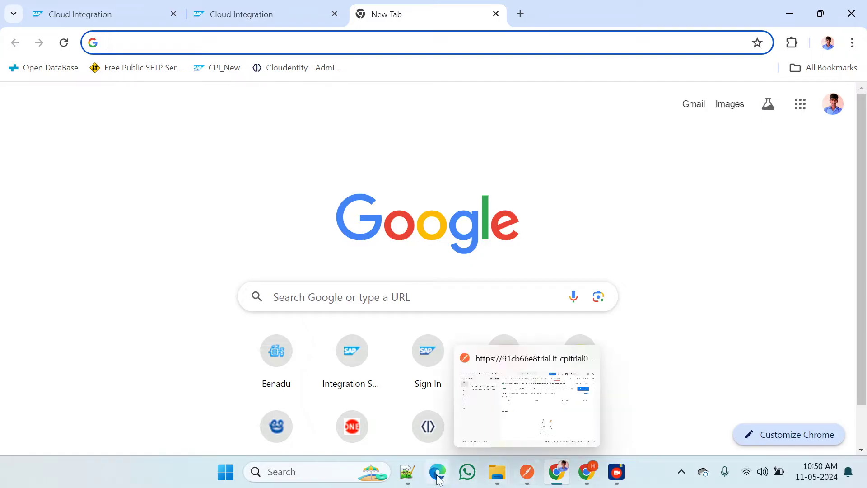
Switch to Notepad++ and write "HTTP to SOAP" in a new document
left_click(408, 473)
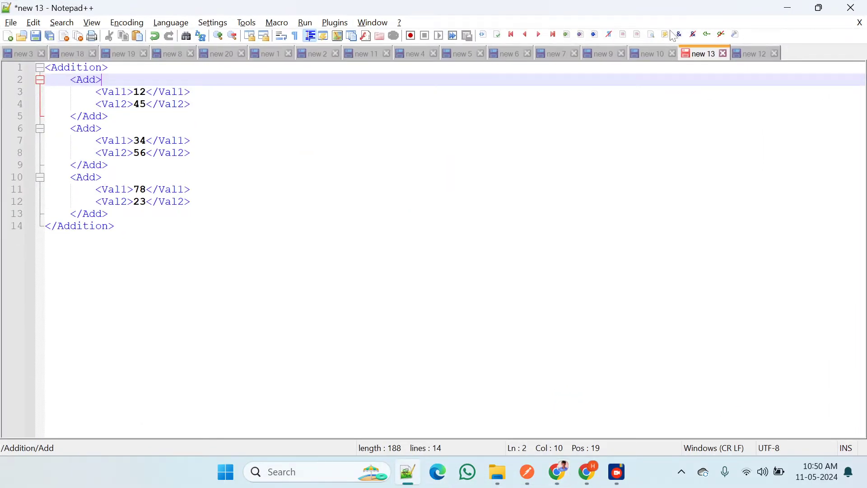
left_click(757, 59)
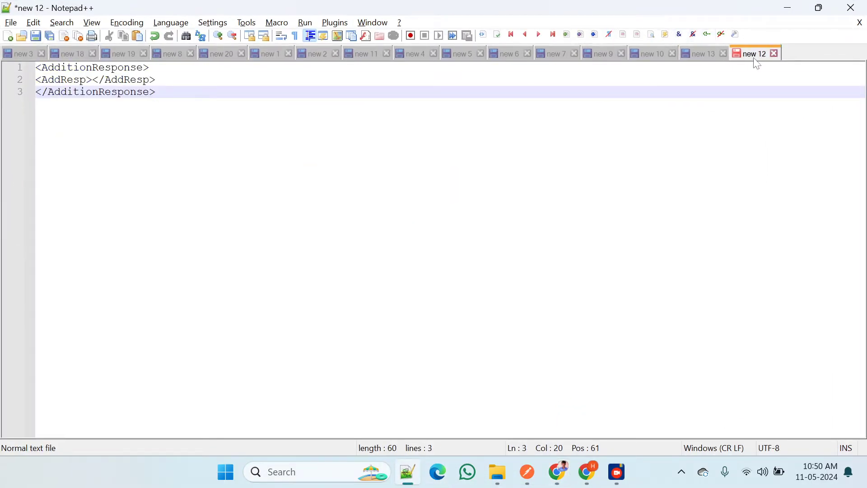
left_click(8, 35)
type("HTTO")
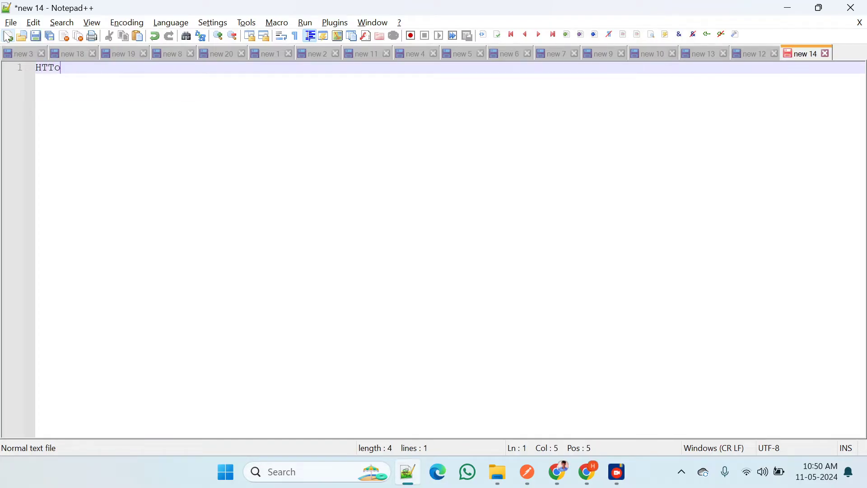
key("BackSpace")
type("P to SOAP")
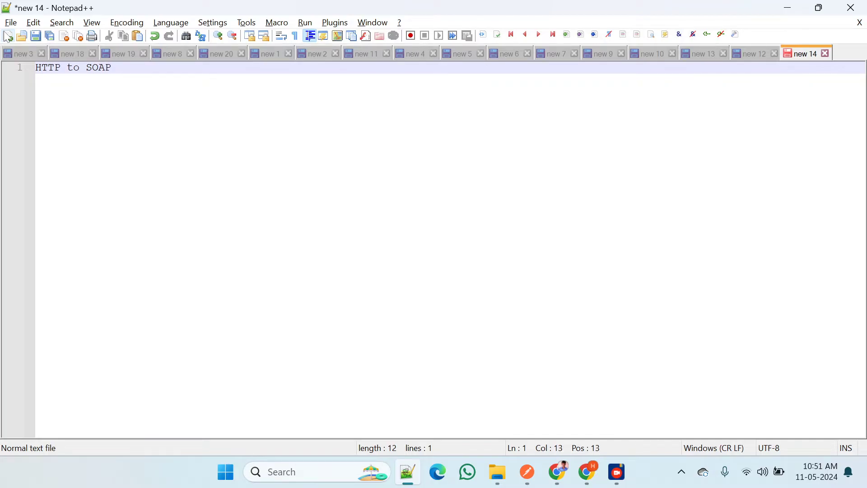
Switch to Chrome, search for "calculator web service" and open the first Syracuse University Calculator Web Service result
left_click(558, 474)
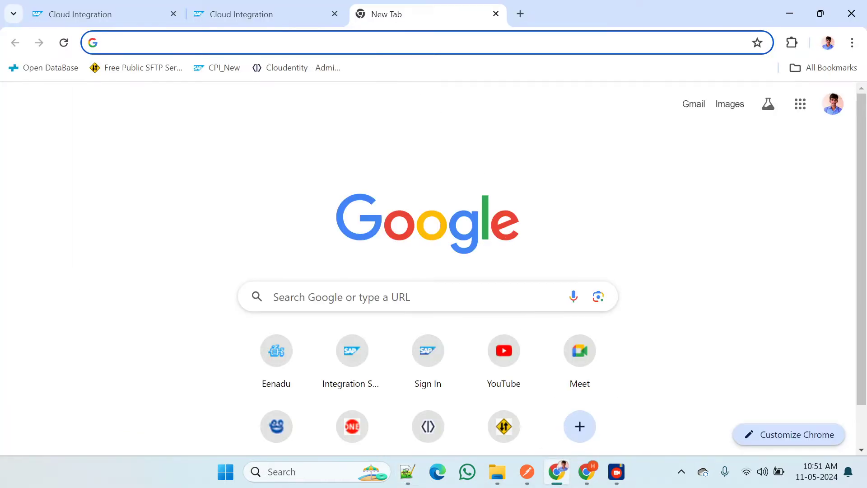
left_click(372, 43)
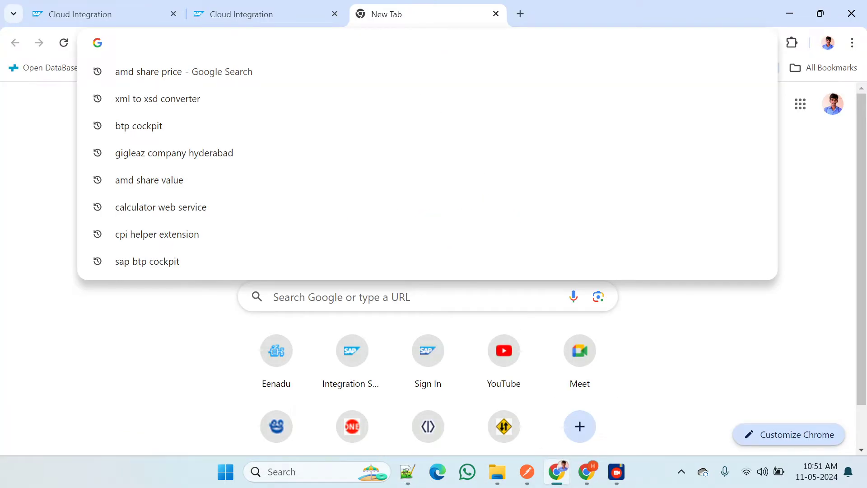
type("Cal")
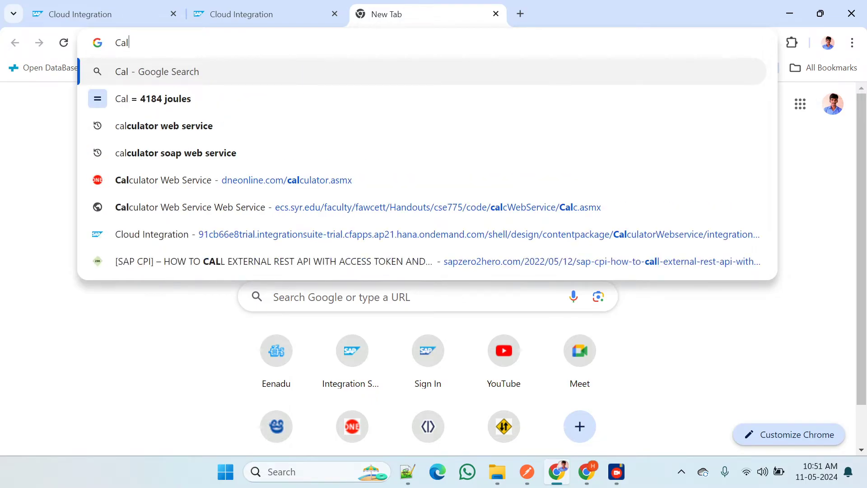
left_click(175, 126)
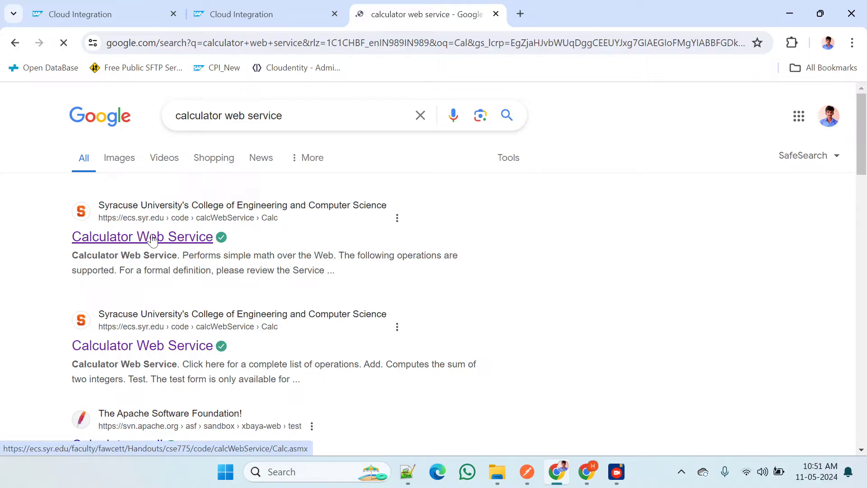
left_click(153, 240)
scroll(434, 266, "down", 3)
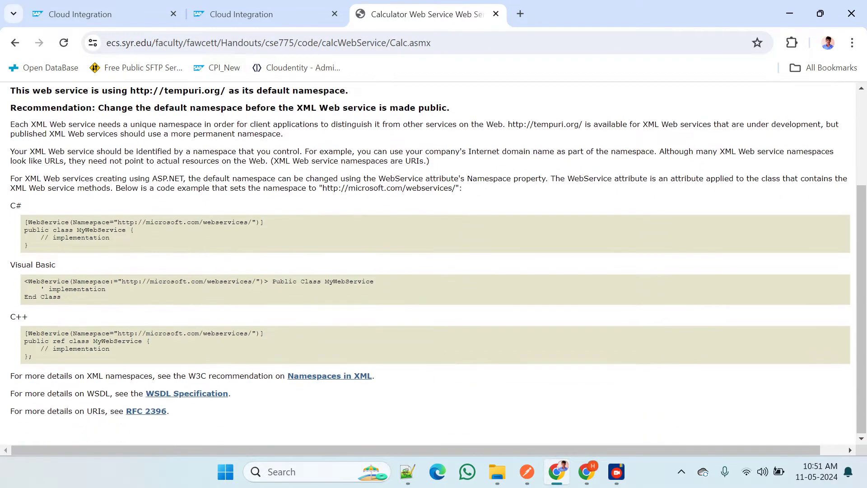
scroll(315, 258, "up", 3)
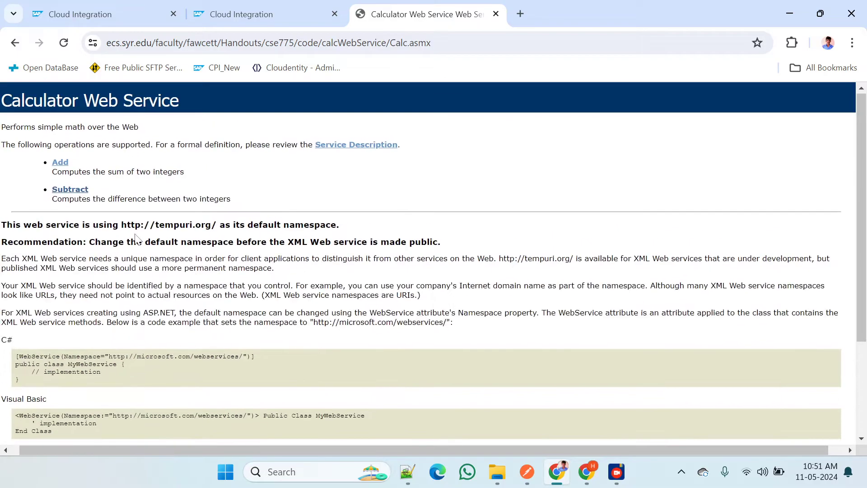
scroll(135, 238, "left", 1)
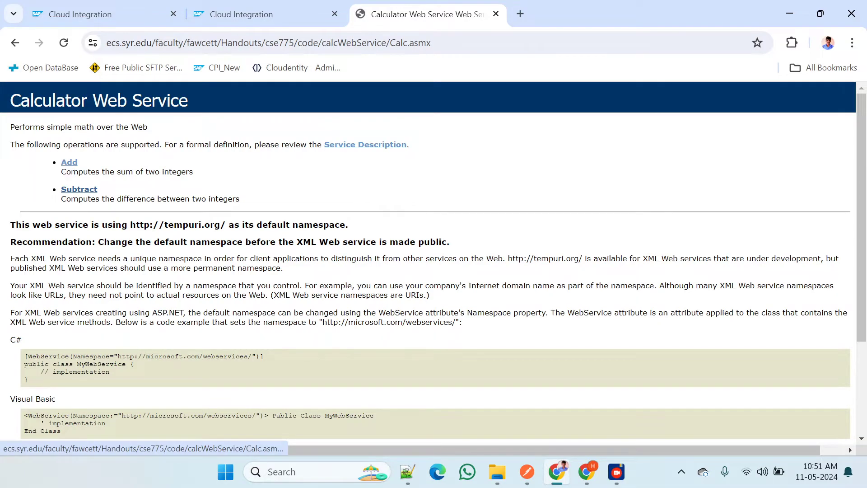
Examine the description of the service's Add operation, and return to the operations overview
left_click(70, 163)
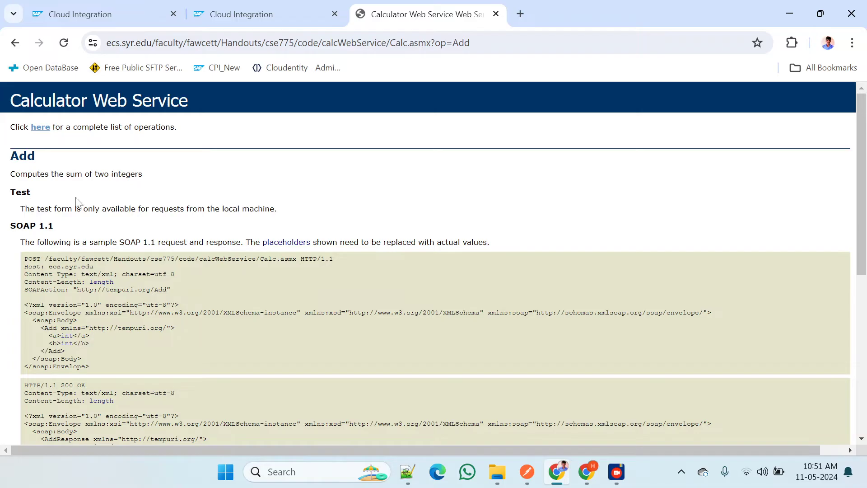
double_click(74, 174)
left_click_drag(20, 174, 75, 173)
double_click(102, 174)
triple_click(102, 174)
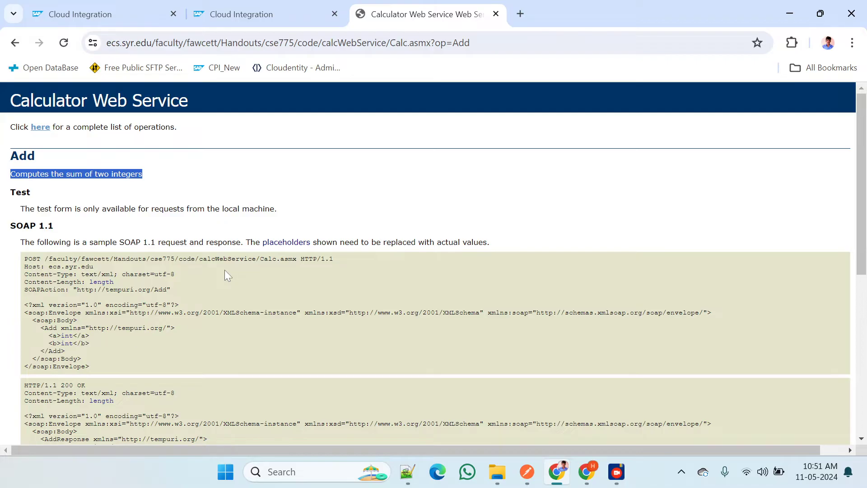
left_click(15, 43)
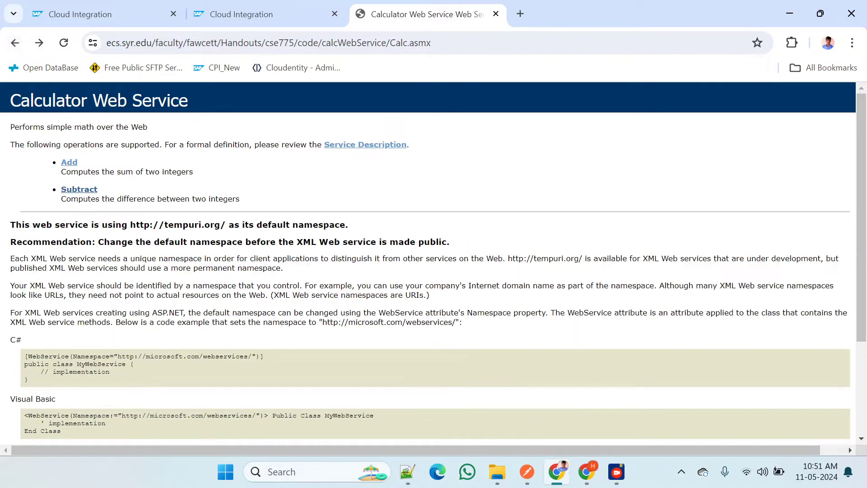
scroll(316, 104, "down", 1)
scroll(406, 117, "up", 1)
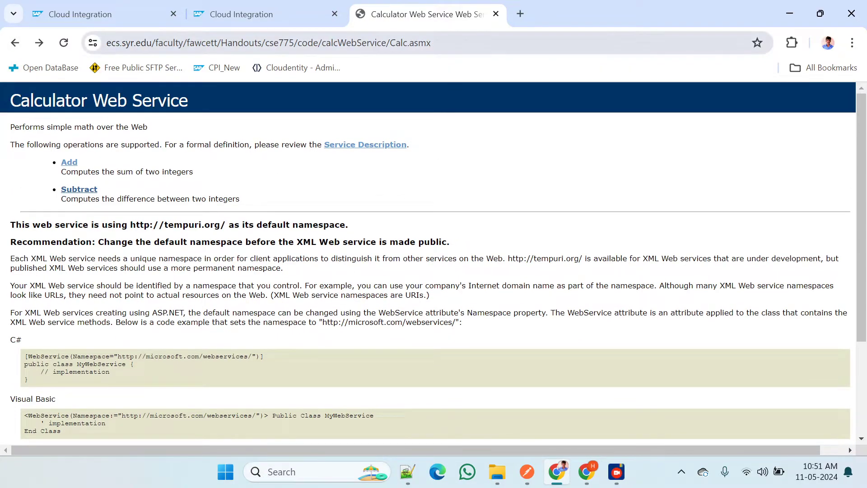
Open the calculator service's WSDL definition by appending ?wsdl to the Calc.asmx address
left_click(271, 43)
left_click(271, 43)
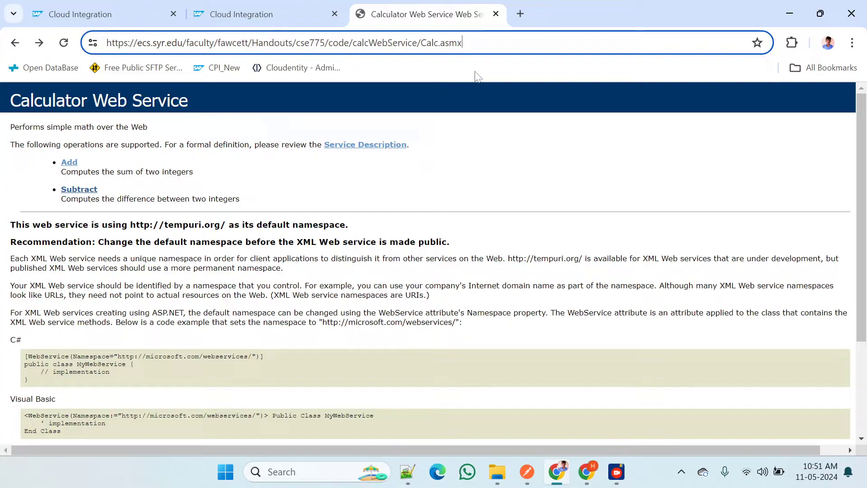
type("?")
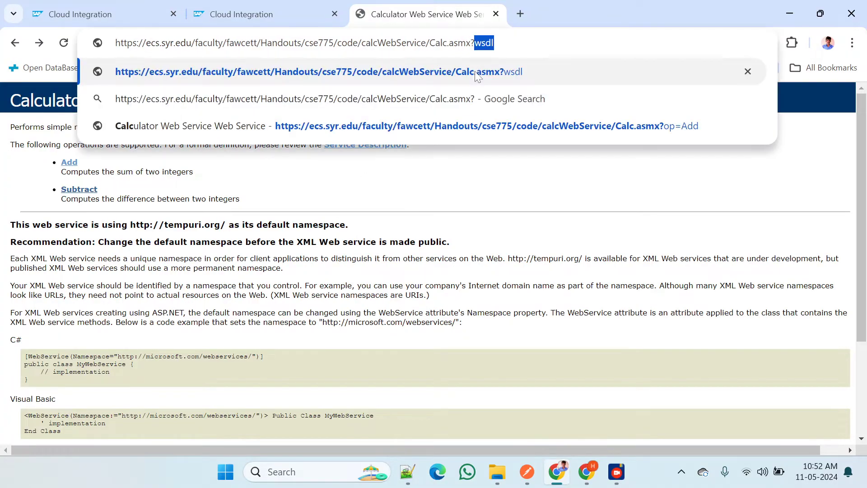
type("wsdl")
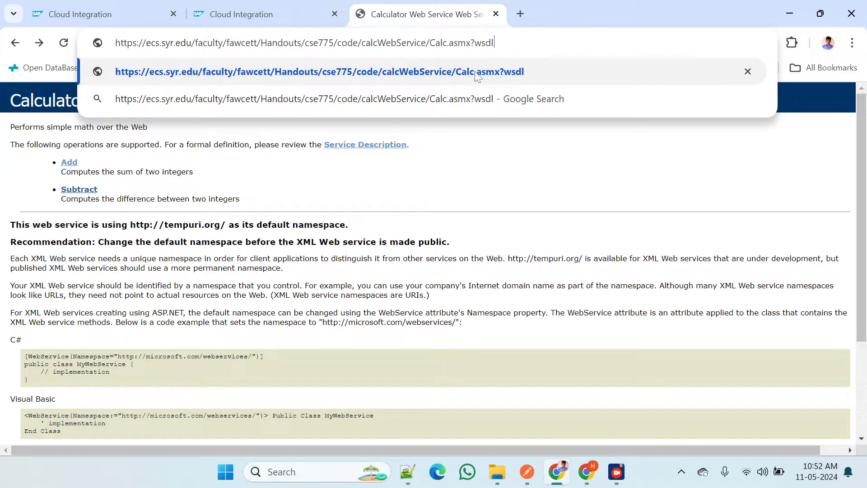
key("Return")
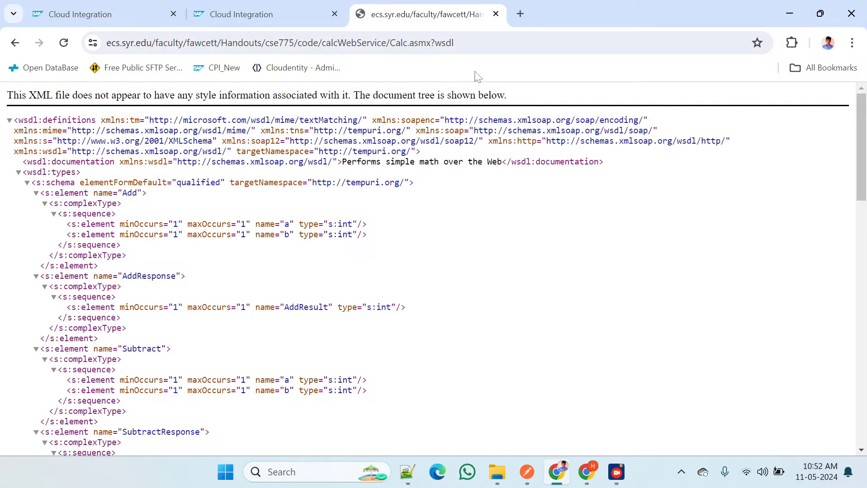
scroll(286, 209, "down", 6)
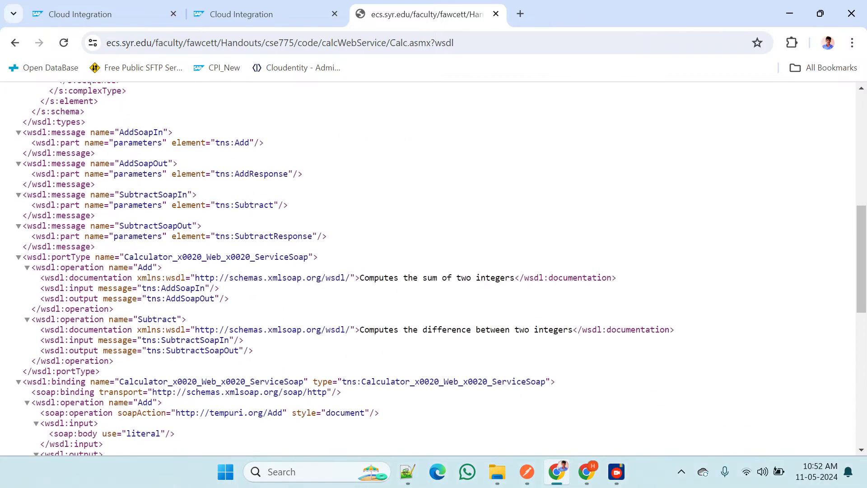
scroll(260, 225, "up", 7)
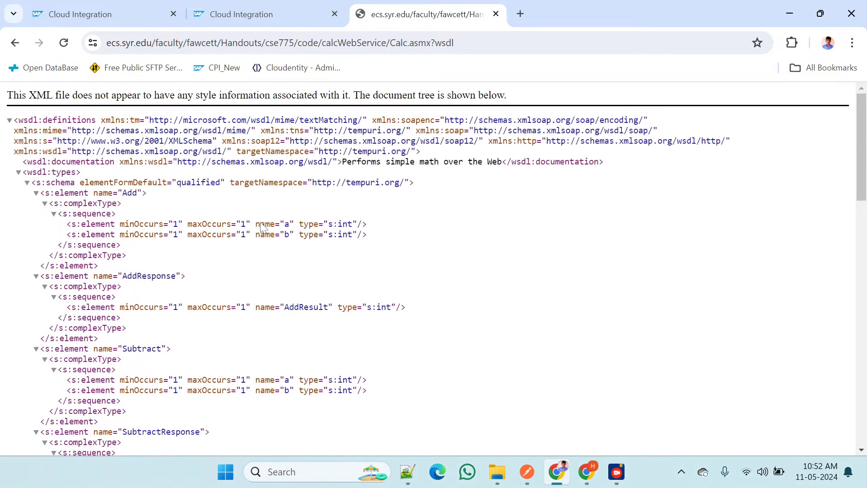
View the WSDL page's source and copy all of its code
right_click(164, 271)
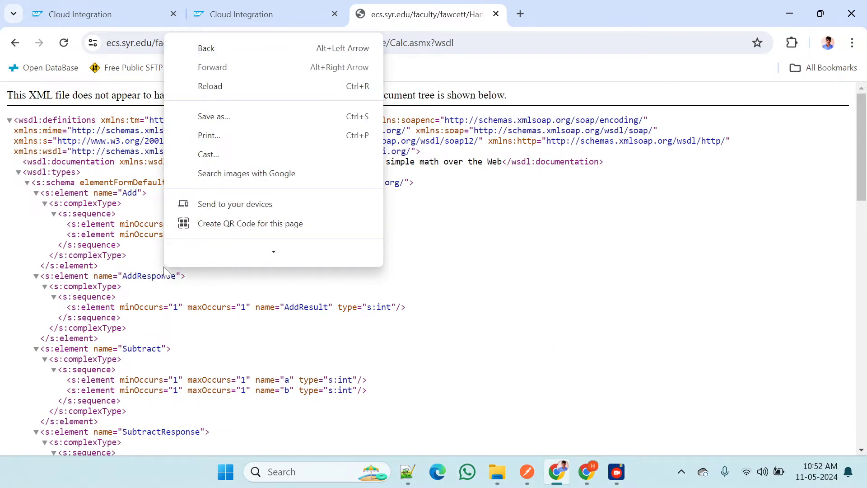
left_click(229, 233)
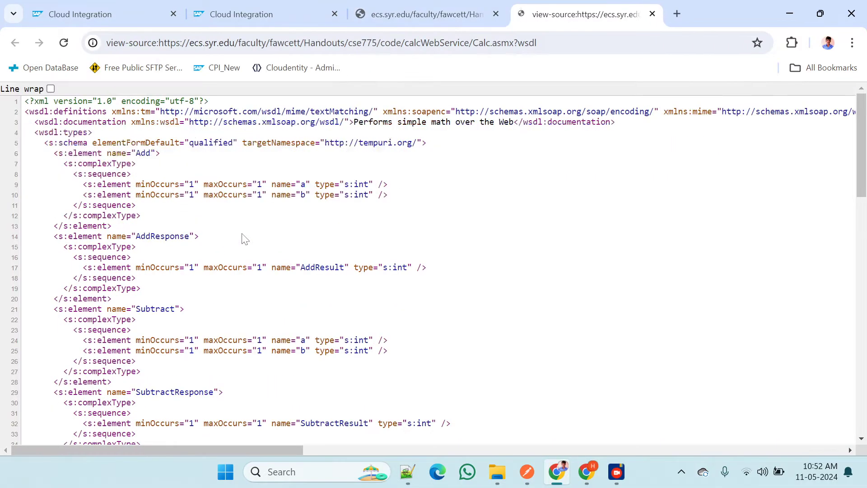
triple_click(244, 238)
key("ctrl+a")
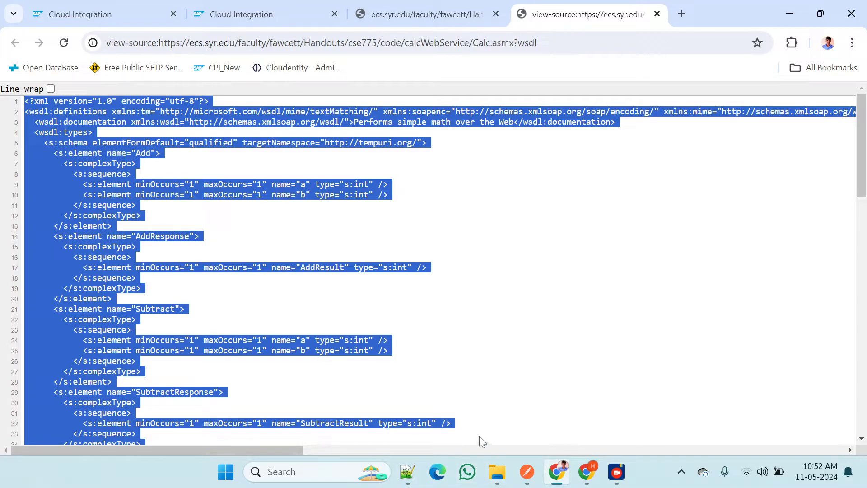
Paste the copied WSDL source into a new Notepad++ document and delete the empty first line
left_click(407, 474)
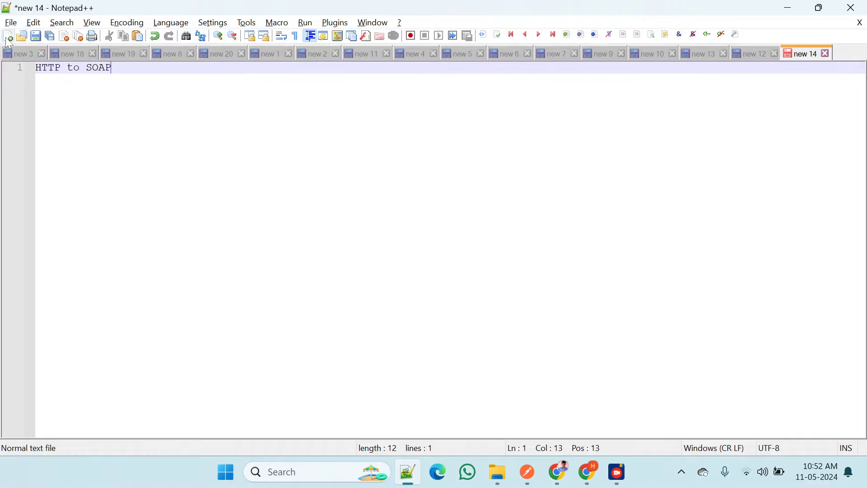
left_click(8, 36)
key("ctrl+v")
scroll(433, 244, "up", 20)
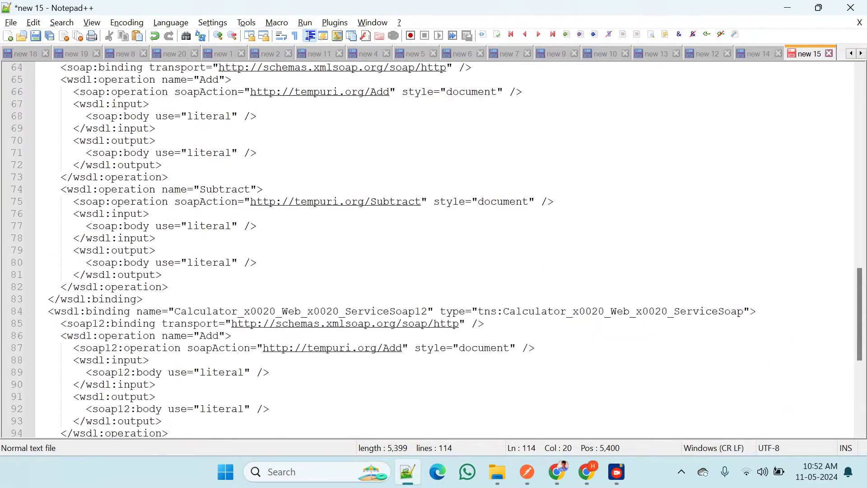
left_click(616, 471)
left_click(174, 263)
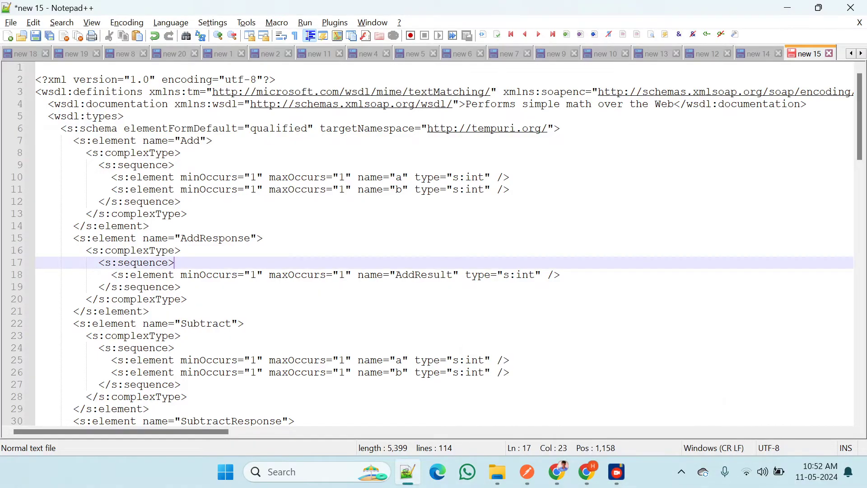
left_click(36, 67)
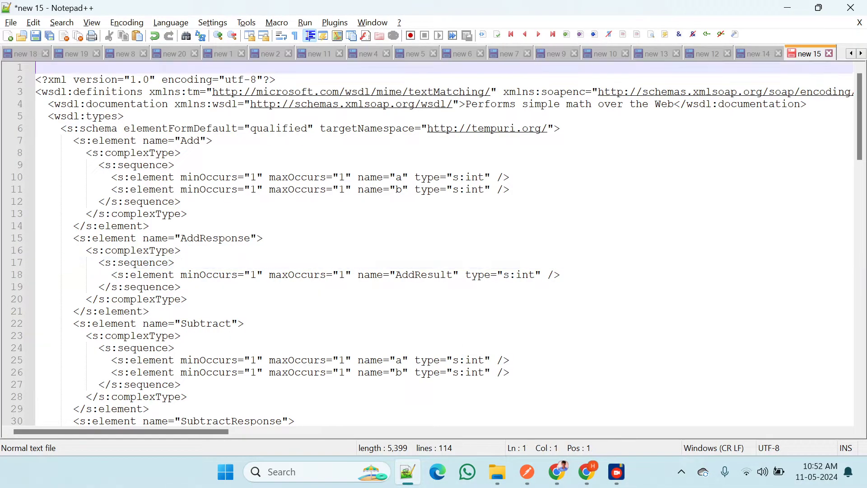
key("Delete")
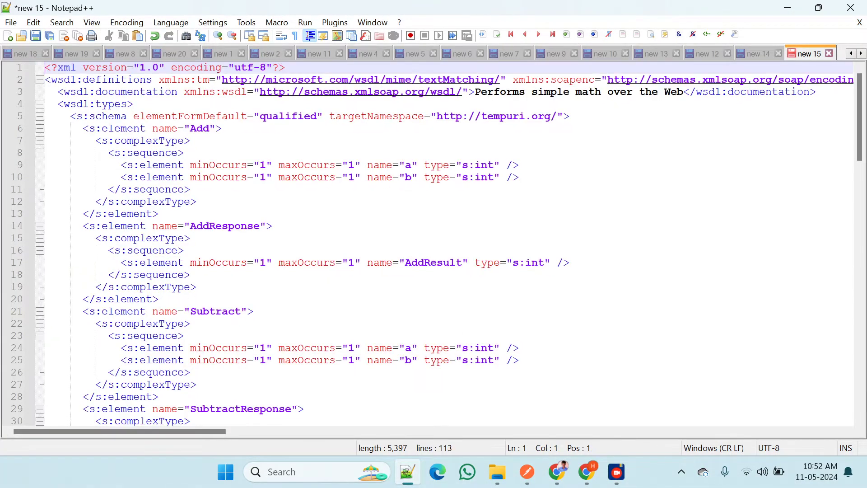
Start saving the WSDL document under a new name and browse to Desktop > Training > New folder
left_click(10, 23)
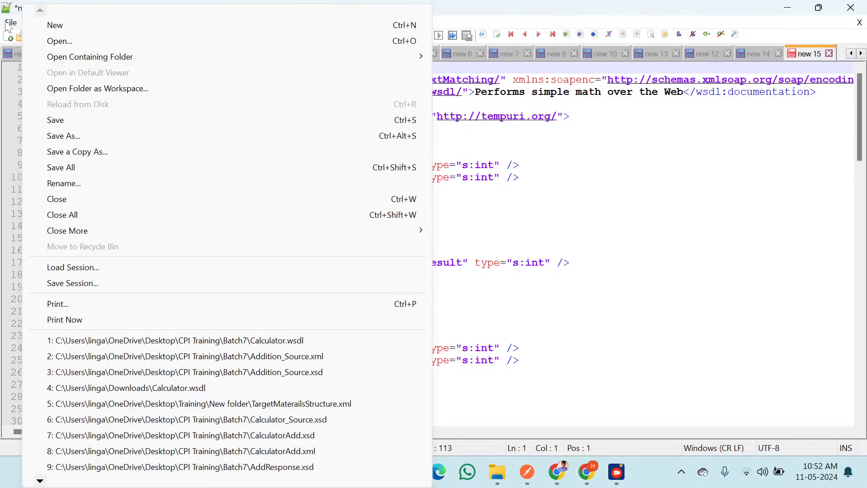
left_click(72, 134)
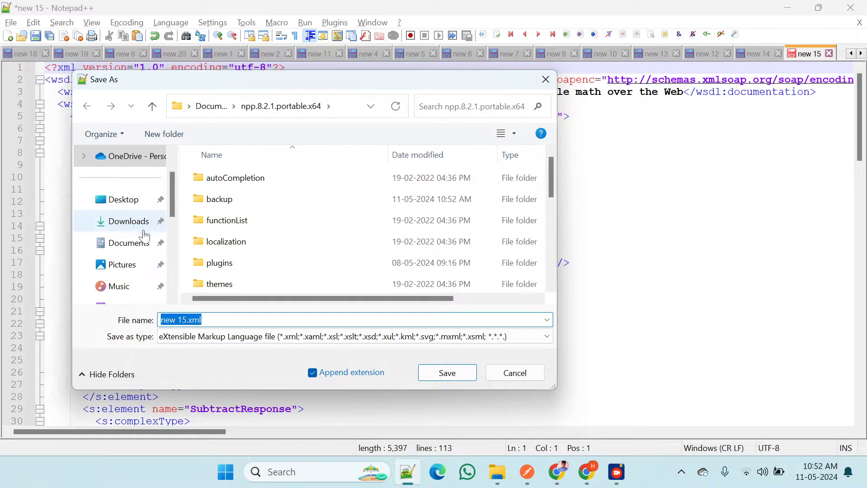
left_click(130, 205)
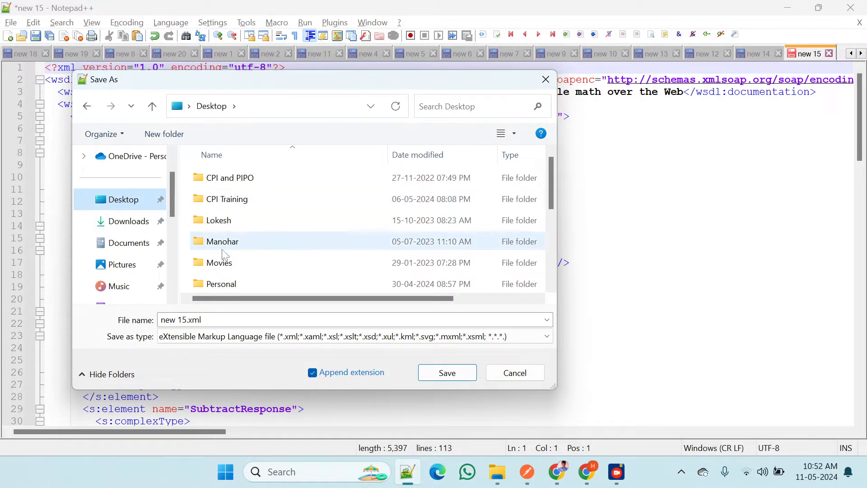
scroll(221, 263, "down", 1)
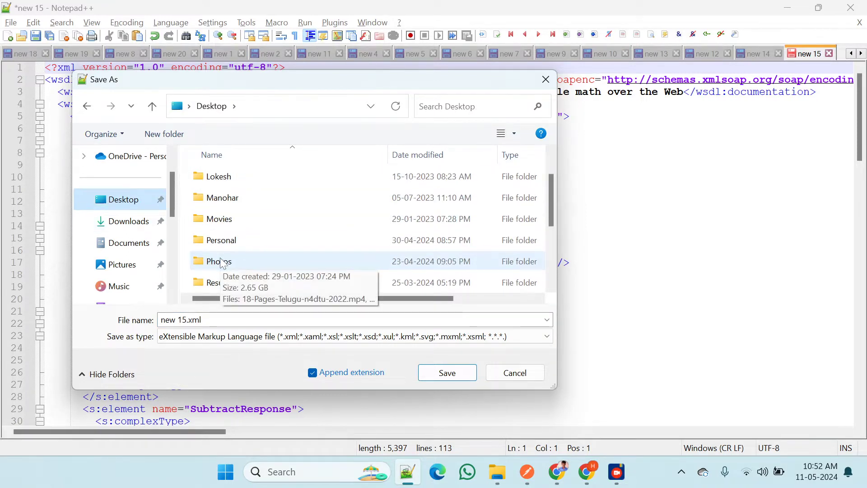
scroll(222, 263, "down", 3)
double_click(229, 220)
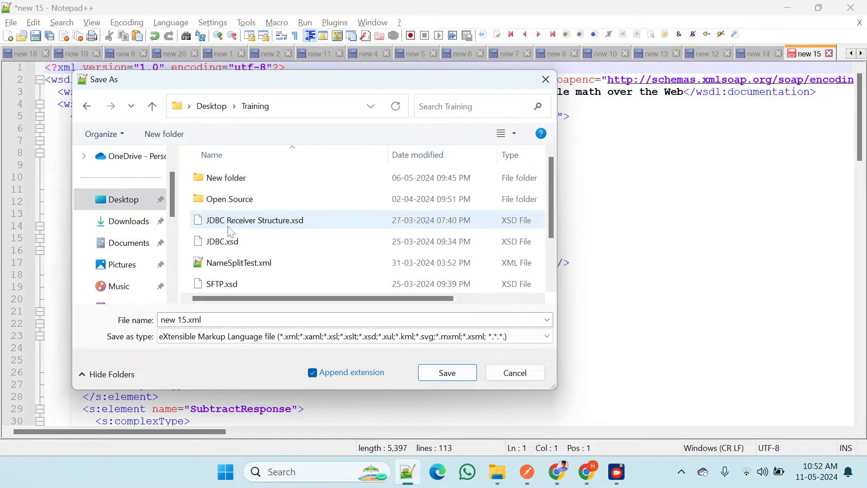
double_click(227, 178)
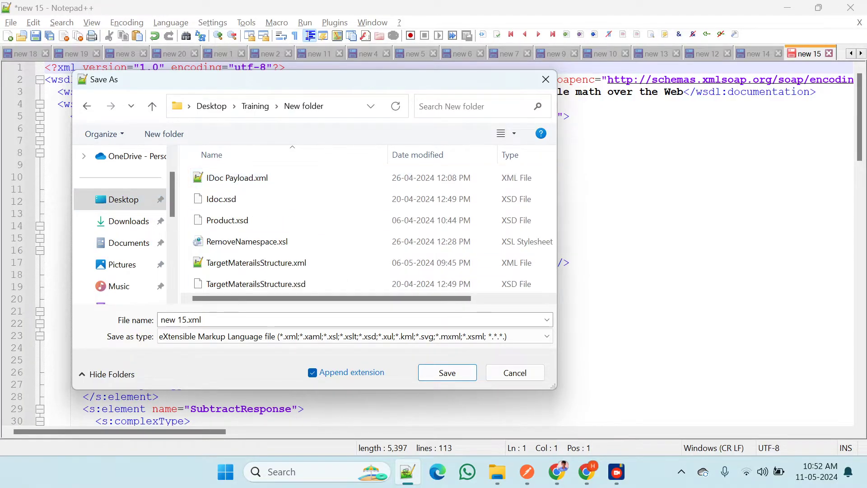
Save the document as calculator.wsdl in this folder and look through the saved content from end to start
double_click(190, 320)
left_click(190, 319)
double_click(190, 320)
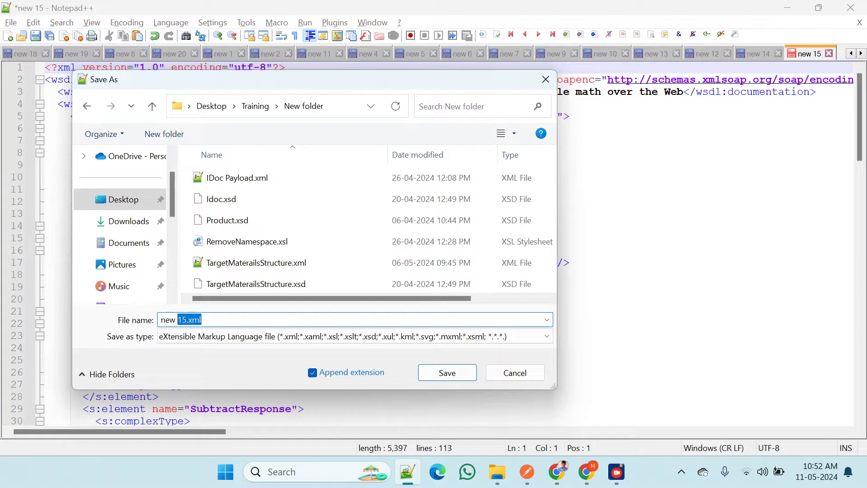
key("BackSpace")
key("BackSpace")
key("BackSpace")
key("BackSpace")
key("BackSpace")
type("c")
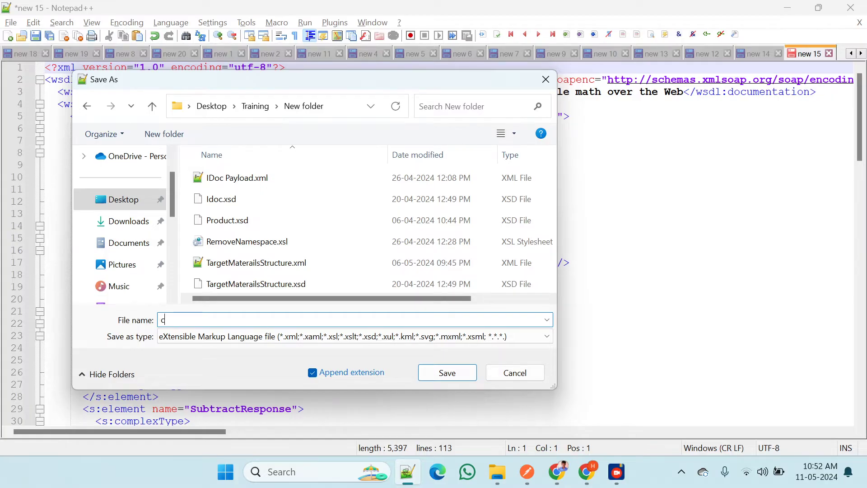
type("alculator.wsdl")
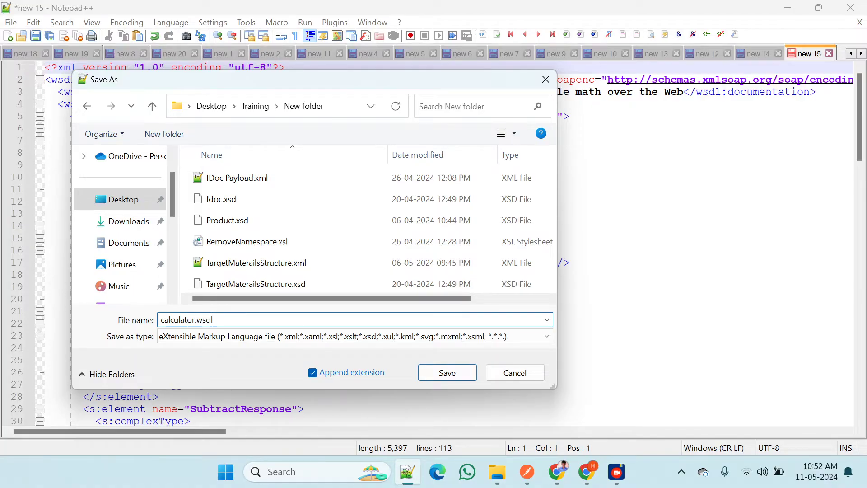
left_click(453, 378)
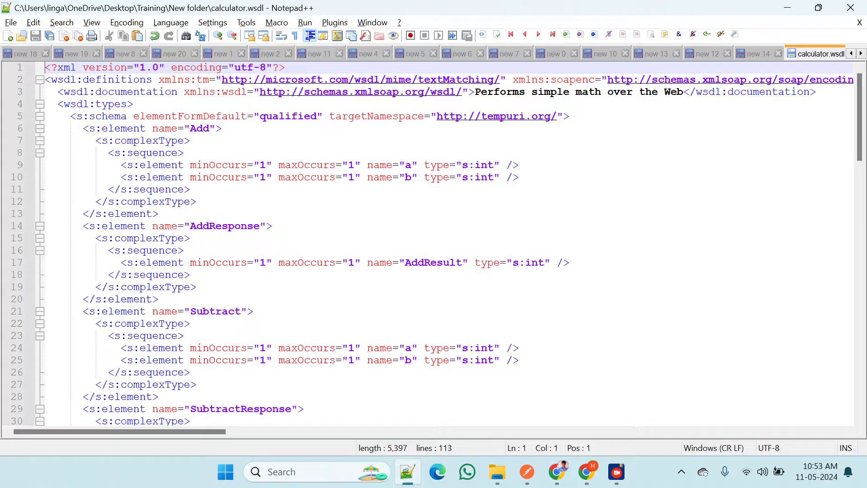
scroll(433, 244, "down", 20)
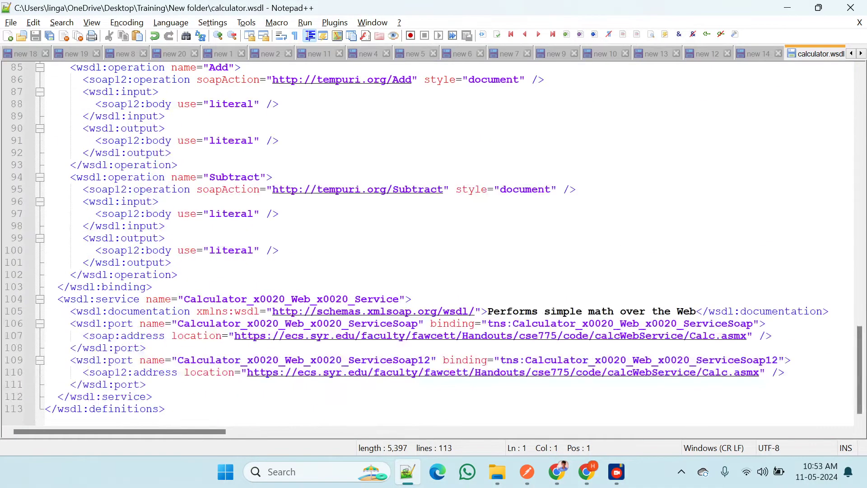
key("ctrl+Home")
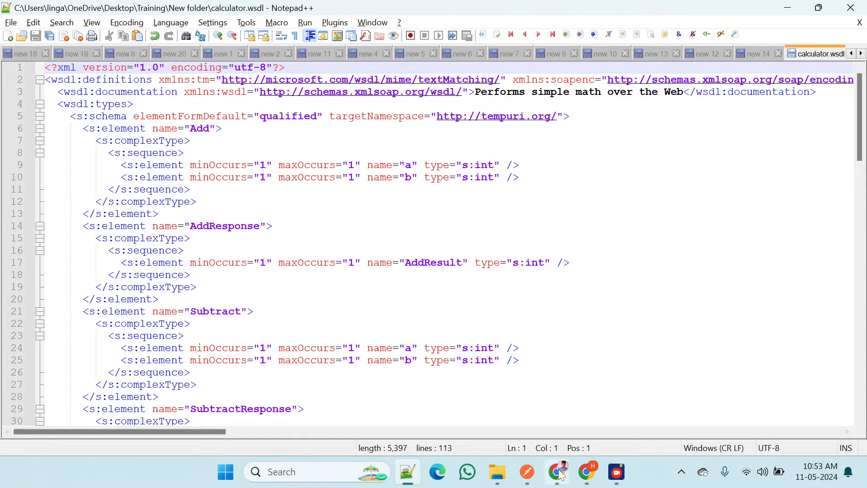
Open the document "new 13" and examine the Addition XML sample, including its first Add record
left_click(718, 51)
left_click(656, 57)
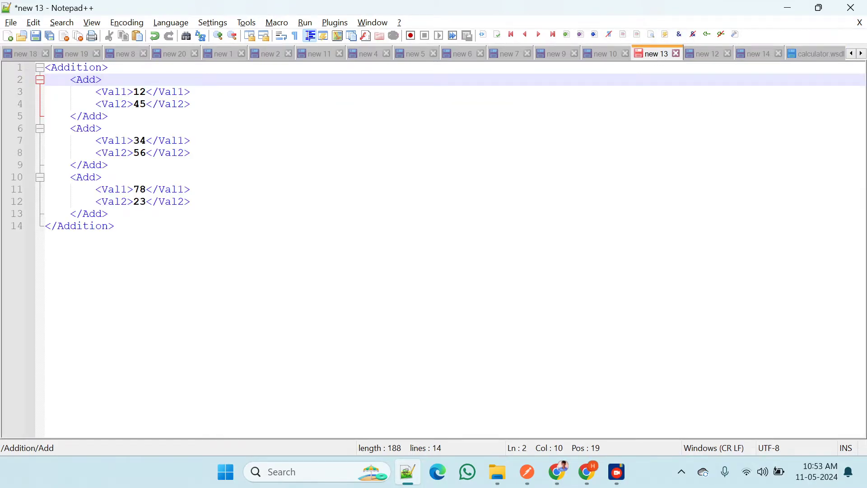
key("ctrl+Home")
key("ctrl+shift+End")
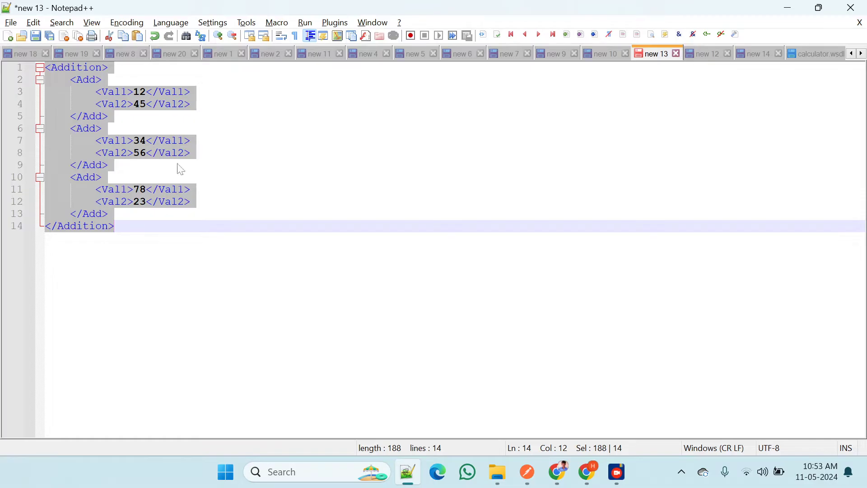
left_click(173, 79)
left_click(146, 91)
double_click(139, 92)
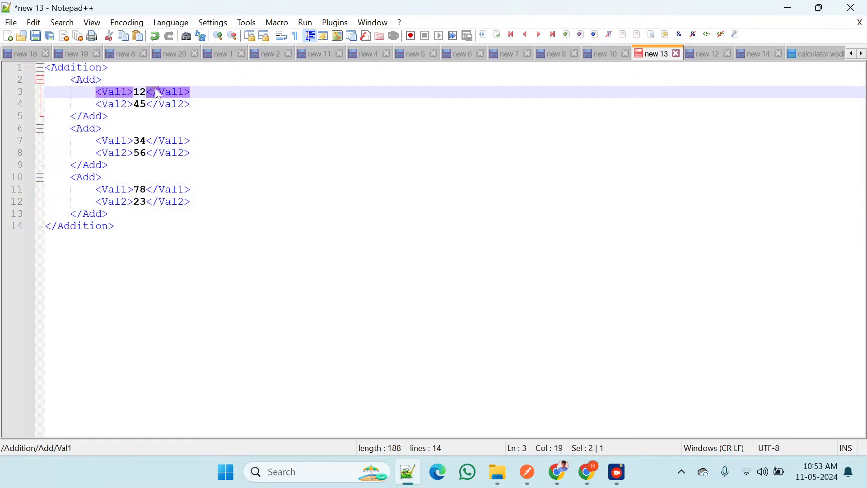
left_click(108, 116)
left_click(70, 80, "shift")
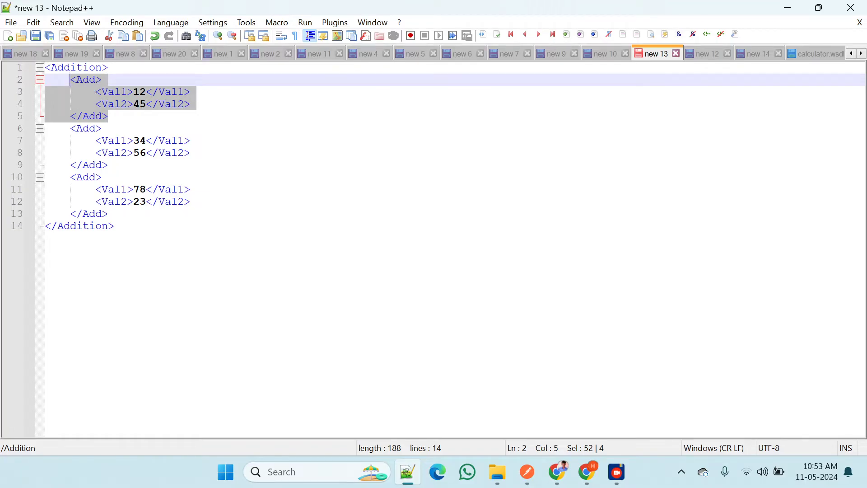
Examine the Addition sample's Add records one by one, highlighting the second record and the first record again
left_click(108, 214)
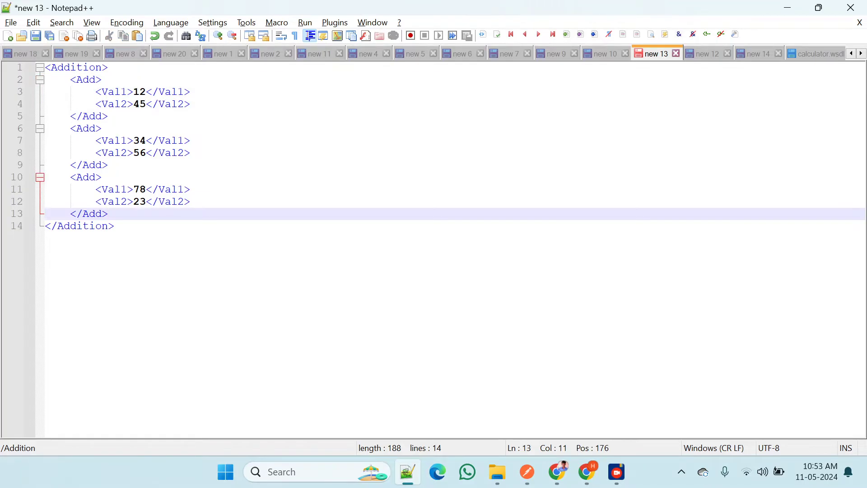
key("Up")
key("Up")
key("Up")
key("Up")
key("Up")
key("Up")
key("Up")
key("Up")
key("ctrl+shift+Home")
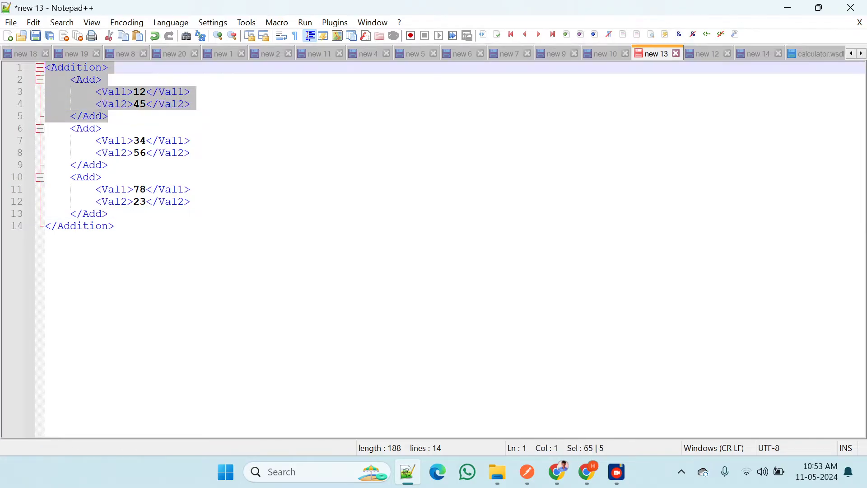
key("shift+Down")
key("Down")
key("Down")
key("Down")
key("Down")
key("Down")
key("Down")
key("Down")
key("End")
key("shift+Up")
key("shift+Up")
key("shift+Up")
key("shift+Home")
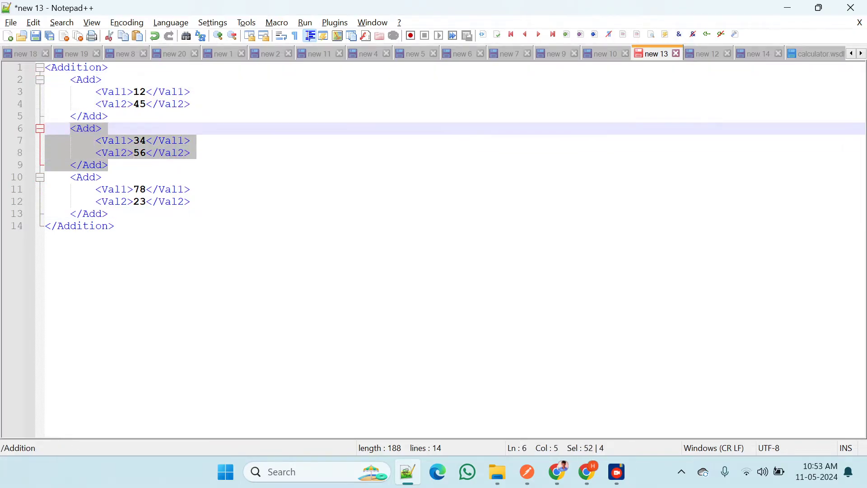
key("Up")
key("End")
key("ctrl+shift+Home")
key("shift+Down")
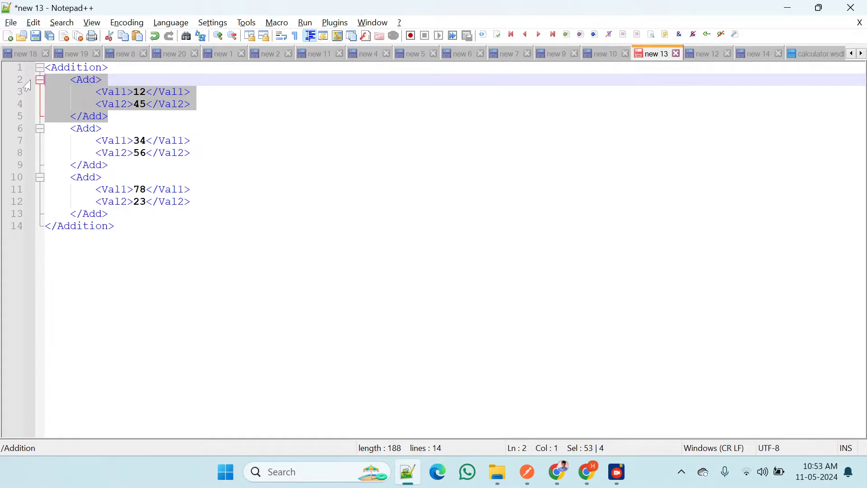
Switch to Chrome and go back from the WSDL page to the Calculator Web Service operations overview
key("alt+Tab")
key("alt+Tab")
key("alt+Tab")
key("alt+Tab")
key("alt+Tab")
key("alt+Tab")
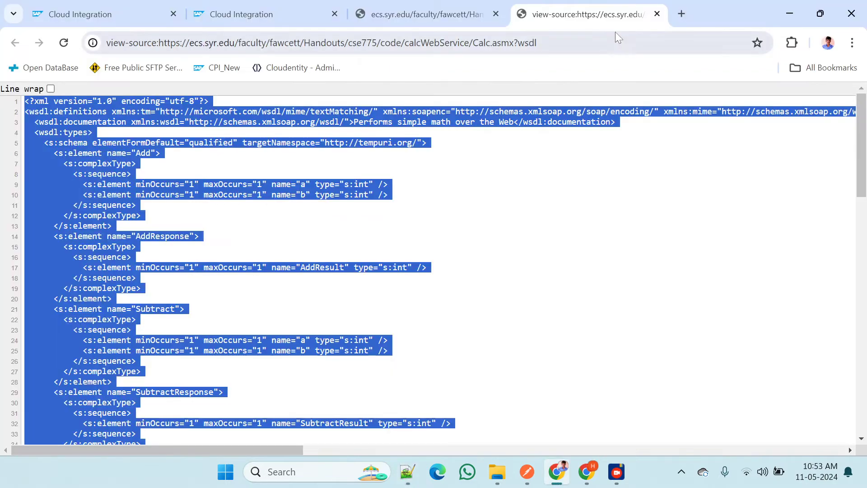
left_click(448, 9)
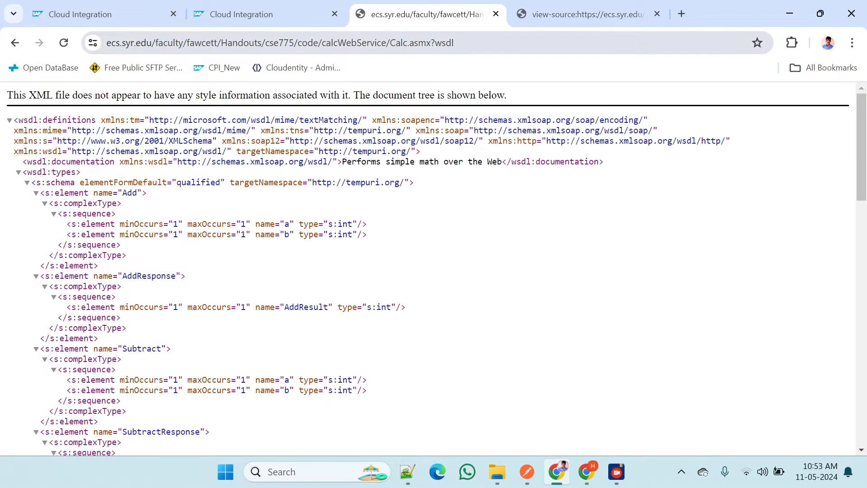
left_click(15, 46)
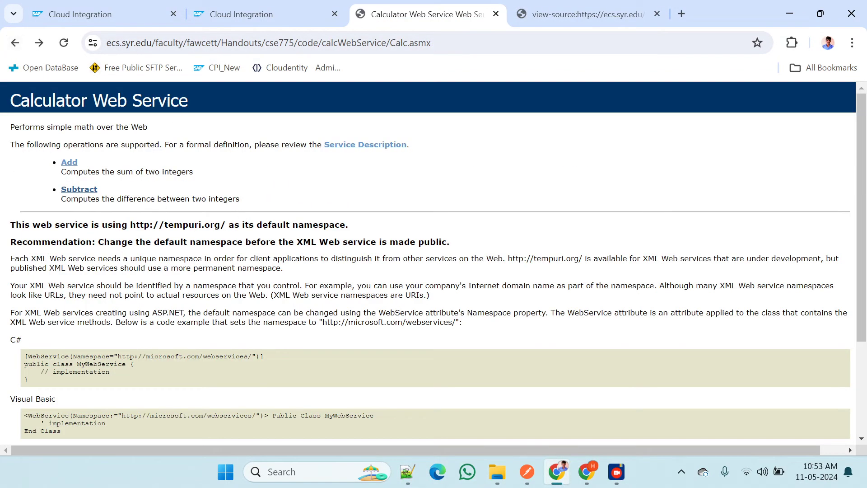
Compare the Addition sample, calculator.wsdl and the AdditionResponse sample in Notepad++ with the Calculator Web Service overview in Chrome
key("alt+Tab")
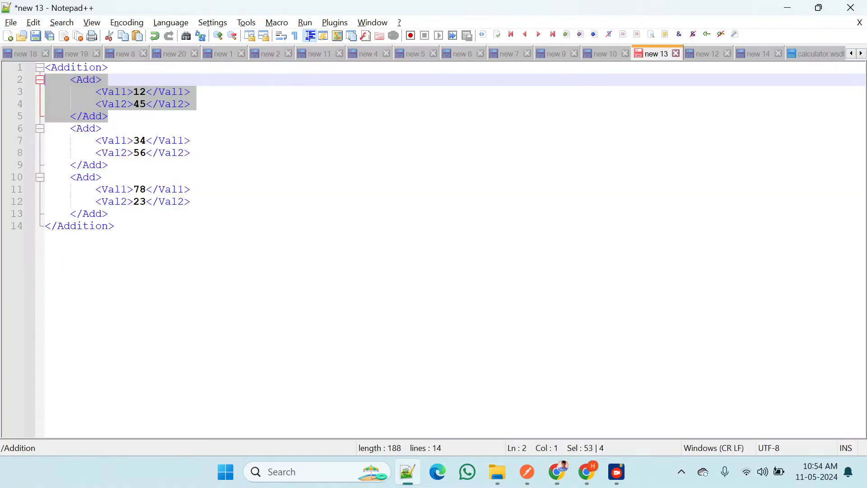
key("alt+Tab")
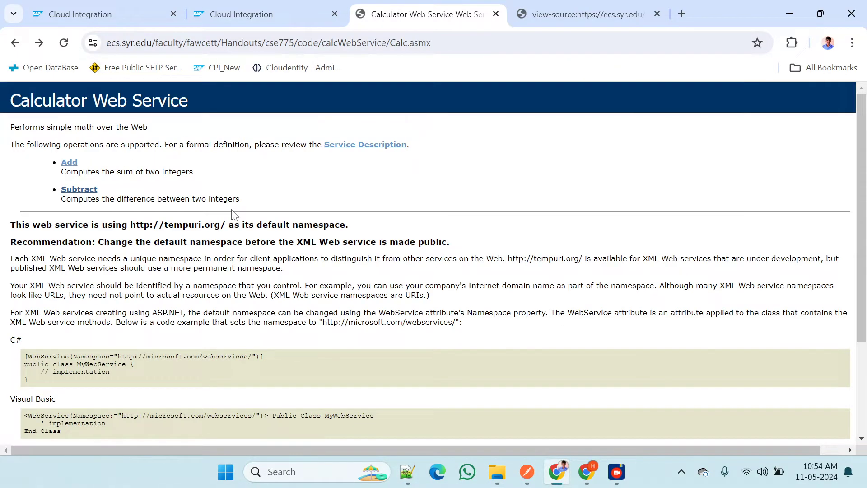
key("alt+Tab")
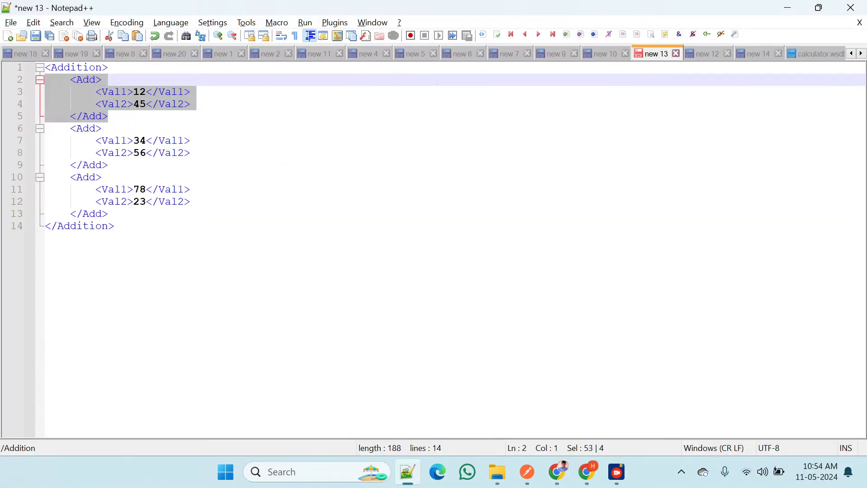
left_click(114, 226)
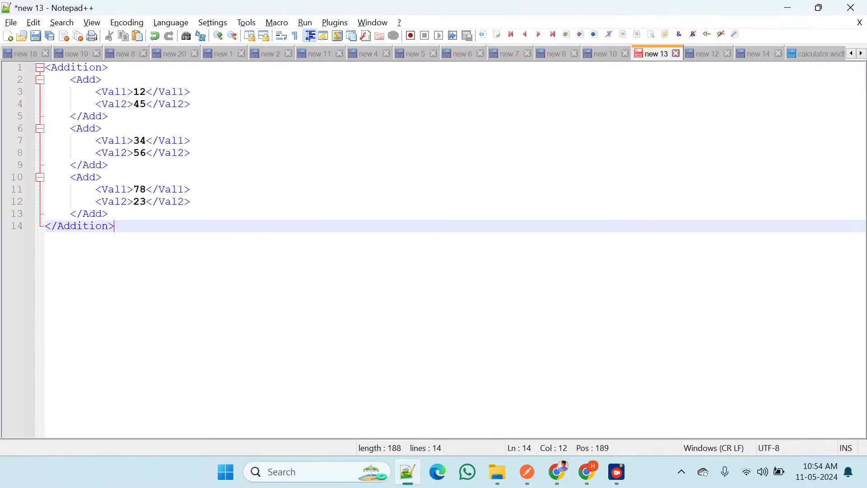
left_click(820, 56)
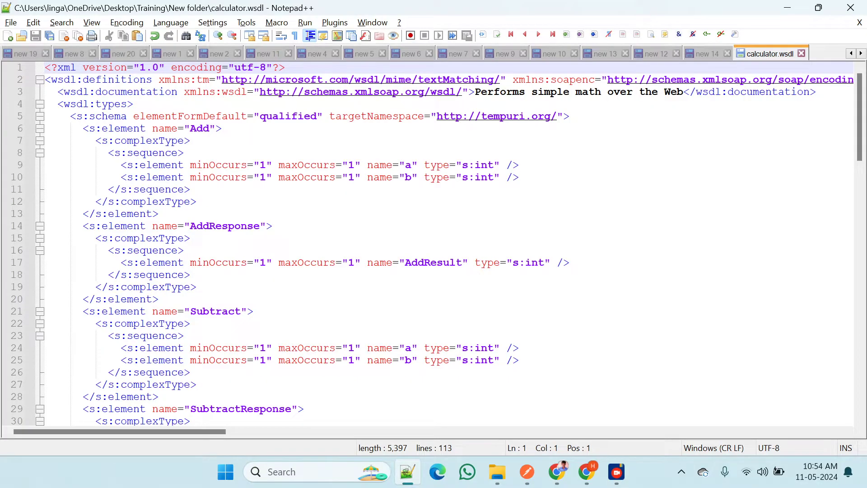
key("alt+Tab")
left_click(367, 133)
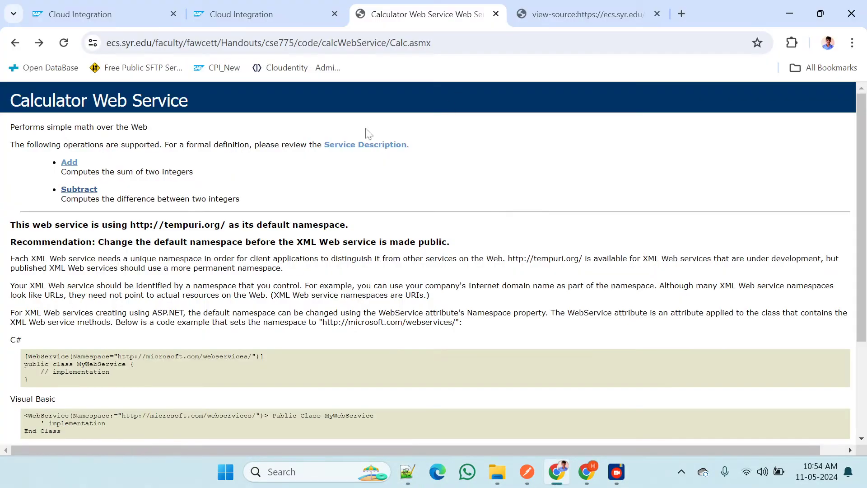
key("alt+Tab")
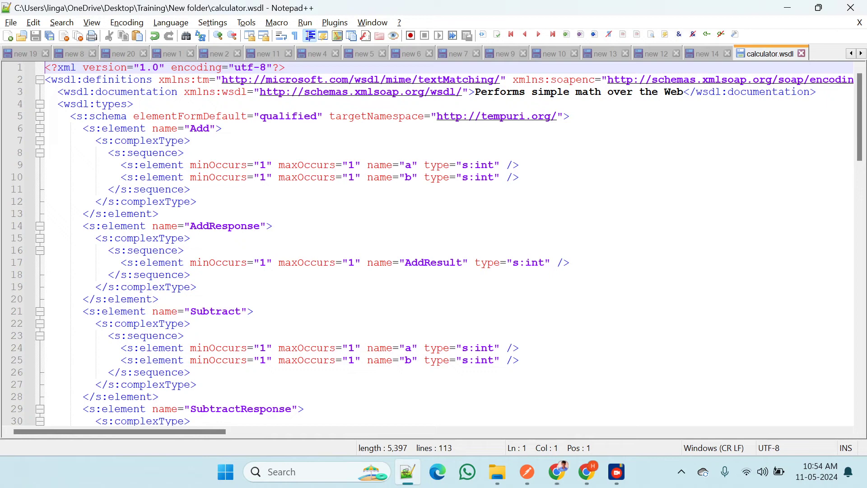
left_click(651, 55)
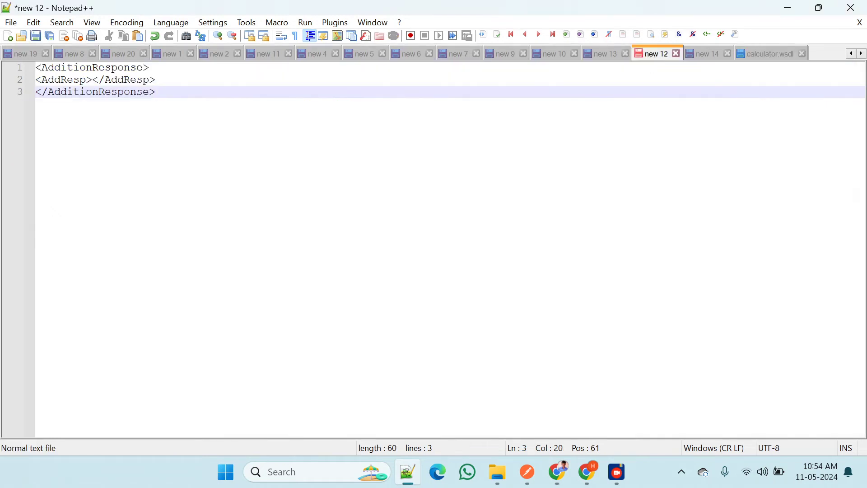
left_click(704, 53)
Return to the "new 13" document and copy the entire Addition XML sample
left_click(607, 53)
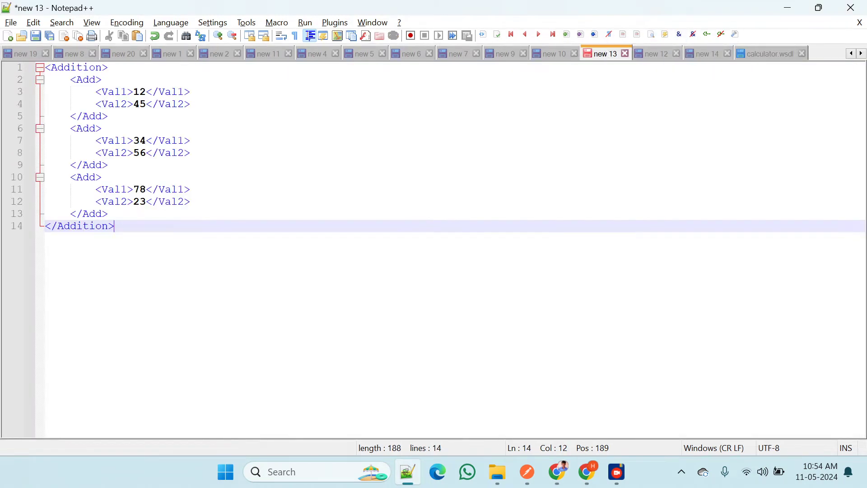
key("shift+Home")
key("shift+Up")
key("shift+Up")
key("shift+Up")
key("shift+Up")
key("shift+Up")
key("shift+Up")
key("shift+Up")
key("shift+Up")
key("shift+Up")
key("shift+Up")
key("shift+Up")
key("shift+Up")
key("shift+Up")
key("ctrl+c")
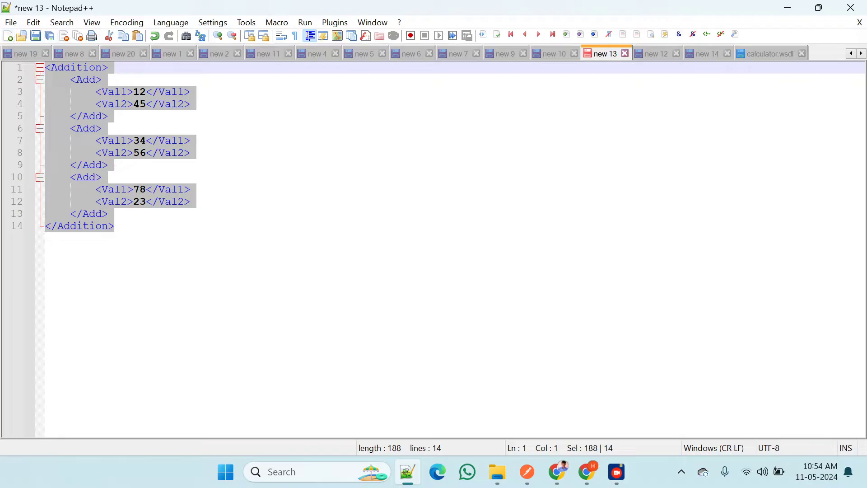
Switch to Chrome, search for "xml to xsd converter" in a new tab and open Liquid Technologies' Free Online XML to XSD Converter
left_click(559, 472)
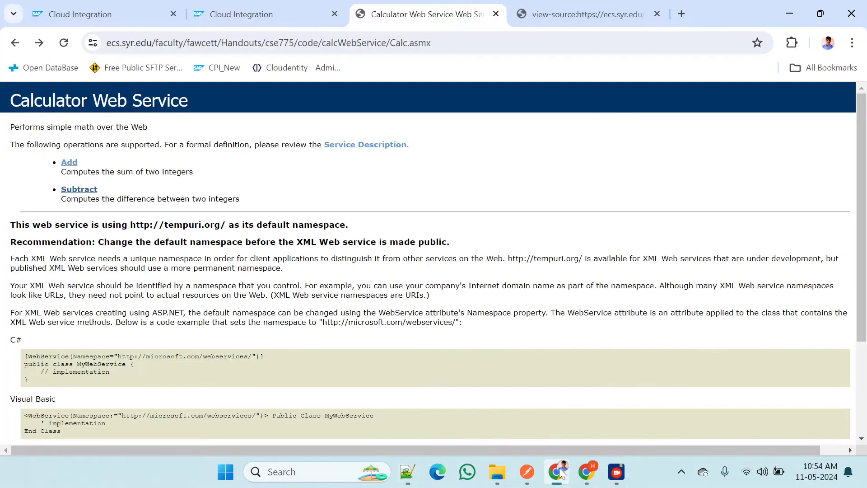
left_click(682, 14)
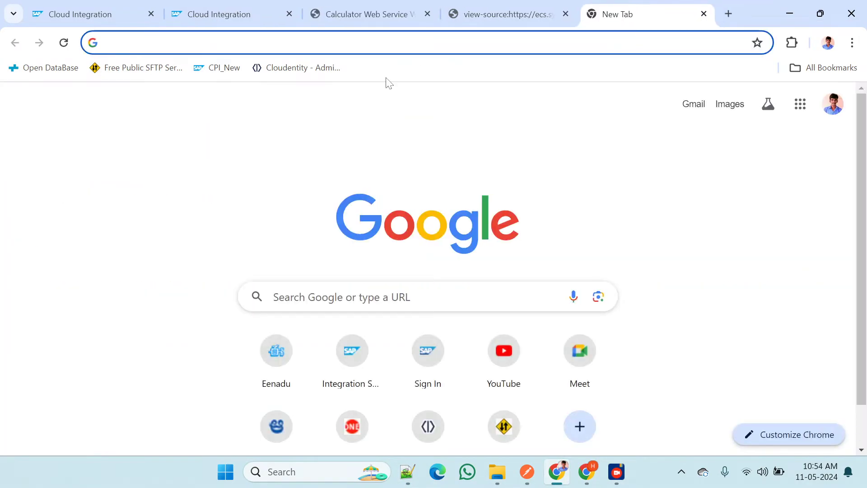
type("xml")
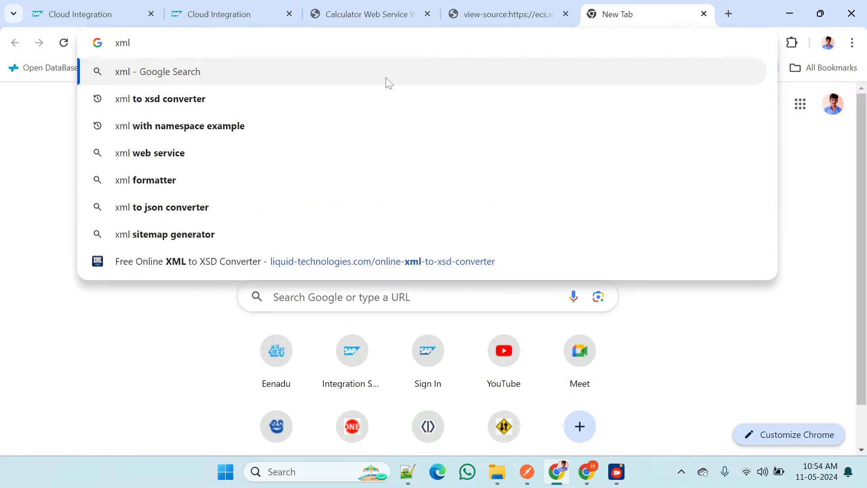
left_click(194, 99)
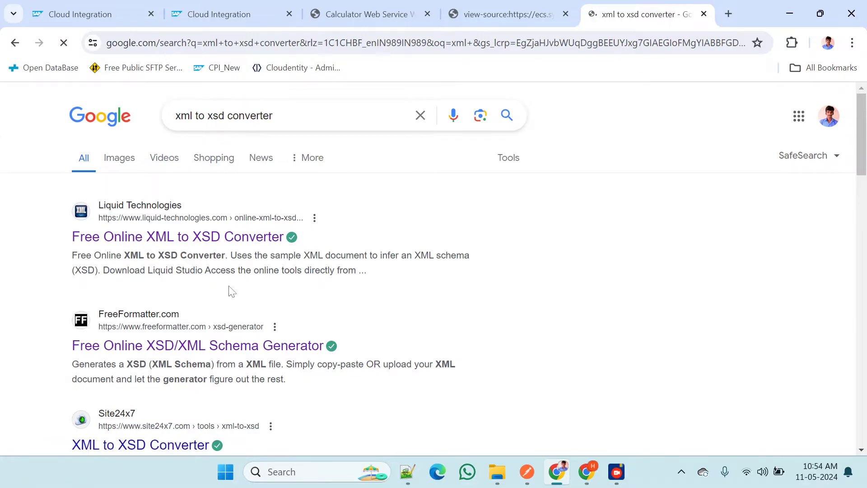
Replace the converter's placeholder with the copied Addition XML, complete the robot check and generate the schema
scroll(403, 251, "down", 5)
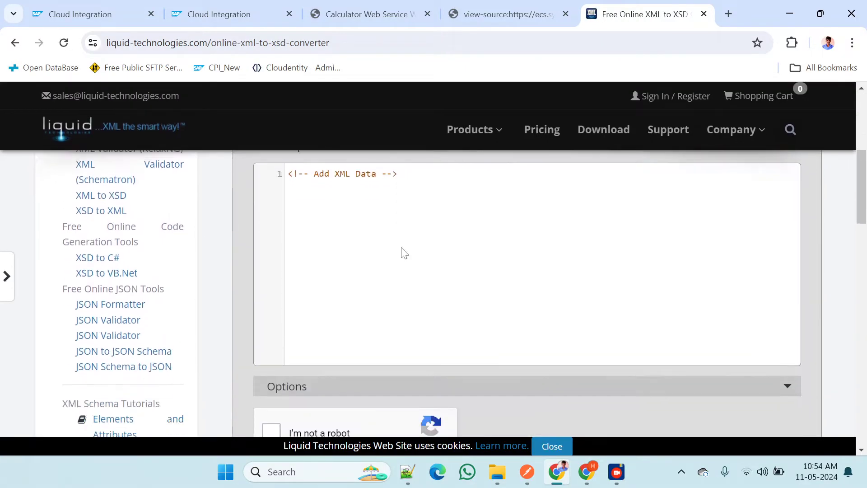
left_click(404, 253)
key("ctrl+a")
key("ctrl+v")
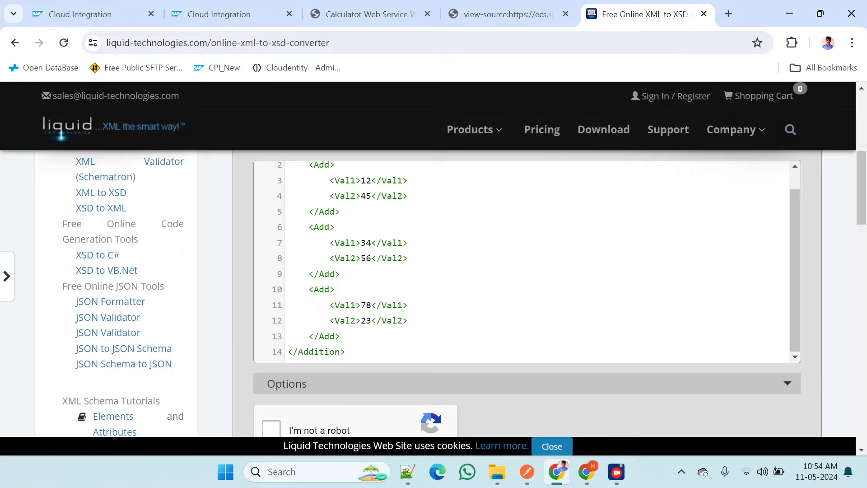
scroll(325, 240, "down", 4)
left_click(279, 232)
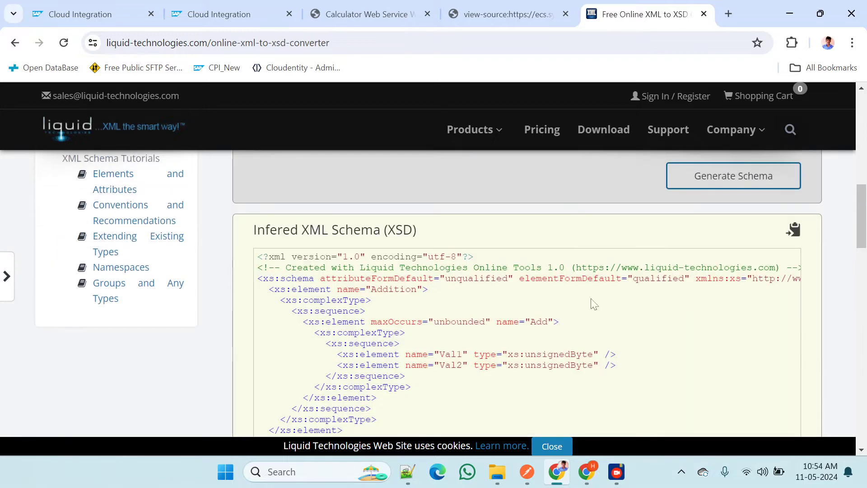
Copy the inferred XSD schema from the converter and paste it into a new Notepad++ document
scroll(468, 347, "down", 1)
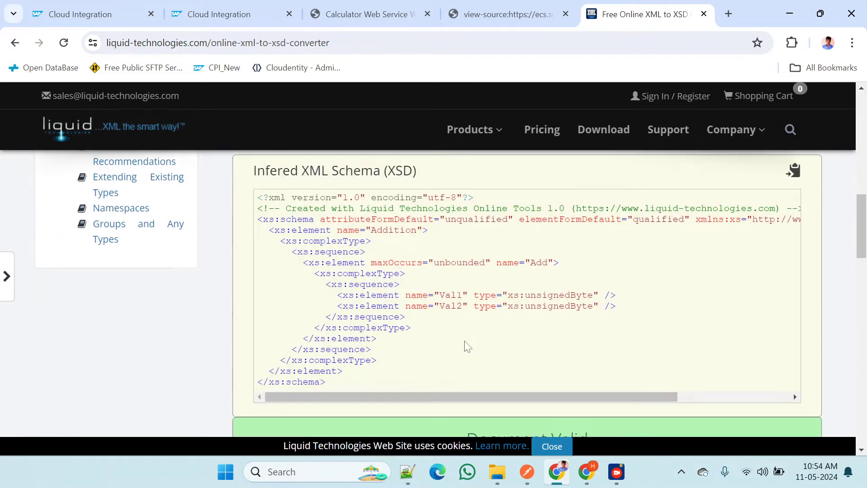
left_click(793, 170)
key("alt+Tab")
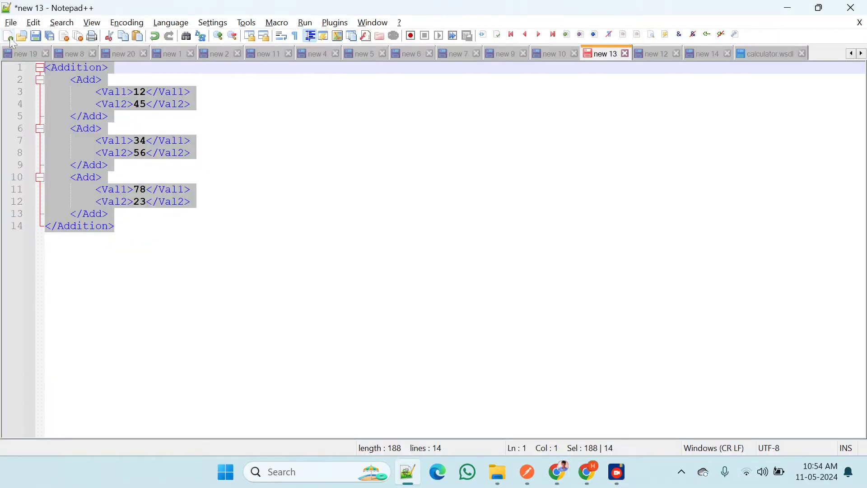
left_click(10, 38)
key("ctrl+v")
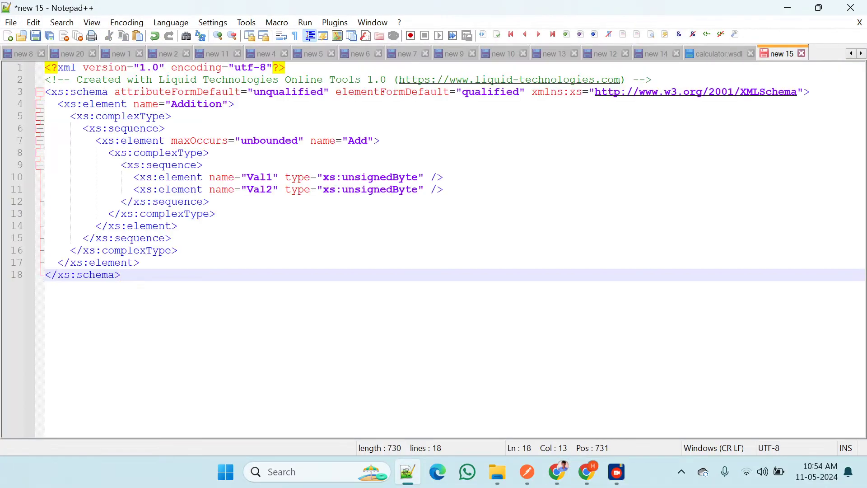
Save the pasted schema as Calculator_Source.xsd in the Training\New folder directory
left_click(11, 23)
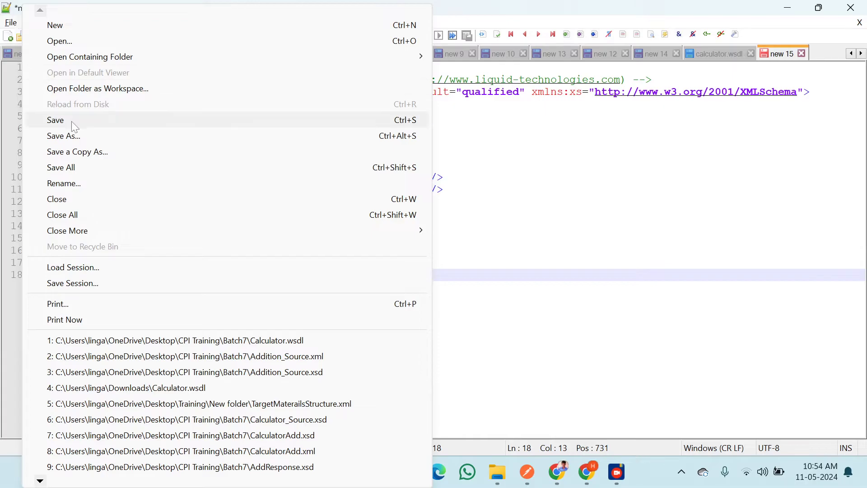
left_click(72, 135)
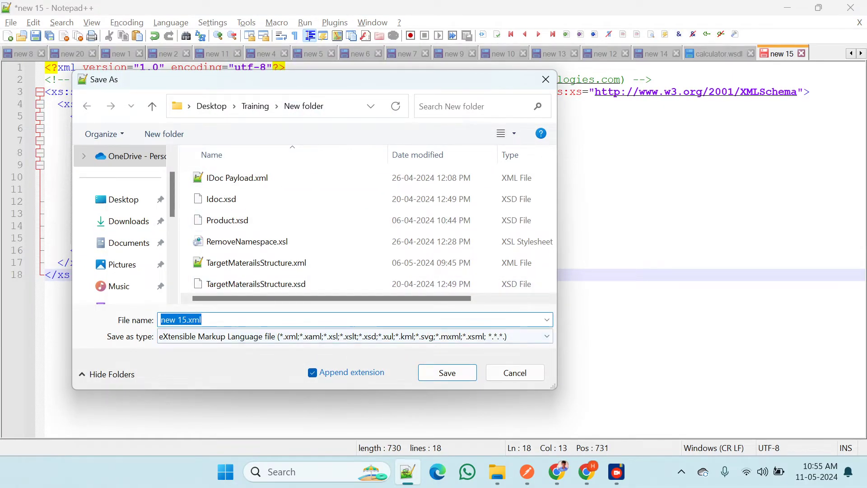
left_click(204, 319)
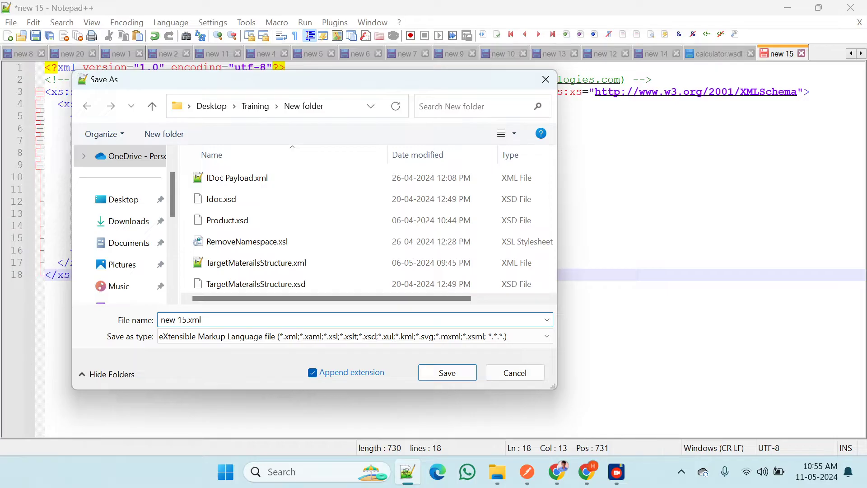
key("ctrl+a")
type("Calc")
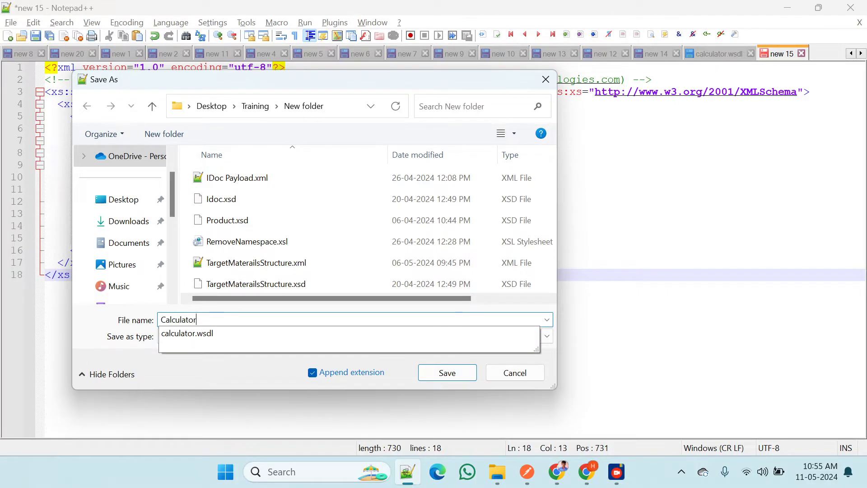
type("ulator_S")
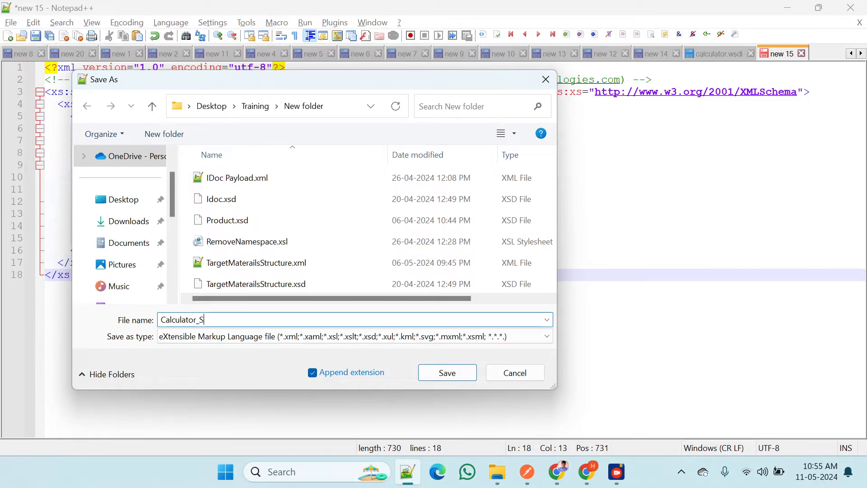
type("ource.")
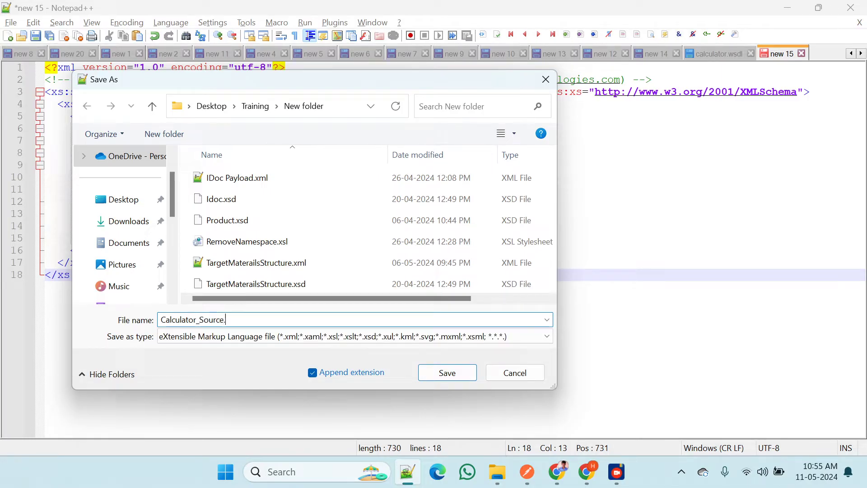
type("xsd")
left_click(446, 372)
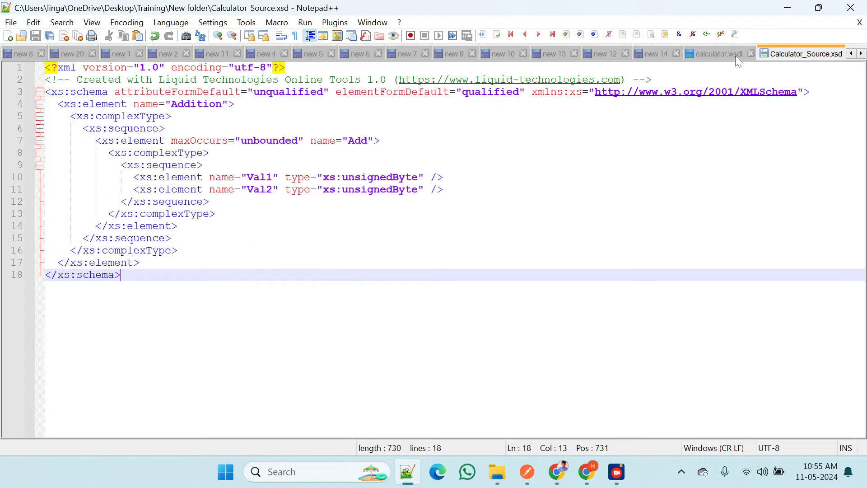
Review the saved calculator.wsdl and Calculator_Source.xsd files one after the other
left_click(735, 55)
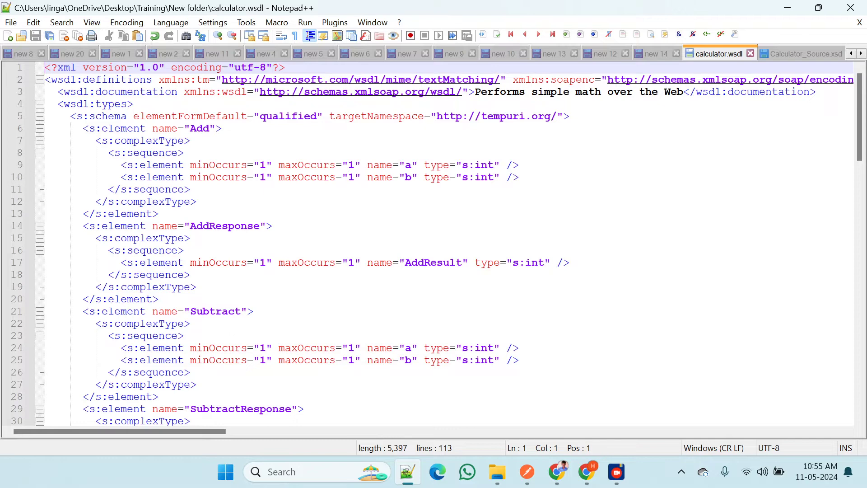
left_click(791, 51)
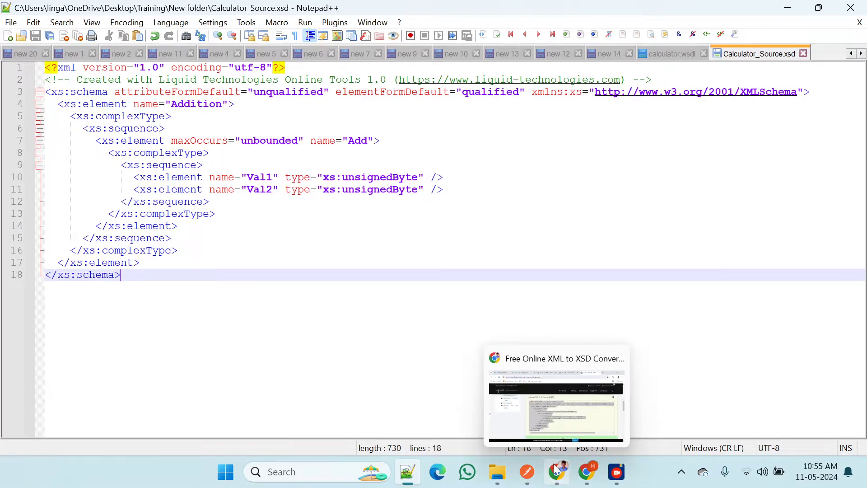
left_click(139, 262)
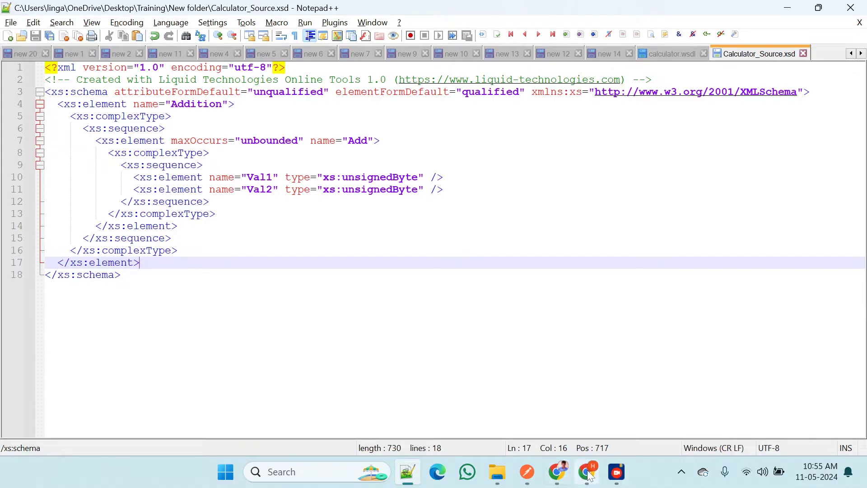
Switch to SAP Integration Suite in Chrome and show the artifacts of the CalculatorWebservice package
mouse_move(558, 473)
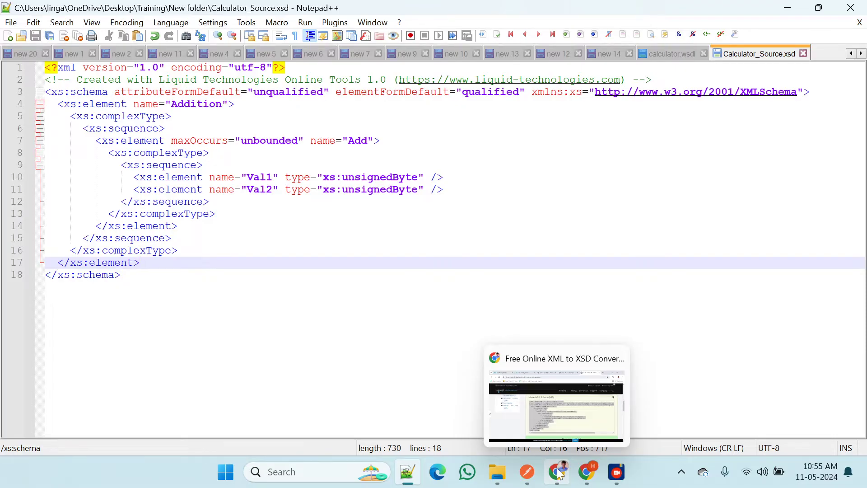
mouse_move(571, 419)
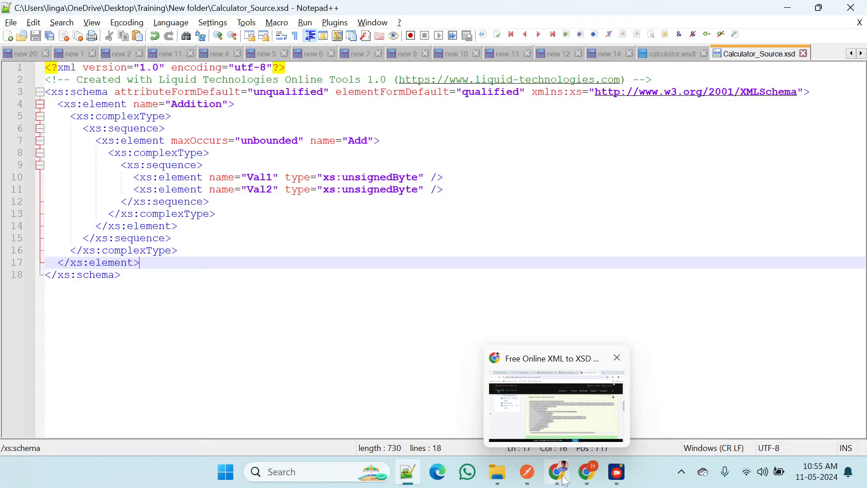
left_click(560, 407)
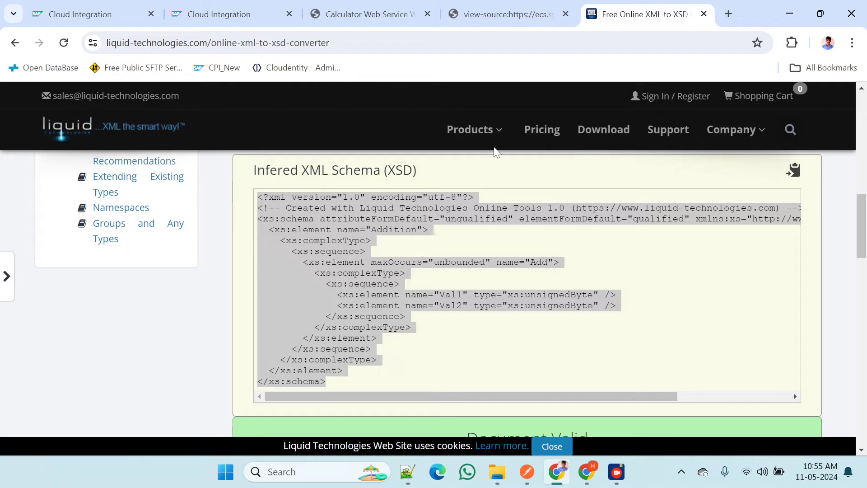
left_click(116, 10)
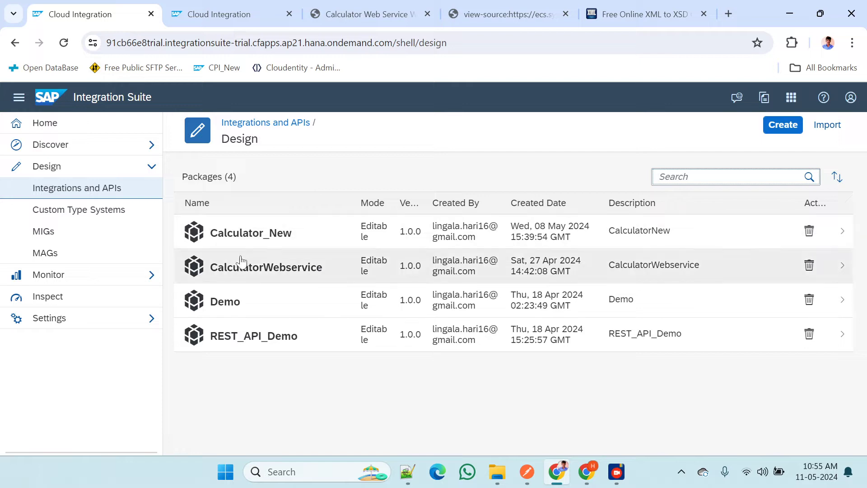
left_click(268, 280)
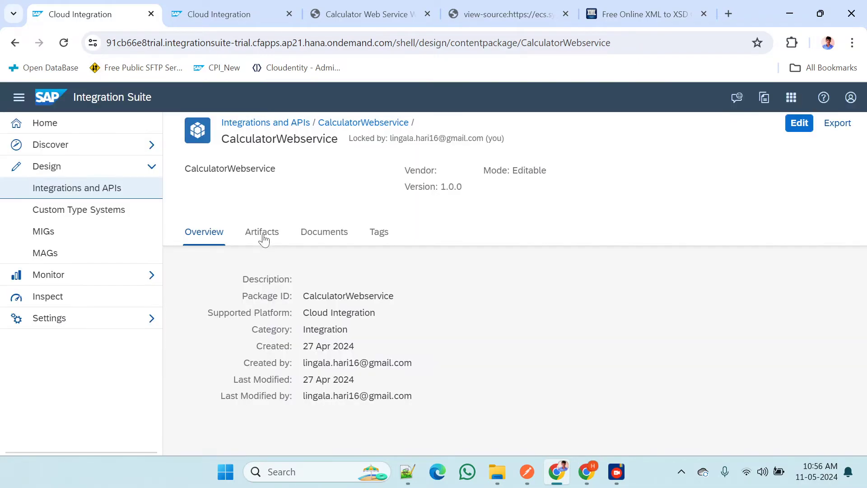
left_click(262, 232)
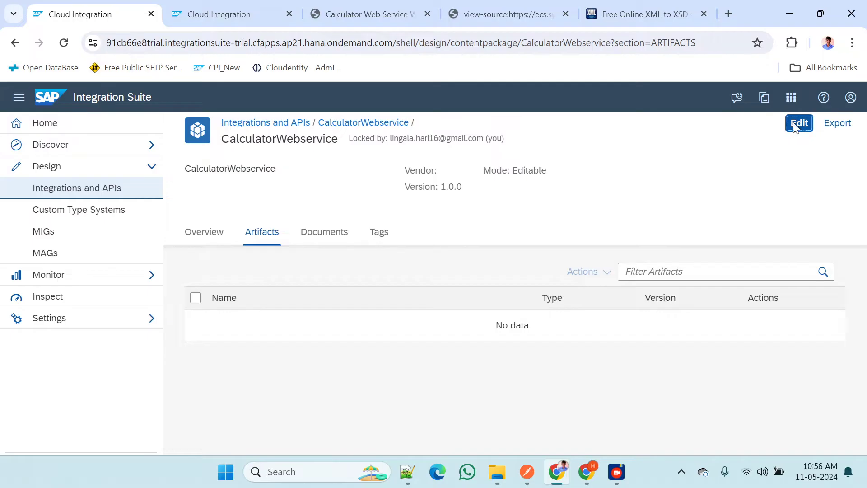
Put the CalculatorWebservice package in edit mode and add an integration flow named Calculator_iFlow
left_click(795, 125)
left_click(472, 298)
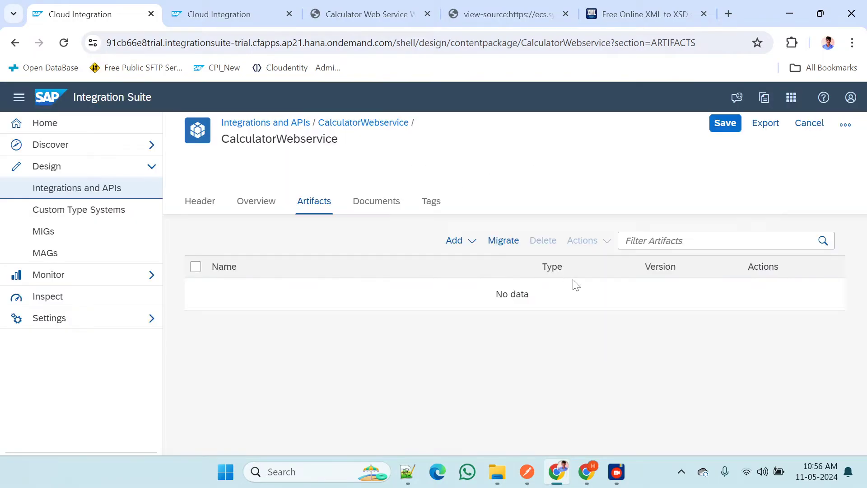
left_click(471, 240)
left_click(464, 268)
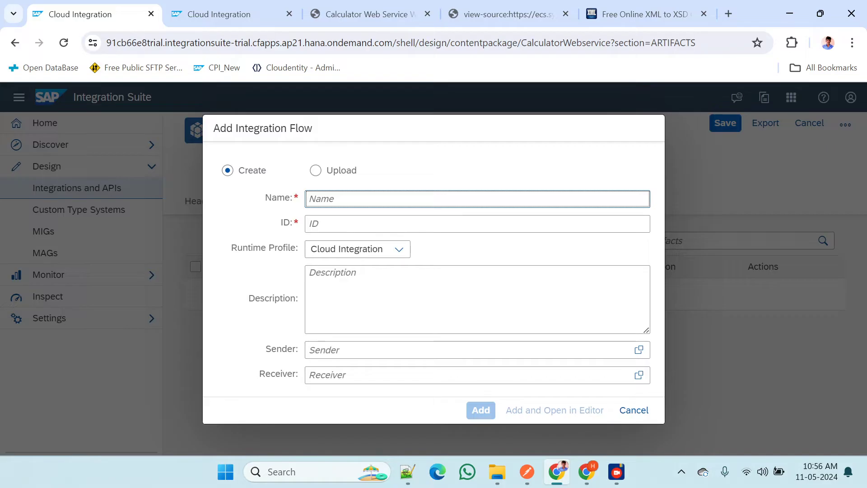
type("Calculator_iFlow")
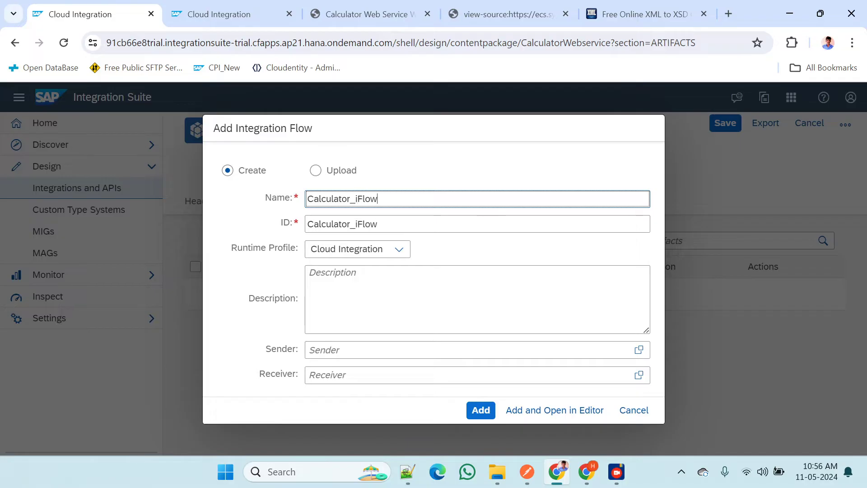
key("ctrl+a")
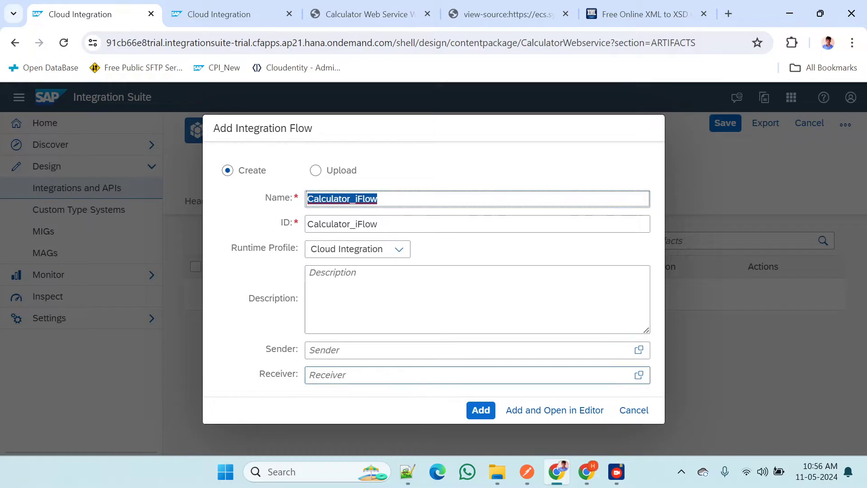
left_click(481, 411)
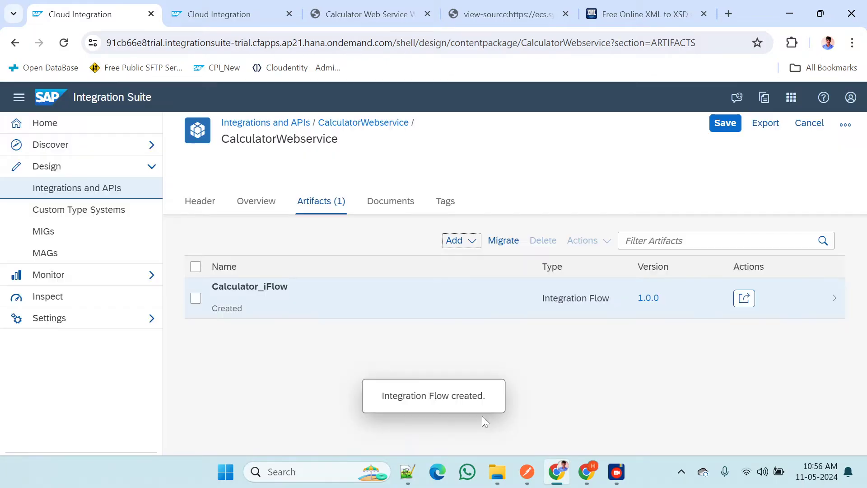
Open Calculator_iFlow for editing and move the Receiver below the End event, outside the Integration Process
left_click(290, 305)
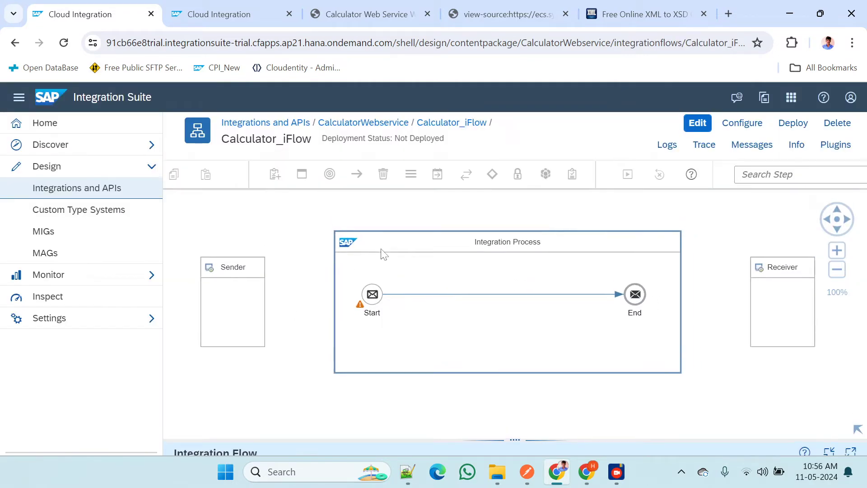
left_click(697, 123)
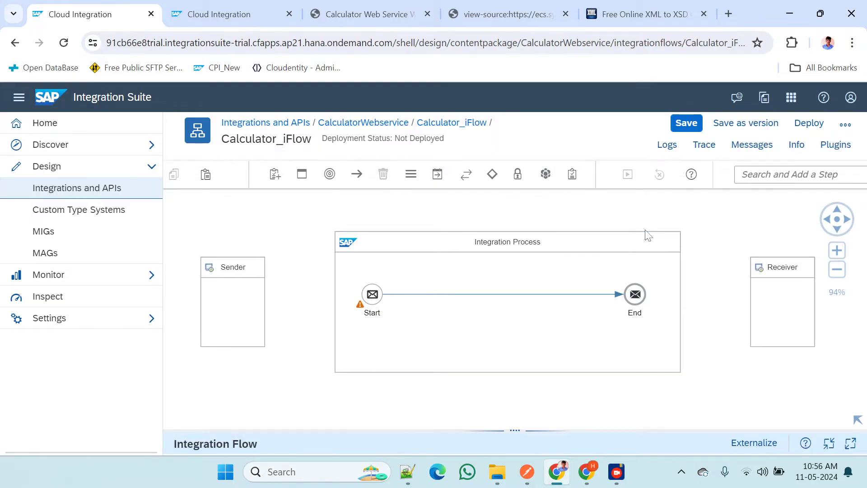
scroll(648, 235, "down", 2)
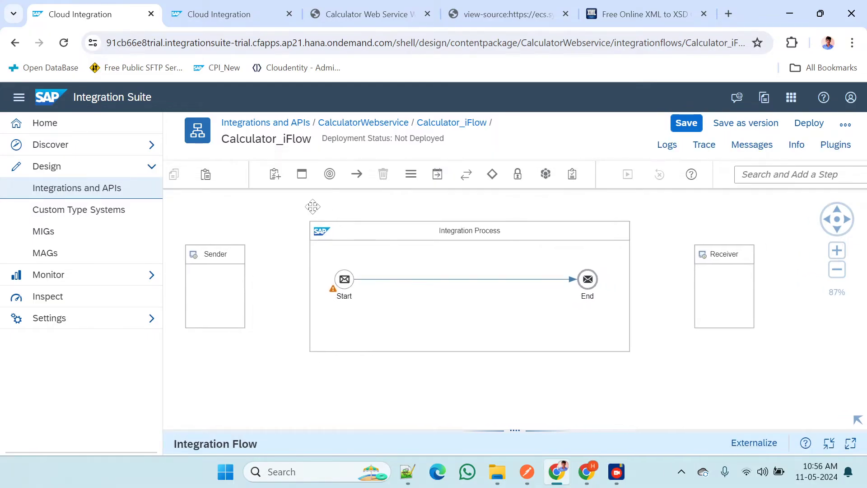
left_click_drag(710, 286, 586, 410)
scroll(654, 354, "down", 1)
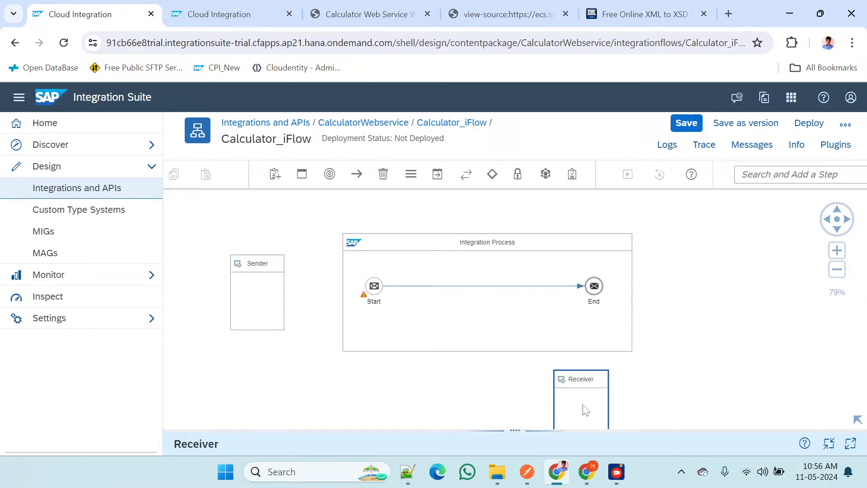
Shift the Receiver participant slightly to the left, keeping it below the Integration Process
left_click(759, 337)
scroll(759, 336, "down", 1)
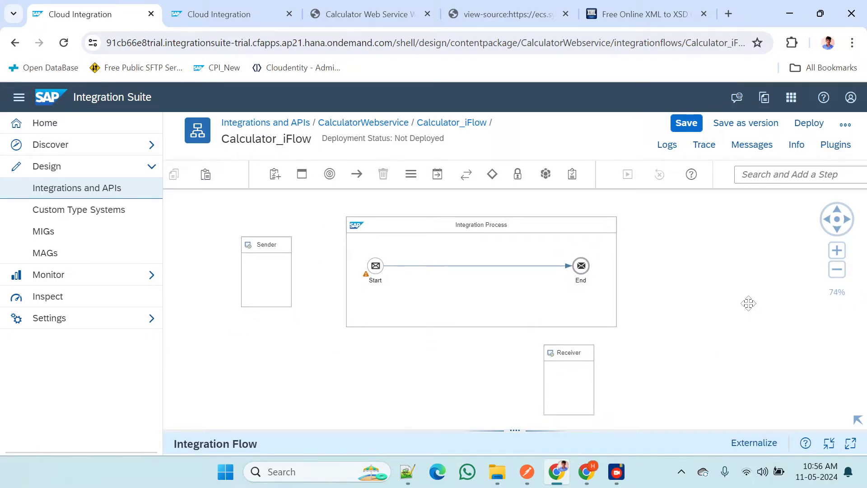
left_click_drag(587, 380, 544, 384)
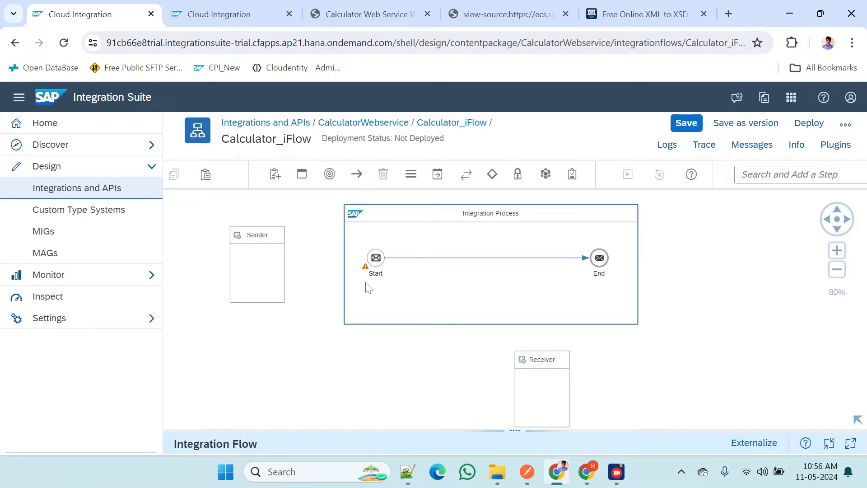
Connect the Sender to the Start event with an HTTPS adapter channel
left_click(376, 258)
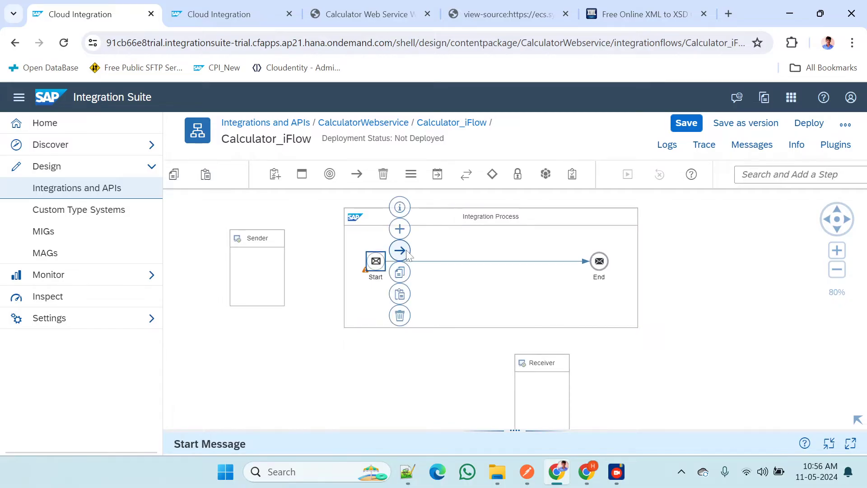
left_click_drag(405, 257, 371, 265)
left_click(271, 261)
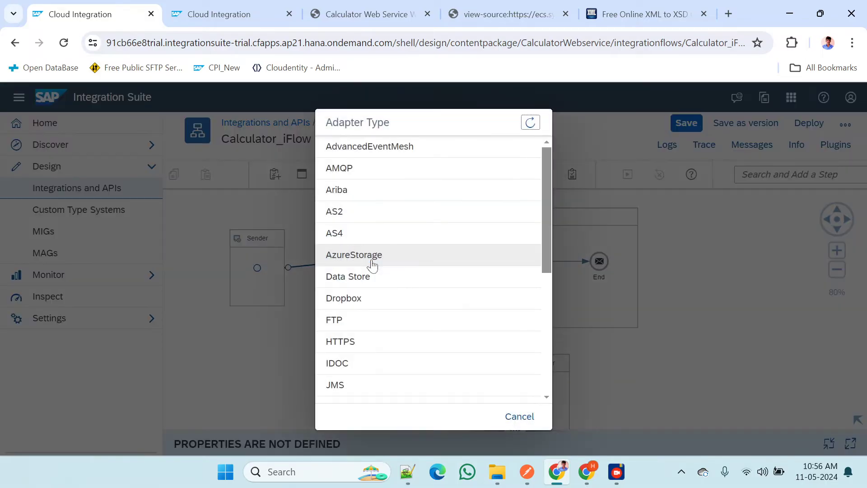
scroll(373, 266, "down", 3)
left_click(352, 281)
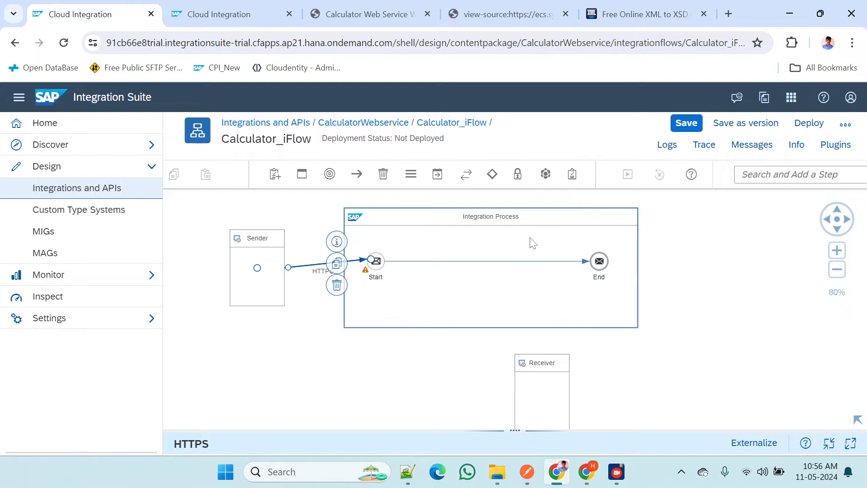
Insert a Request Reply external call on the sequence flow between the Start and End events
left_click(490, 180)
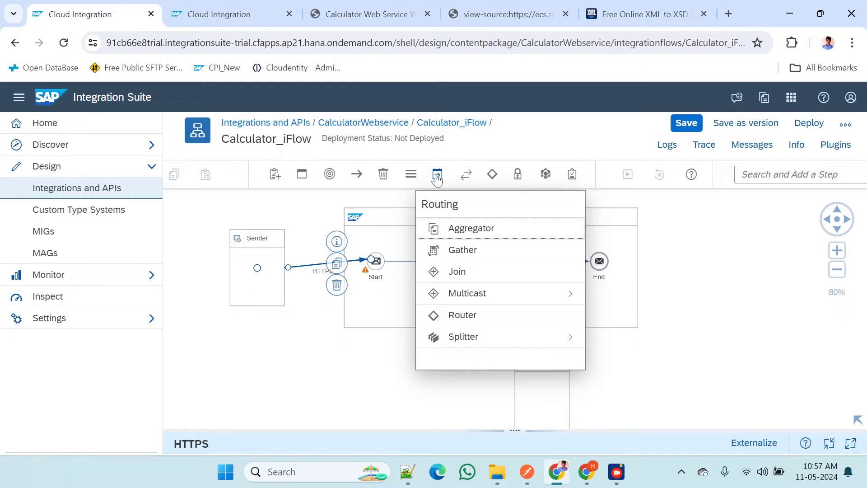
left_click(466, 175)
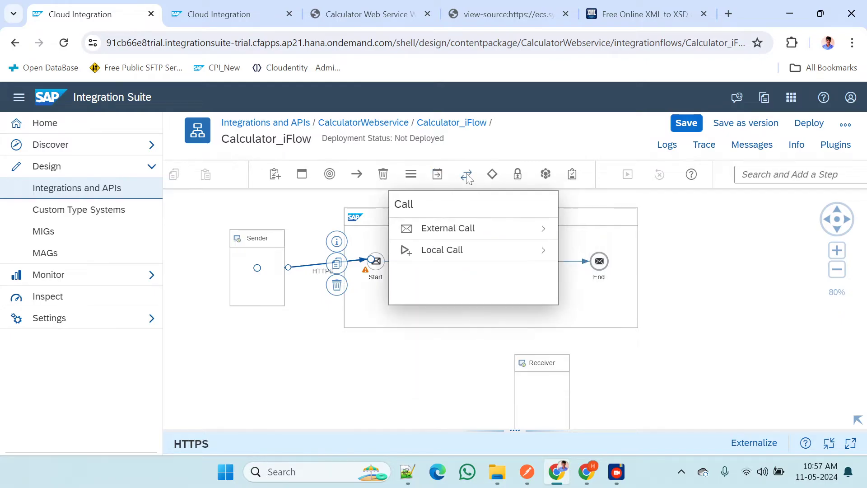
left_click(435, 229)
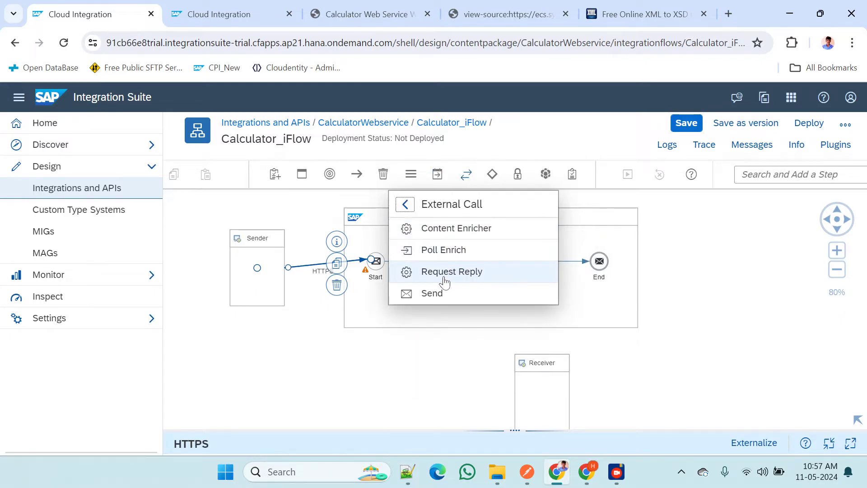
left_click(445, 272)
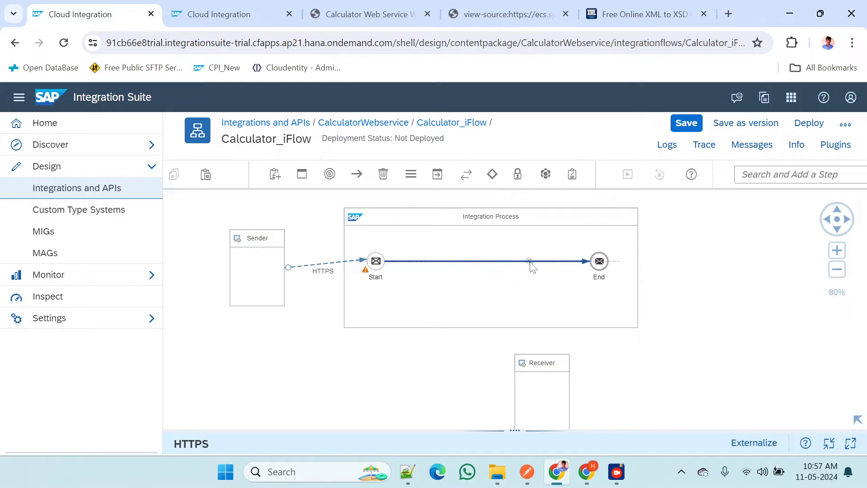
left_click(529, 264)
Connect the Request Reply step to the Receiver with a SOAP adapter using the SOAP 1.x message protocol
left_click_drag(571, 251, 528, 388)
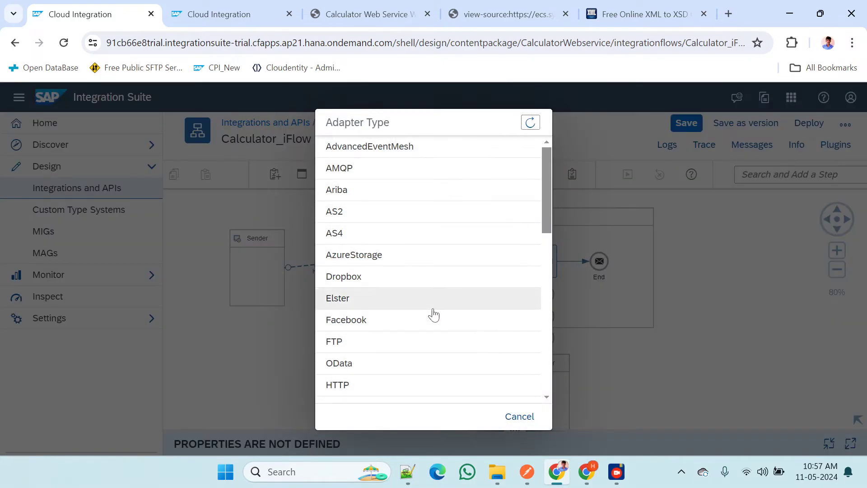
scroll(434, 314, "down", 9)
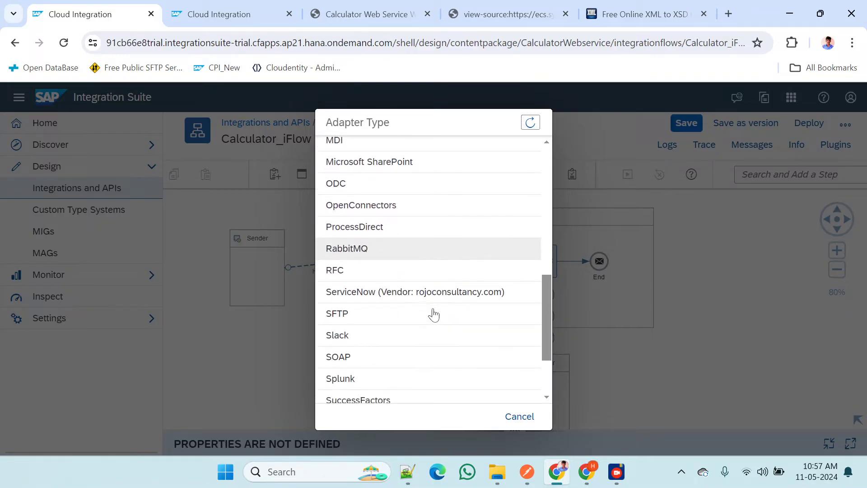
scroll(434, 315, "down", 3)
left_click(364, 300)
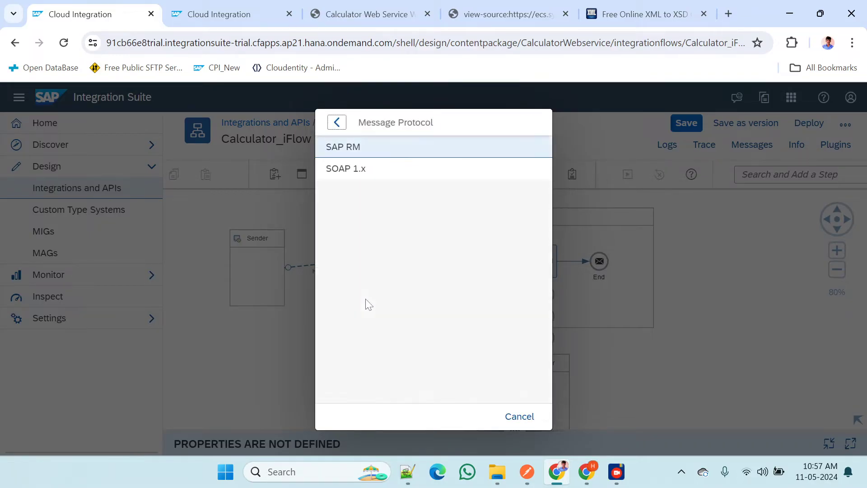
left_click(351, 173)
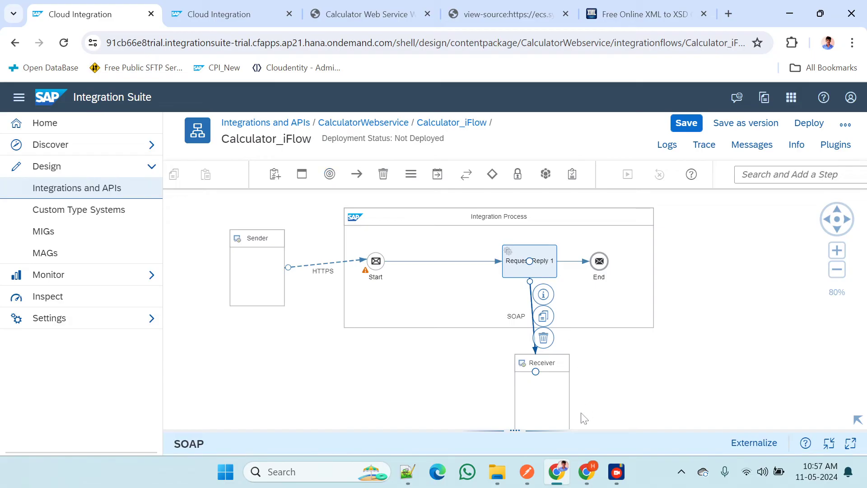
Show the SOAP receiver channel's connection settings in an enlarged properties area, ready to enter the address
left_click_drag(523, 427, 542, 246)
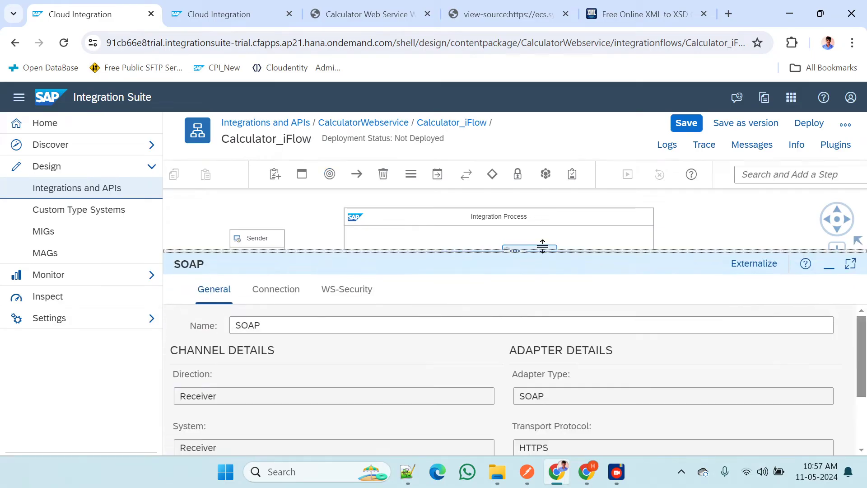
left_click(274, 298)
left_click(337, 353)
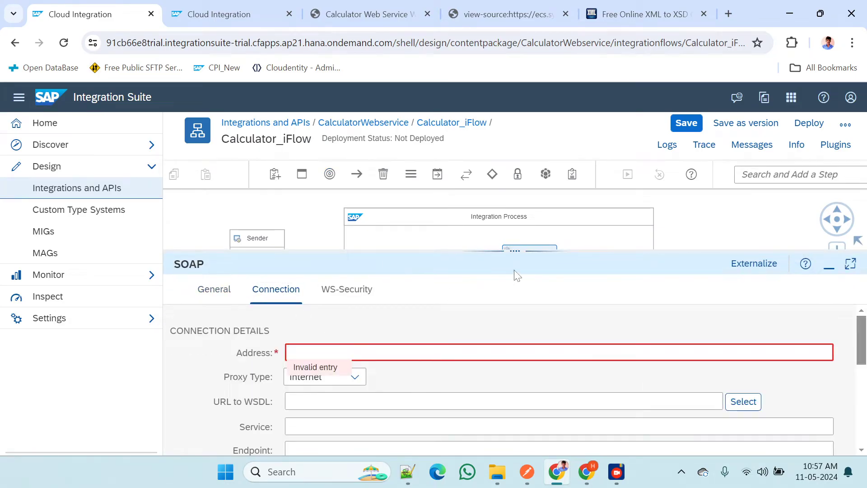
left_click_drag(519, 253, 505, 197)
left_click(343, 349)
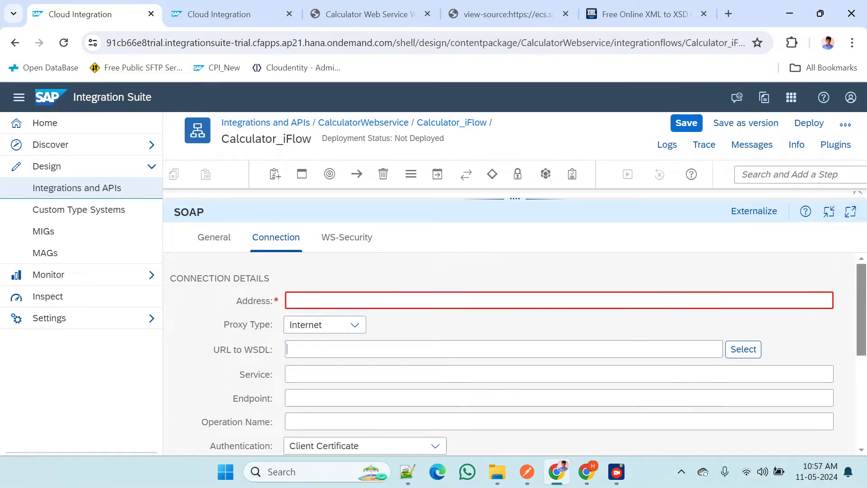
left_click(334, 301)
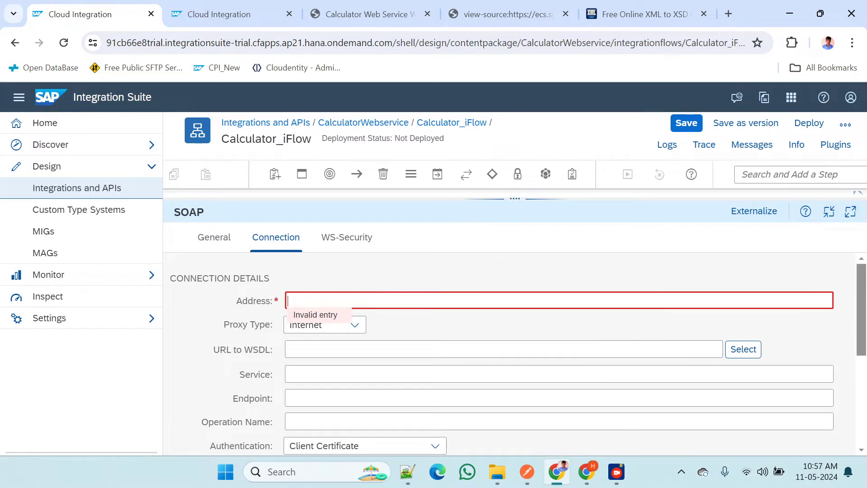
Copy the soap12:address location URL ending in Calc.asmx from calculator.wsdl in Notepad++ into the SOAP channel's Address
key("alt+Tab")
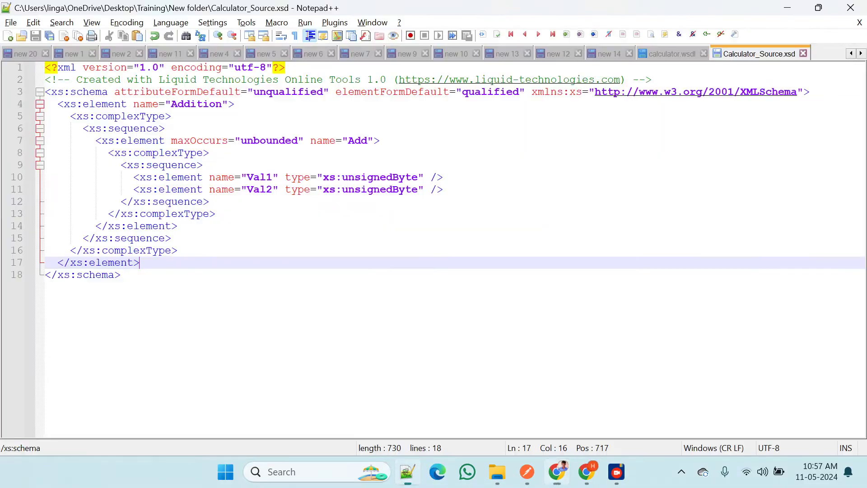
left_click(665, 54)
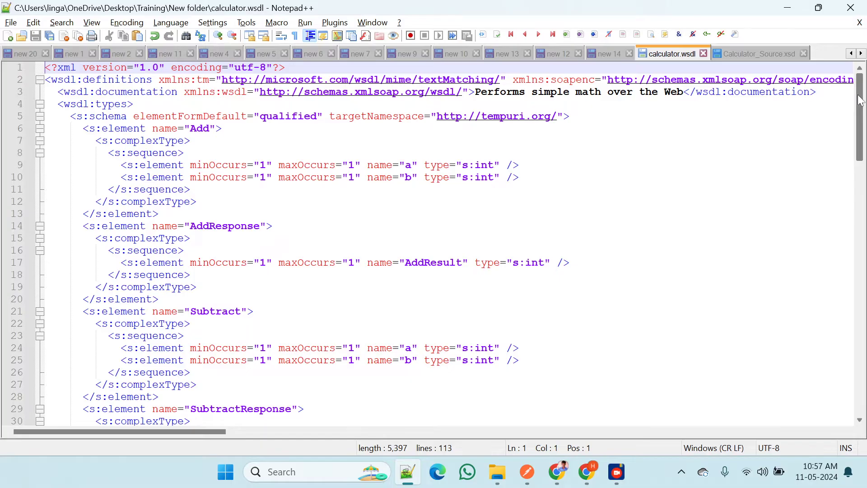
left_click_drag(859, 100, 859, 354)
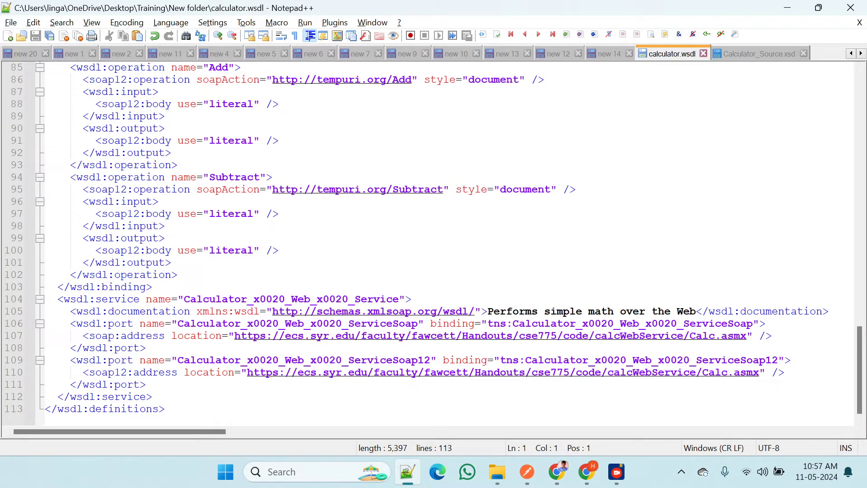
left_click_drag(247, 371, 760, 371)
key("ctrl+c")
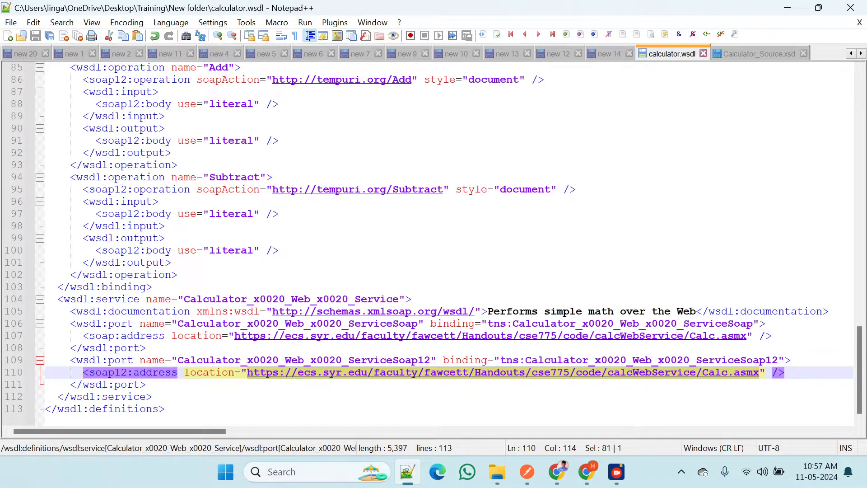
key("alt+Tab")
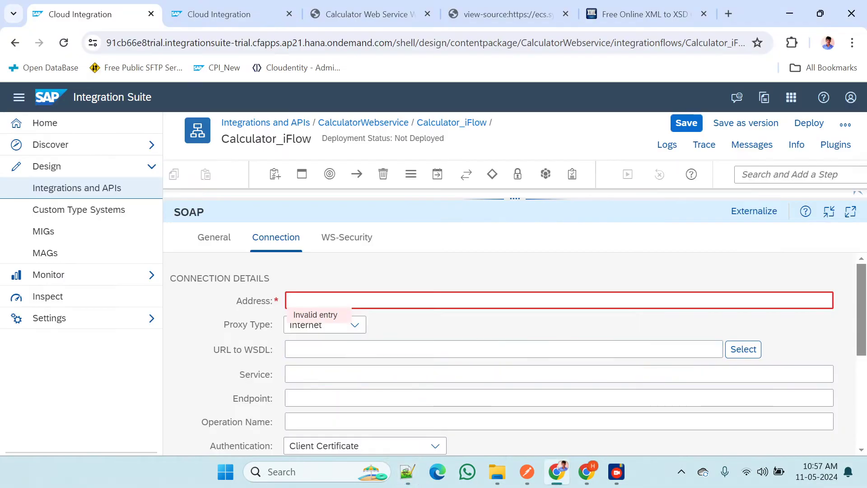
key("ctrl+v")
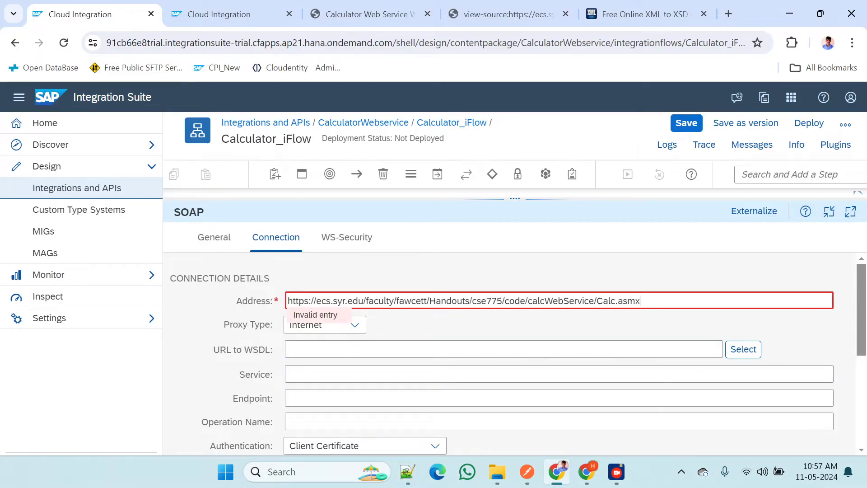
left_click(379, 347)
Add calculator.wsdl from the Desktop > Training > New folder directory as a local WSDL schema reference of the integration flow
left_click_drag(516, 198, 508, 242)
left_click(701, 283)
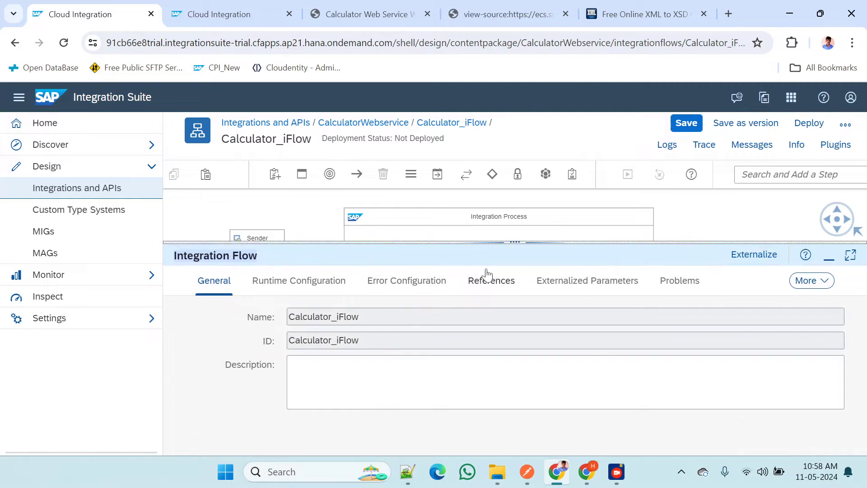
left_click(489, 279)
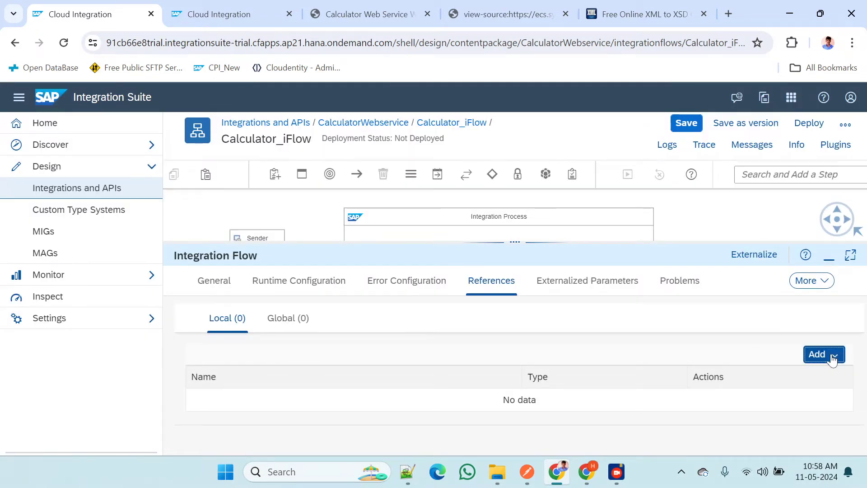
left_click(819, 354)
mouse_move(828, 419)
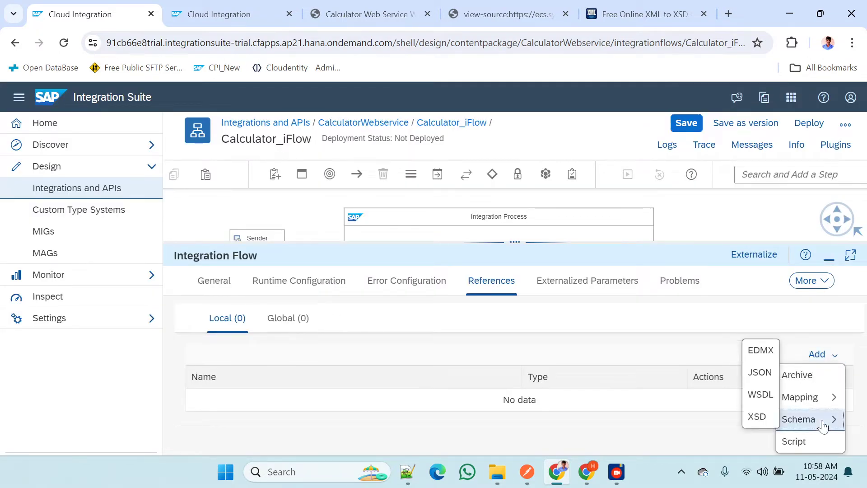
left_click(763, 399)
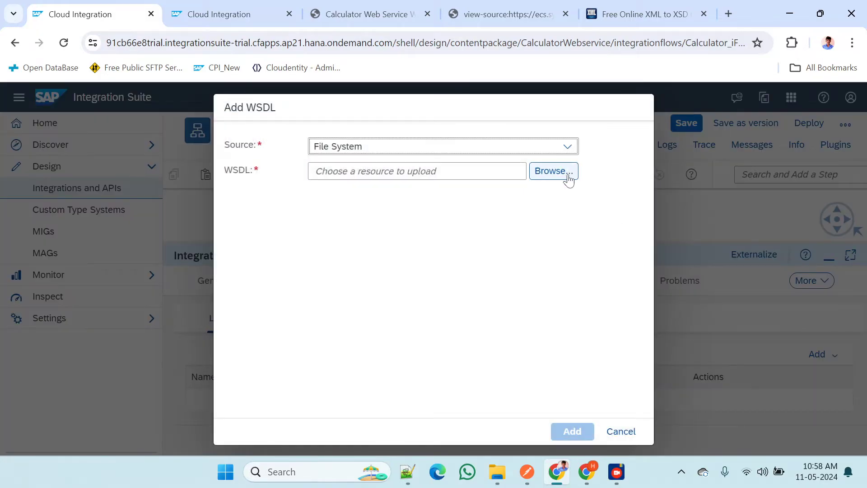
left_click(553, 171)
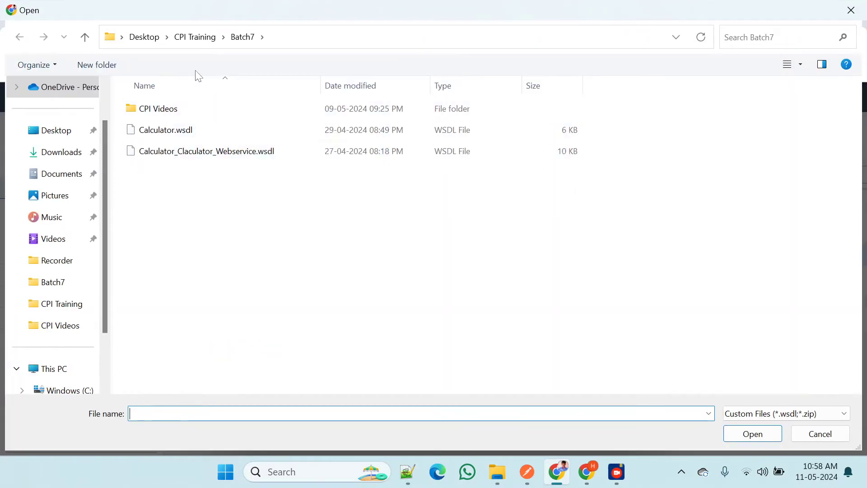
left_click(145, 38)
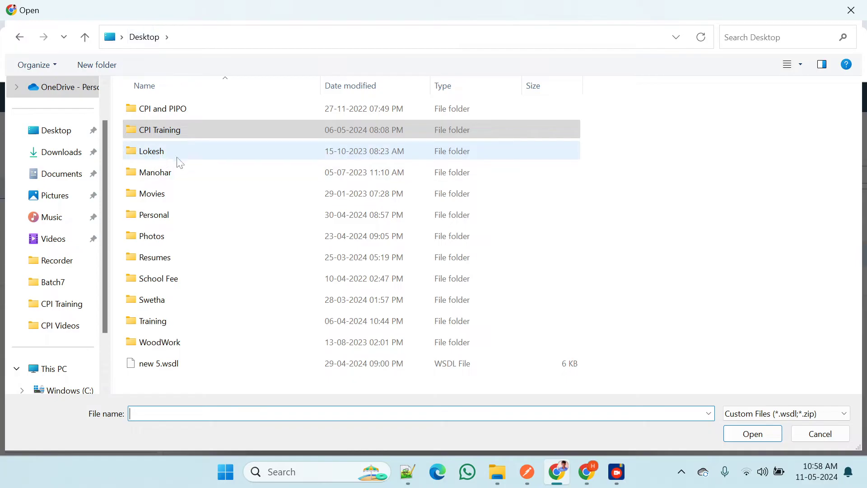
double_click(153, 321)
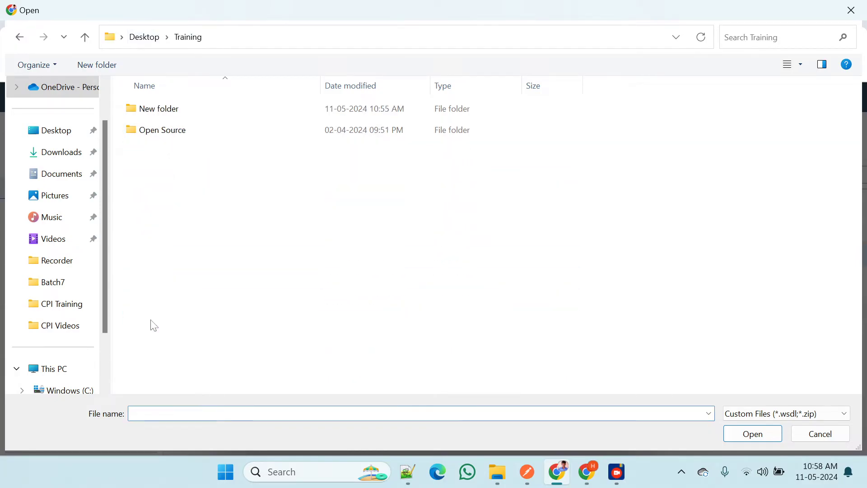
double_click(140, 109)
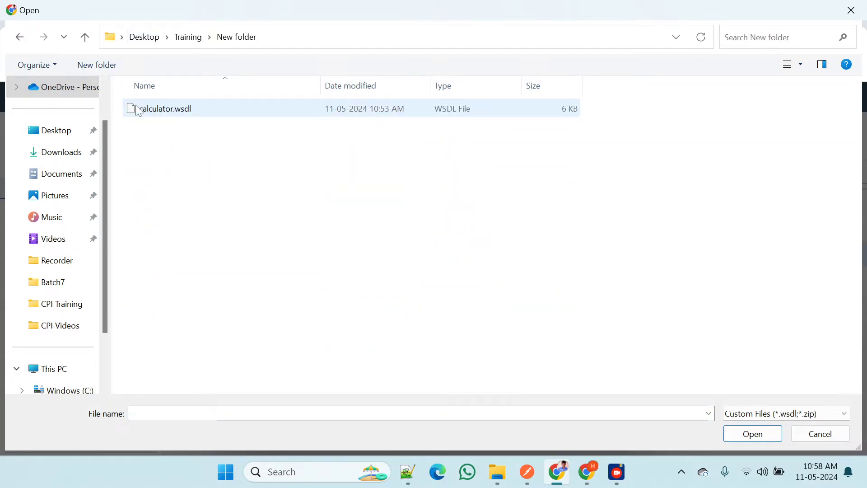
double_click(162, 110)
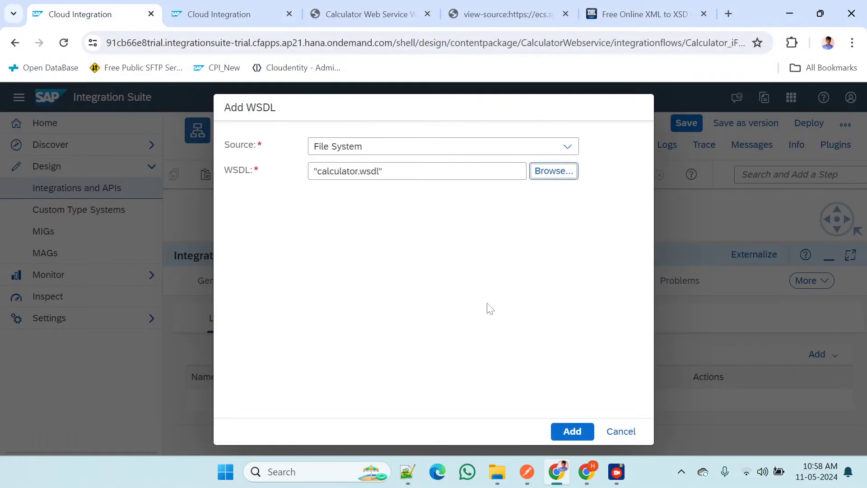
left_click(570, 435)
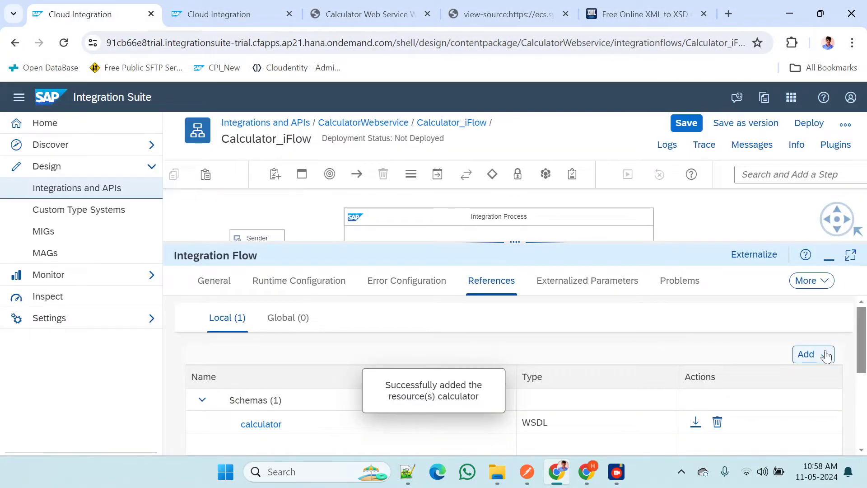
Add Calculator_Source.xsd from the file system as a local XSD schema reference of the integration flow
left_click(826, 355)
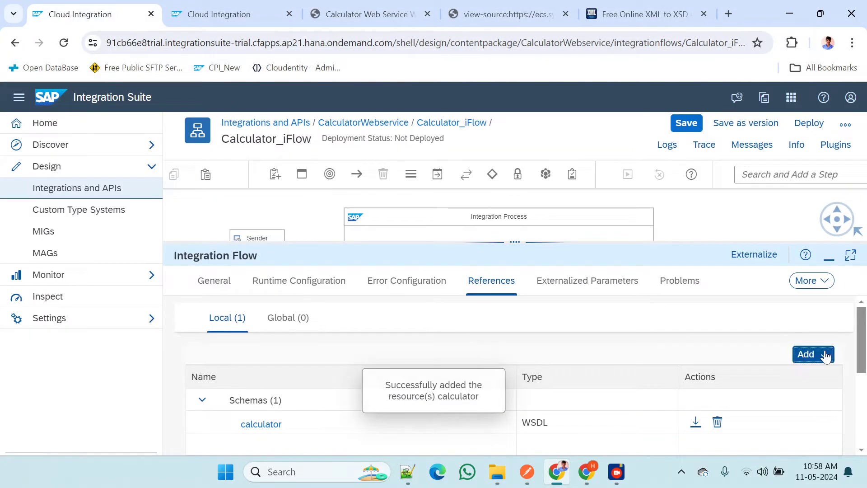
mouse_move(811, 415)
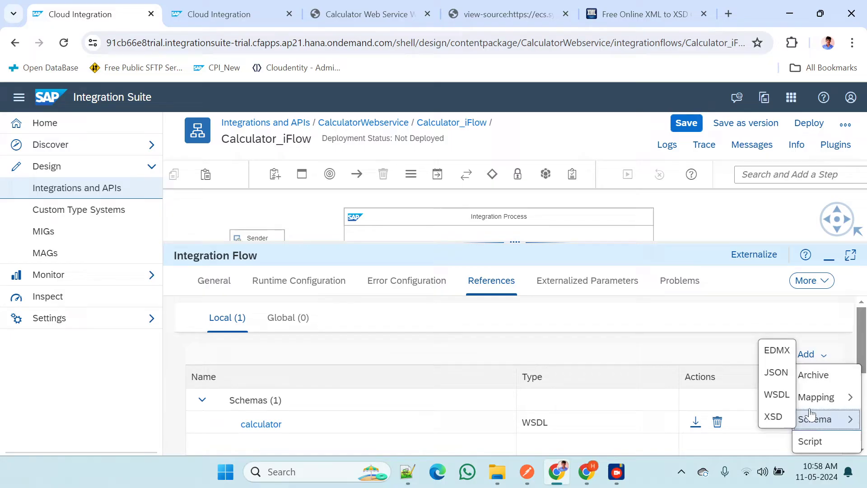
left_click(773, 416)
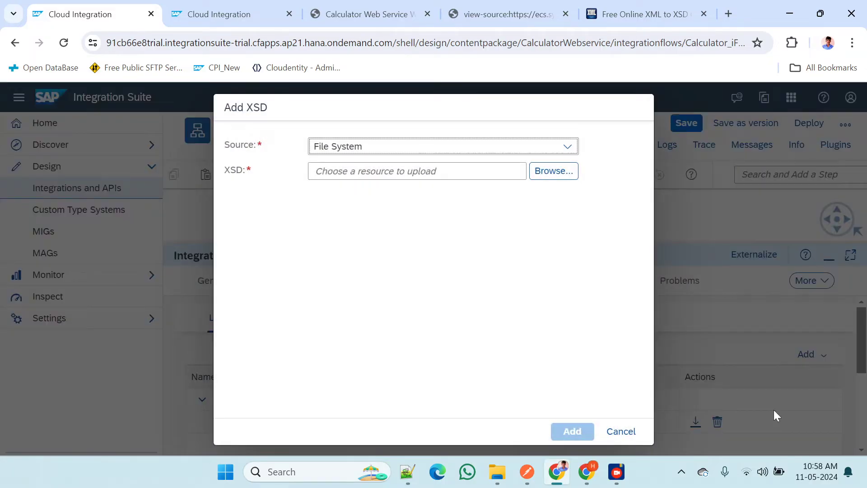
left_click(566, 170)
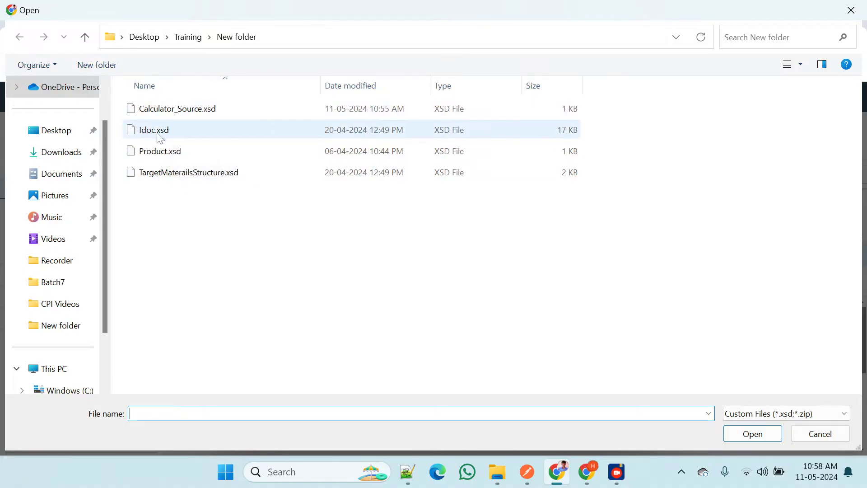
double_click(188, 108)
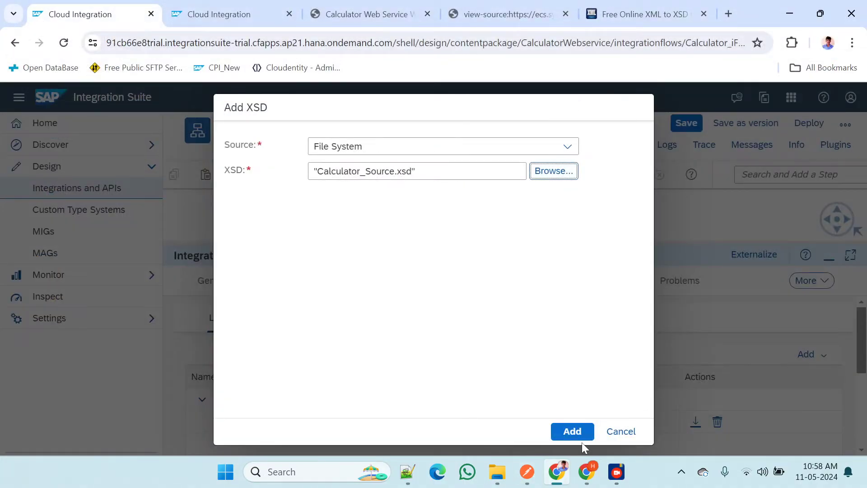
left_click(567, 431)
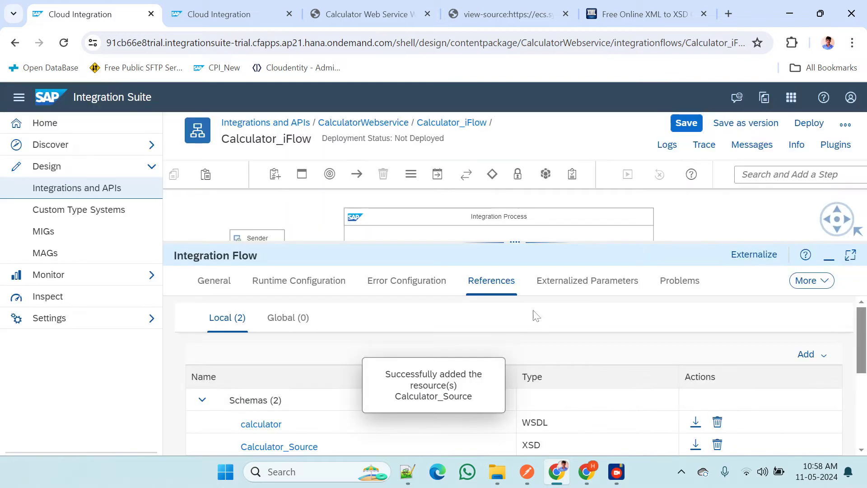
Show the connection settings of the SOAP receiver channel in an enlarged properties area
left_click_drag(489, 241, 476, 194)
left_click(533, 344)
left_click(288, 239)
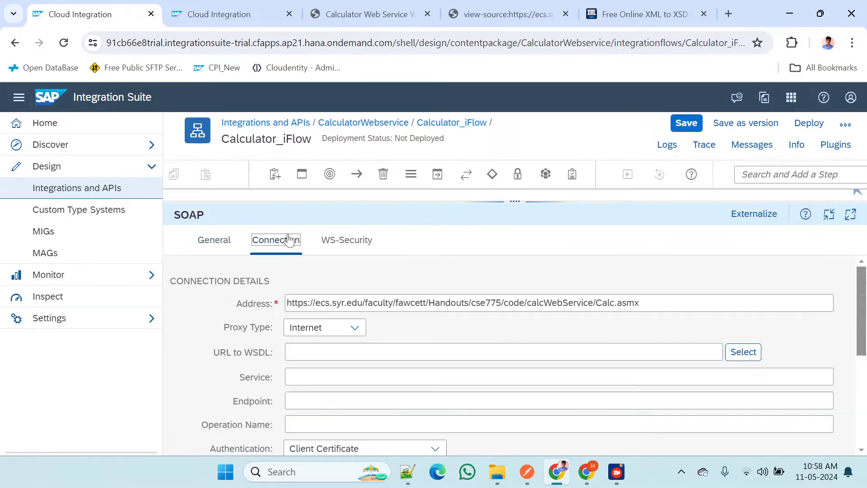
scroll(478, 334, "down", 1)
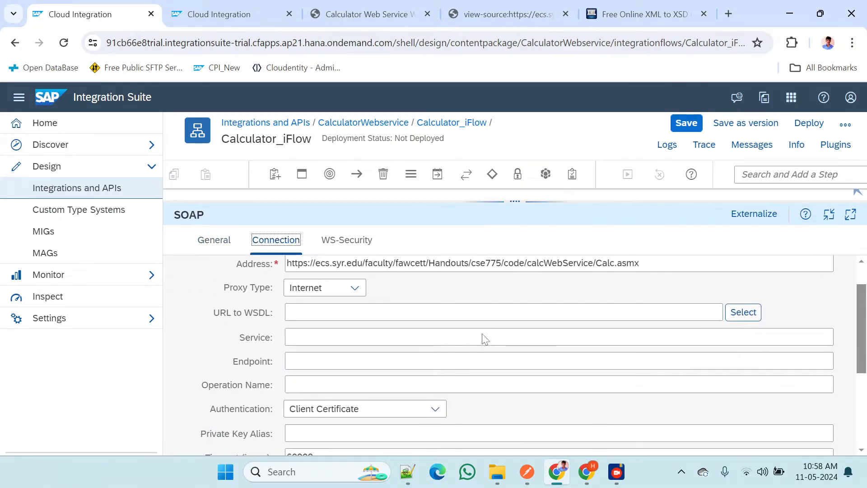
Check the supported operations on the Calculator Web Service page, and return to the integration flow
key("alt+Tab")
key("Tab")
key("Tab")
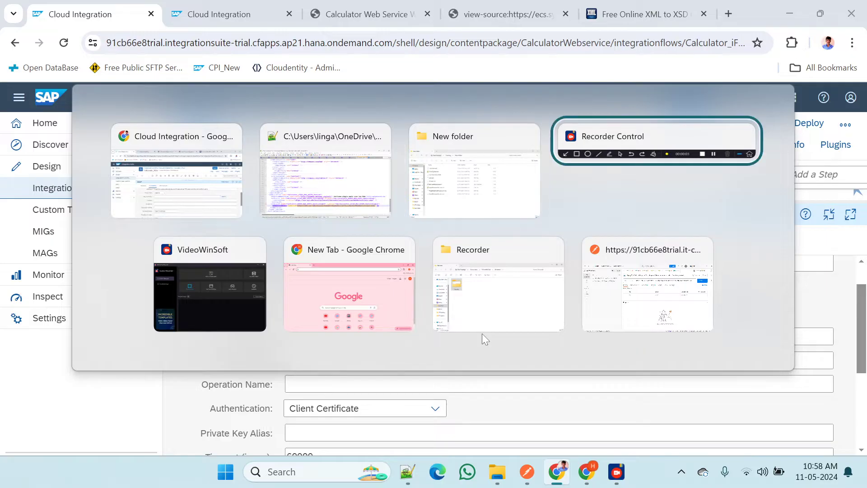
key("alt+Tab")
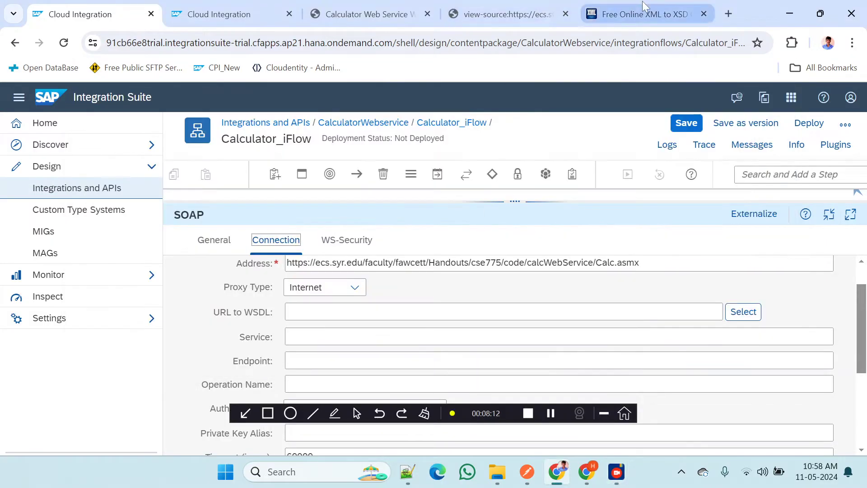
left_click(642, 2)
left_click(361, 5)
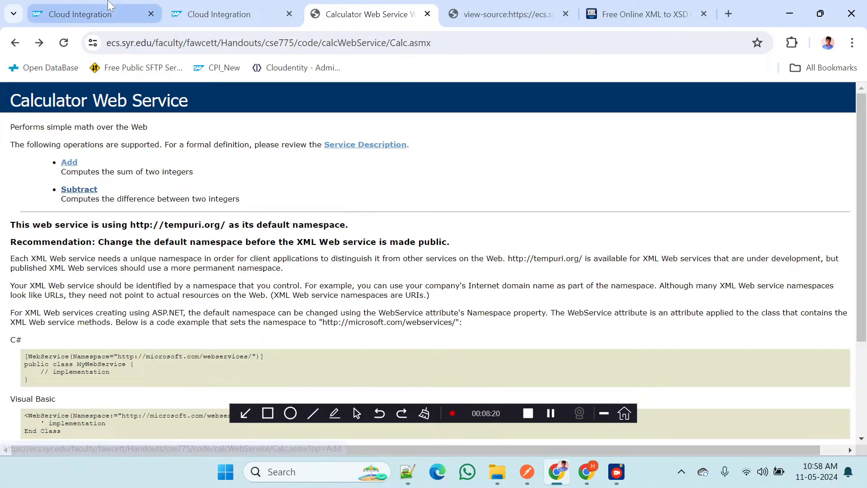
left_click(81, 14)
Select calculator.wsdl as the SOAP channel's WSDL, using the Calculator_x0020_Web_x0020_ServiceSoap port with the Add operation and SOAP version 1.1
left_click(746, 313)
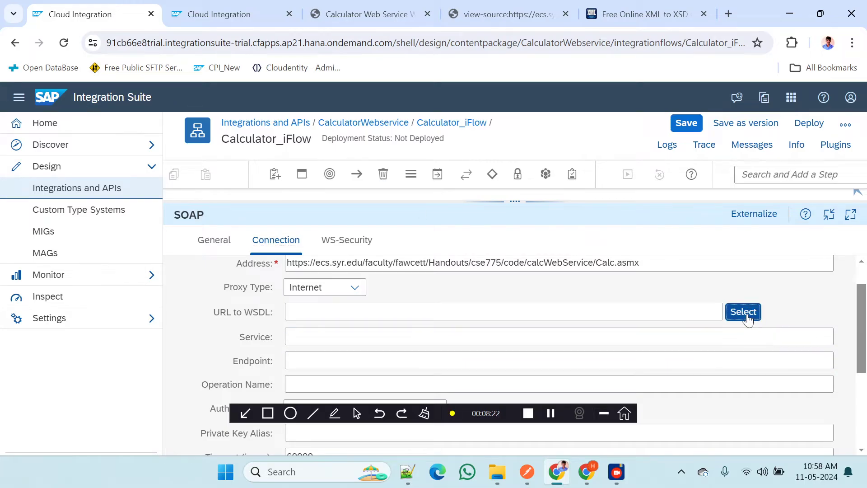
left_click(333, 167)
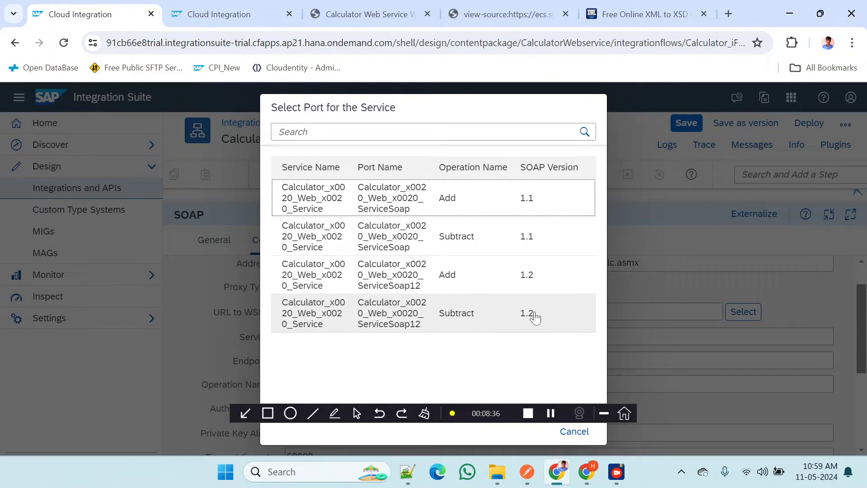
left_click(607, 412)
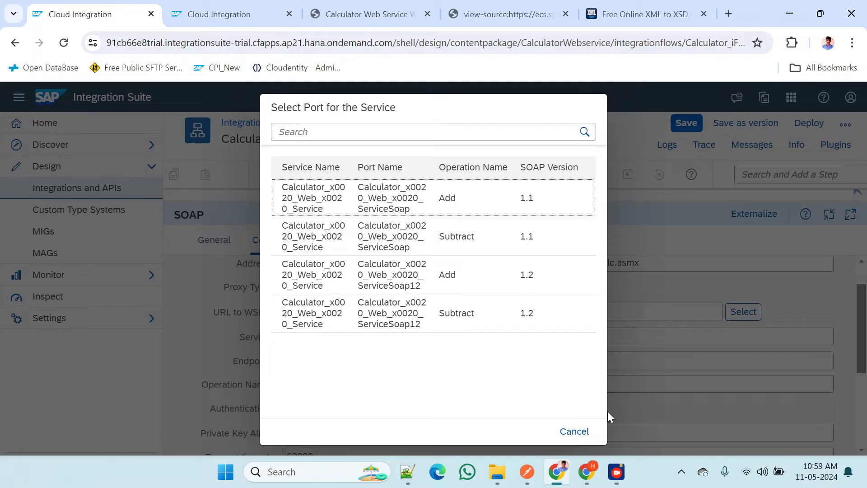
left_click(410, 209)
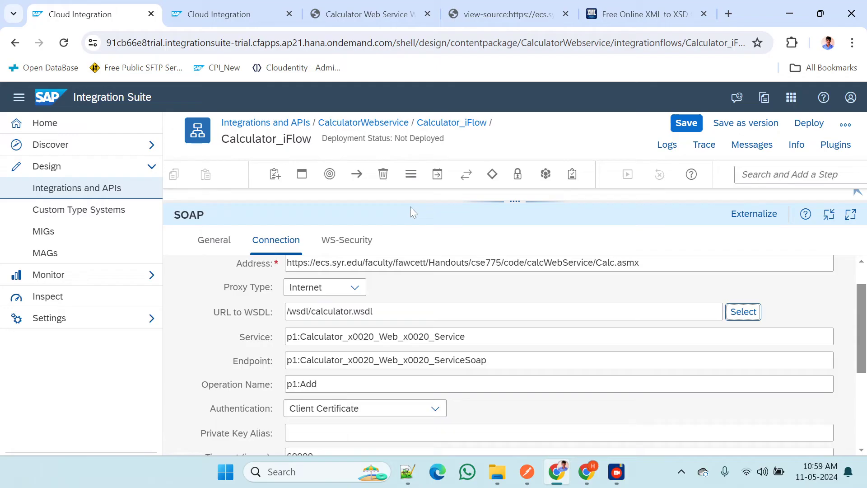
Set the SOAP channel's Authentication to None and review its remaining connection settings
scroll(410, 207, "down", 1)
scroll(441, 370, "down", 1)
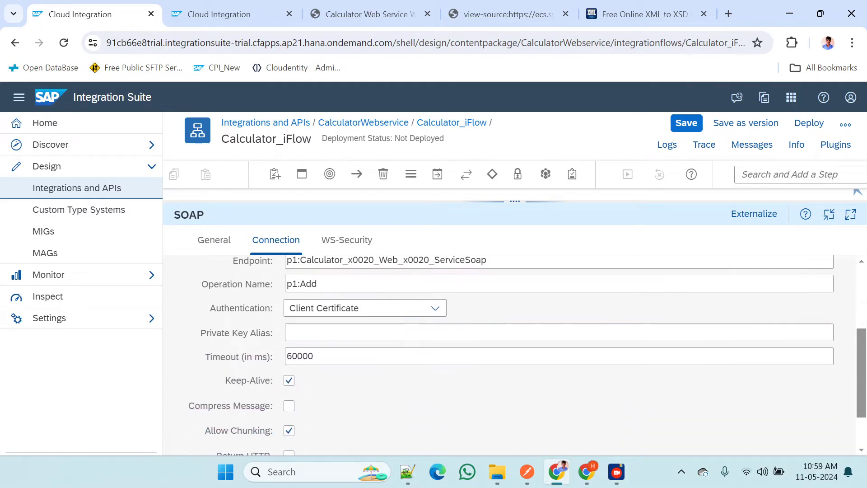
left_click(434, 308)
left_click(306, 349)
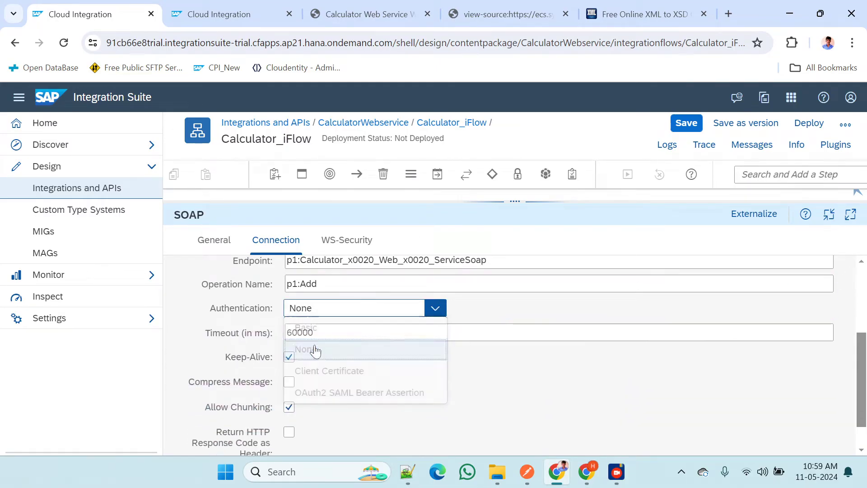
scroll(431, 379, "down", 1)
scroll(434, 385, "up", 5)
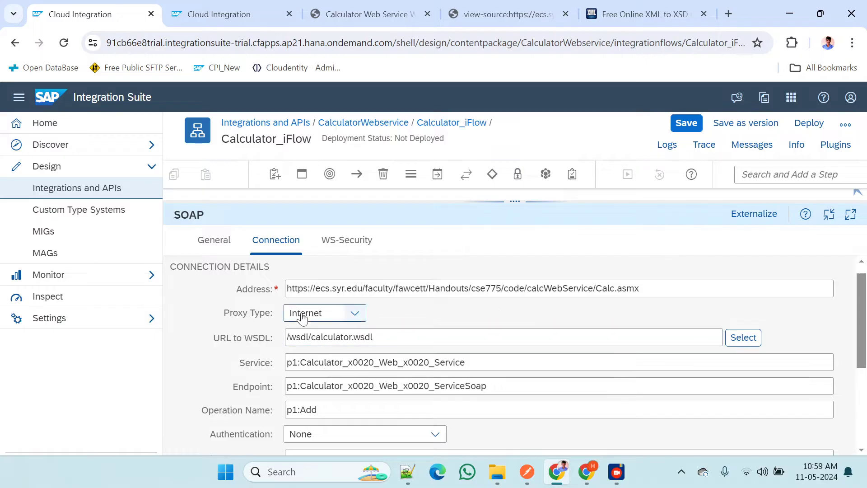
Enlarge the flow diagram area and move the End event and Request Reply step farther from the Start event
left_click_drag(530, 202, 504, 382)
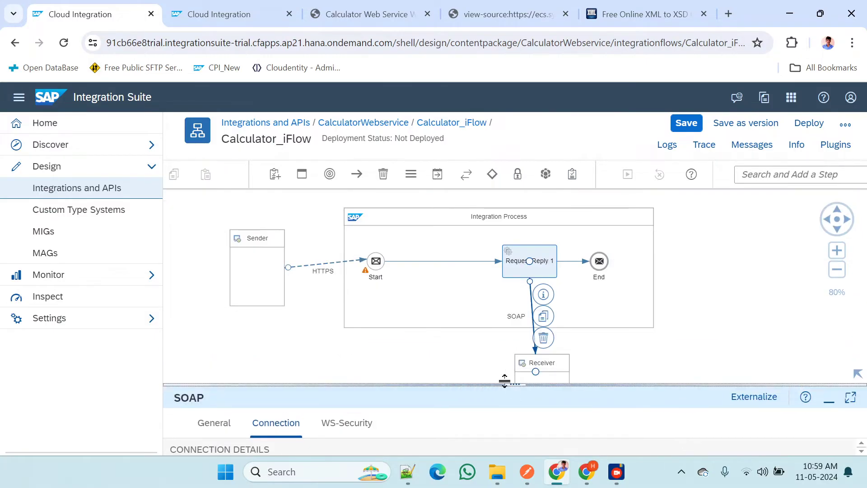
left_click(276, 266)
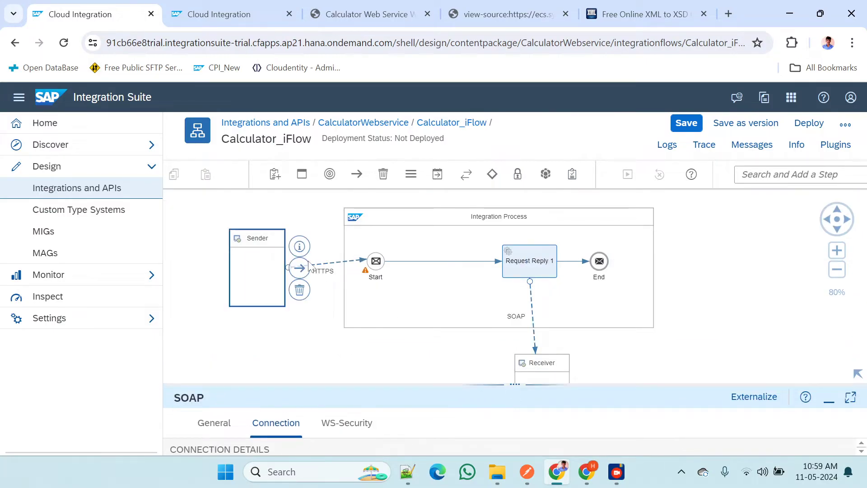
left_click(332, 263)
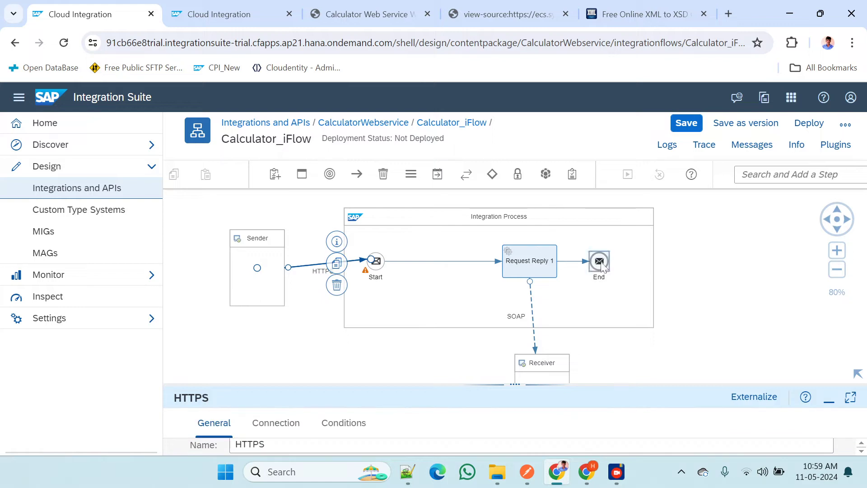
left_click_drag(602, 267, 627, 260)
left_click_drag(527, 261, 587, 267)
Review the AdditionResponse and Addition sample payloads in Notepad++, and return to the integration flow
key("alt+Tab")
key("alt+Tab")
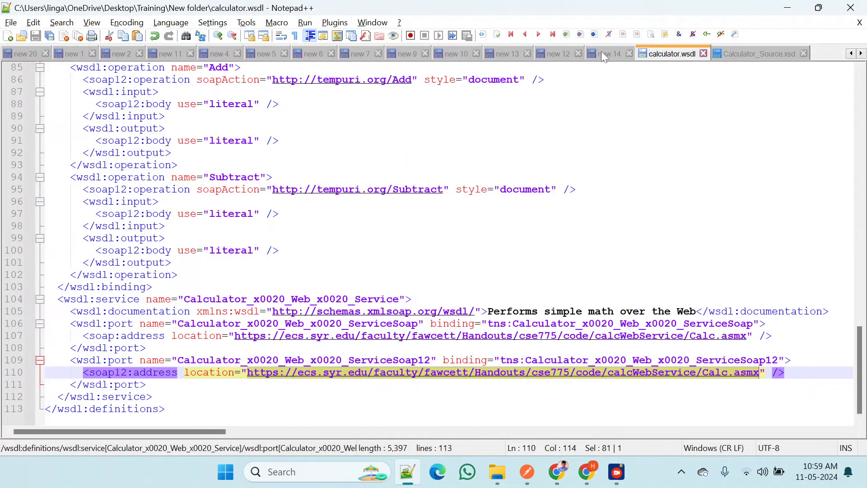
left_click(602, 54)
left_click(567, 52)
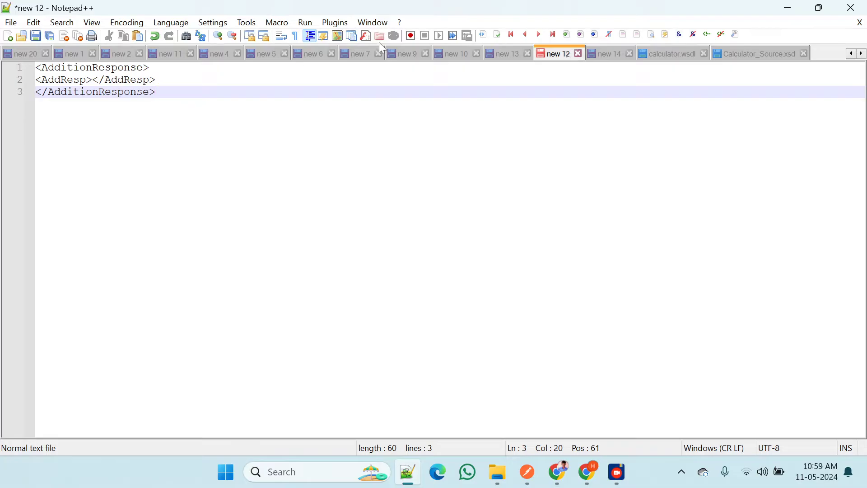
left_click(497, 54)
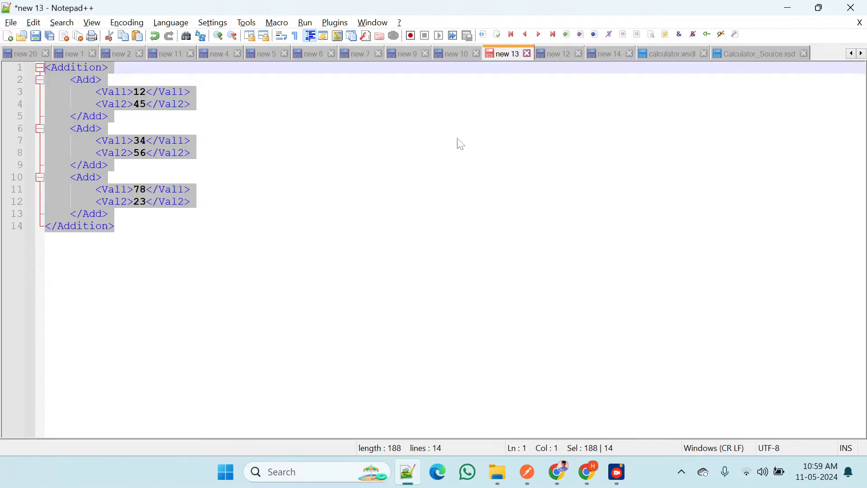
key("alt+Tab")
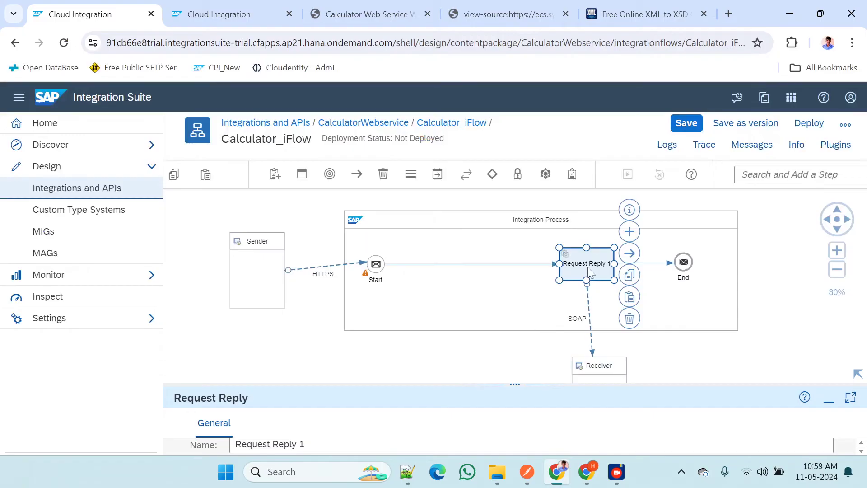
Delete the Request Reply step together with its connections from the integration process
left_click_drag(595, 267, 608, 266)
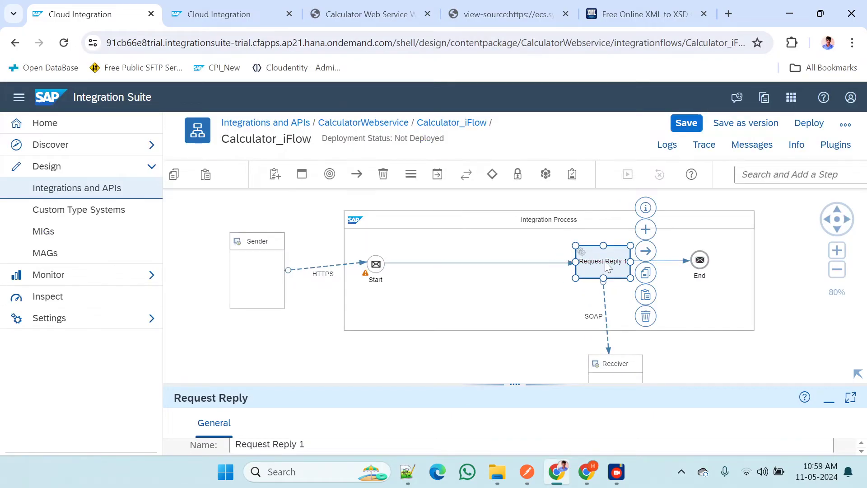
key("alt+Tab")
key("alt+Tab")
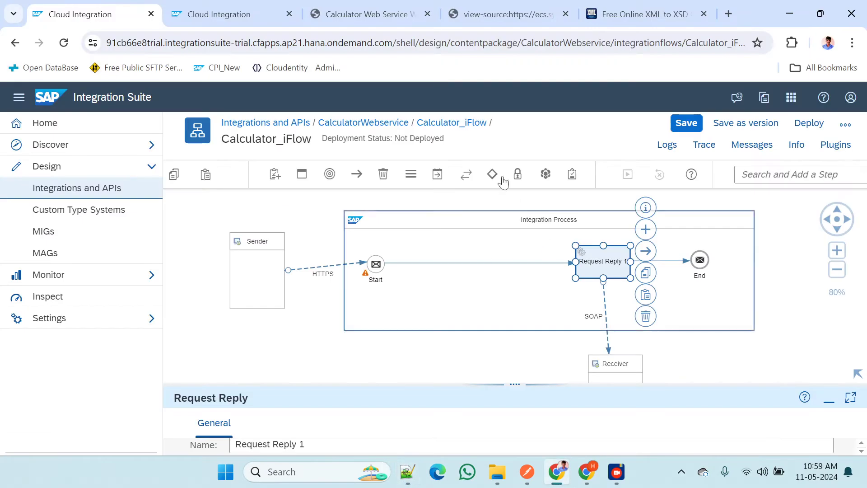
left_click(383, 174)
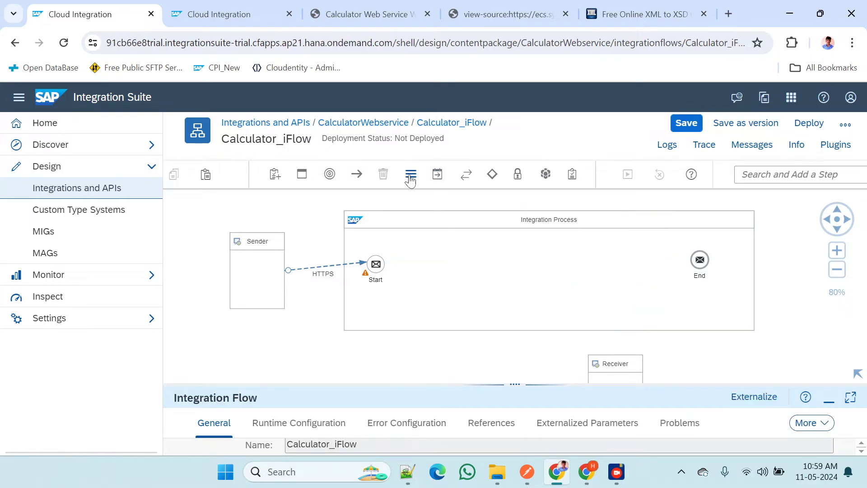
left_click(553, 297)
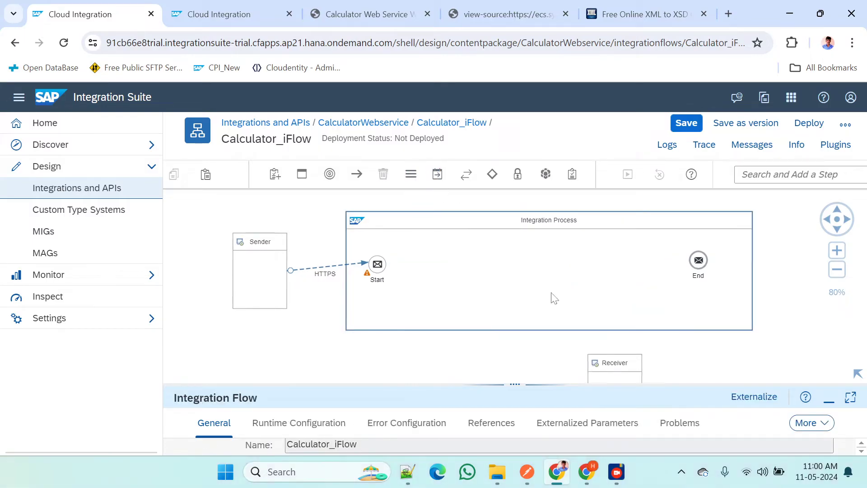
left_click(411, 178)
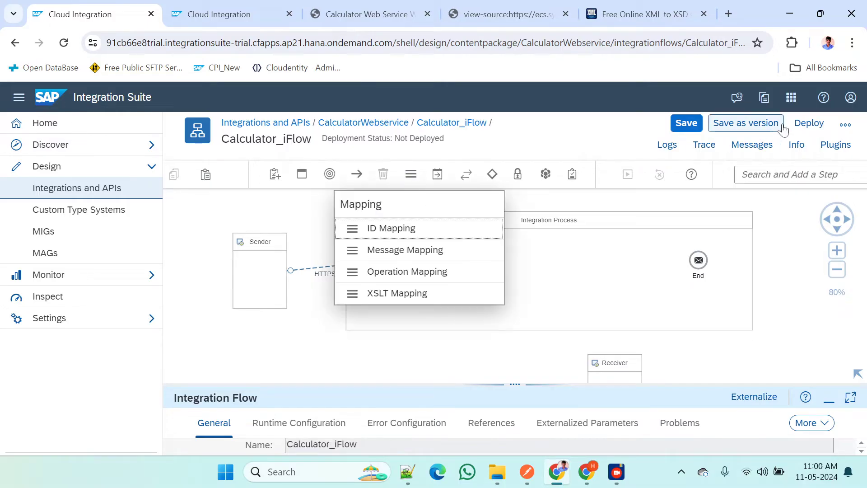
left_click(798, 312)
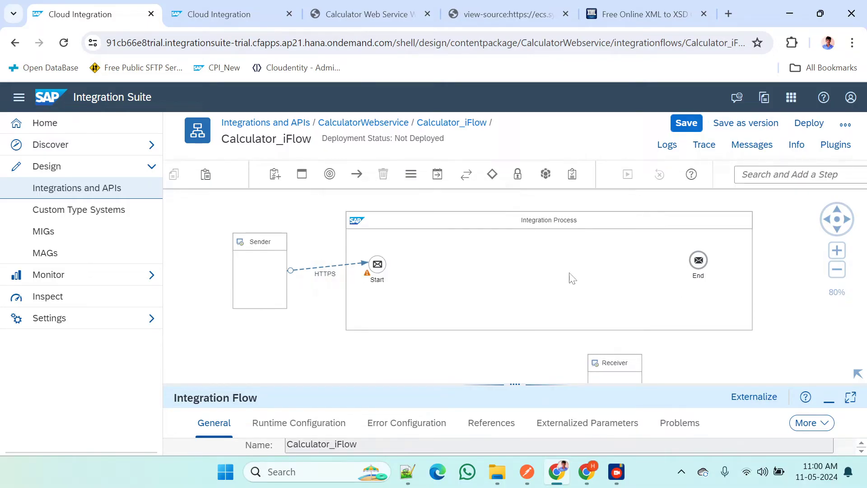
left_click(468, 175)
left_click(449, 228)
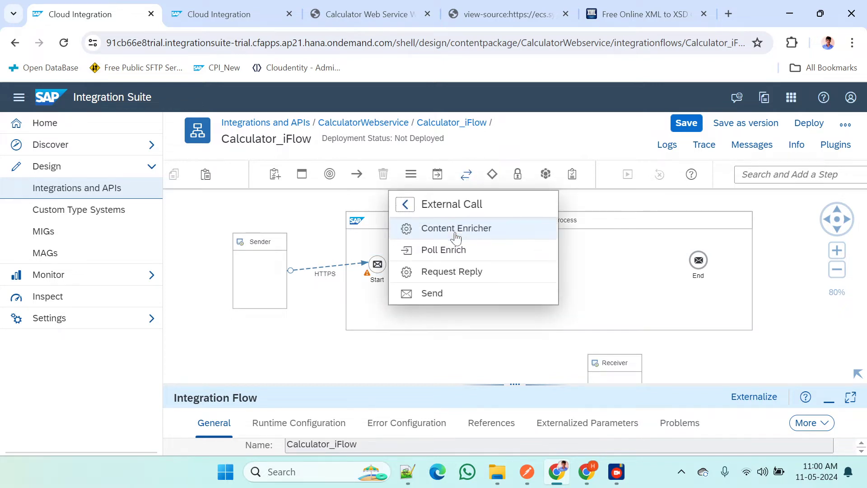
left_click(355, 320)
Connect the Start event to the End event and insert a Request Reply step on that connection
left_click(384, 266)
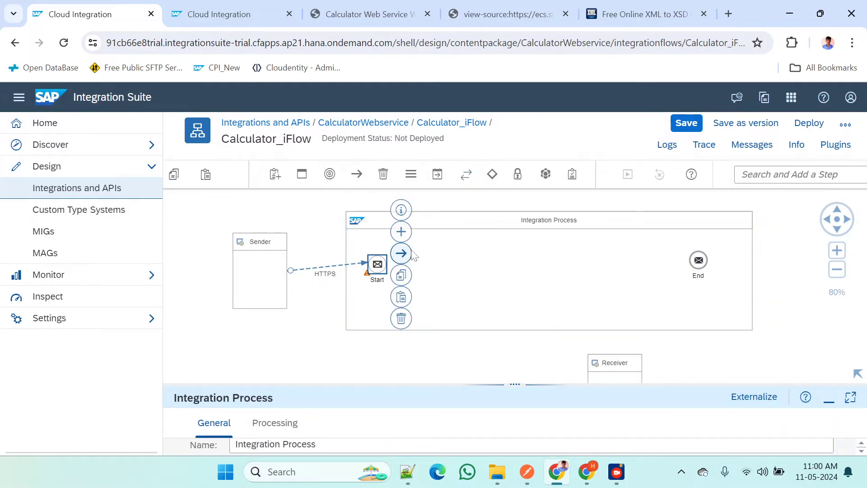
mouse_move(401, 252)
left_mouse_down()
mouse_move(640, 277)
mouse_move(696, 275)
mouse_move(699, 262)
left_mouse_up()
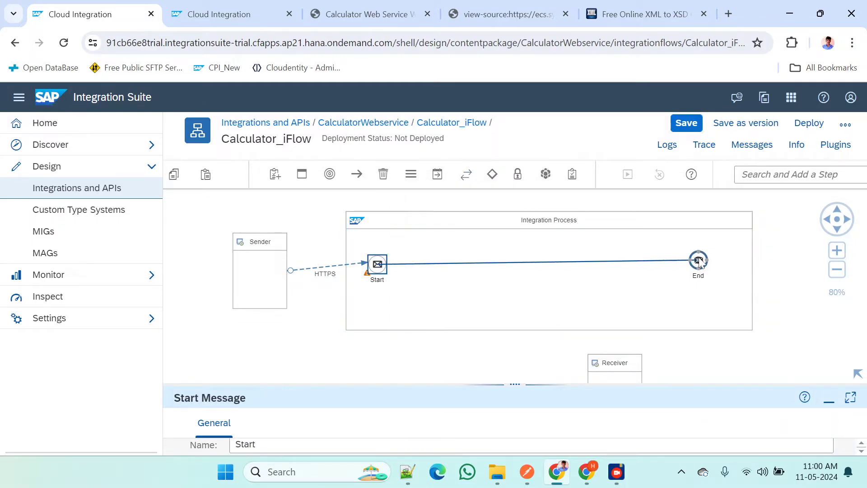
left_click(437, 175)
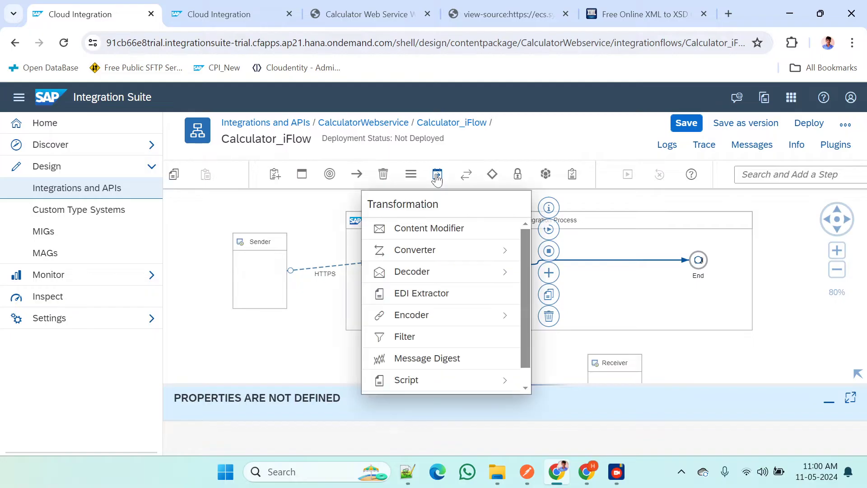
left_click(464, 176)
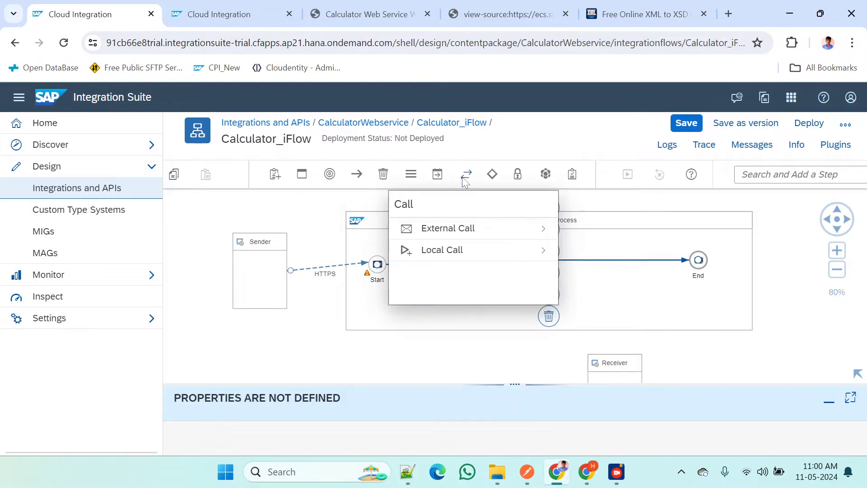
left_click(452, 233)
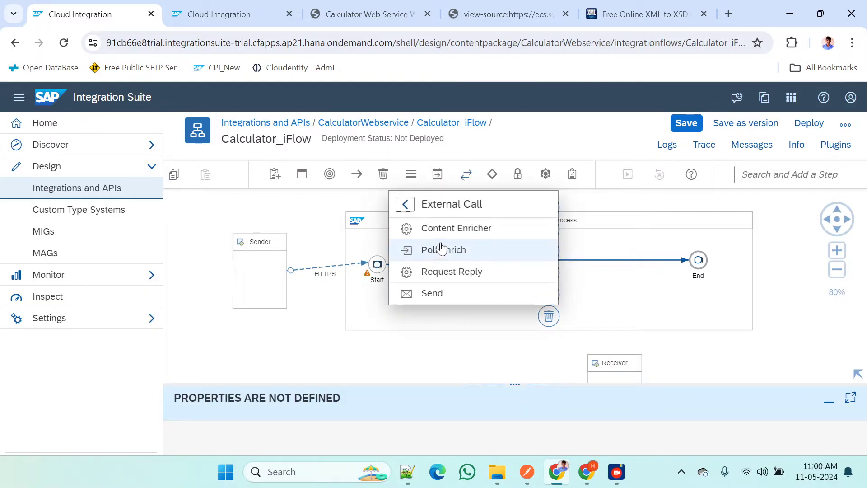
left_click(440, 272)
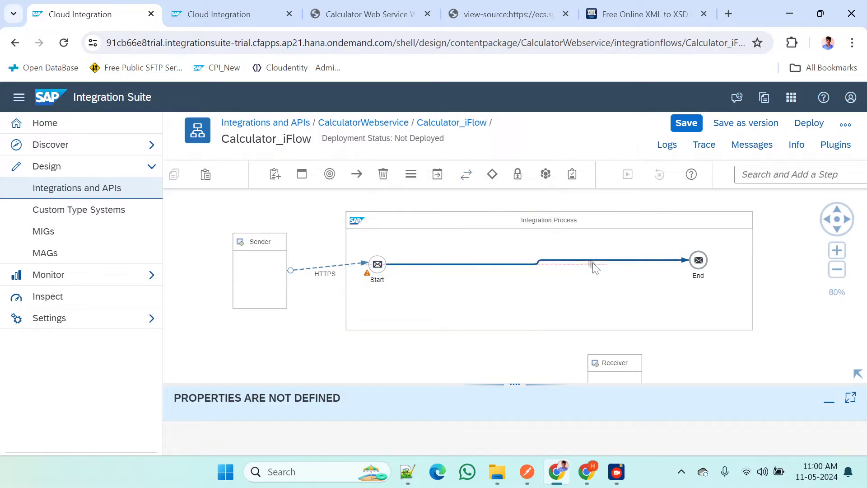
left_click(598, 263)
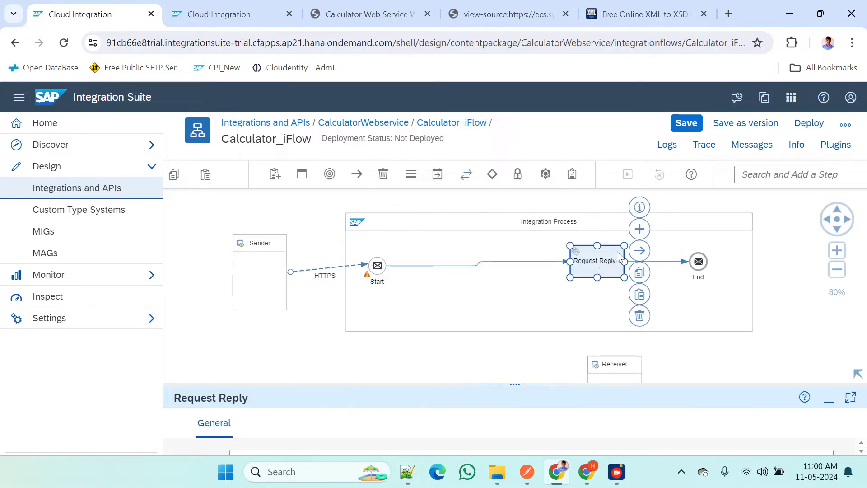
Connect the Request Reply step to the Receiver using the SOAP adapter with the SOAP 1.x message protocol
left_click_drag(639, 251, 613, 368)
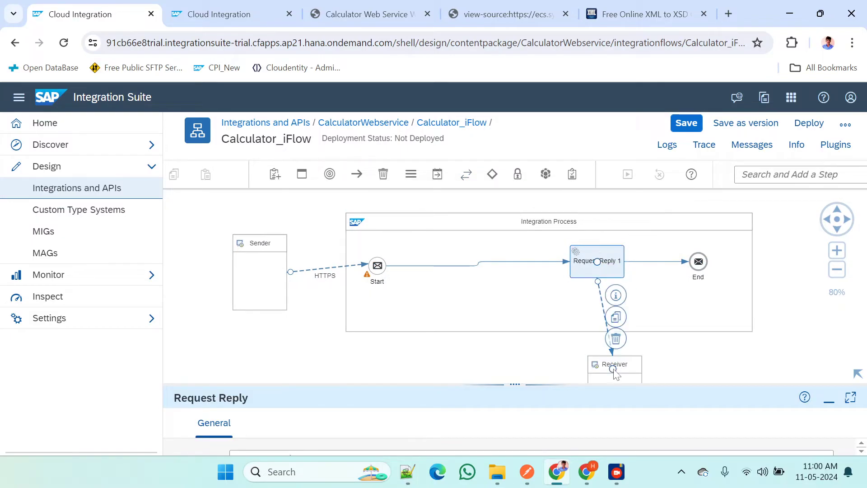
scroll(464, 325, "down", 9)
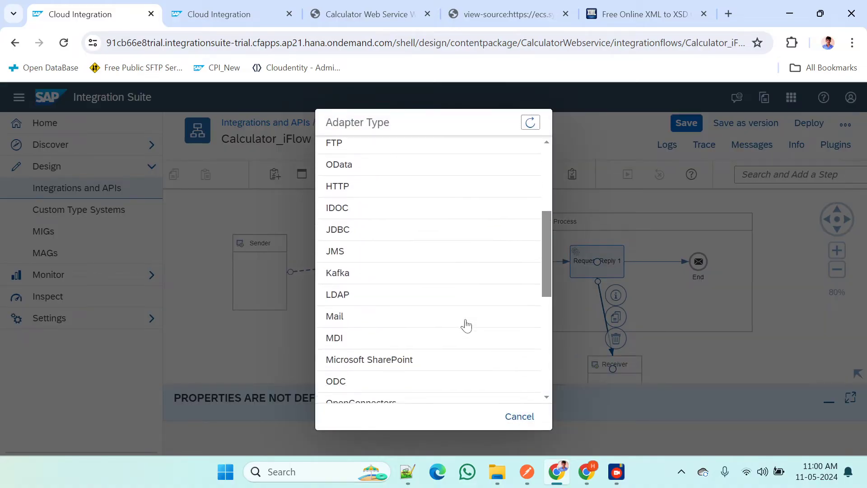
left_click(360, 367)
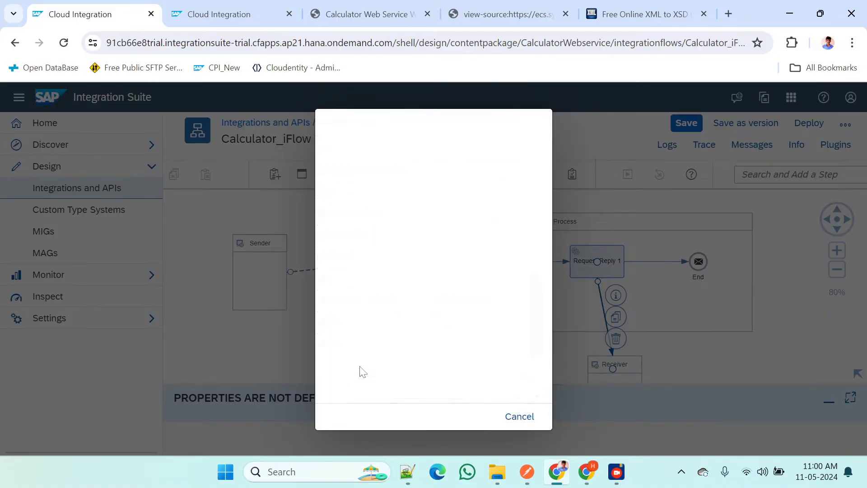
left_click(361, 183)
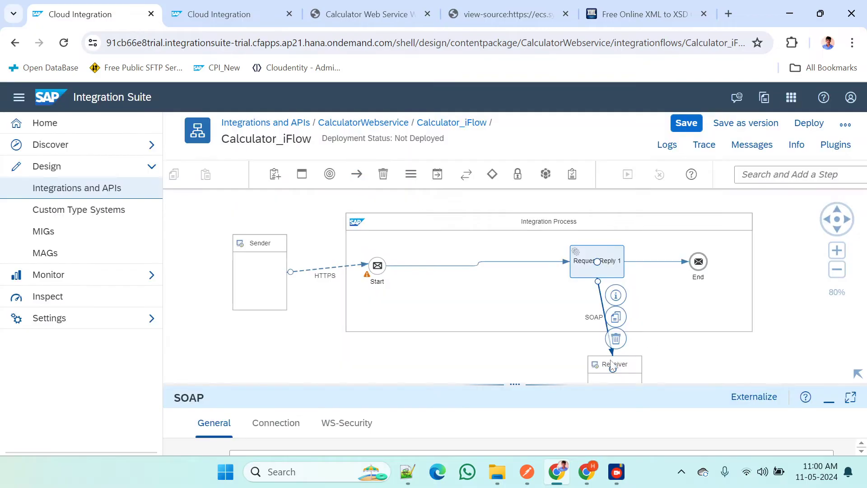
left_click_drag(500, 385, 500, 192)
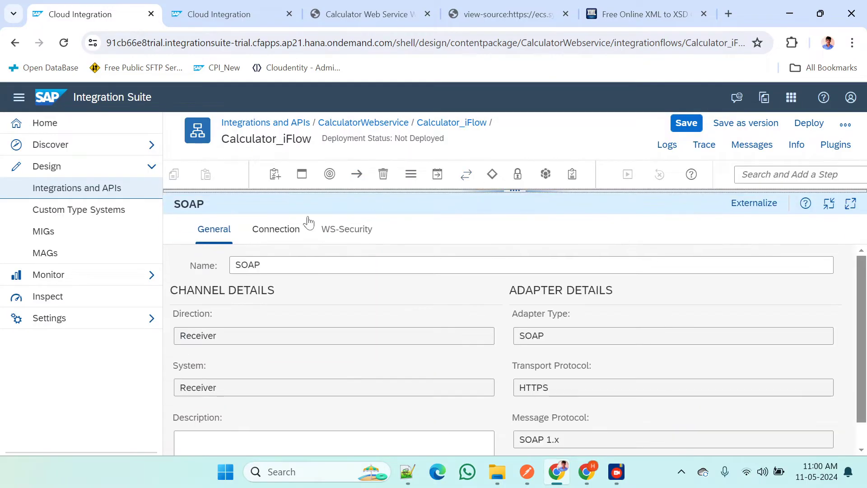
left_click(273, 230)
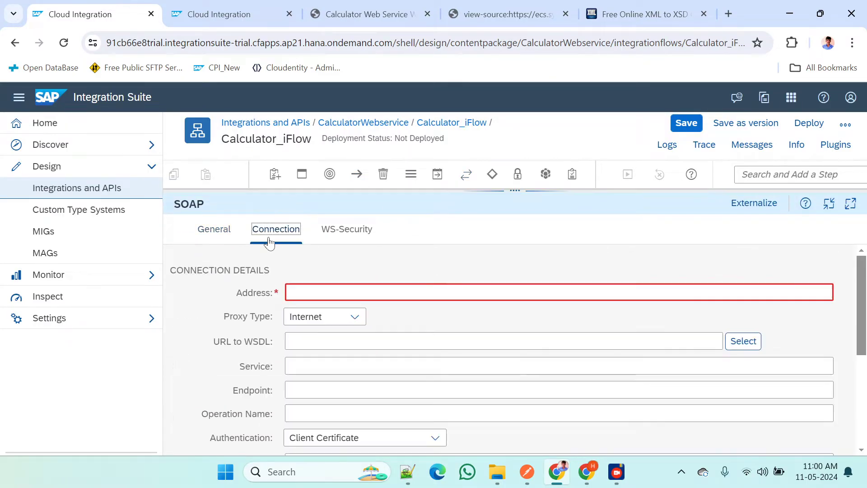
double_click(360, 304)
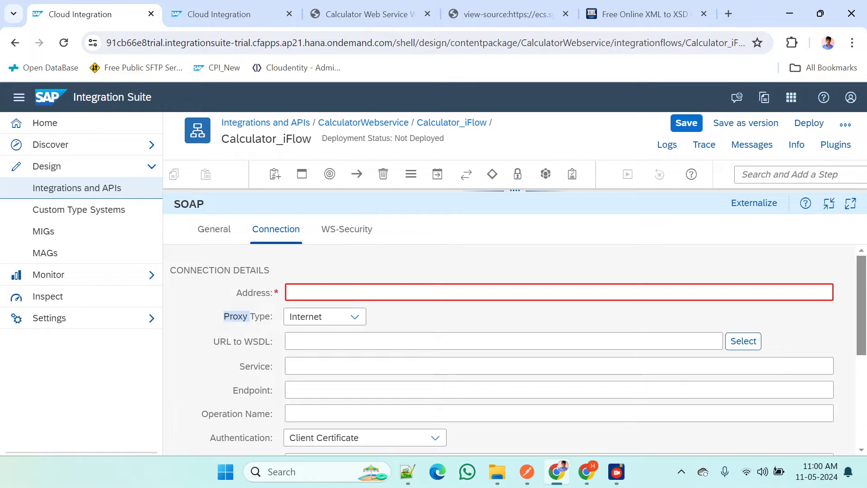
left_click(316, 292)
type("https://ecs.syr.edu/faculty/fawcett/Handouts/cse775/code/calcWebService/Calc.asmx")
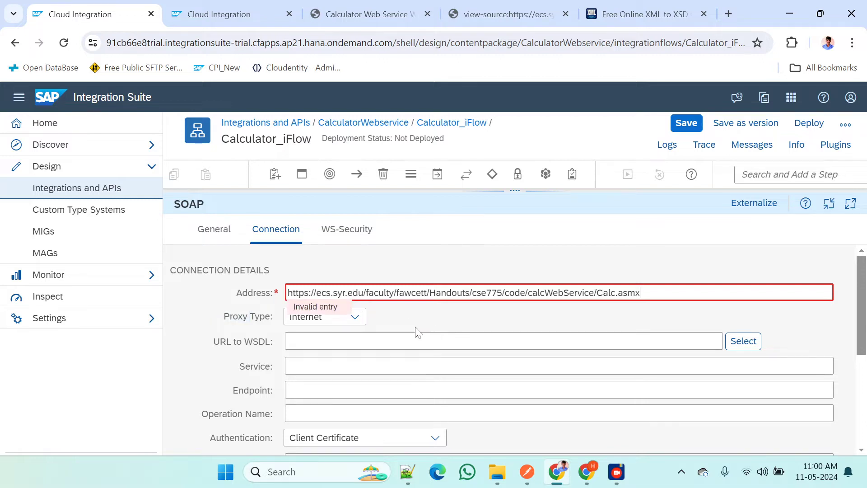
Assign calculator.wsdl to the SOAP channel with the Add operation on the SOAP 1.1 ServiceSoap port, and set Authentication to None
left_click(750, 344)
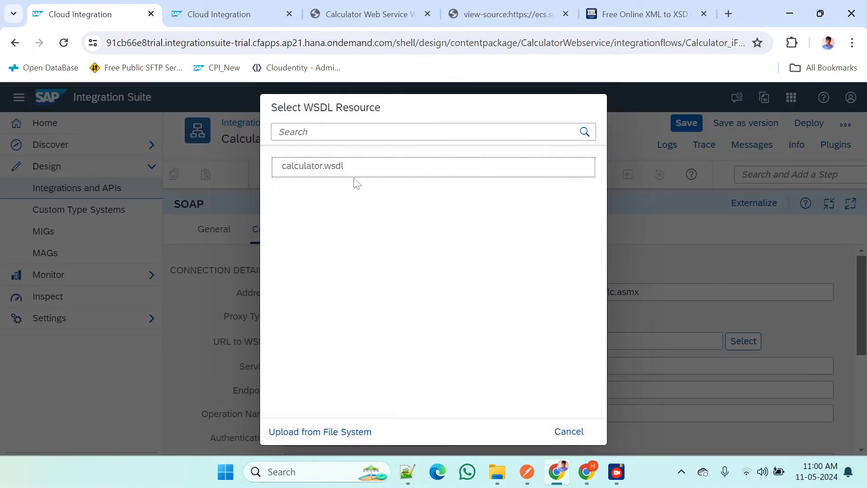
left_click(354, 174)
left_click(370, 193)
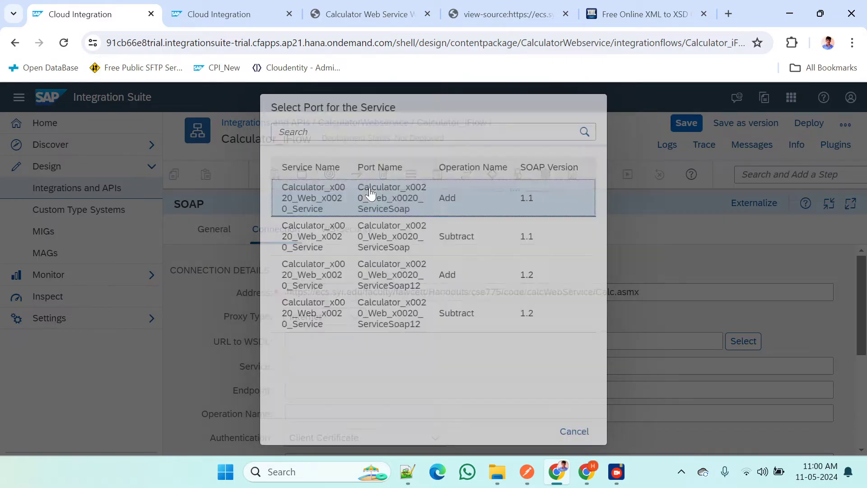
left_click_drag(476, 191, 508, 177)
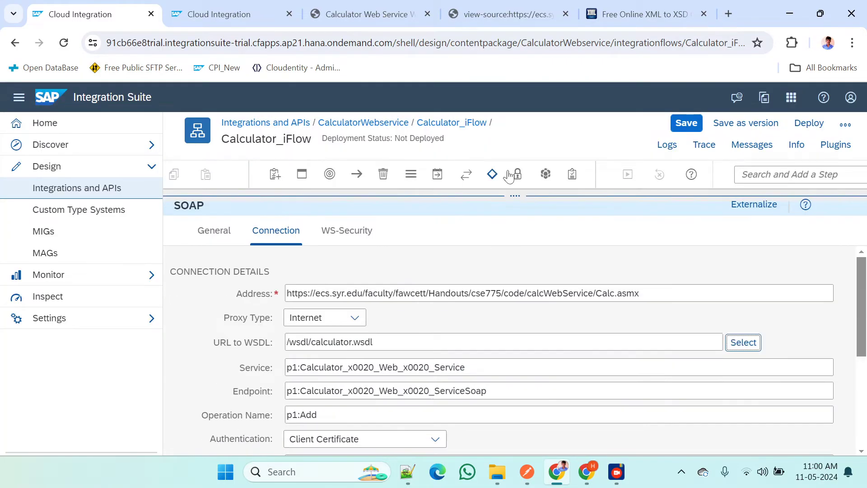
left_click(434, 438)
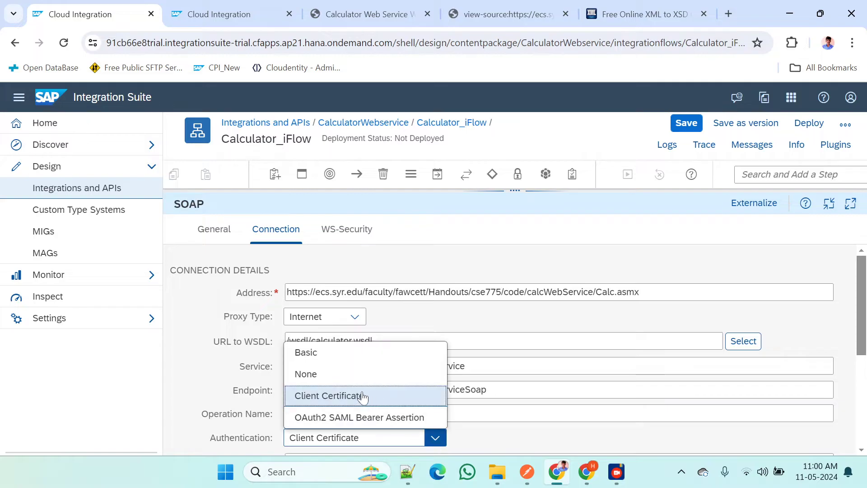
left_click(321, 375)
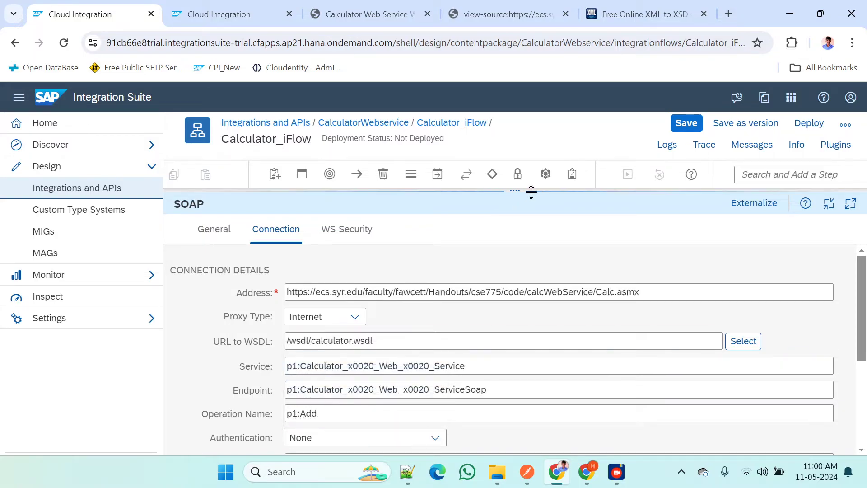
Align the Request Reply step above the Receiver and insert a Message Mapping step between Start and Request Reply
left_click_drag(531, 192, 483, 370)
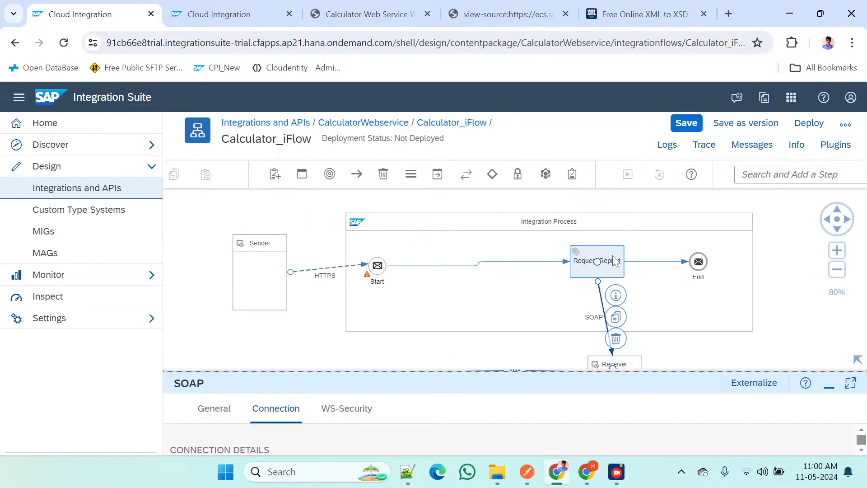
left_click_drag(614, 261, 626, 269)
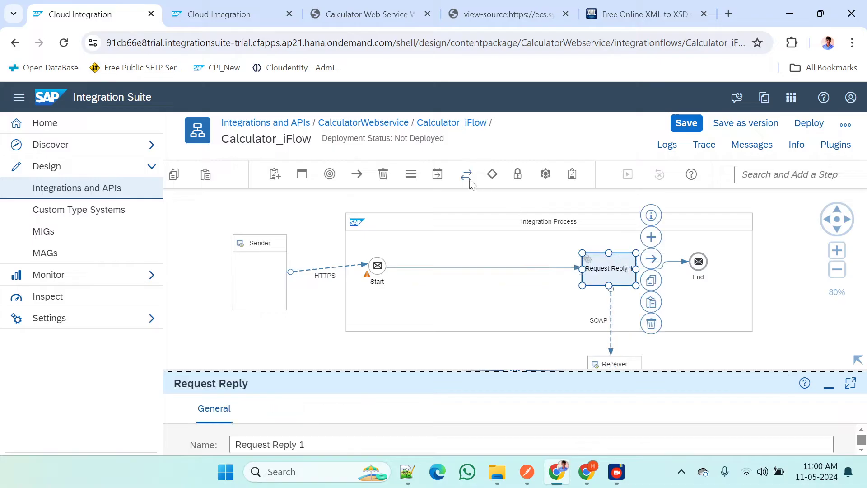
left_click(410, 174)
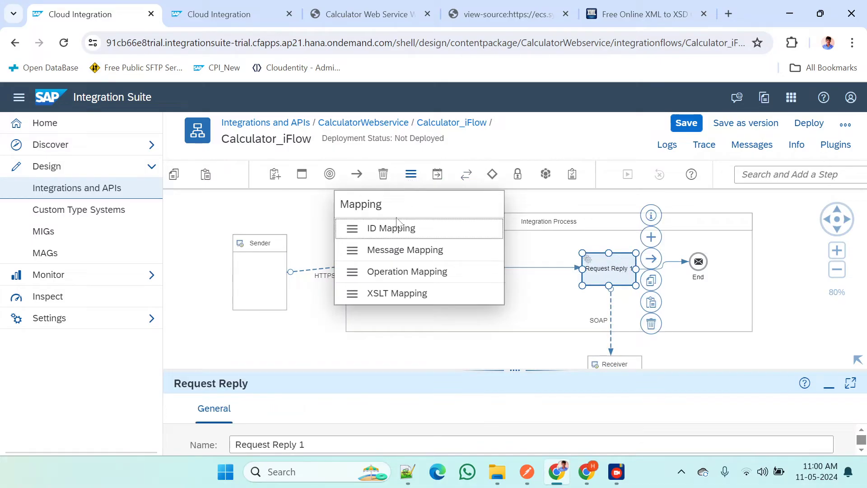
left_click(397, 248)
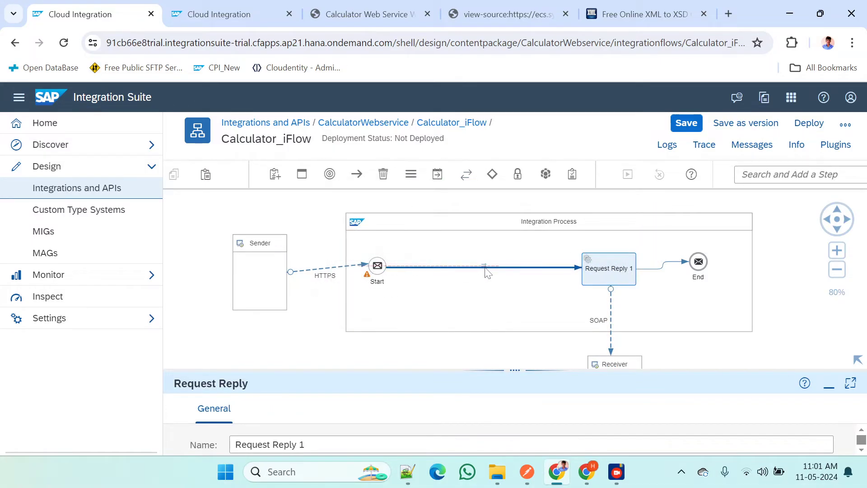
left_click(485, 272)
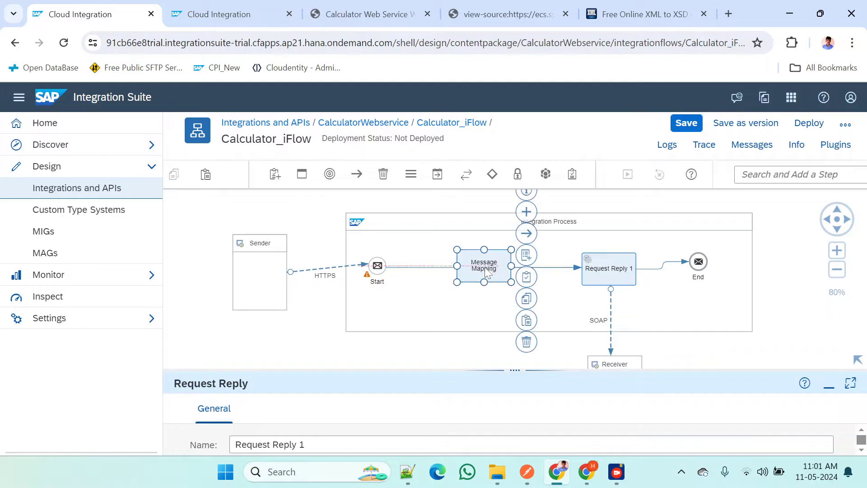
Create a message mapping named MM_Calculator and use Calculator_Source.xsd as its source message
left_click(526, 256)
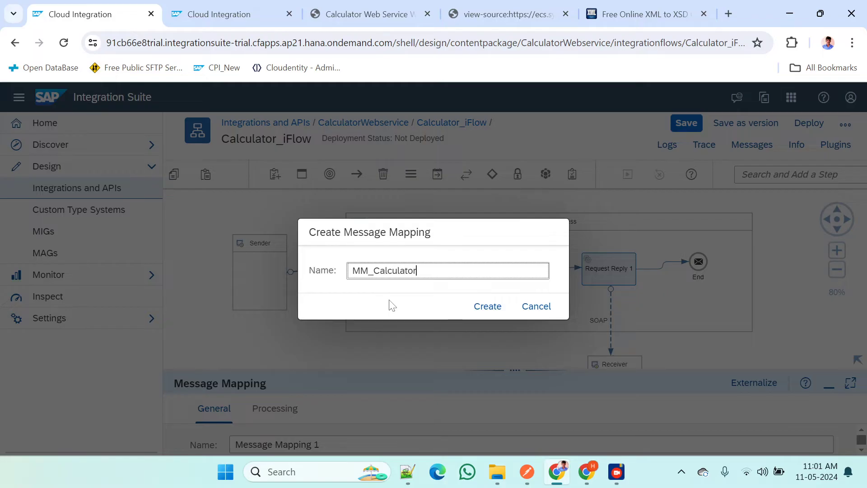
left_click(485, 306)
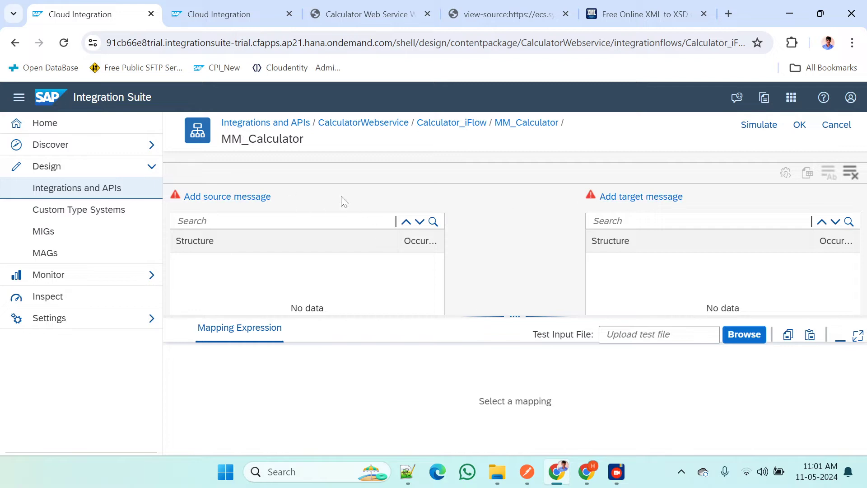
left_click(235, 195)
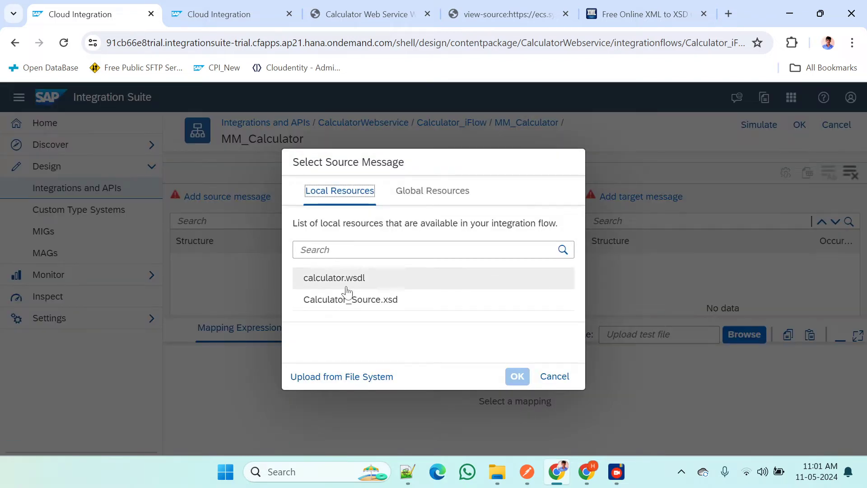
left_click(353, 301)
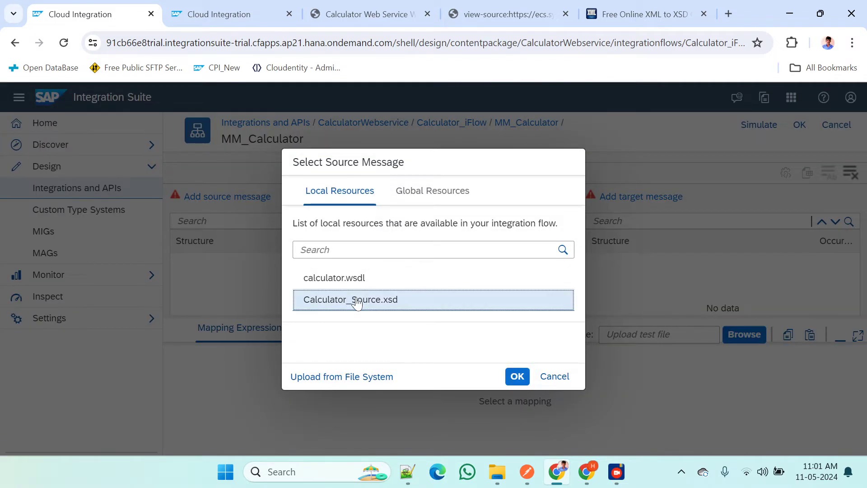
left_click(518, 376)
key("alt+Tab")
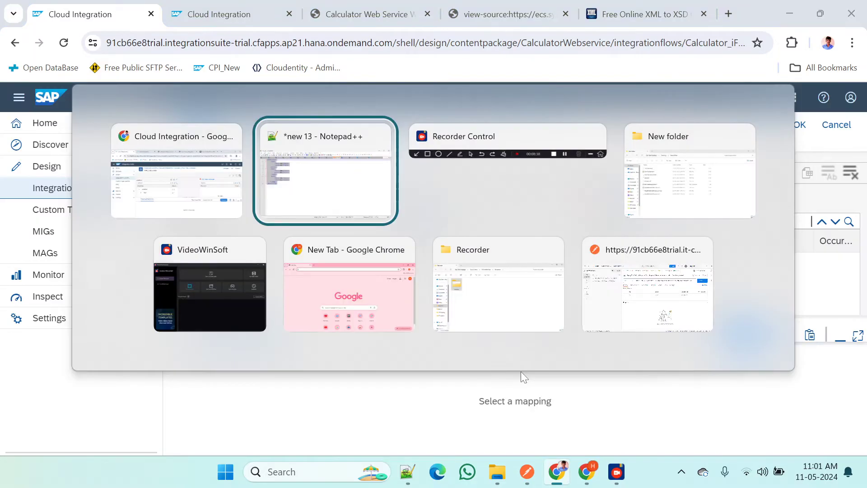
key("alt+Tab")
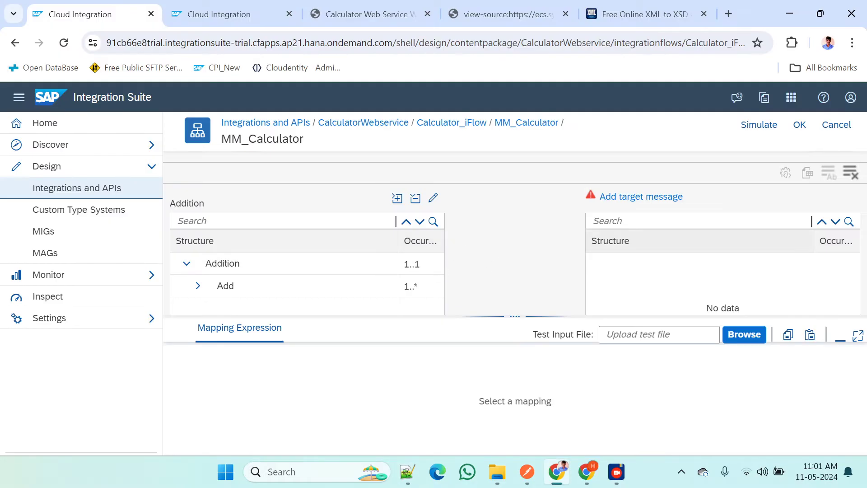
Use calculator.wsdl as the target message of the mapping, with the Add element as its structure
left_click(635, 198)
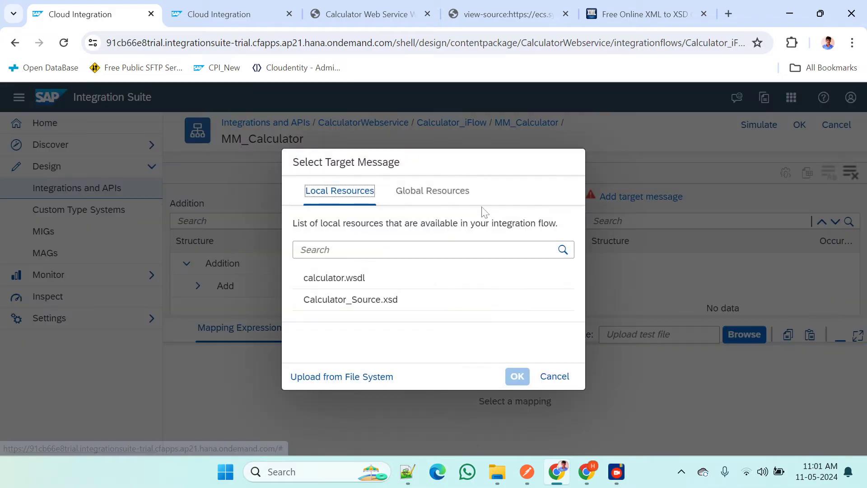
left_click(334, 286)
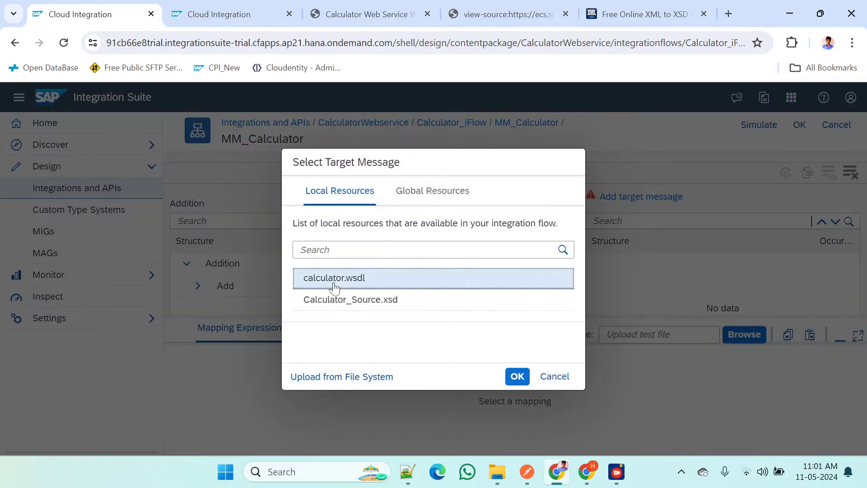
left_click(516, 376)
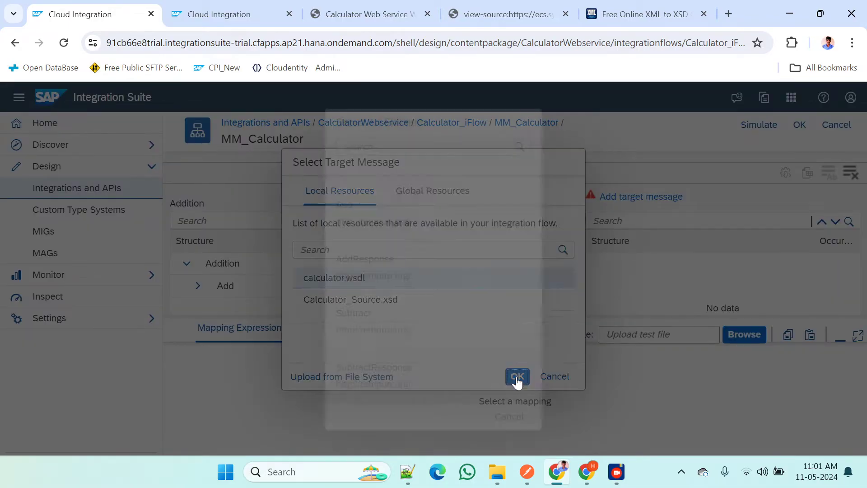
left_click(376, 210)
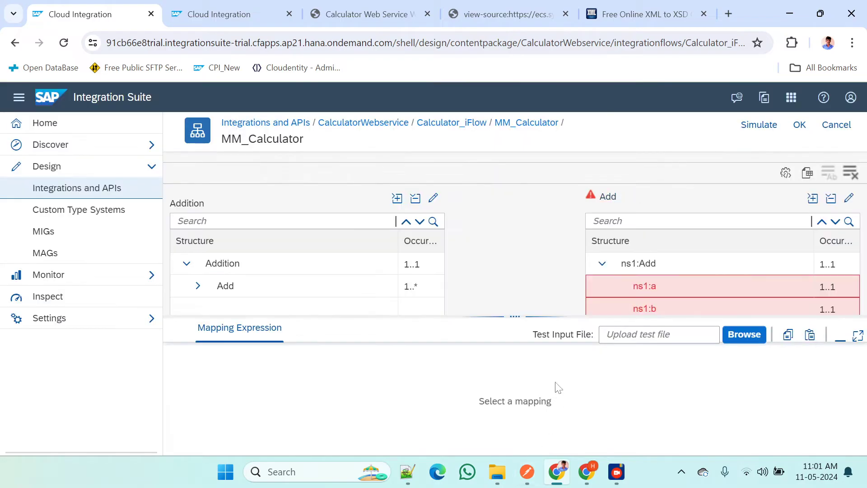
Map the source Add node to ns1:Add, Val1 to ns1:a and Val2 to ns1:b, and accept the mapping
left_click_drag(503, 319, 504, 396)
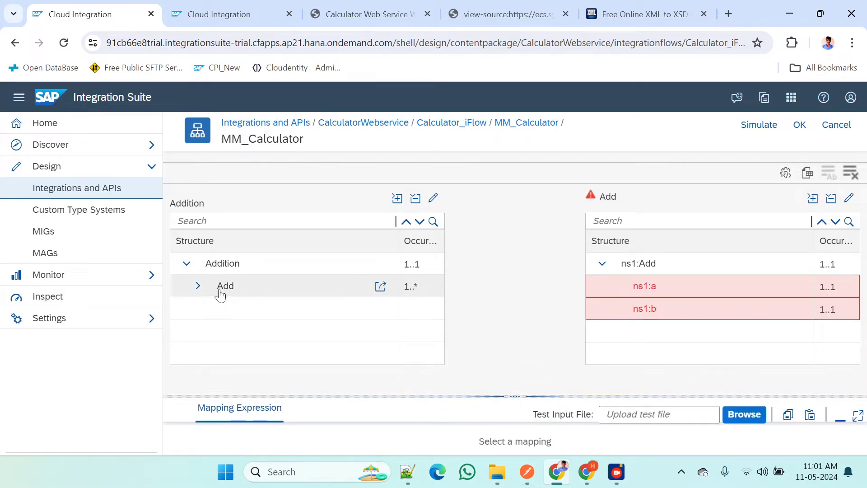
left_click(204, 289)
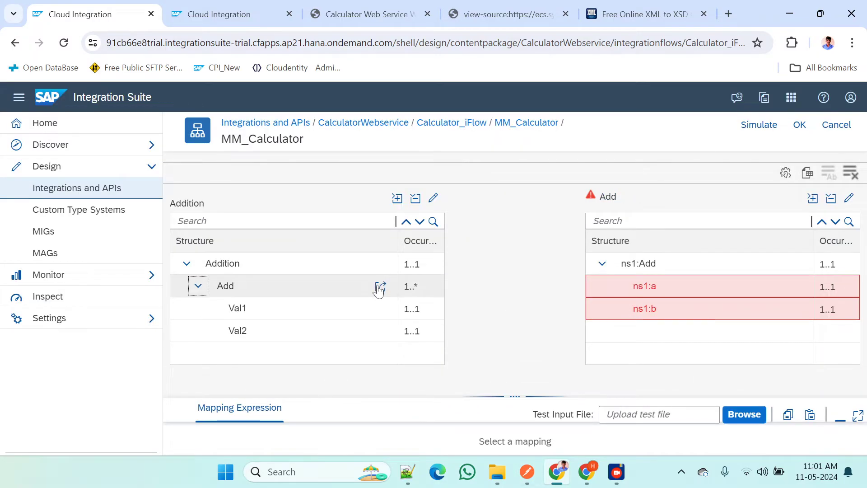
left_click_drag(379, 290, 587, 263)
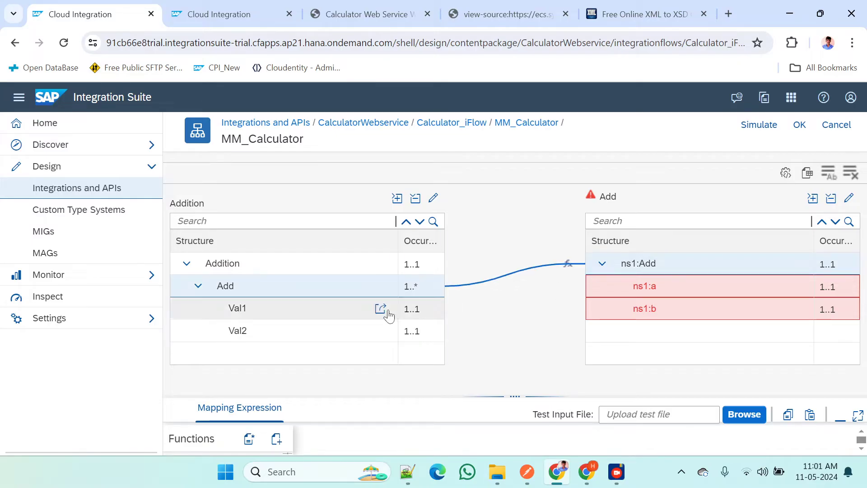
left_click_drag(381, 311, 641, 286)
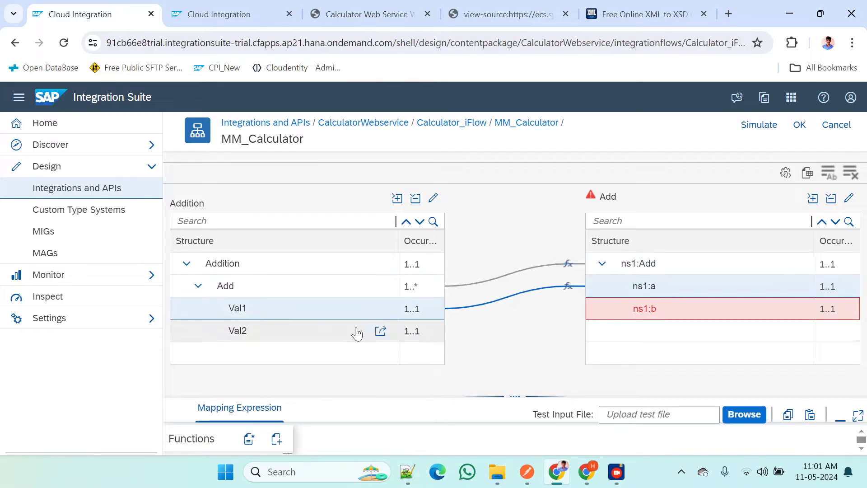
left_click_drag(379, 334, 587, 309)
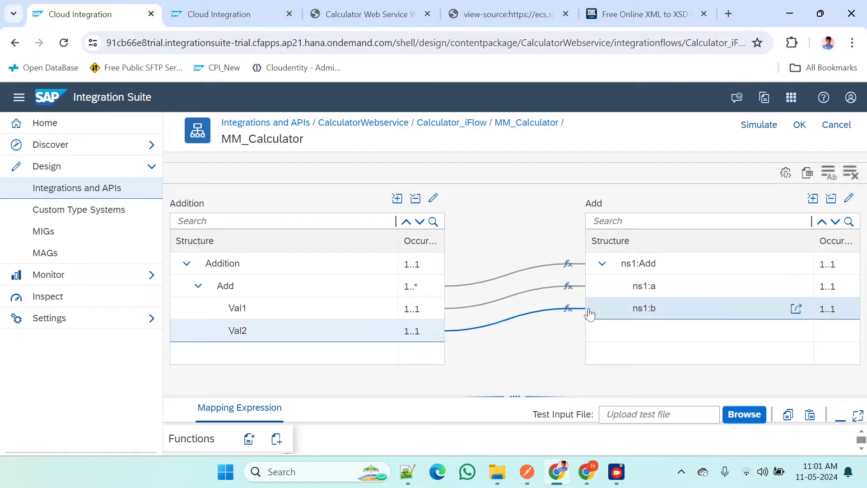
left_click(799, 126)
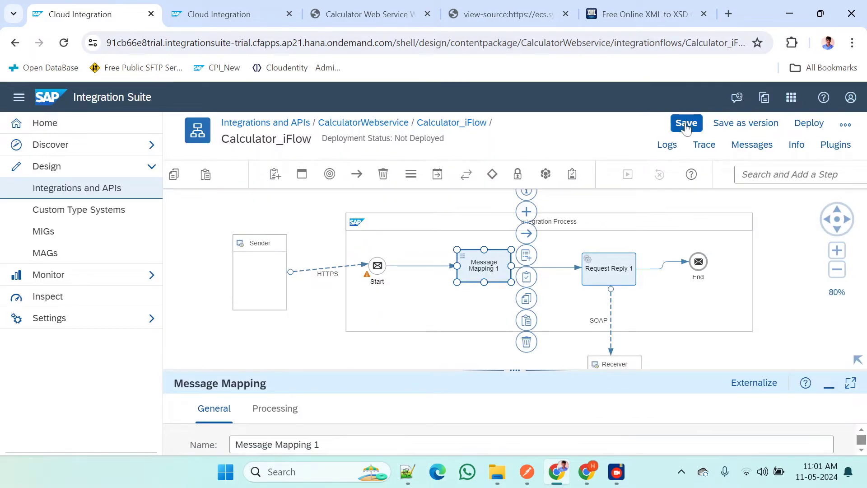
Save Calculator_iFlow and try to deploy it on the Cloud Integration runtime profile
left_click(684, 124)
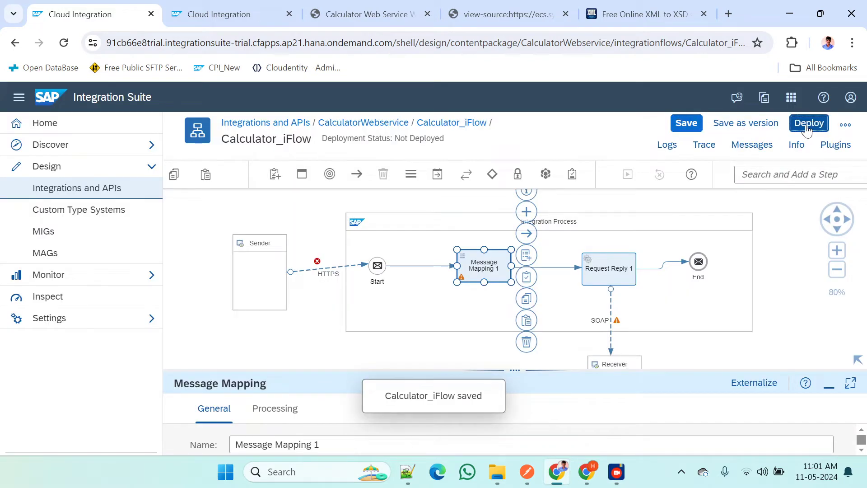
left_click(806, 128)
left_click(500, 314)
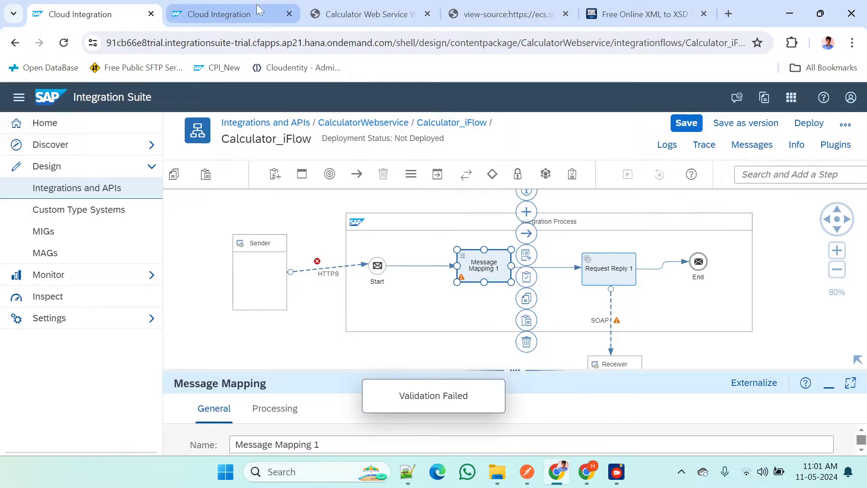
left_click(259, 11)
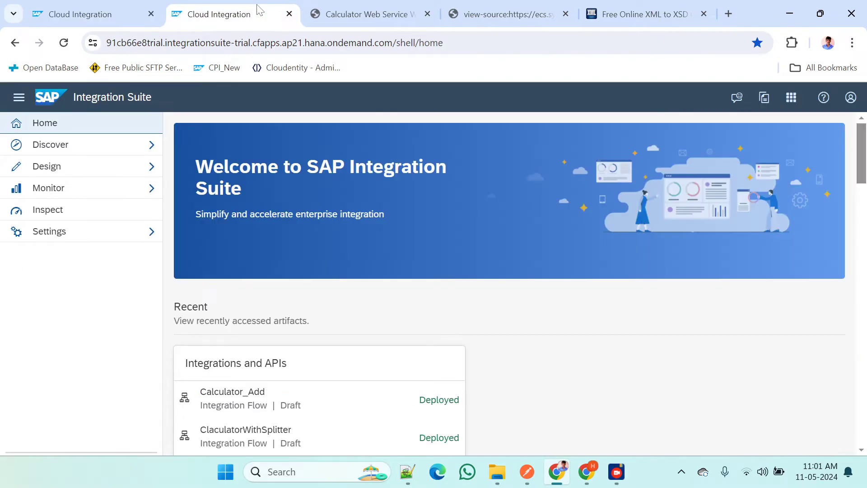
left_click(126, 6)
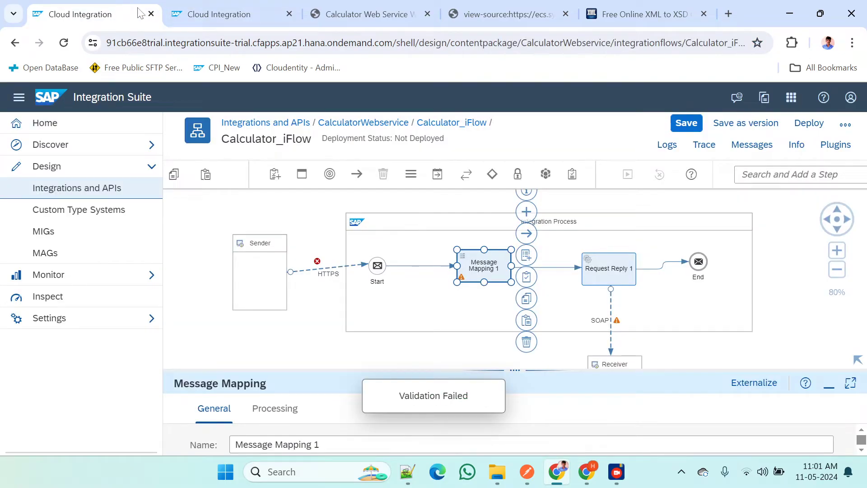
Set the address of the sender's HTTPS channel to /Calculator/test
left_click(317, 268)
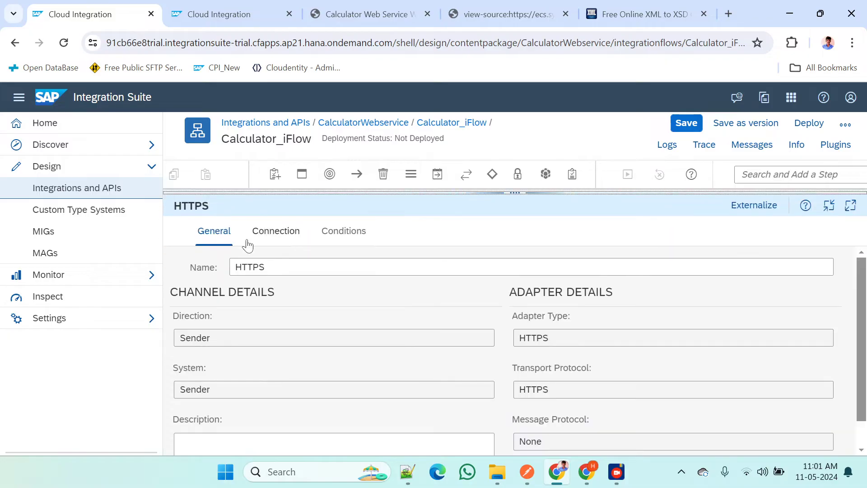
left_click(280, 237)
left_click(290, 294)
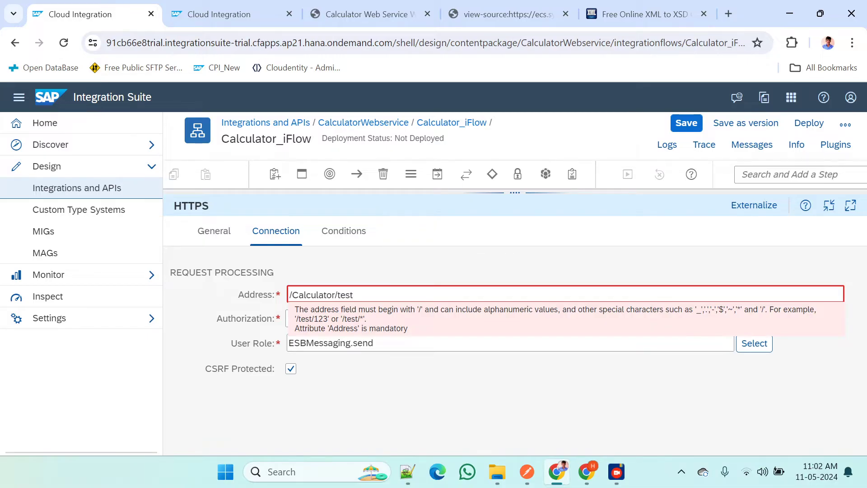
left_click(462, 389)
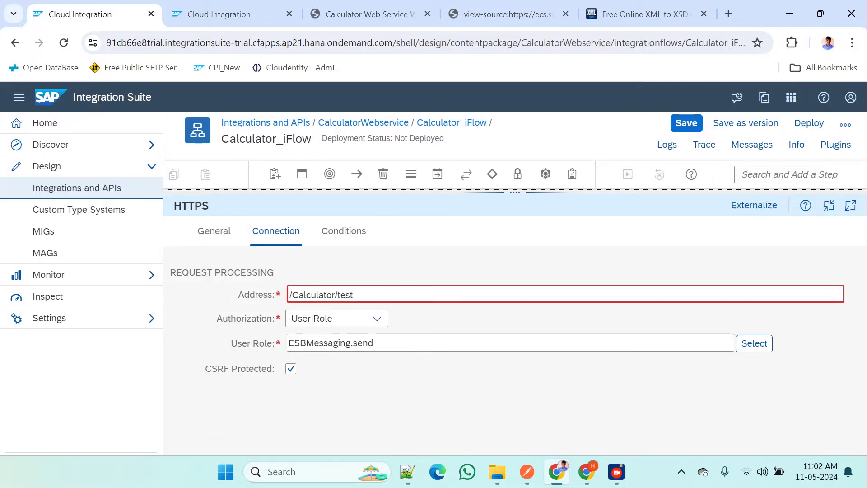
left_click_drag(508, 193, 506, 295)
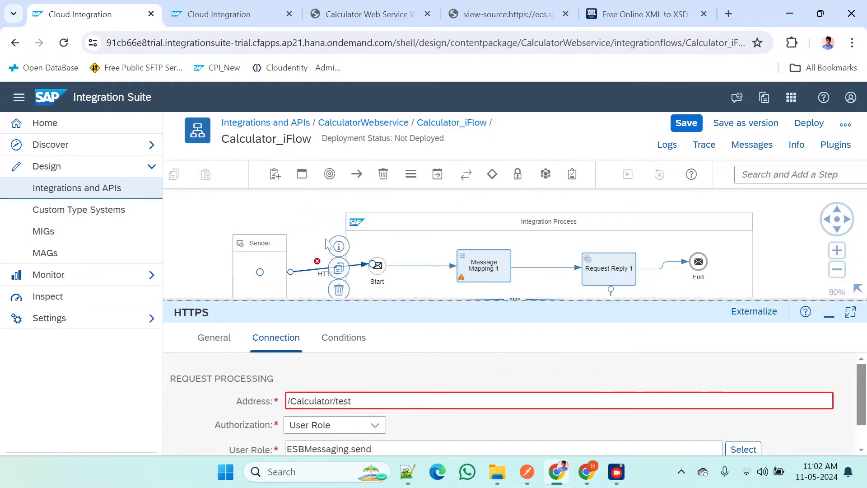
Review the Message Mapping, Start and Sender elements and the address in the HTTPS channel's connection settings
left_click(475, 267)
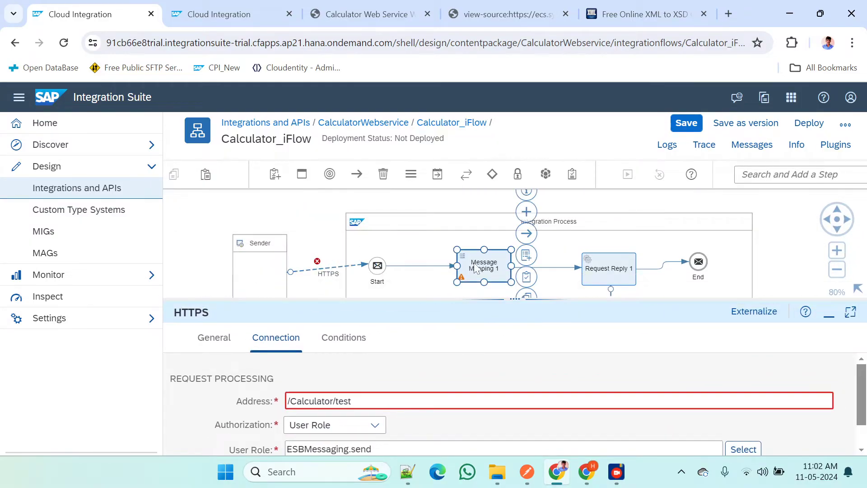
left_click(379, 267)
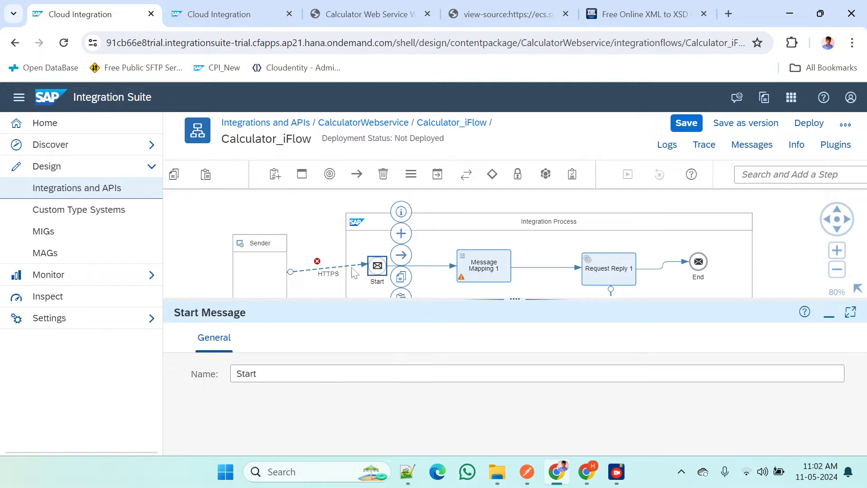
left_click(258, 265)
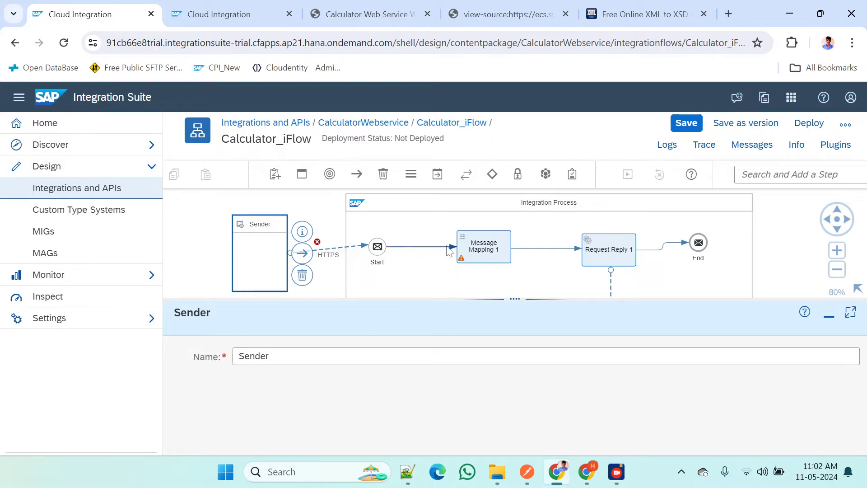
left_click(352, 247)
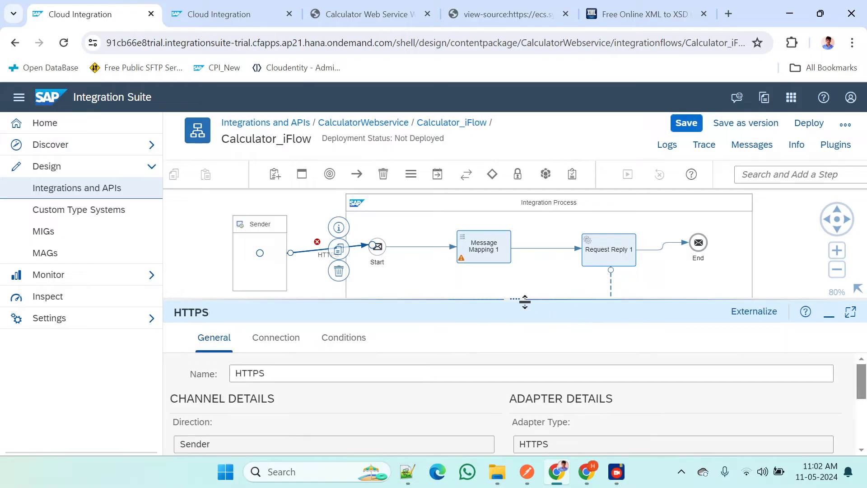
left_click(283, 338)
left_click_drag(459, 307, 458, 218)
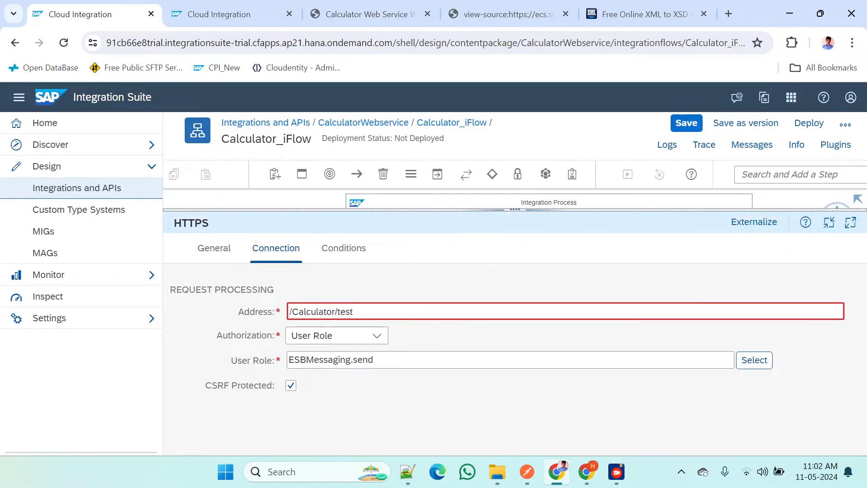
triple_click(321, 312)
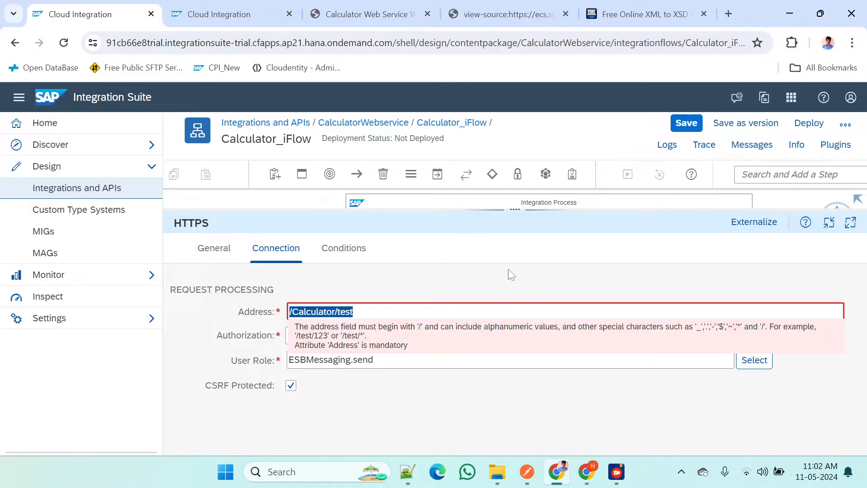
Save Calculator_iFlow and deploy it on the Cloud Integration runtime profile
left_click_drag(516, 209, 514, 349)
left_click(685, 129)
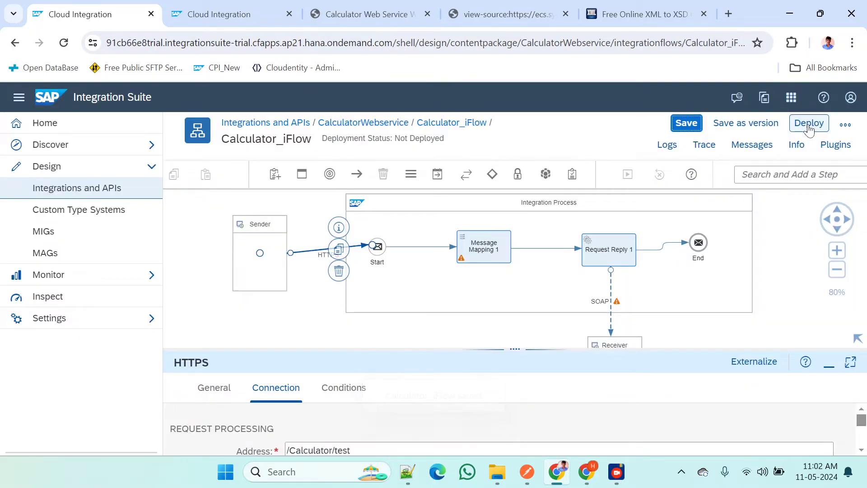
left_click(808, 126)
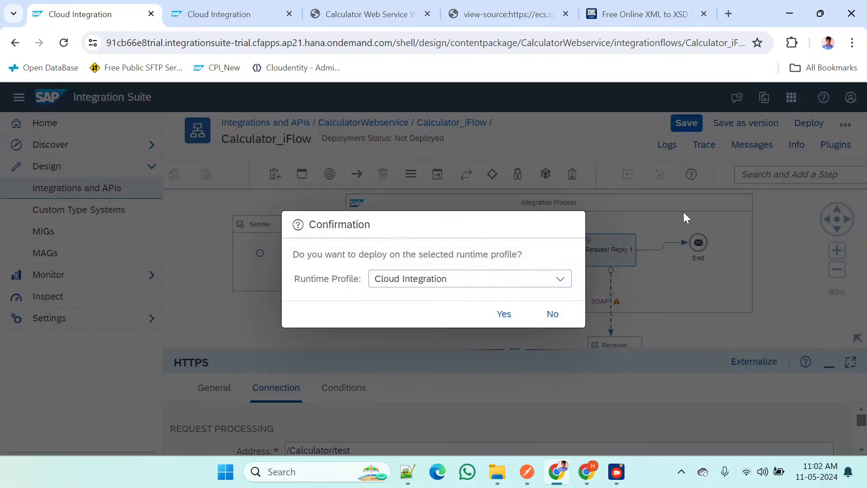
left_click(503, 314)
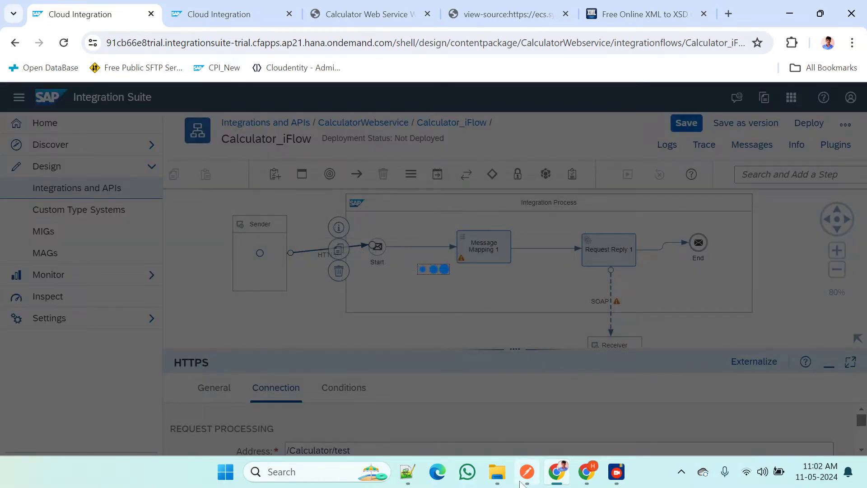
mouse_move(677, 411)
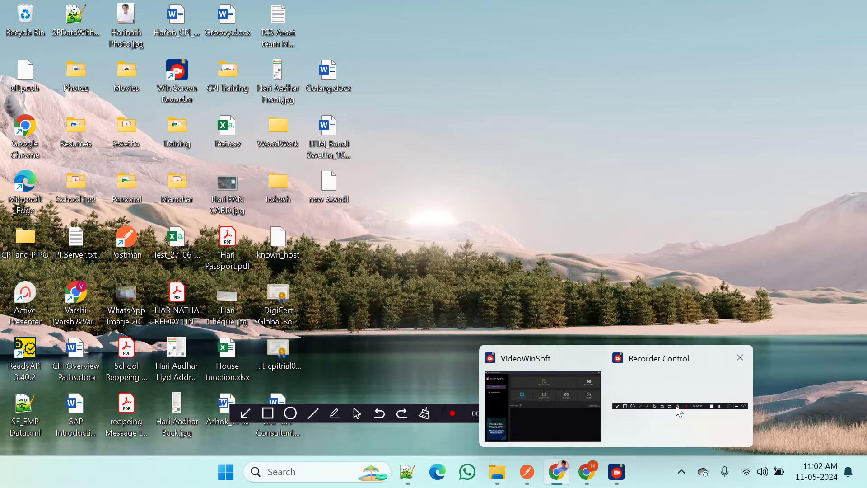
left_click(671, 383)
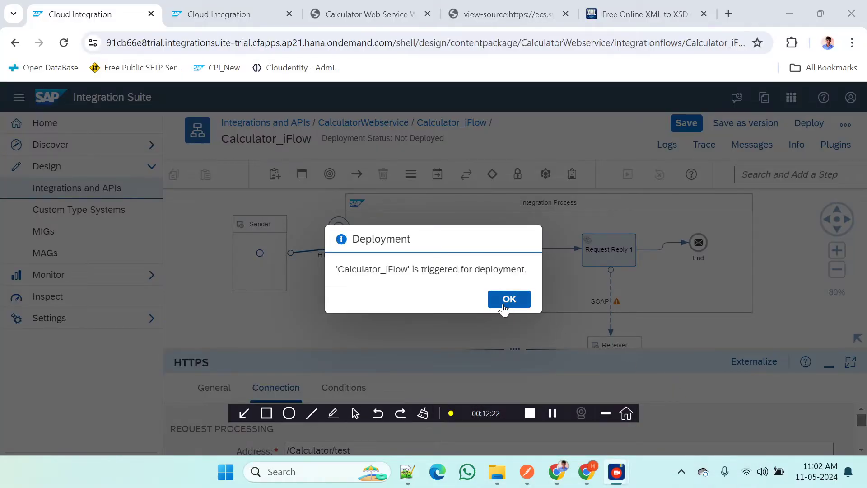
left_click(503, 305)
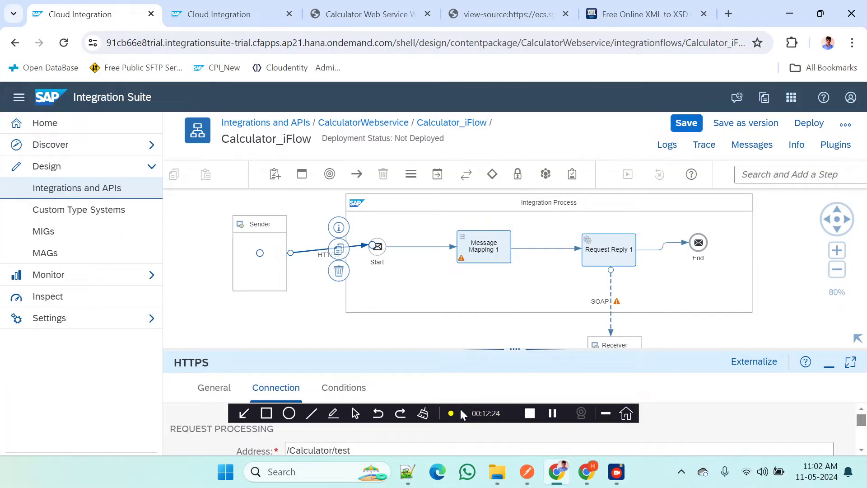
mouse_move(463, 413)
left_mouse_down()
mouse_move(493, 418)
mouse_move(451, 436)
mouse_move(424, 426)
mouse_move(370, 441)
mouse_move(364, 454)
mouse_move(111, 477)
mouse_move(177, 467)
mouse_move(184, 457)
mouse_move(183, 475)
mouse_move(167, 464)
left_mouse_up()
Open the monitoring overview for Integrations and APIs in the second Integration Suite browser tab and duplicate that tab
left_click(284, 5)
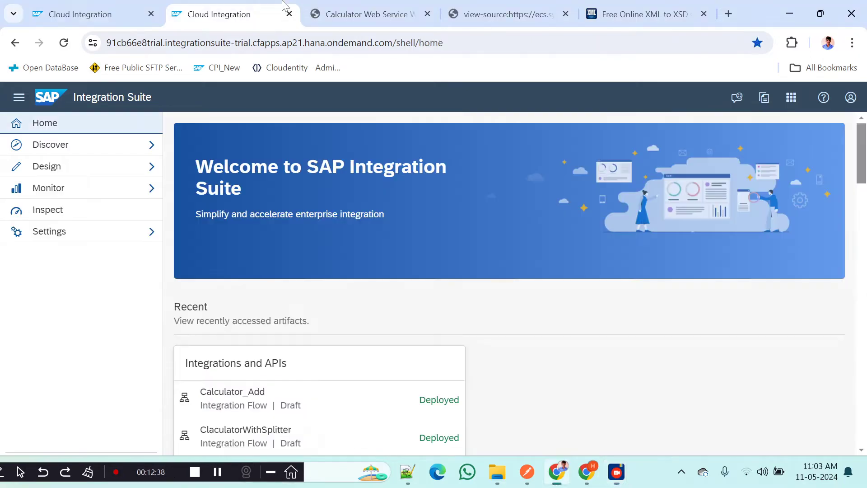
left_click(64, 194)
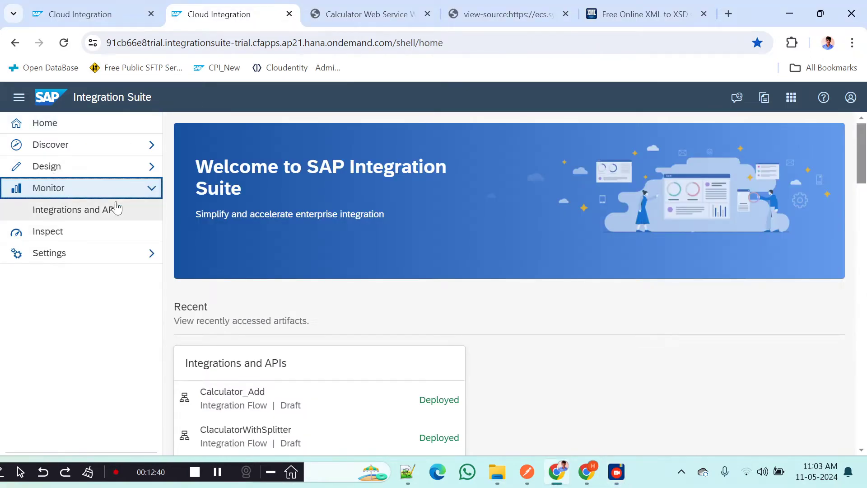
left_click(87, 213)
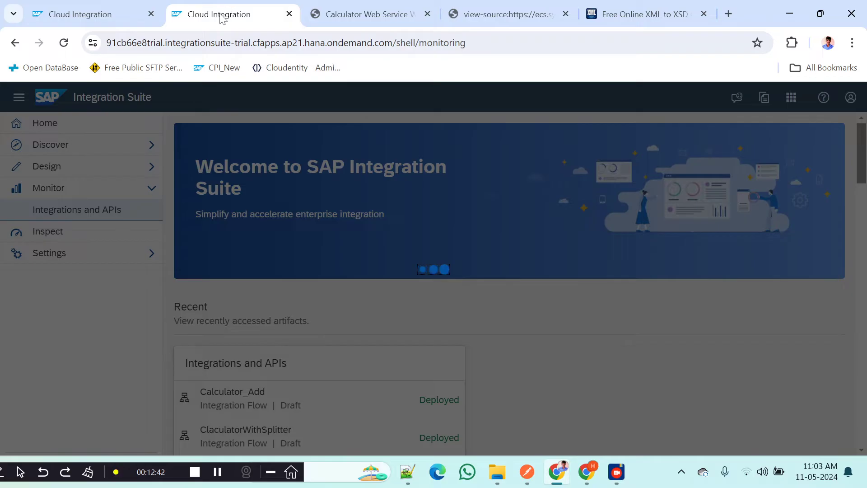
right_click(228, 17)
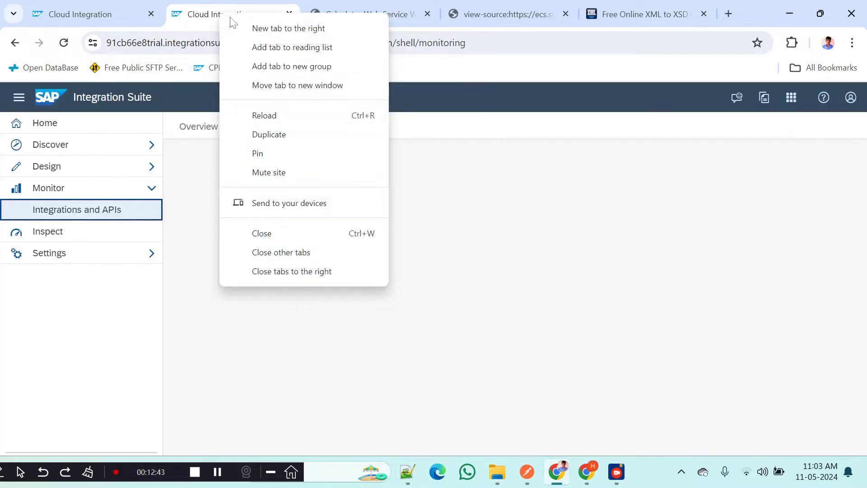
left_click(269, 134)
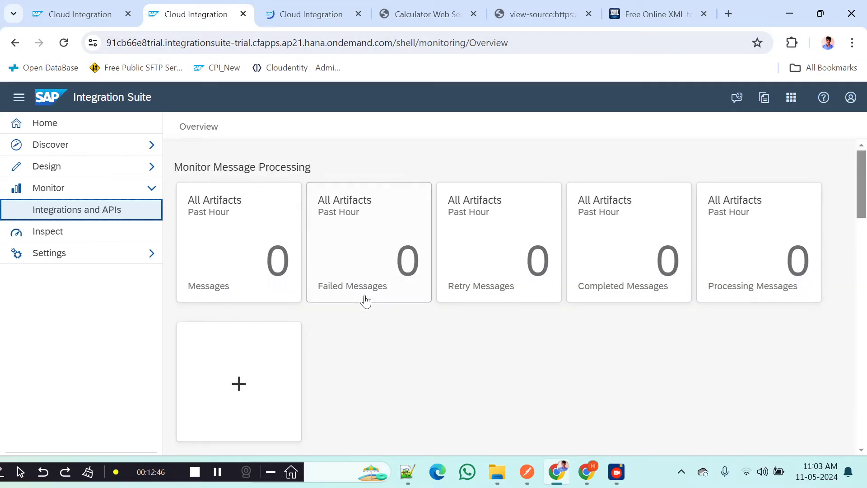
Open the list of all deployed integration content and reload it to check Calculator_iFlow's deployment status and endpoints
scroll(323, 297, "down", 3)
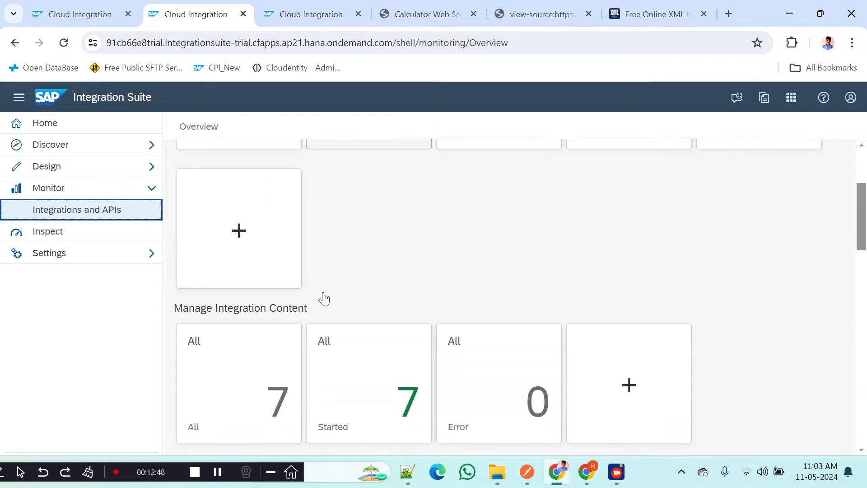
left_click(245, 401)
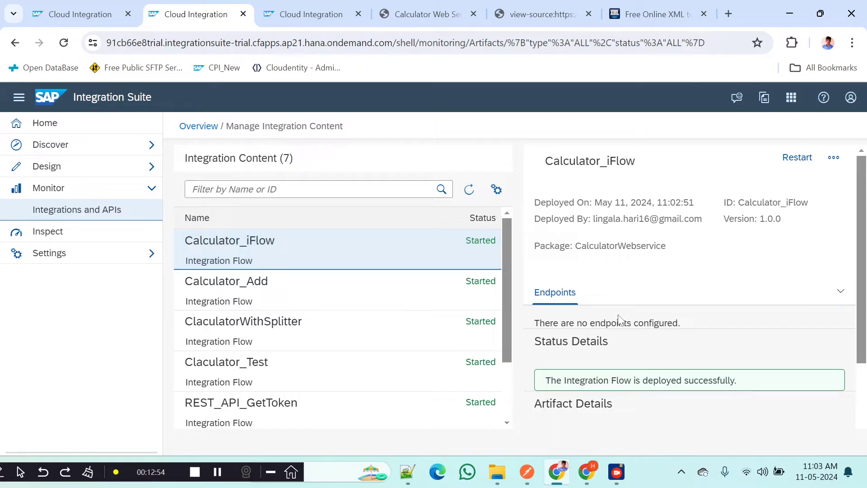
left_click(19, 97)
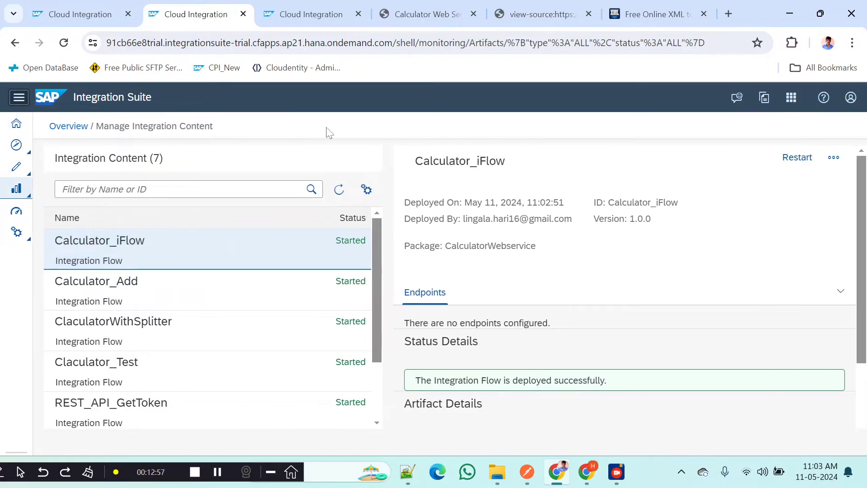
left_click(340, 190)
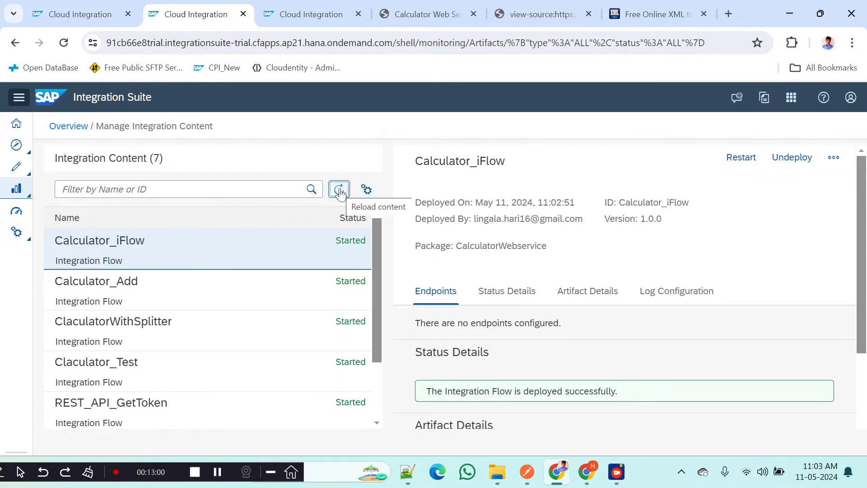
Reload the integration content list and reselect Calculator_iFlow to check for its endpoint
left_click(339, 191)
left_click(339, 191)
left_click(339, 191)
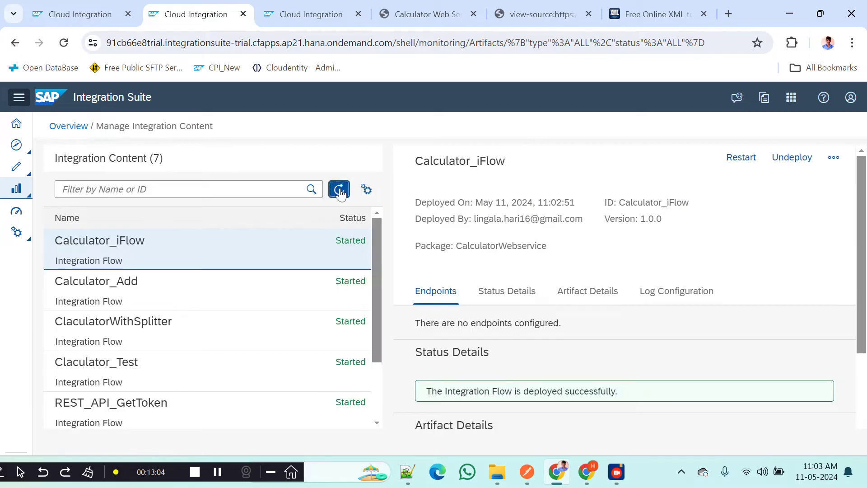
left_click(342, 324)
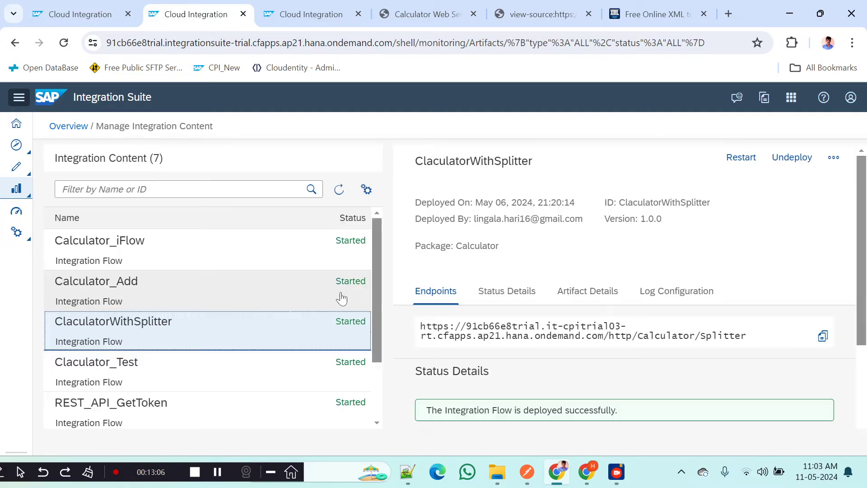
left_click(319, 246)
left_click(343, 190)
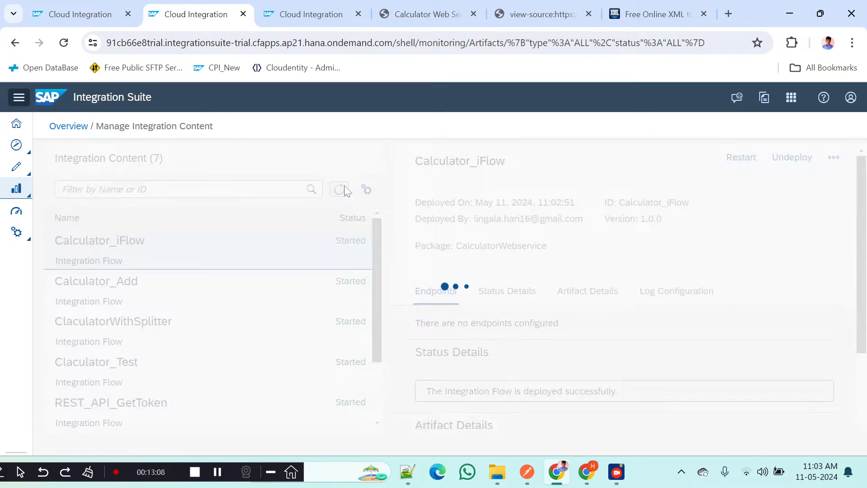
left_click(344, 190)
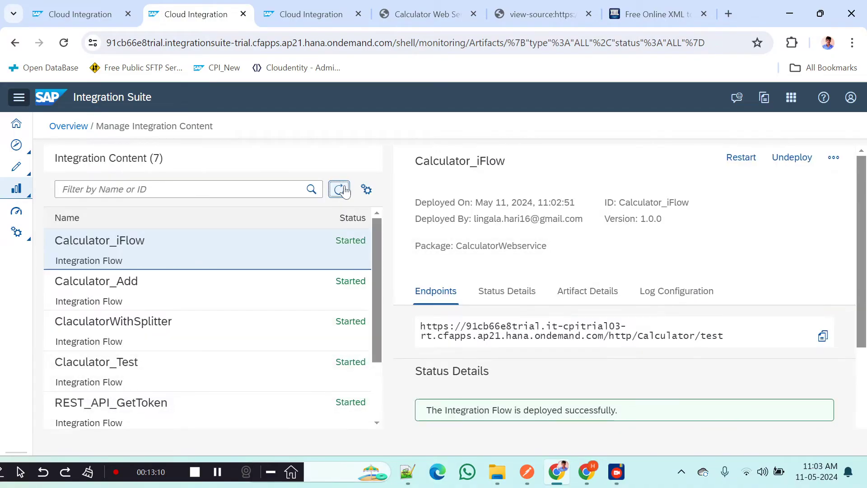
Copy Calculator_iFlow's endpoint URL and paste it as the address of a new GET request in Postman
left_click(823, 336)
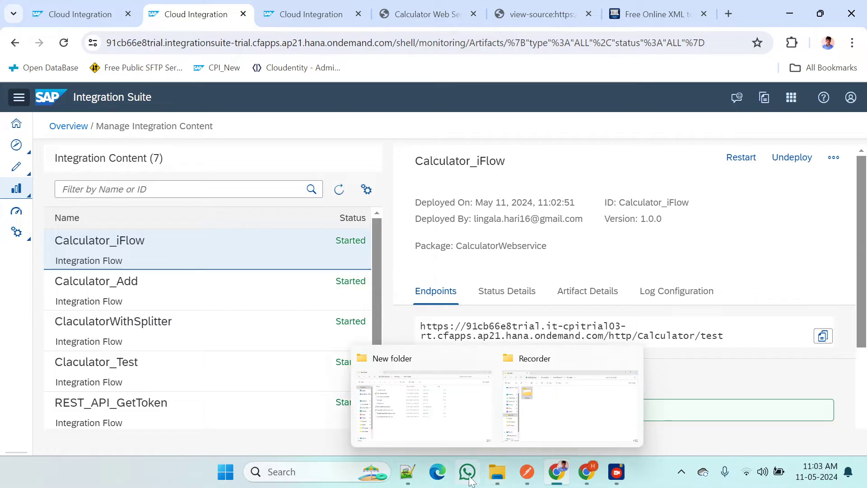
left_click(527, 472)
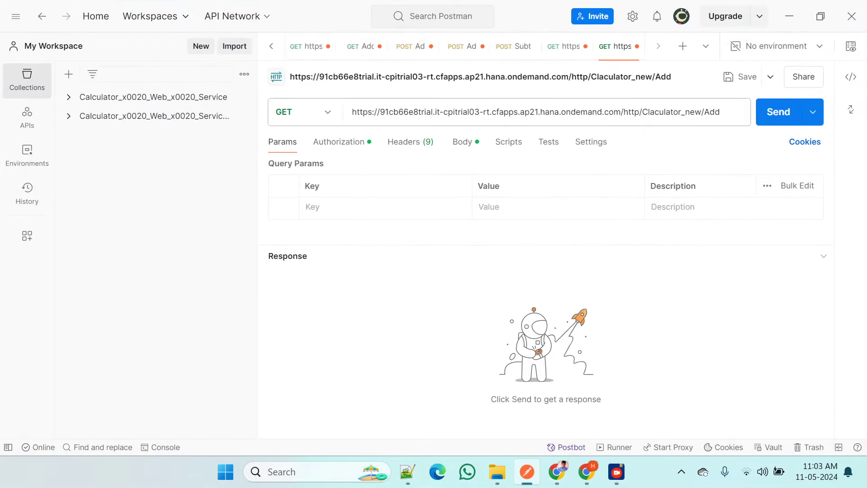
left_click(682, 47)
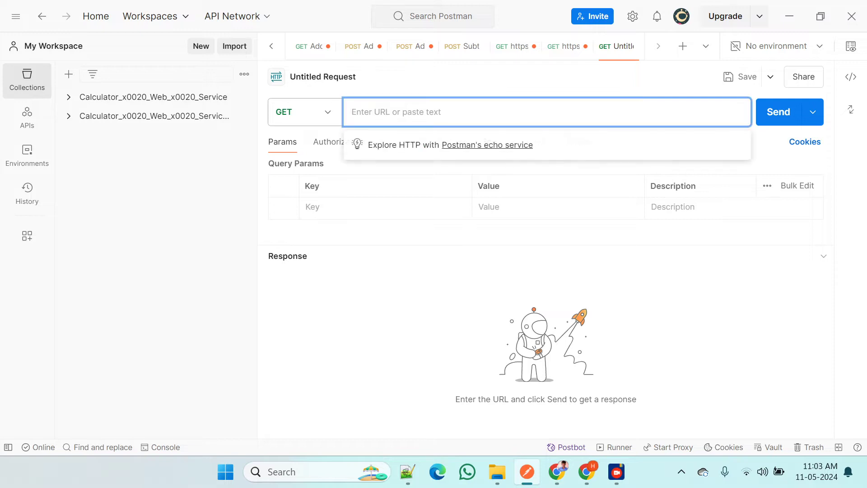
key("ctrl+v")
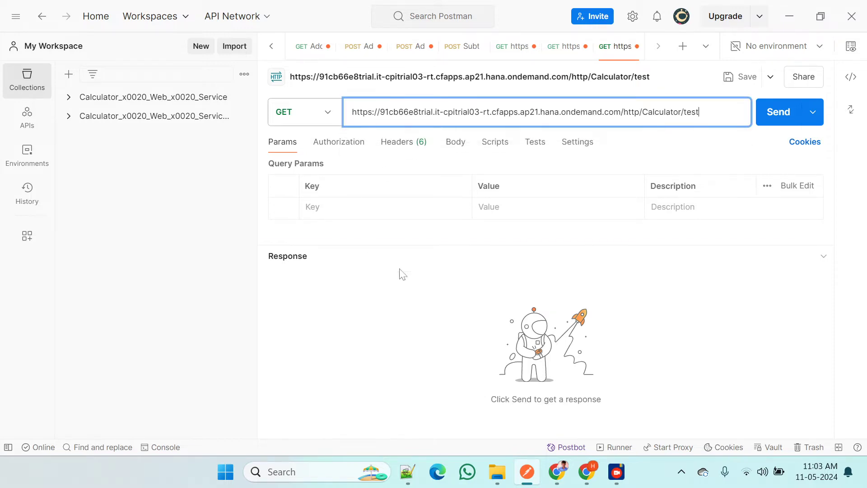
Switch to Notepad++ and paste the endpoint URL a few blank lines below the AdditionResponse XML in the new 12 file
left_click(399, 477)
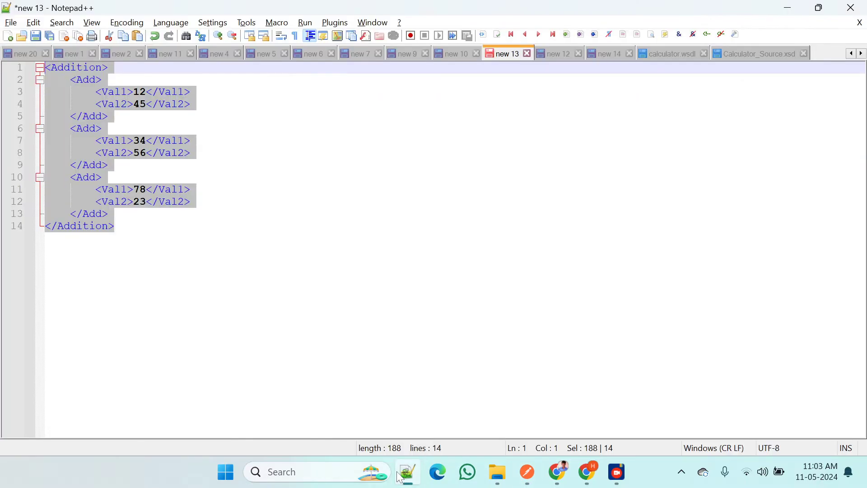
left_click(559, 58)
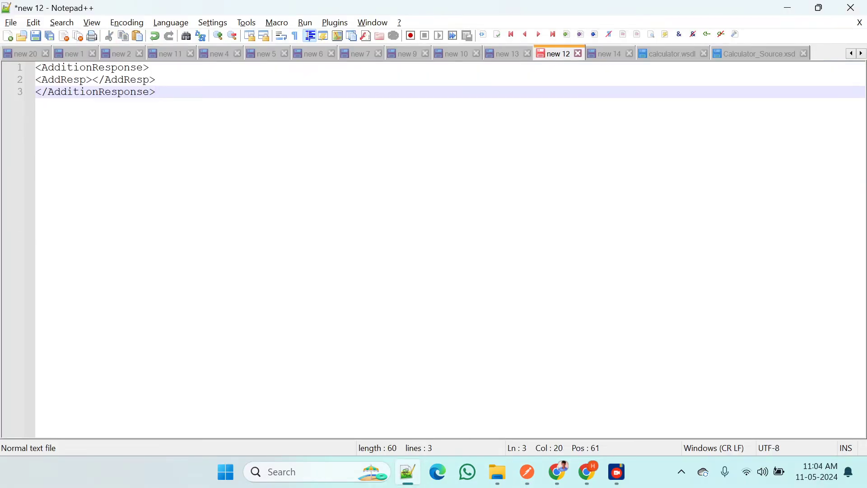
key("Return")
key("Return")
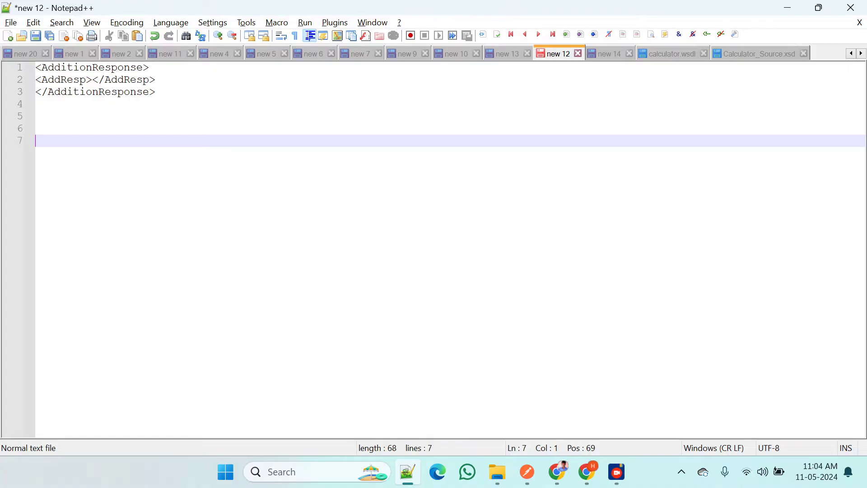
key("ctrl+v")
Return to Integration Suite, leave Calculator_iFlow's edit mode and open the home page
key("alt+Tab")
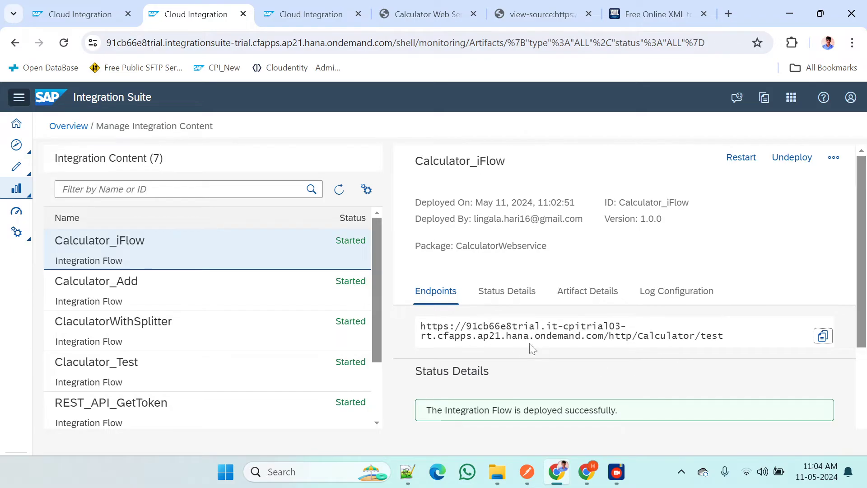
left_click(87, 6)
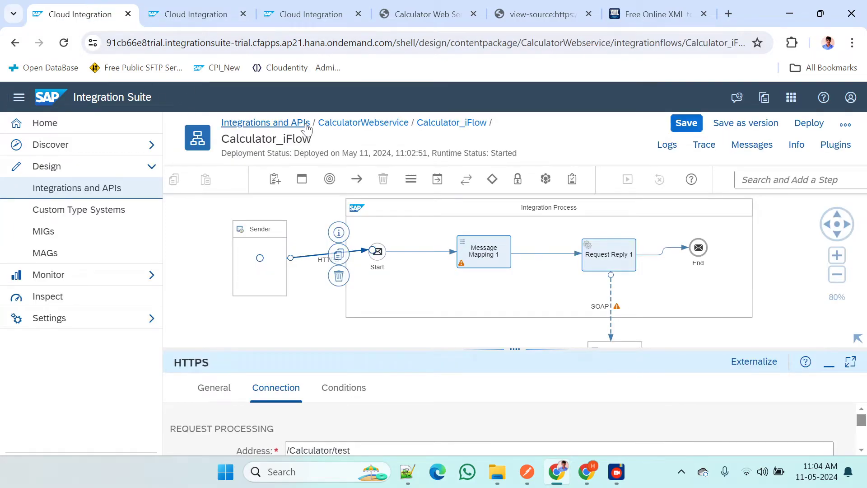
left_click(843, 126)
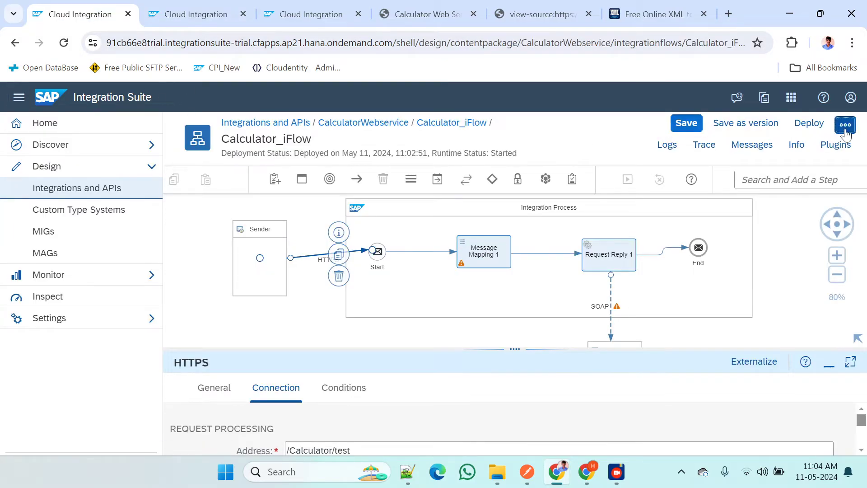
left_click(814, 152)
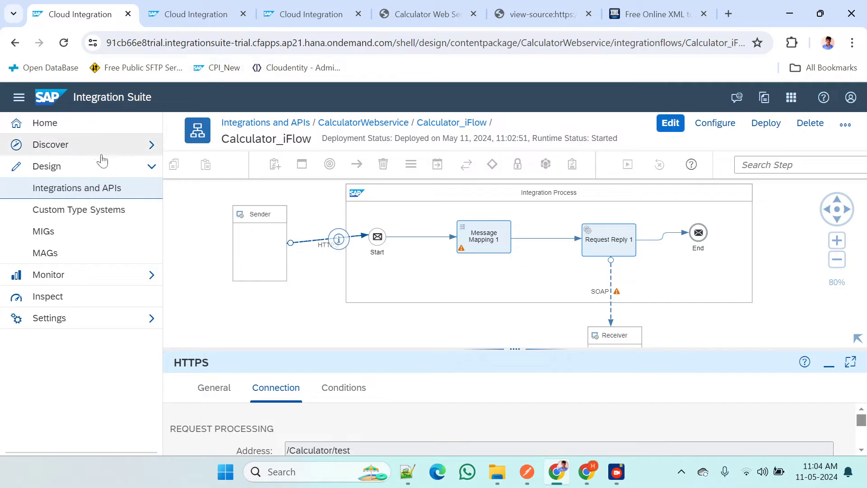
left_click(53, 127)
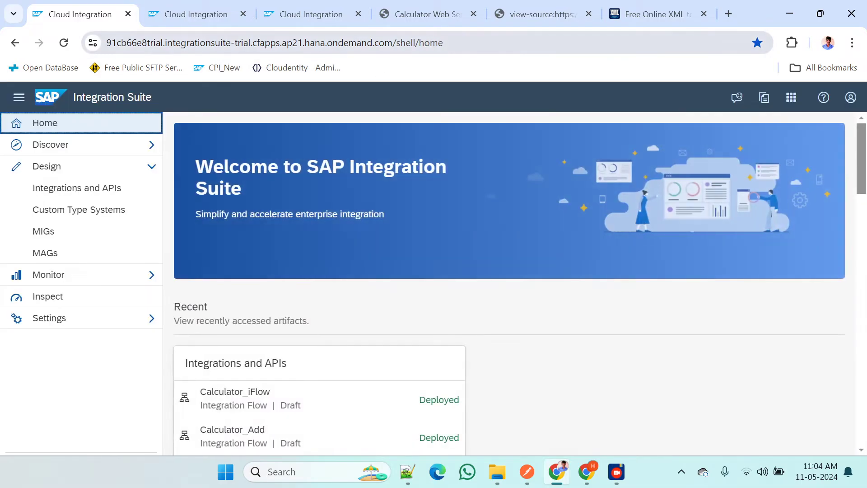
Copy the Integration Suite home page URL into line 5 of the Notepad++ notes, above the endpoint URL
left_click(234, 43)
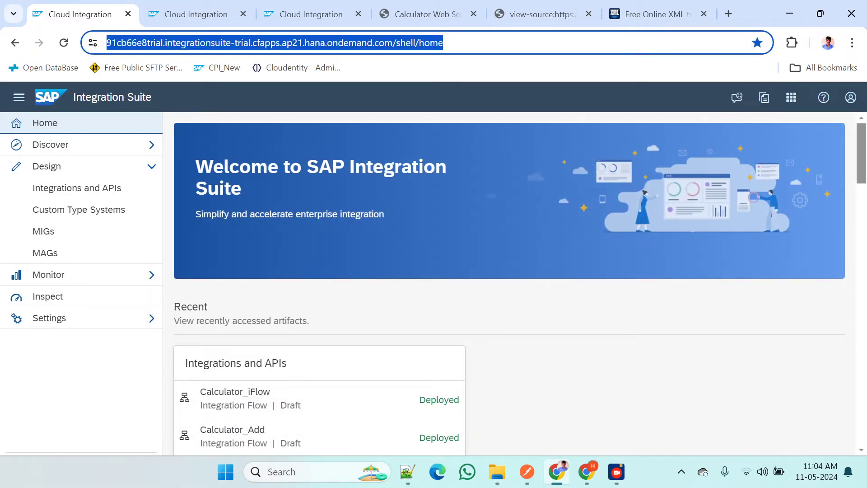
key("alt+Tab")
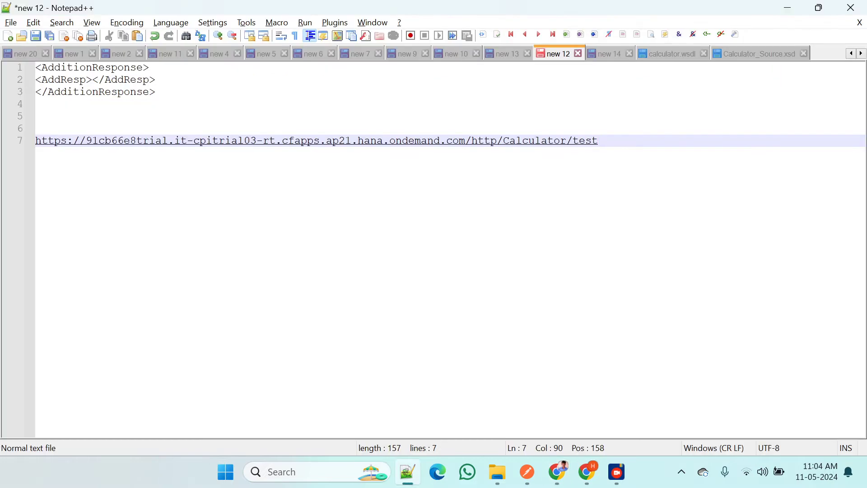
left_click(36, 116)
key("ctrl+v")
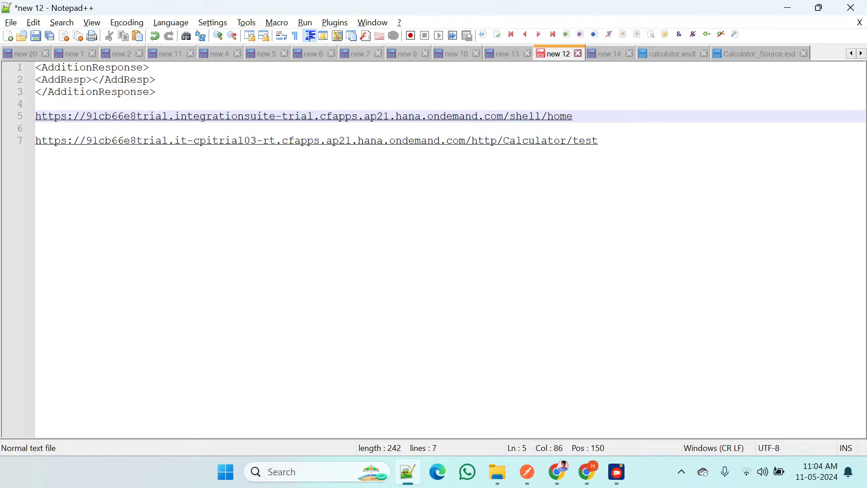
Trim both URLs to their host part by removing shell/home and http/Calculator/test
left_click_drag(572, 116, 511, 116)
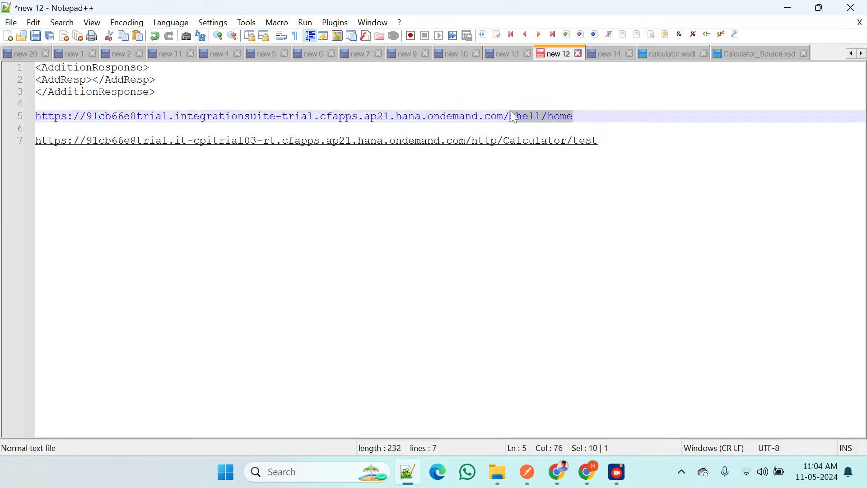
key("BackSpace")
left_click_drag(598, 140, 471, 146)
key("BackSpace")
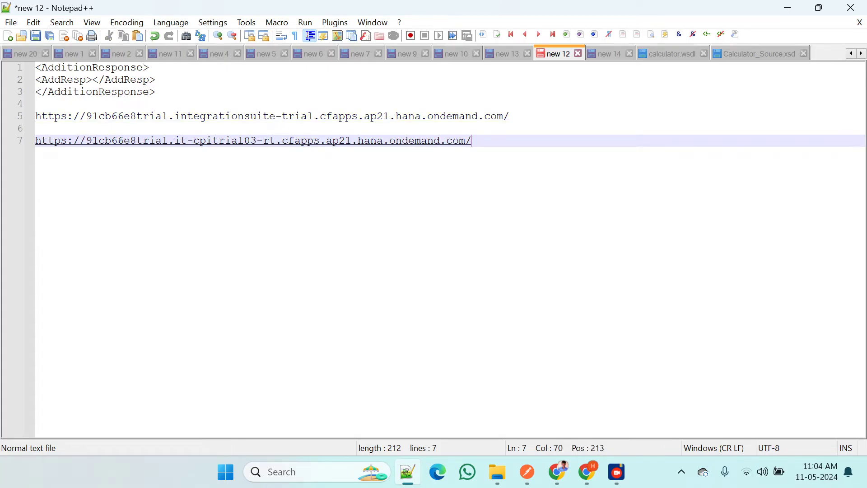
Insert two blank lines above the integrationsuite-trial URL and two more between the two URLs
left_click(41, 104)
key("Return")
key("Return")
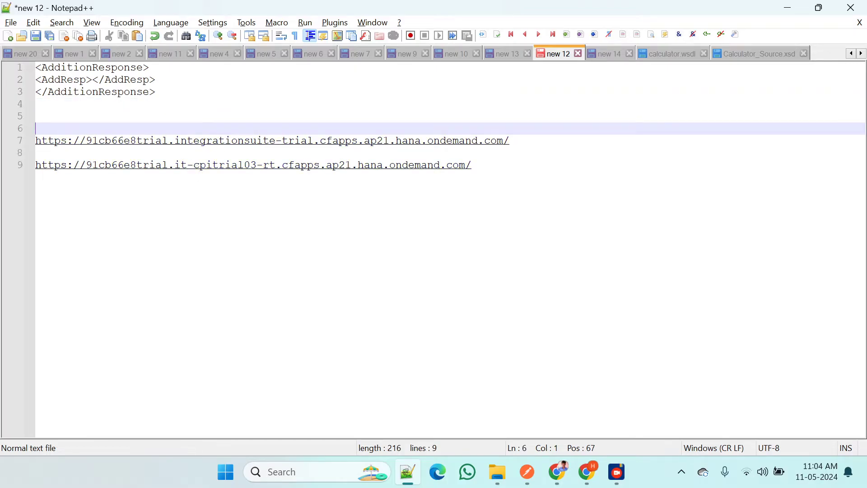
key("Down")
key("Down")
key("Return")
key("Return")
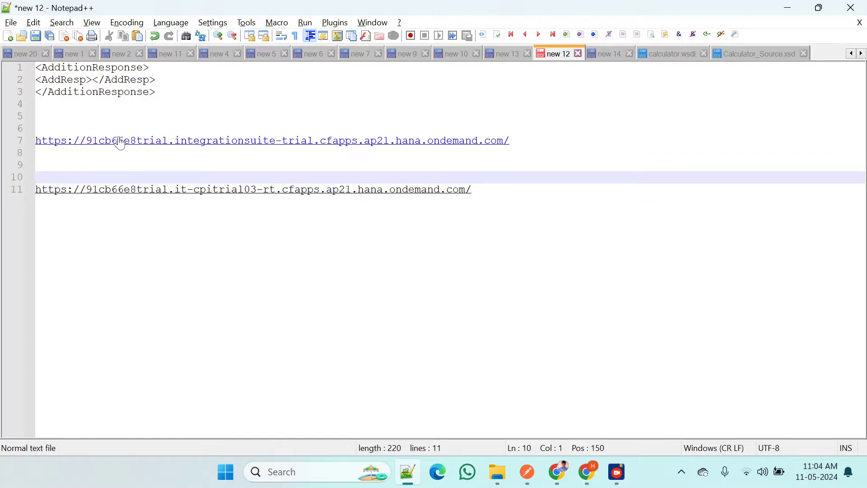
Label the integrationsuite-trial URL with "-- TMN" at the end of its line
key("Up")
key("Up")
key("Up")
key("Up")
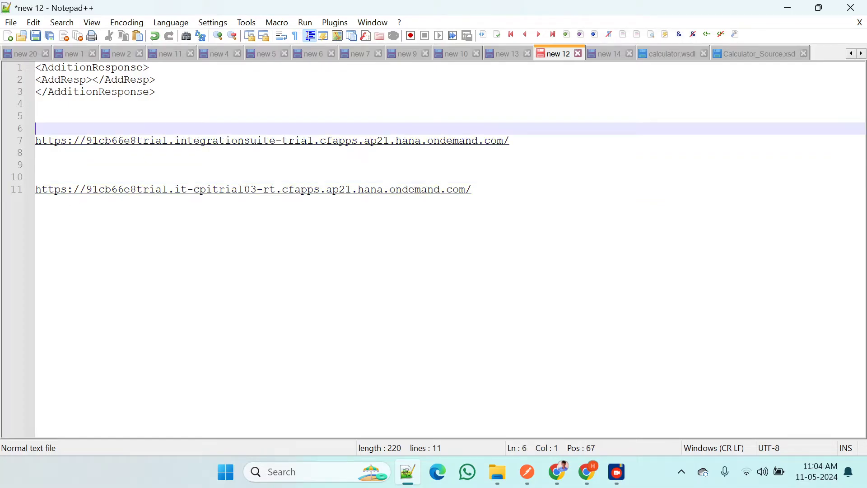
key("Down")
key("End")
type("-")
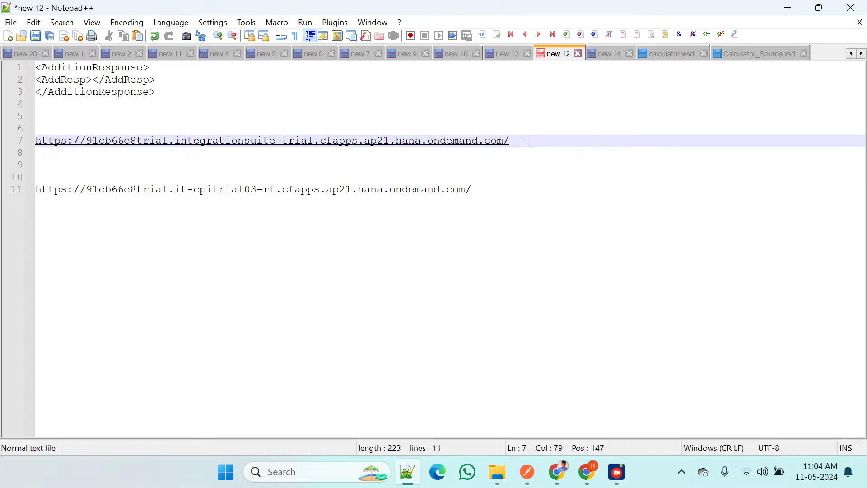
type("-  TMN")
Label the it-cpitrial03-rt URL with "- RN/WN URL" and add "URL" after the TMN label
key("Down")
key("Down")
key("Down")
key("Down")
key("End")
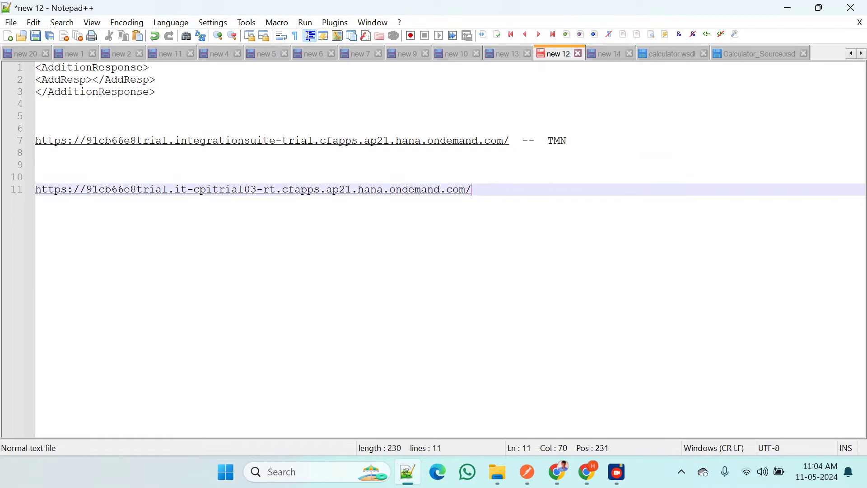
type("-  RN/WN URL")
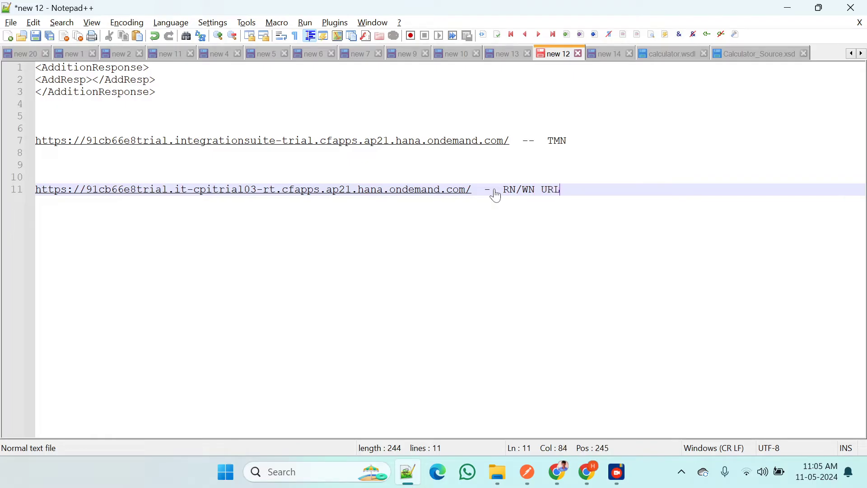
left_click(572, 140)
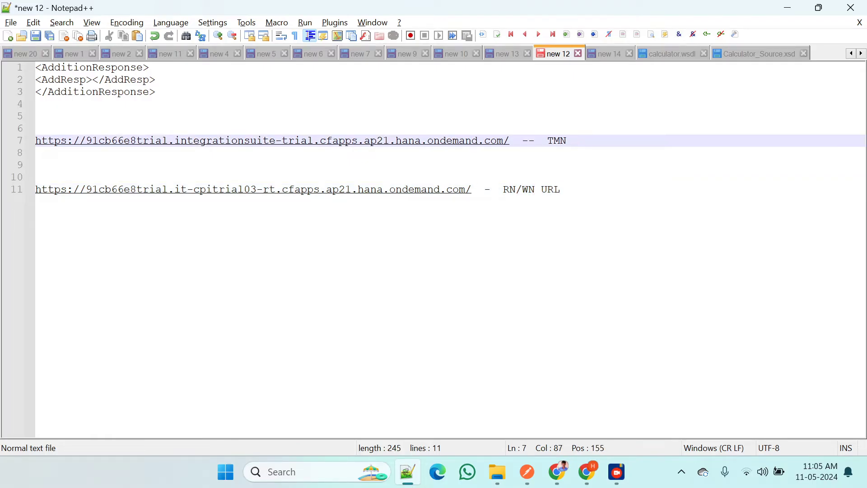
type("URL")
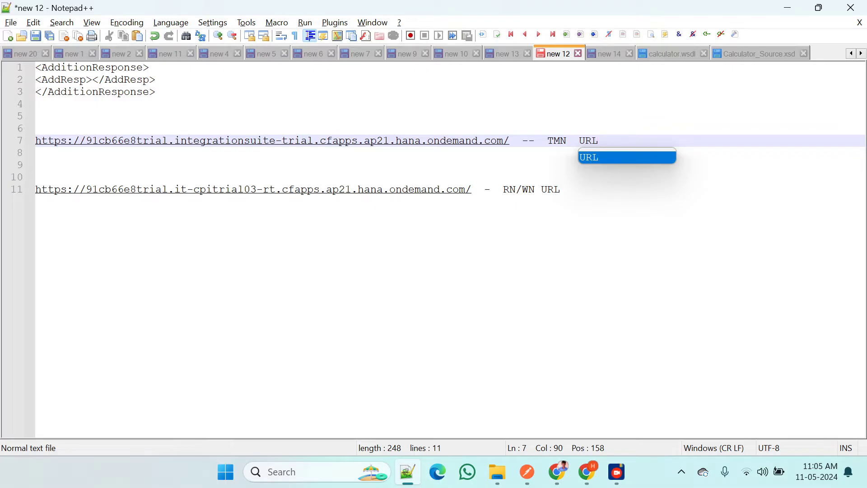
Switch to Integration Suite and open Calculator_iFlow from the artifacts of the CalculatorWebservice package
key("alt+Tab")
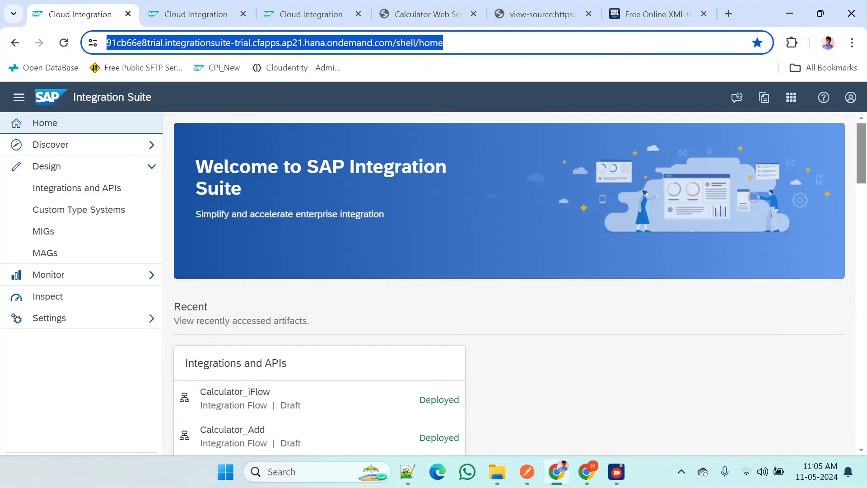
left_click(81, 194)
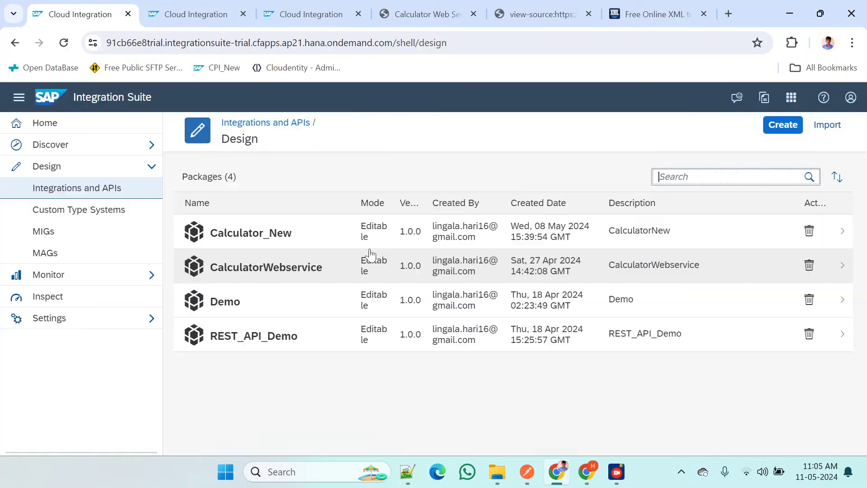
left_click(310, 266)
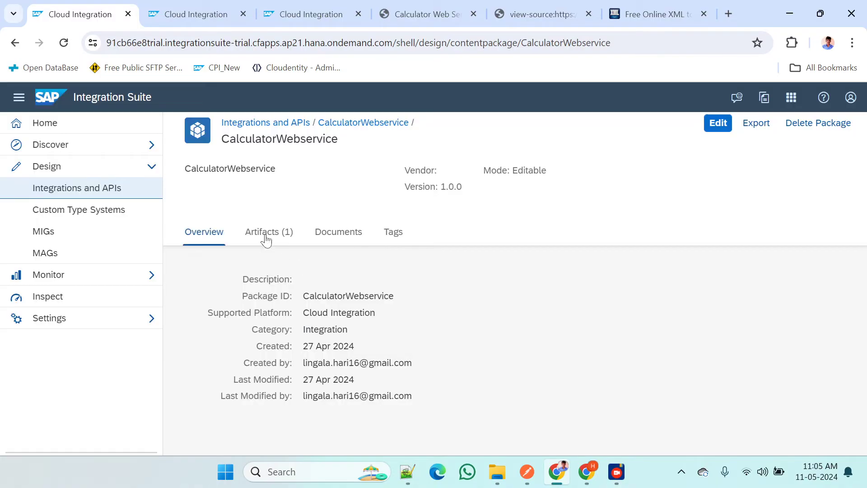
left_click(267, 233)
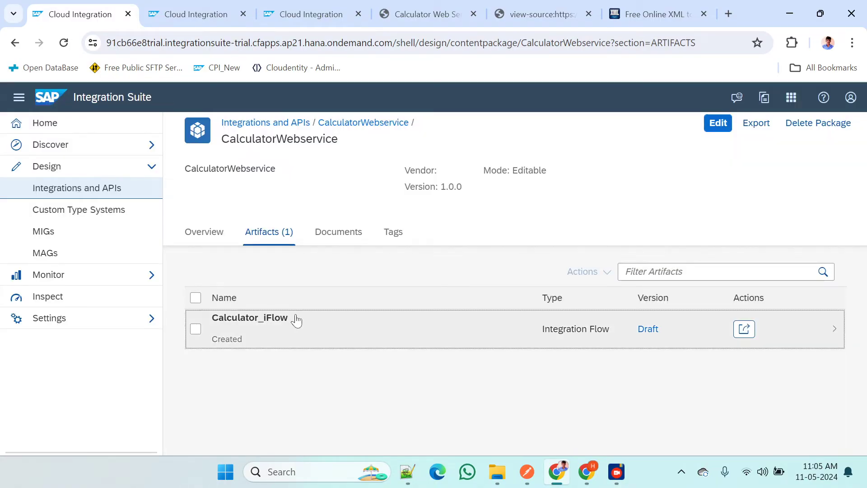
left_click(295, 318)
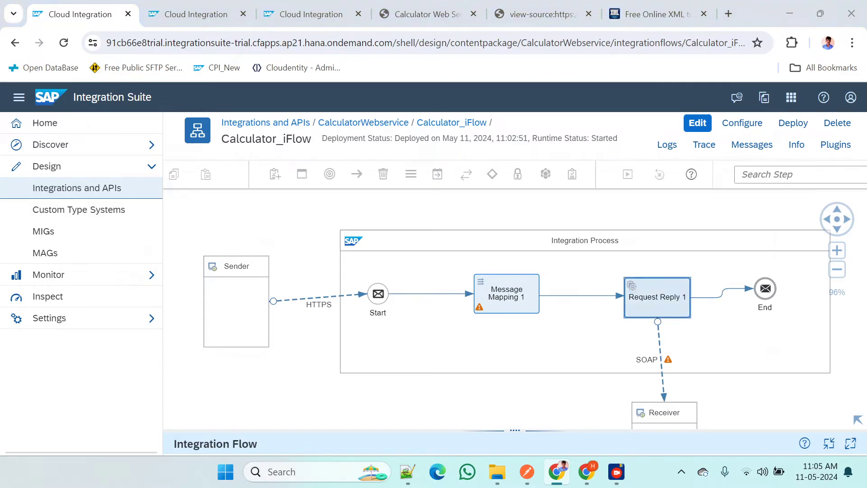
Switch to Notepad++ and compare the TMN URL and RN/WN URL labels and addresses, referring to the Calculator_iFlow diagram in Integration Suite
key("alt+Tab")
left_click_drag(516, 190, 522, 189)
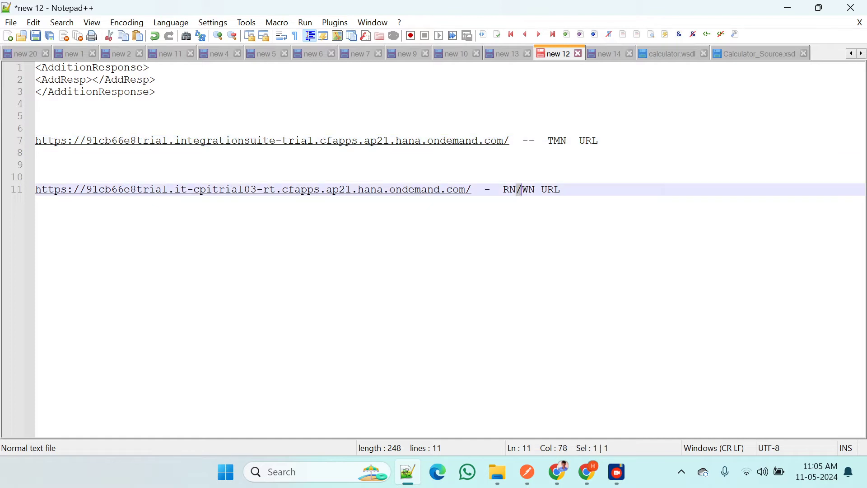
double_click(560, 142)
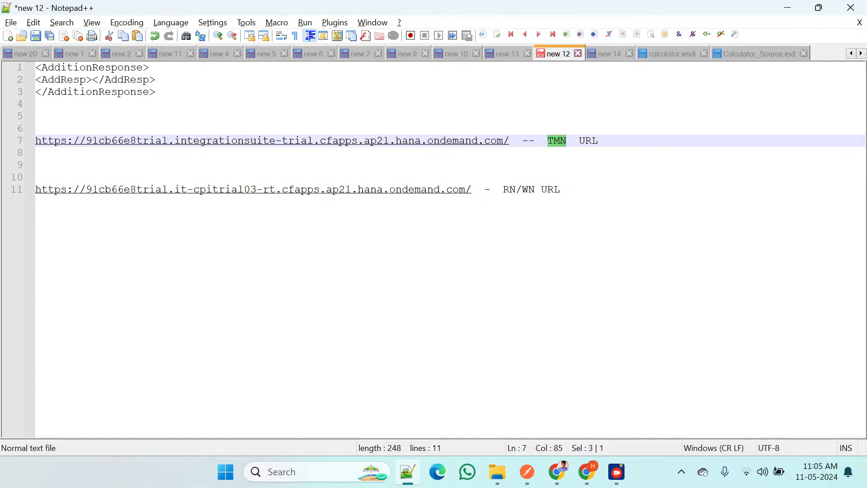
double_click(526, 189)
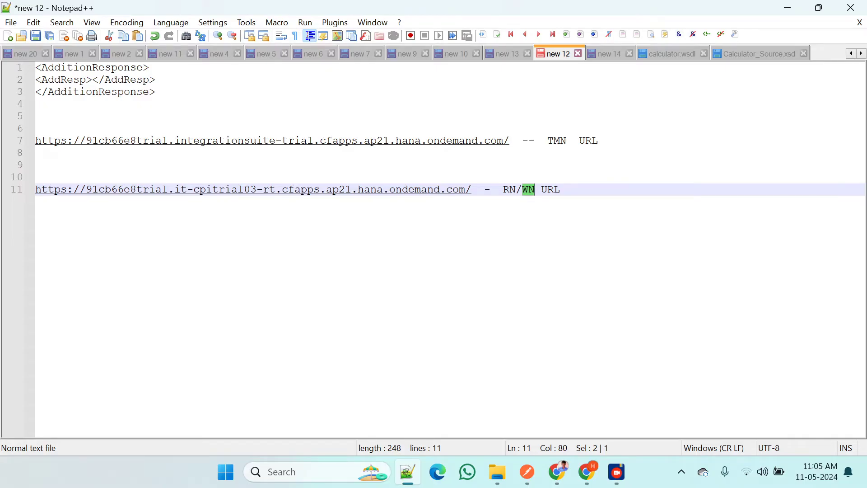
left_click(566, 140)
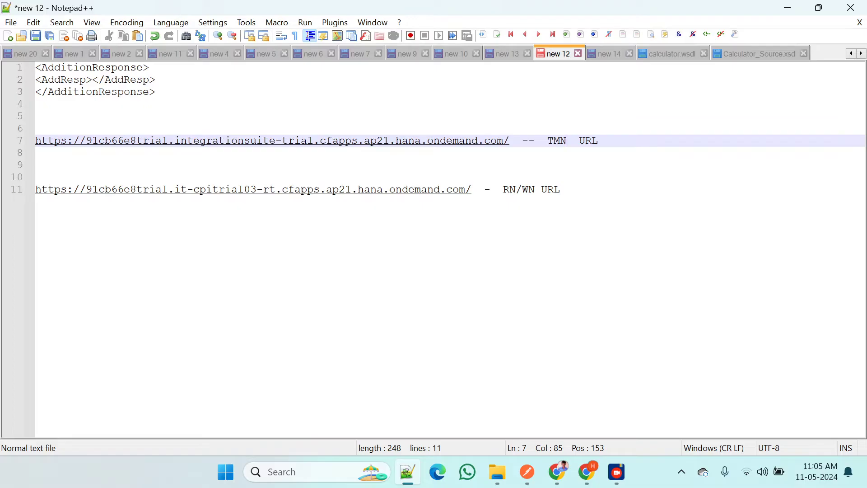
key("alt+Tab")
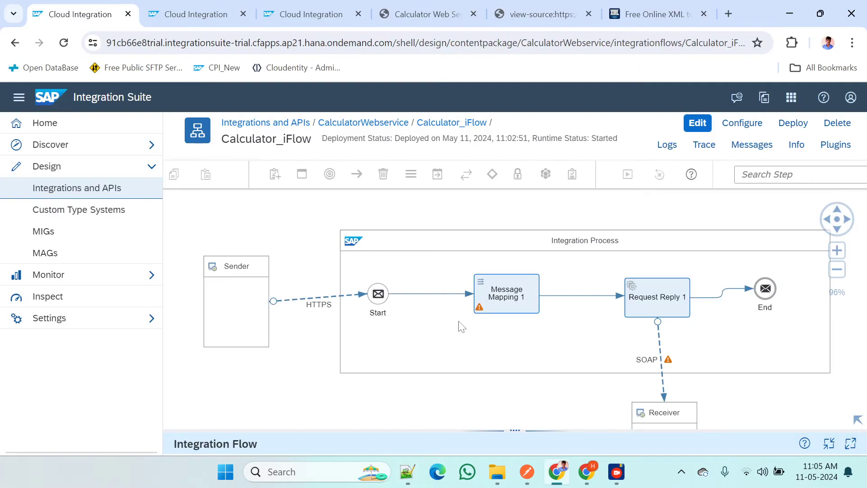
scroll(542, 266, "down", 1)
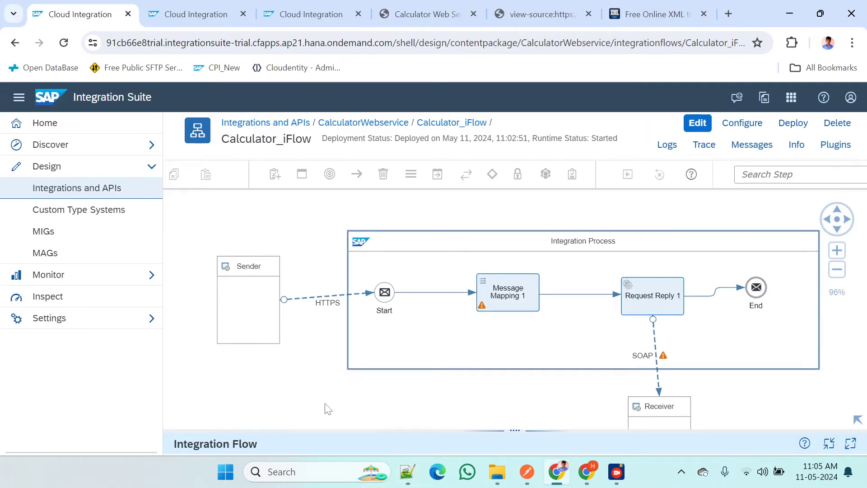
left_click_drag(395, 400, 353, 379)
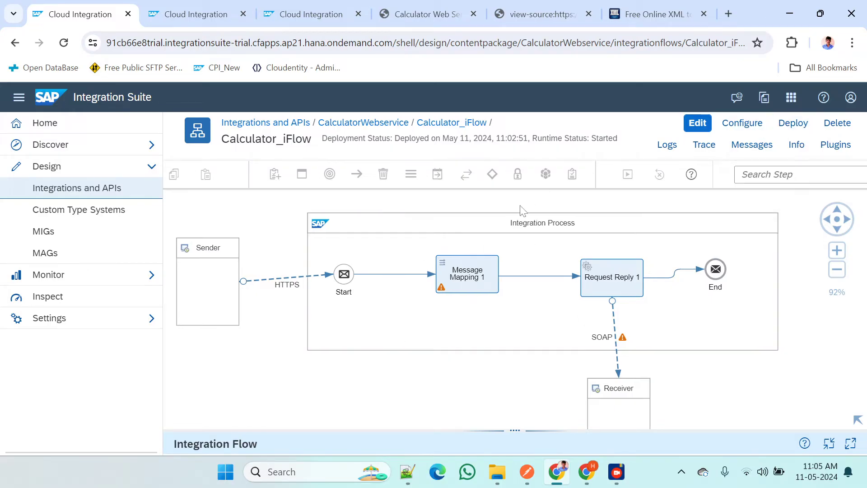
key("alt+Tab")
key("alt+Tab")
key("alt+Tab")
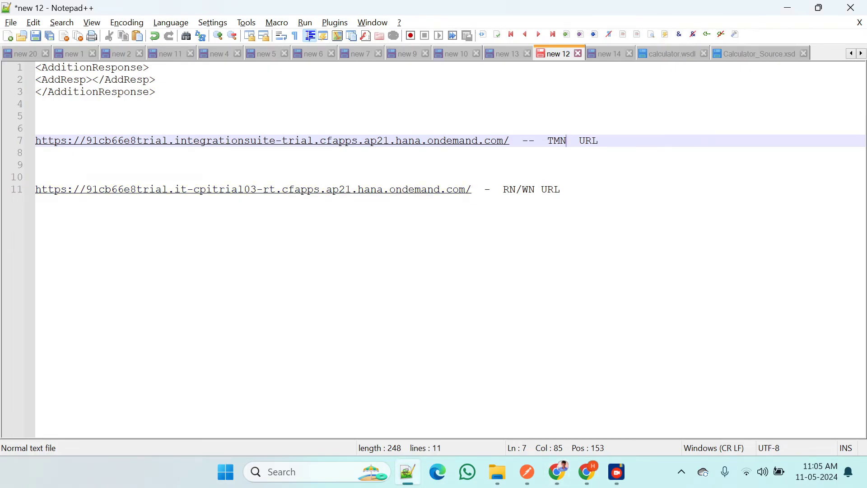
left_click(471, 189)
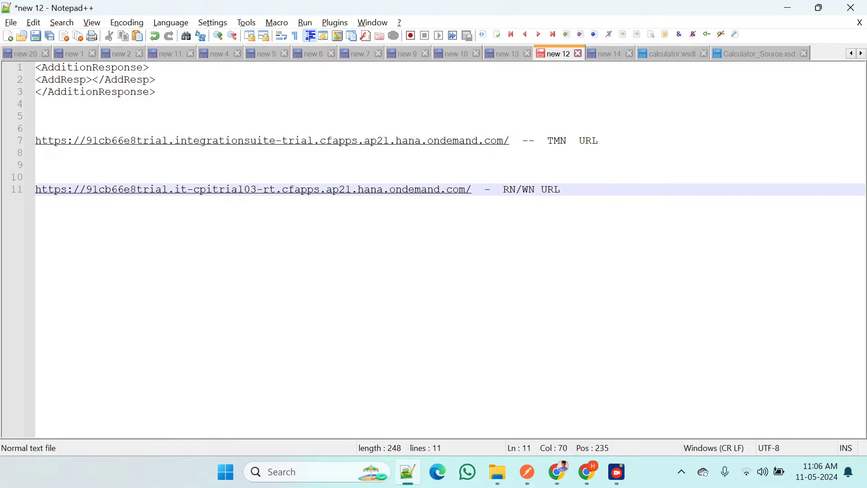
left_click_drag(573, 140, 528, 141)
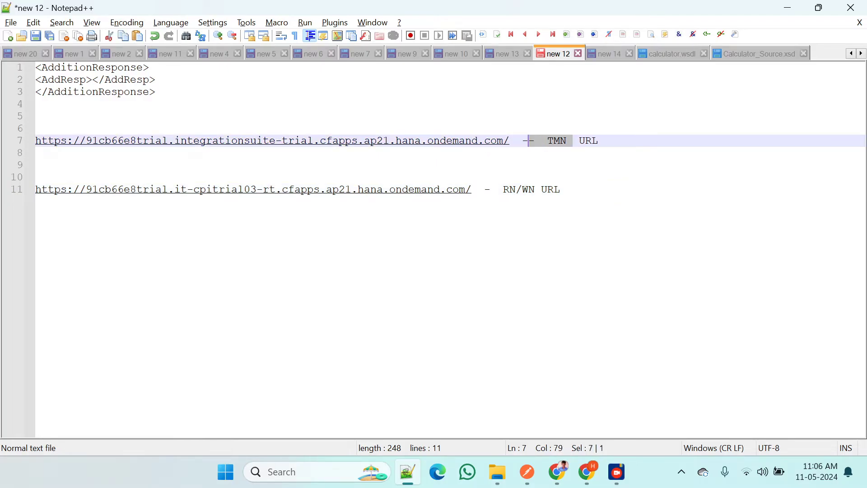
left_click_drag(597, 141, 548, 141)
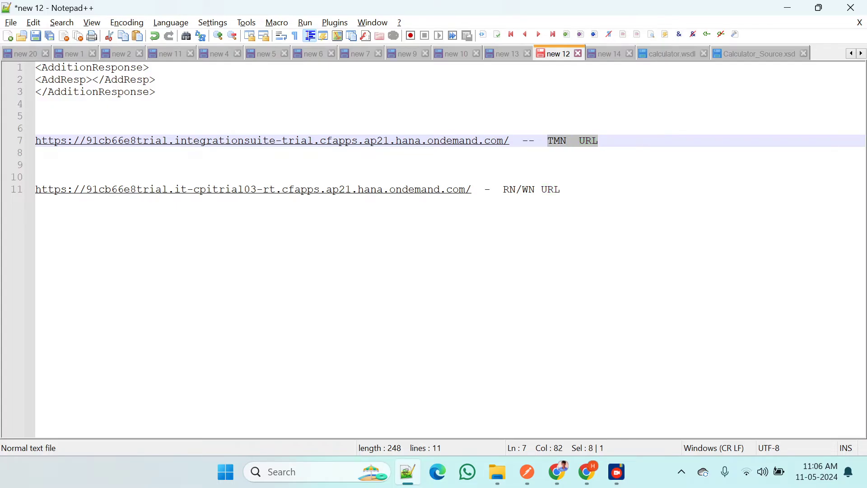
double_click(550, 189)
left_click_drag(471, 190, 480, 190)
key("Left")
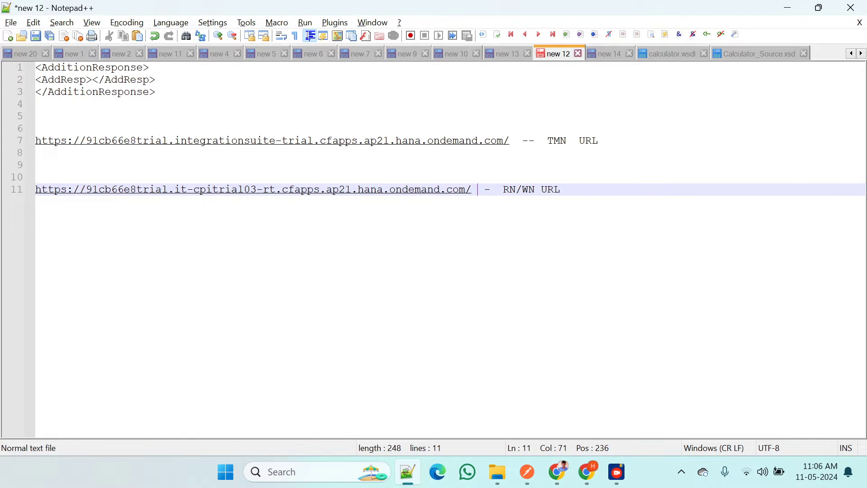
Switch to Integration Suite and open the HTTPS sender channel's connection settings in Calculator_iFlow, highlighting the channel's address
key("alt+Tab")
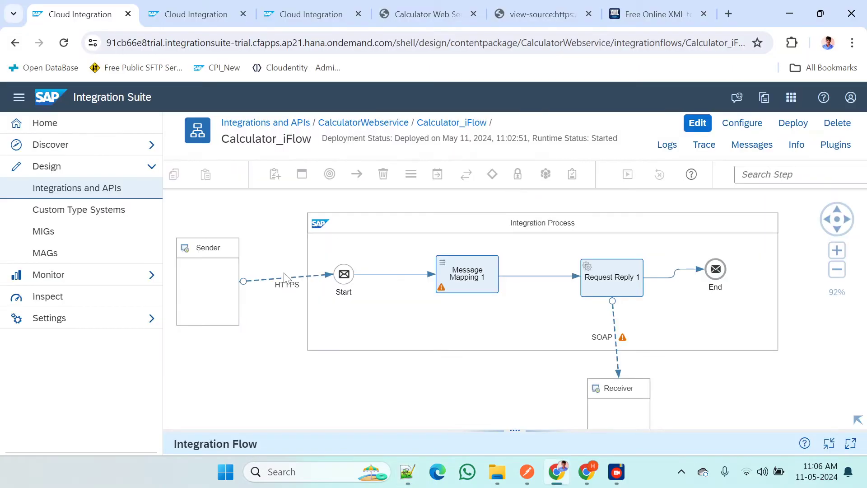
left_click(286, 280)
left_click_drag(514, 437, 497, 224)
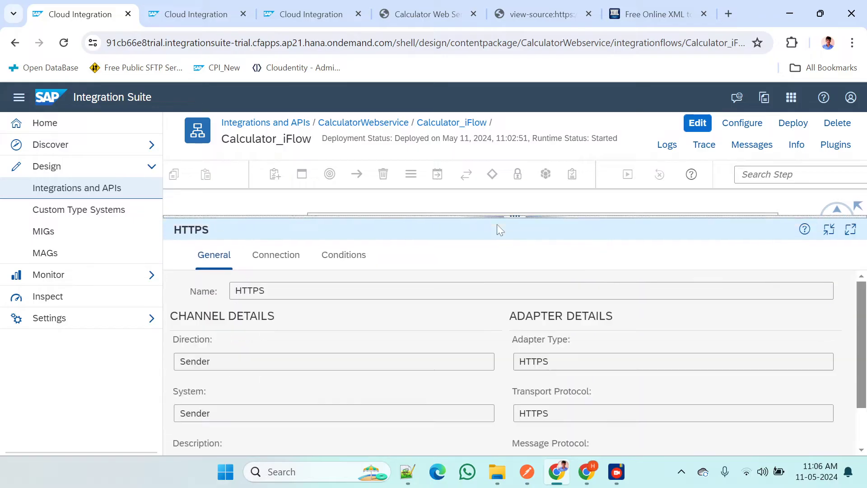
left_click(283, 256)
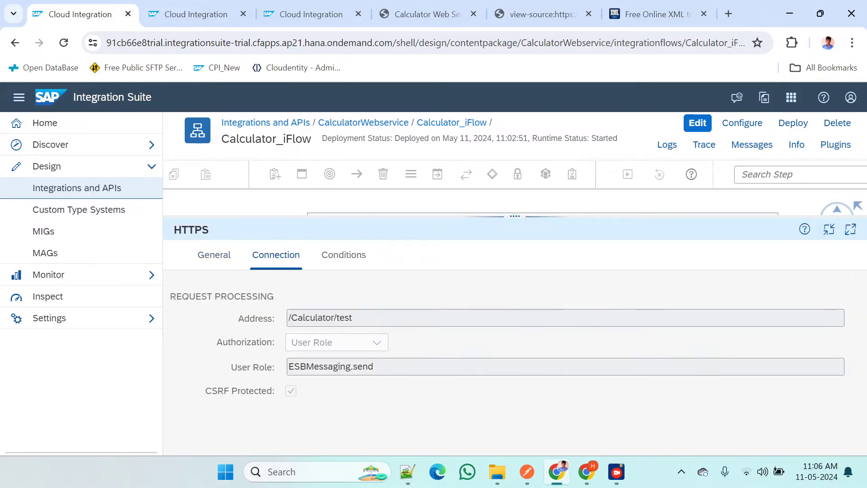
left_click_drag(352, 317, 287, 318)
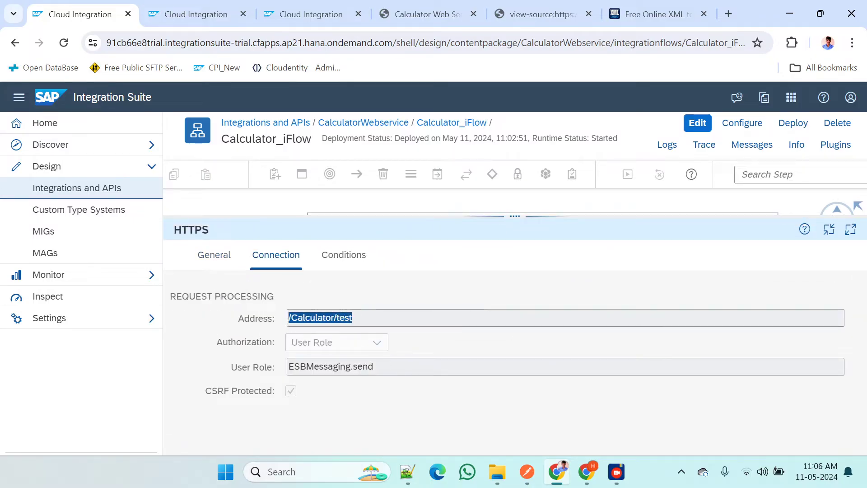
Copy the deployed Calculator_iFlow endpoint URL and paste it into the Notepad++ notes two lines below the RN/WN URL
left_click(193, 6)
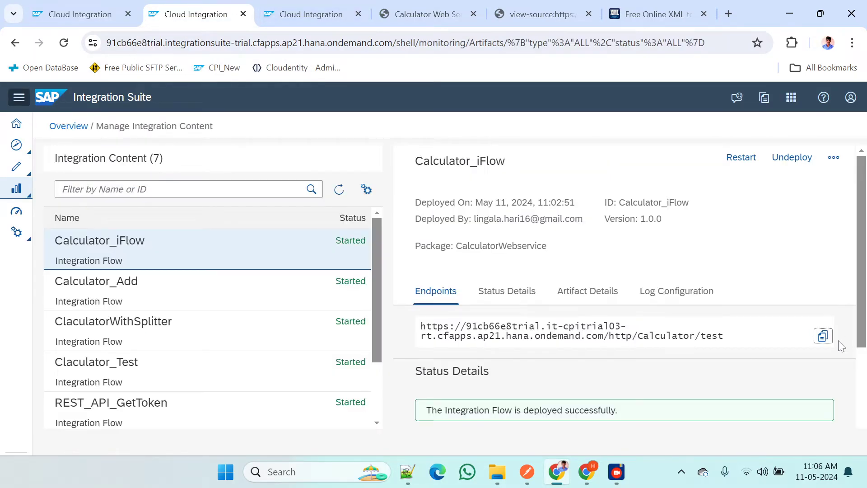
left_click(825, 340)
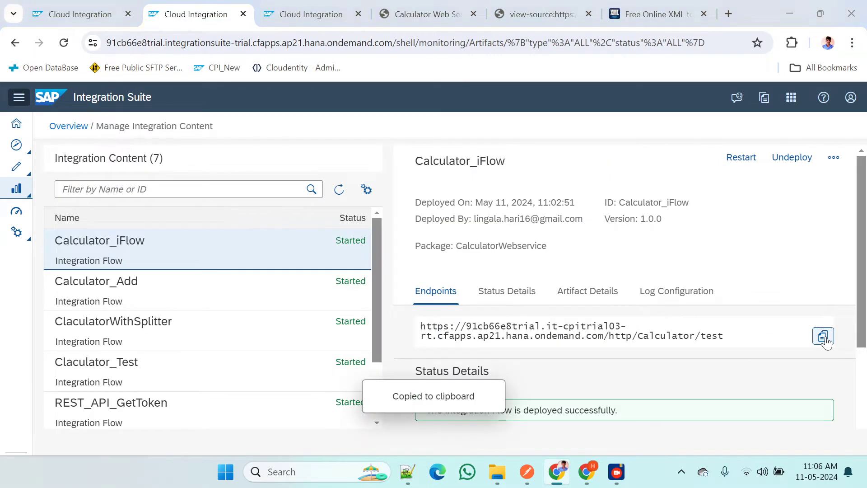
key("alt+Tab")
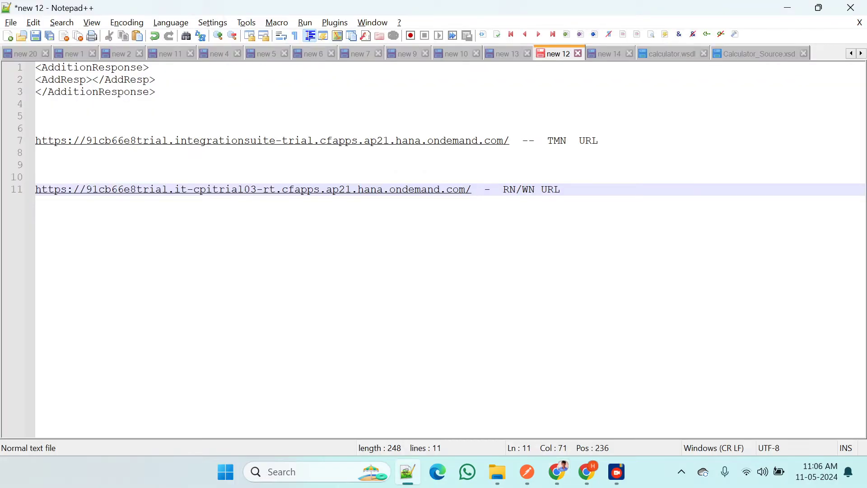
key("End")
key("Return")
key("Return")
key("ctrl+v")
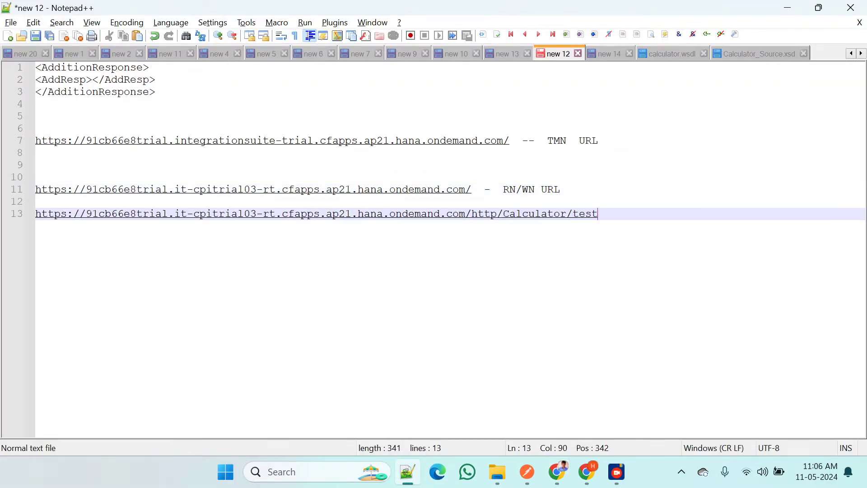
Highlight the /Calculator/test path at the end of the pasted endpoint URL in Notepad++
key("alt+Tab")
key("alt+Tab")
key("alt+Tab")
key("alt+Tab")
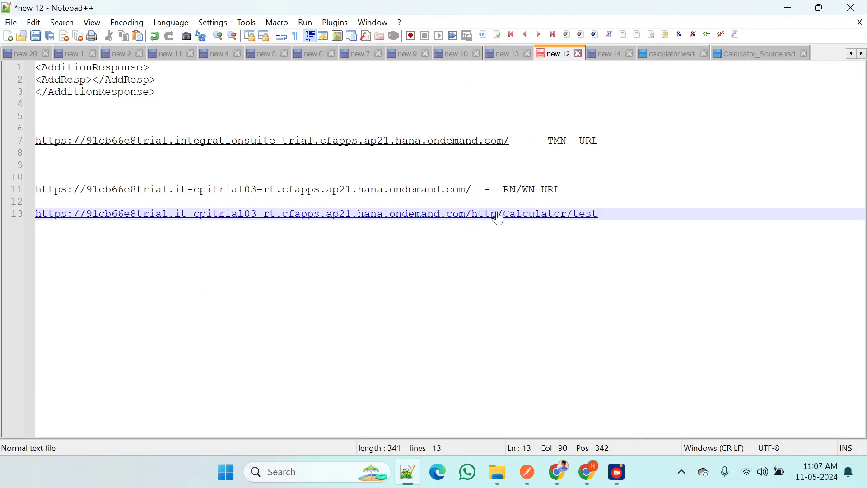
key("shift+Left")
key("shift+Left")
key("shift+Left")
key("shift+Left")
key("shift+Left")
key("shift+Left")
key("shift+Left")
key("shift+Left")
key("shift+Left")
key("shift+Left")
key("shift+Left")
key("shift+Left")
key("shift+Left")
key("shift+Left")
key("shift+Left")
key("shift+Left")
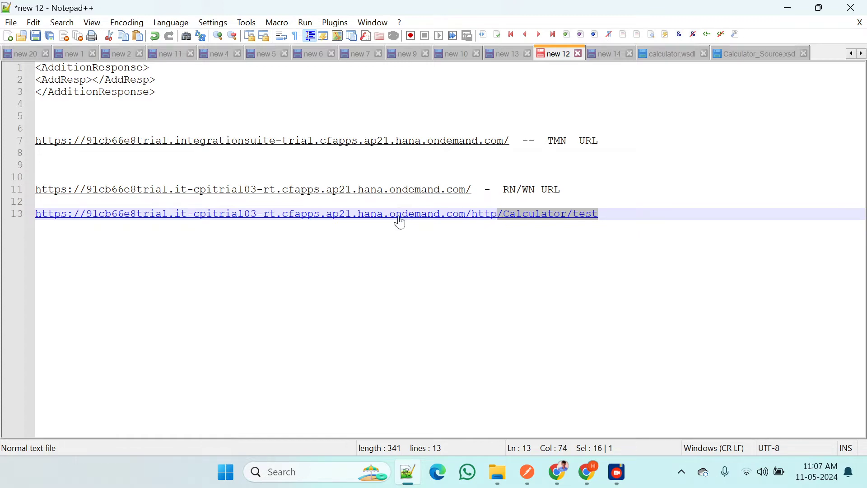
Switch to Integration Suite and compare the HTTPS channel's address with the host, http and Calculator/test parts of the deployed endpoint
key("alt+Tab")
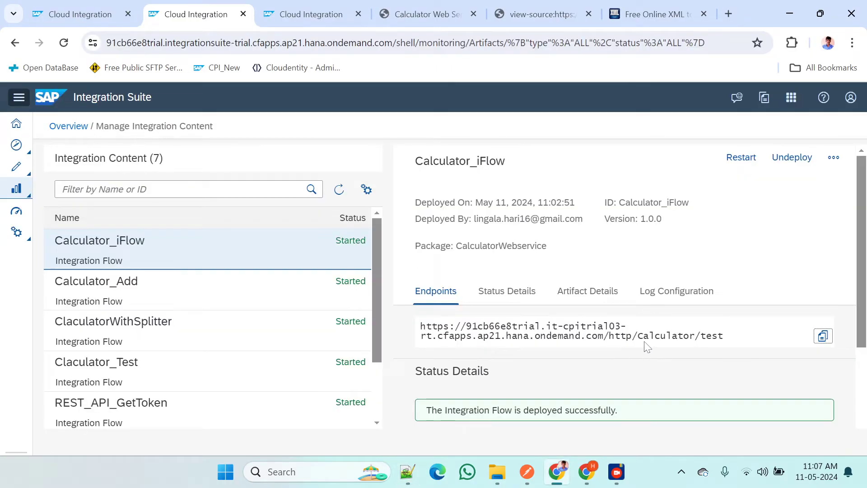
left_click(95, 9)
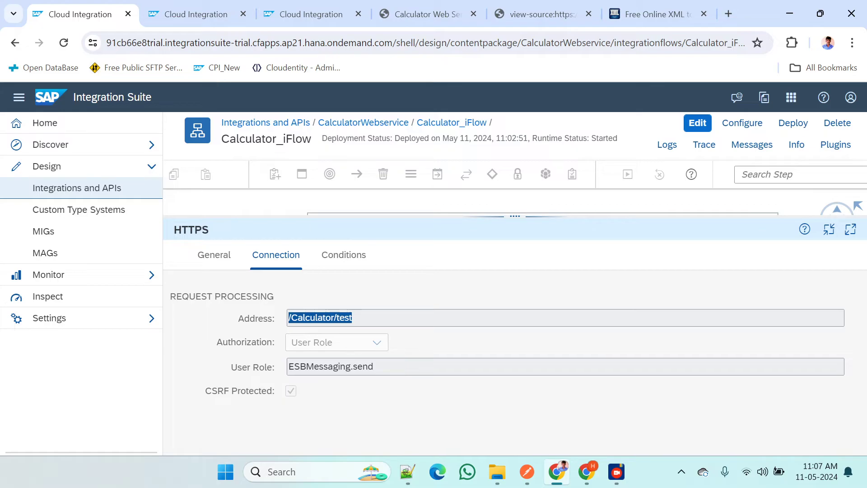
left_click(289, 321)
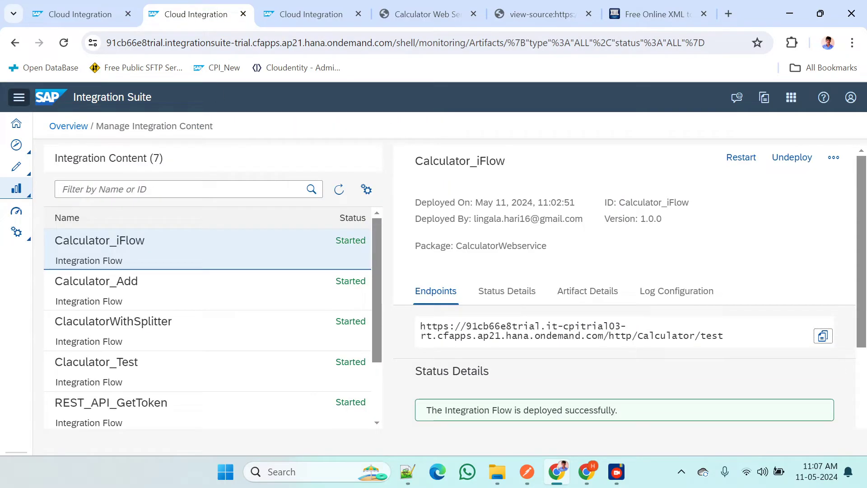
left_click_drag(724, 335, 643, 336)
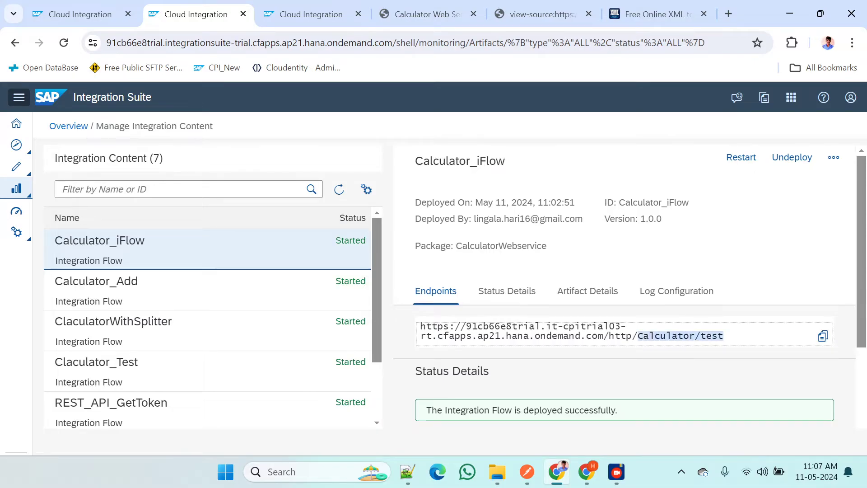
double_click(620, 336)
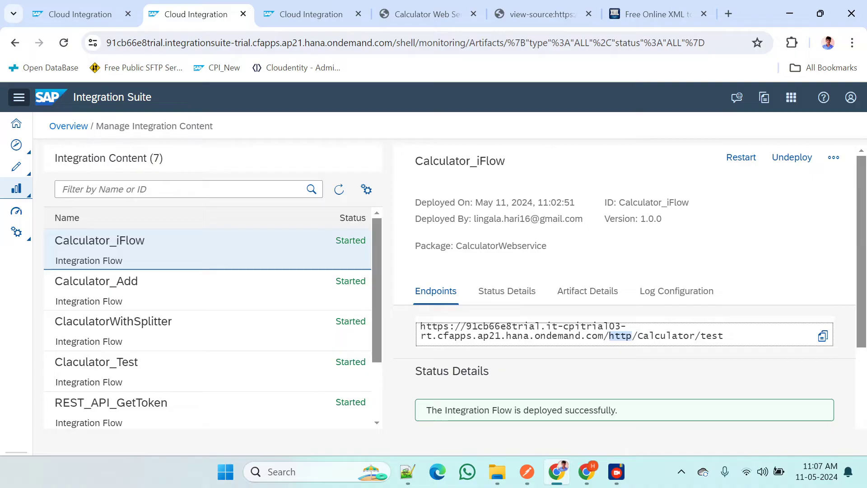
left_click_drag(604, 336, 419, 331)
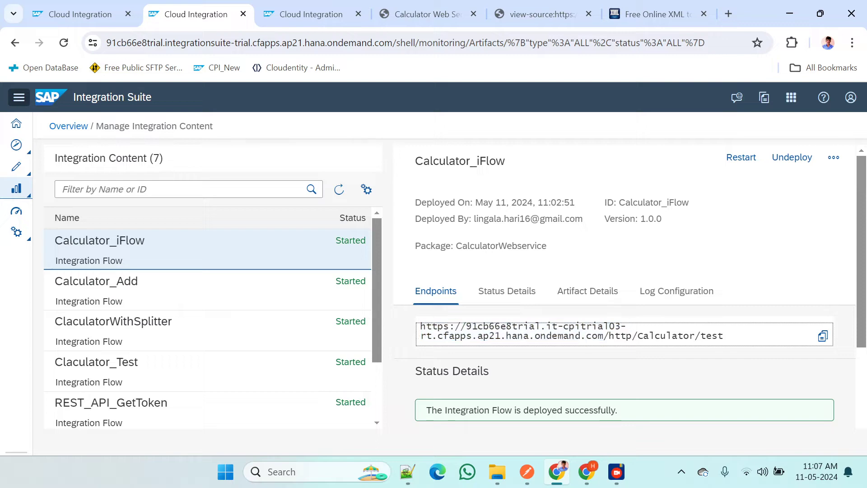
double_click(620, 336)
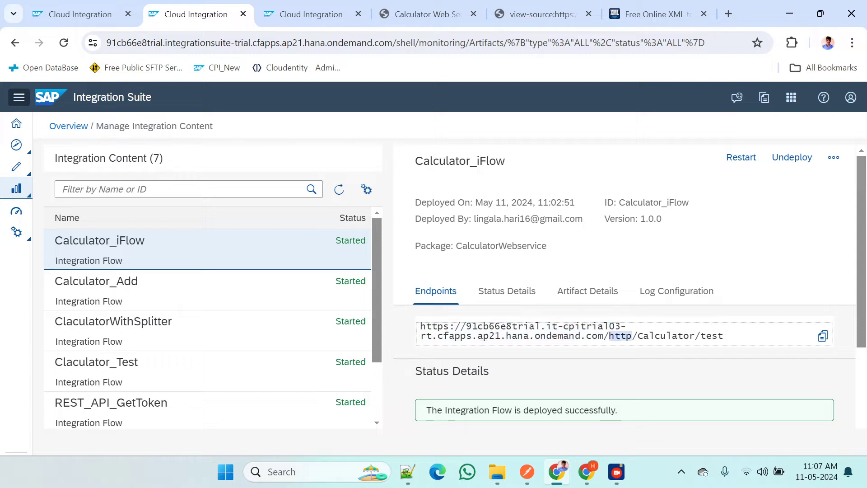
left_click(98, 22)
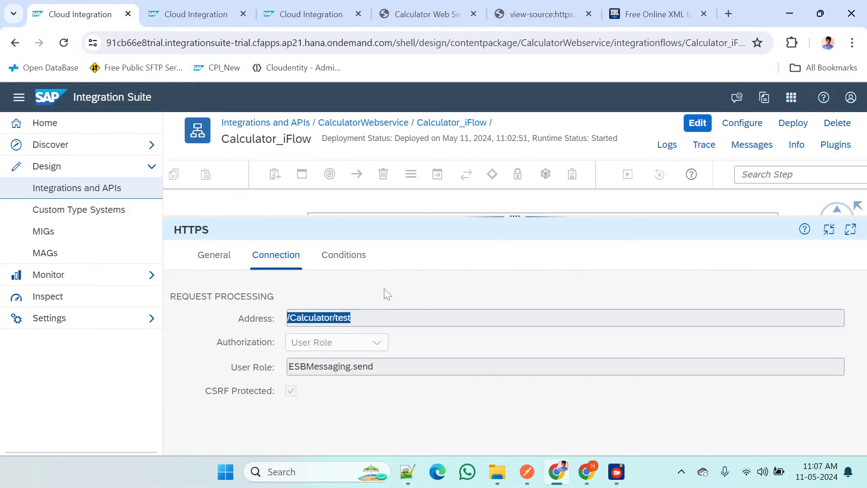
left_click(196, 27)
left_click_drag(196, 27, 186, 120)
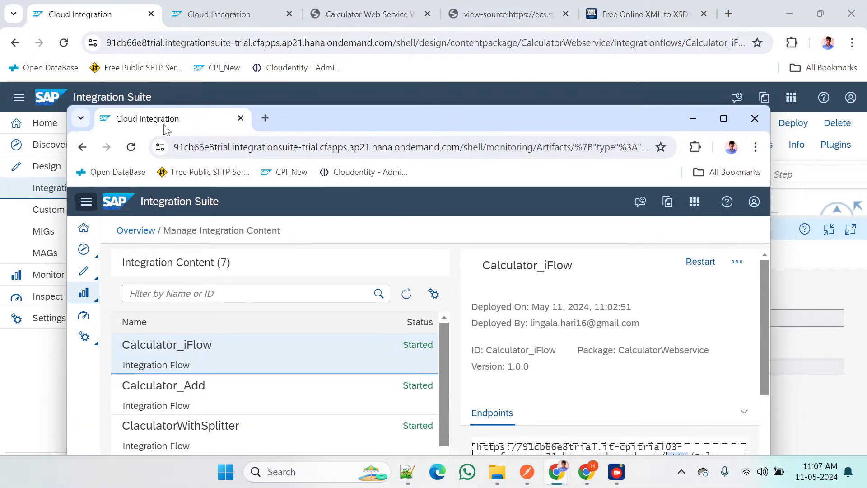
left_click_drag(165, 129, 198, 16)
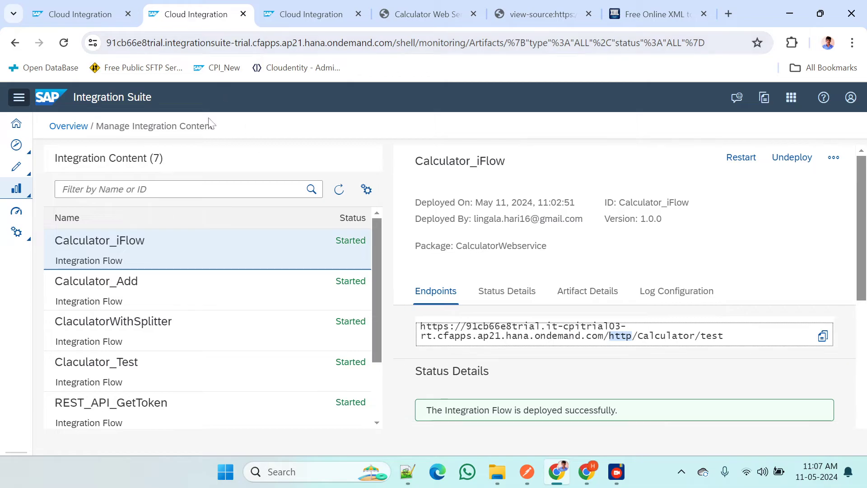
Reveal the flow diagram above the HTTPS channel settings, and return to the deployed Calculator_iFlow endpoint details
key("ctrl+Page_Up")
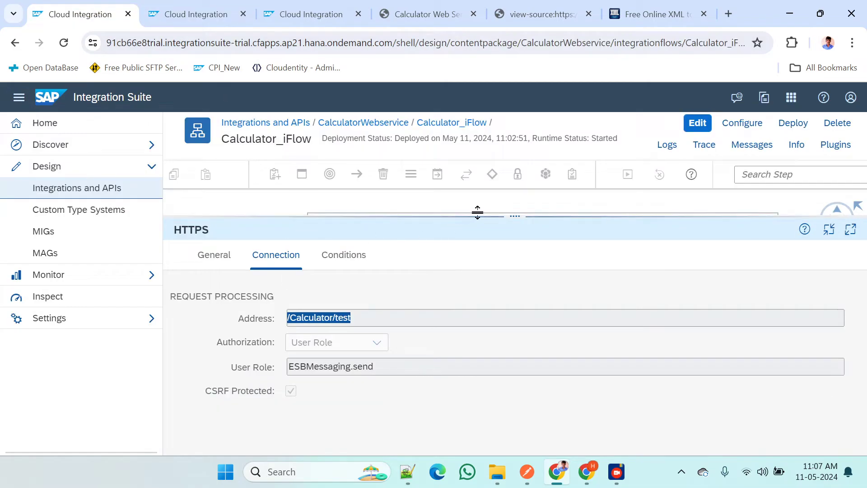
left_click_drag(451, 219, 403, 391)
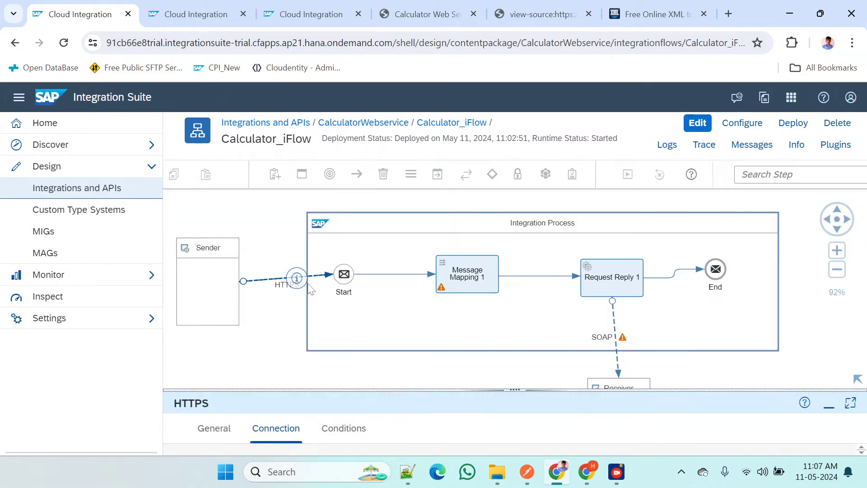
key("ctrl+Page_Down")
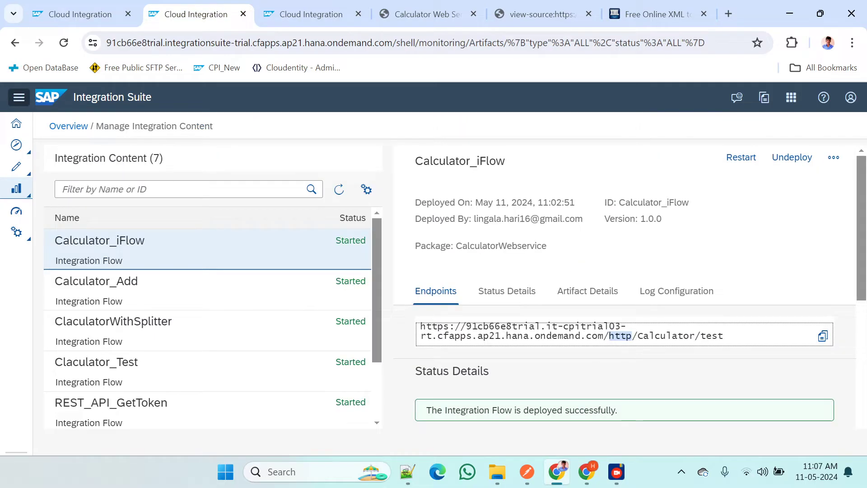
Check the HTTPS sender channel in the flow diagram against the http part of the deployed Calculator_iFlow endpoint URL
left_click(13, 13)
left_click(68, 6)
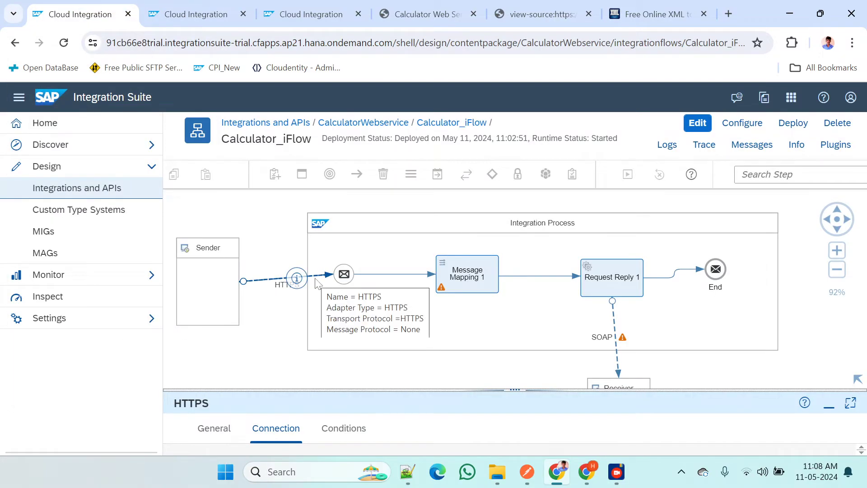
left_click(212, 14)
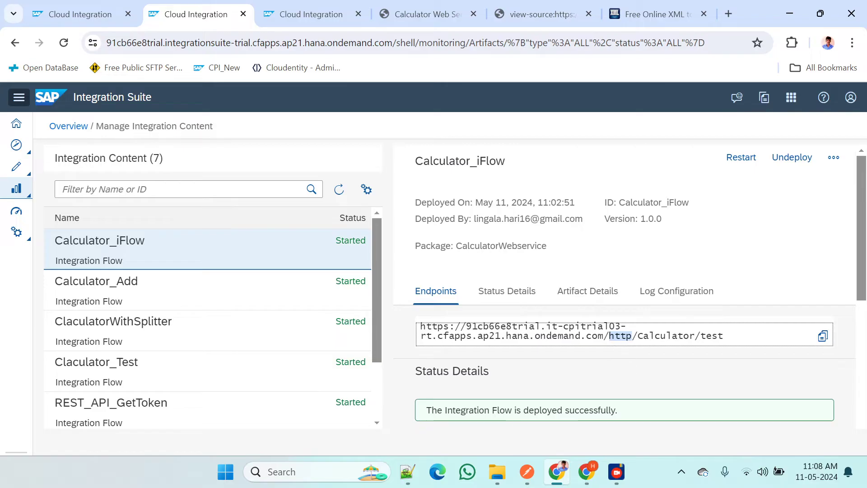
left_click_drag(627, 326, 622, 326)
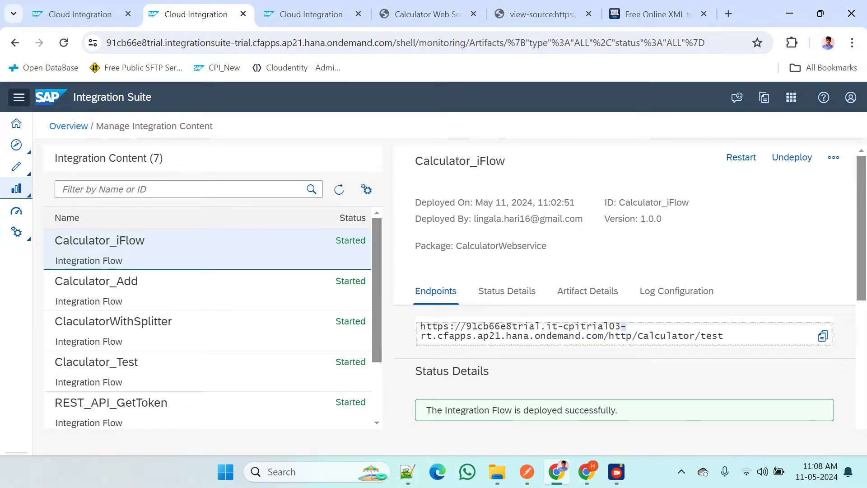
double_click(620, 335)
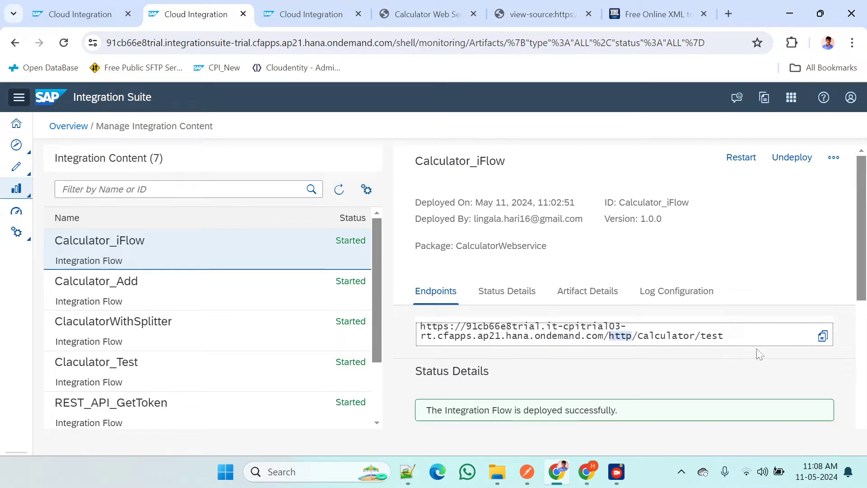
Copy the Calculator_iFlow endpoint URL again and paste it into the Notepad++ notes two lines below the existing endpoint URL
left_click(822, 336)
key("alt+Tab")
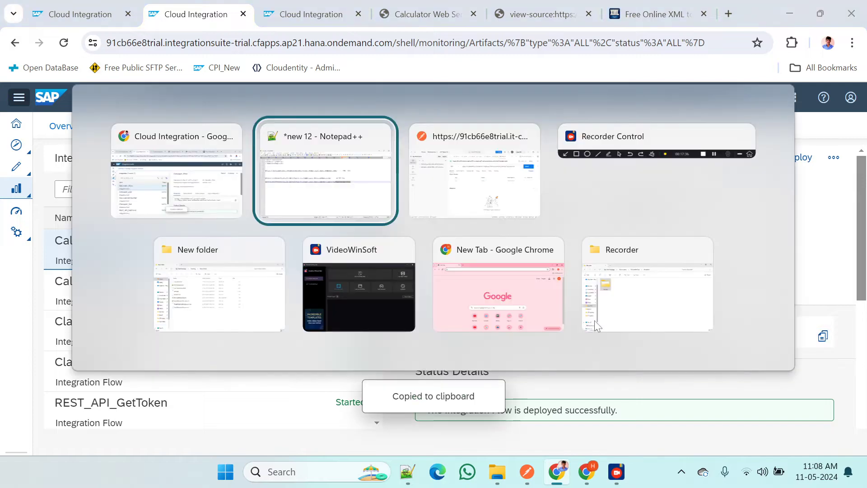
key("Up")
key("ctrl+shift+End")
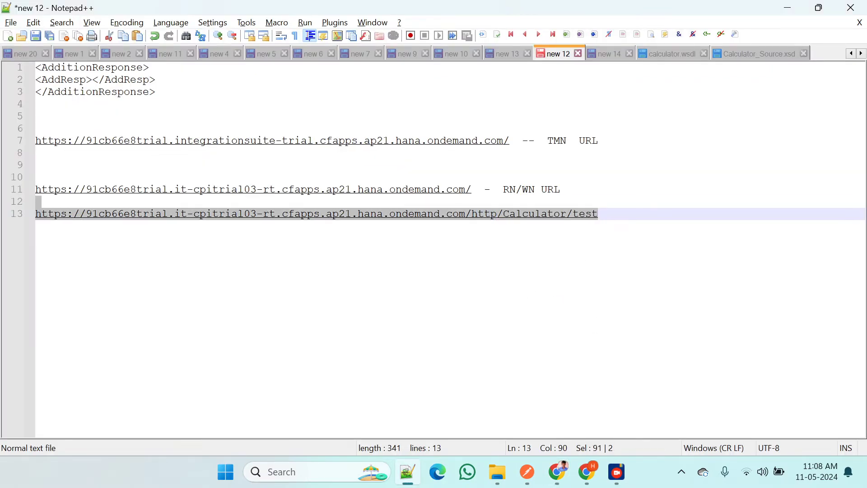
key("End")
key("Return")
key("Return")
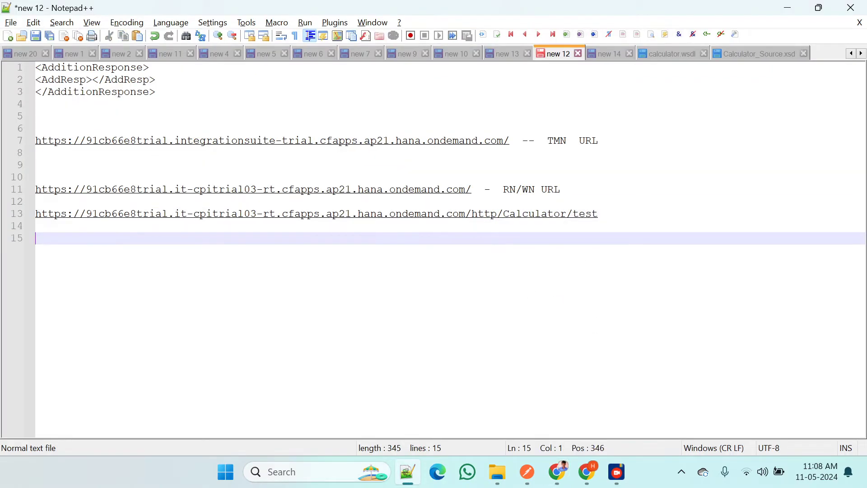
key("ctrl+v")
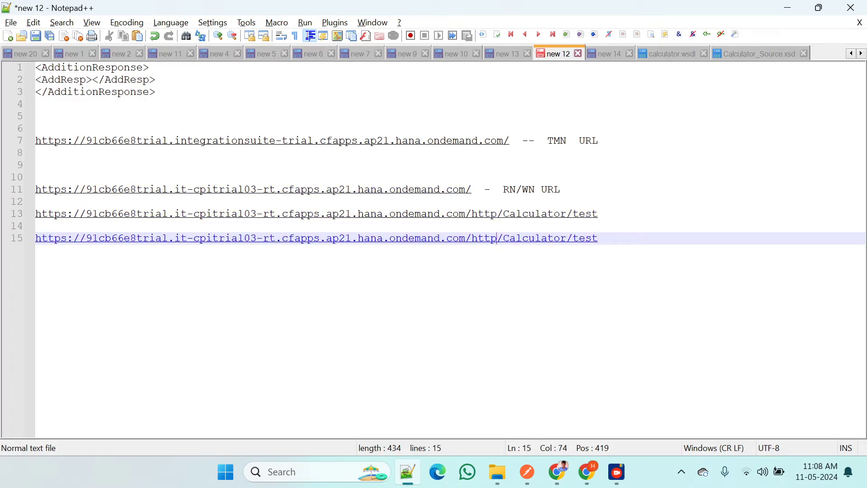
Replace http with cxf in the endpoint URL on line 15 and highlight test at its end
key("BackSpace")
key("BackSpace")
key("BackSpace")
key("BackSpace")
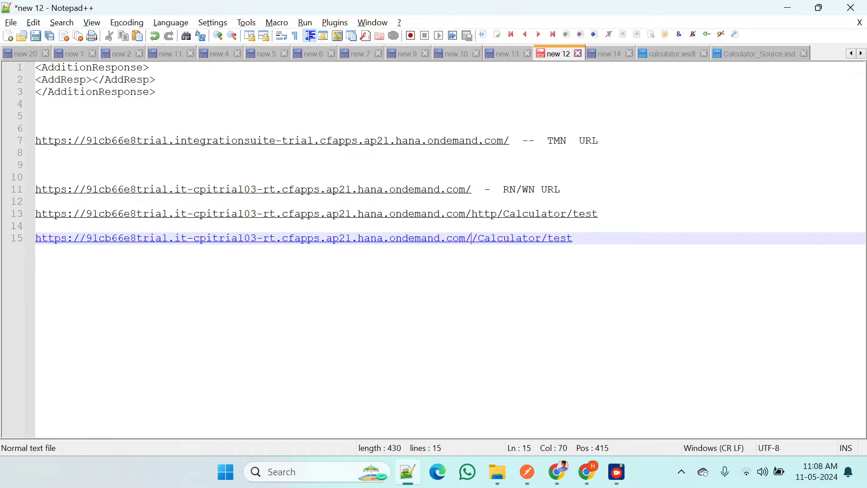
type("cxf")
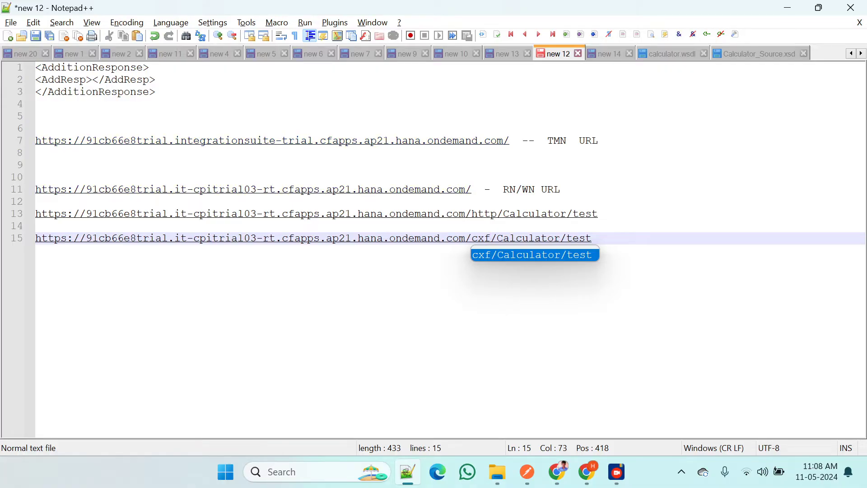
left_click(616, 471)
left_click(673, 374)
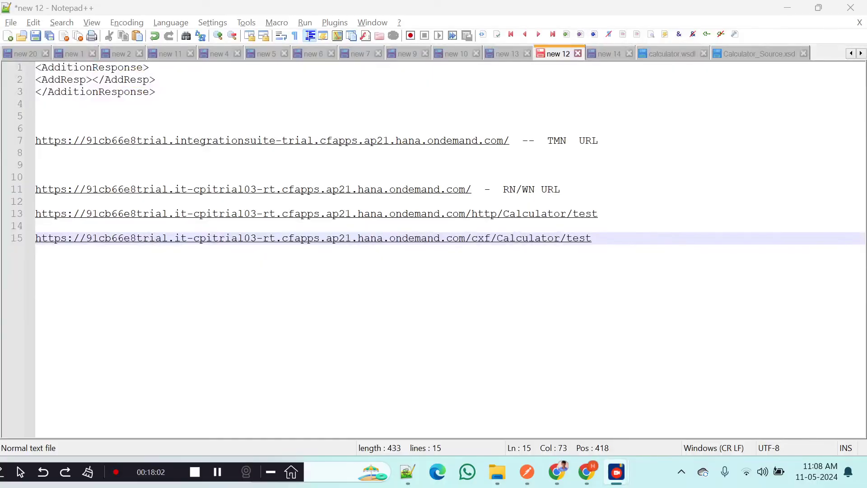
key("End")
key("ctrl+shift+Left")
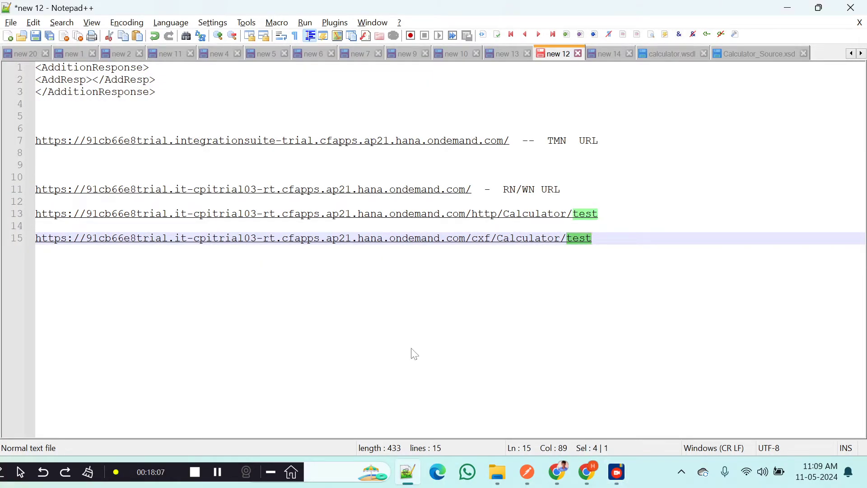
Switch to Integration Suite in Chrome and dismiss the News and Announcements message over the monitoring overview
mouse_move(559, 481)
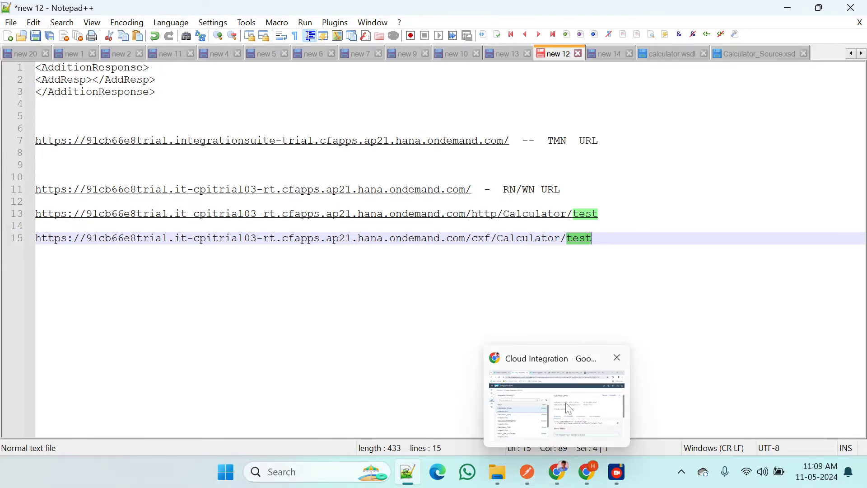
left_click(570, 413)
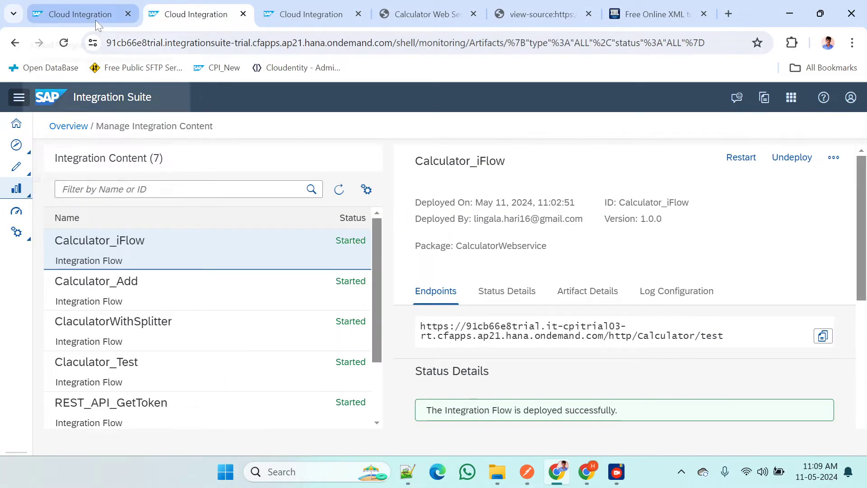
left_click(315, 17)
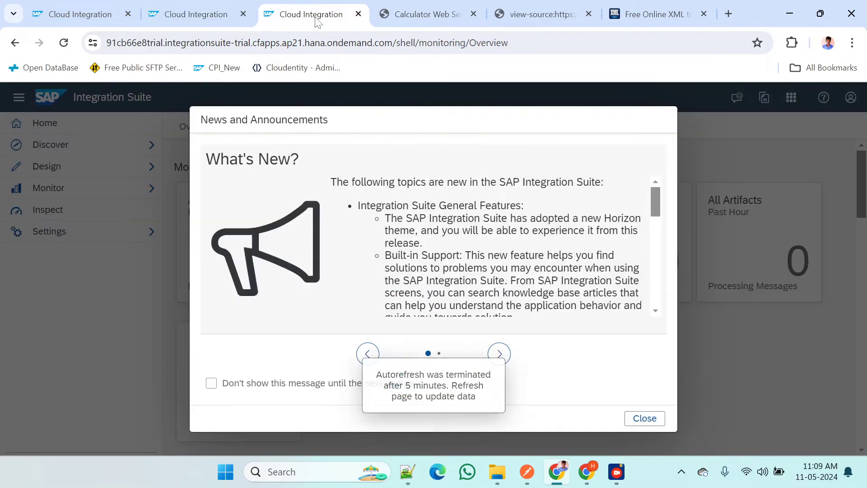
left_click(645, 419)
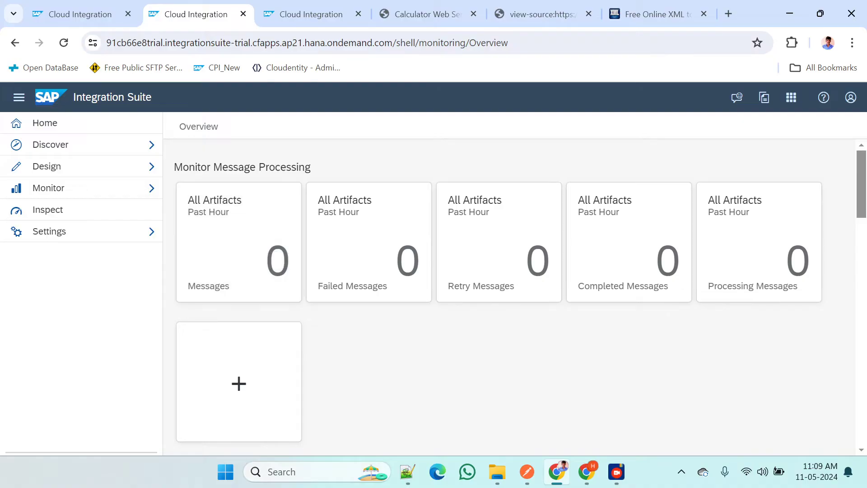
left_click(300, 11)
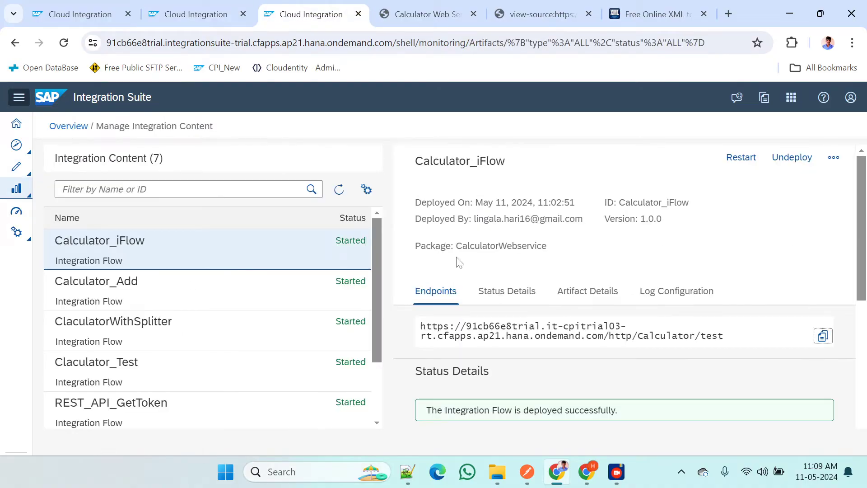
Switch to Postman and set the authorization type of the Calculator/test GET request to Basic Auth
left_click(526, 471)
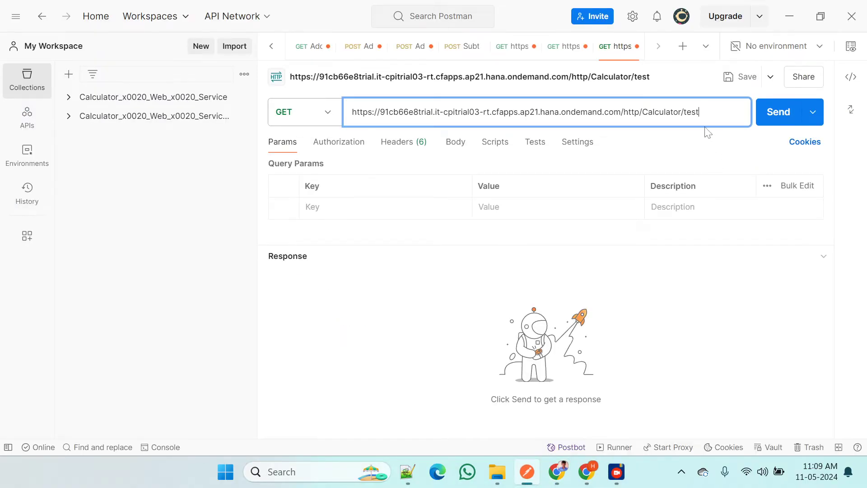
left_click(318, 144)
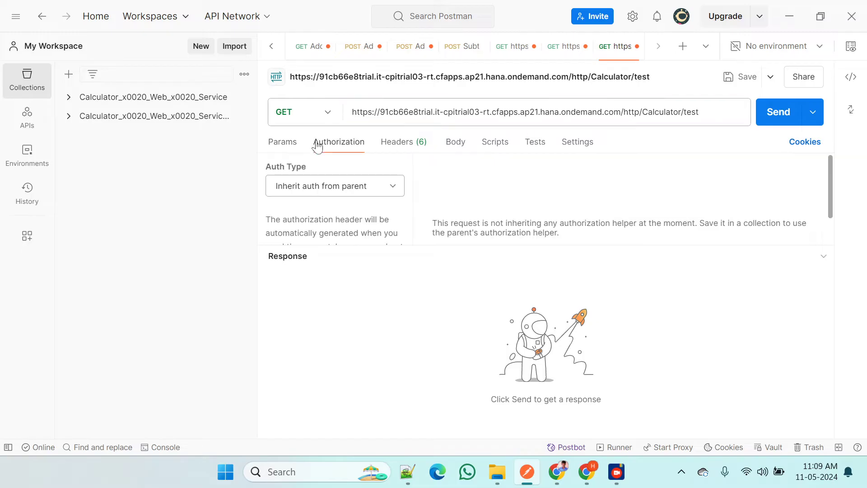
left_click(392, 187)
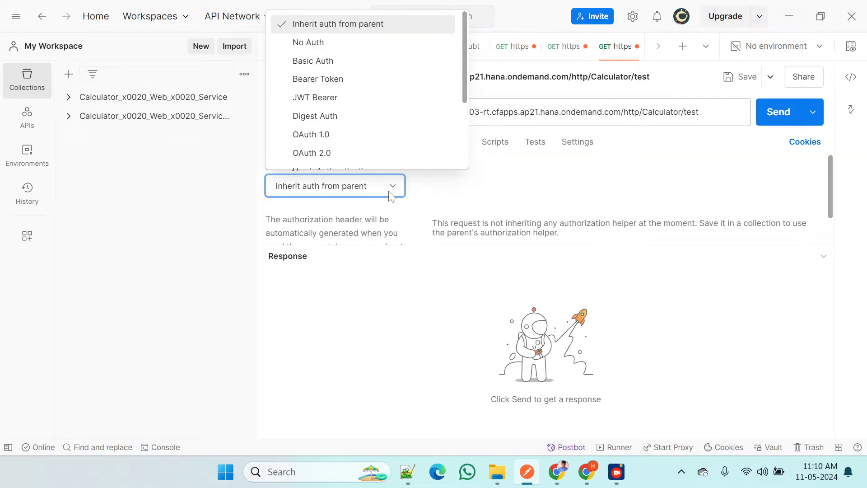
left_click(334, 67)
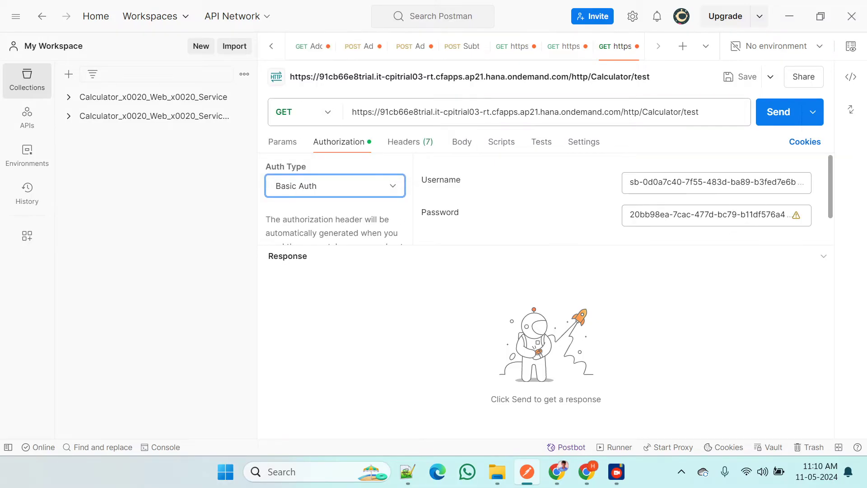
Set the request body type to raw and review the username and password fields of the Basic Auth settings
left_click(456, 144)
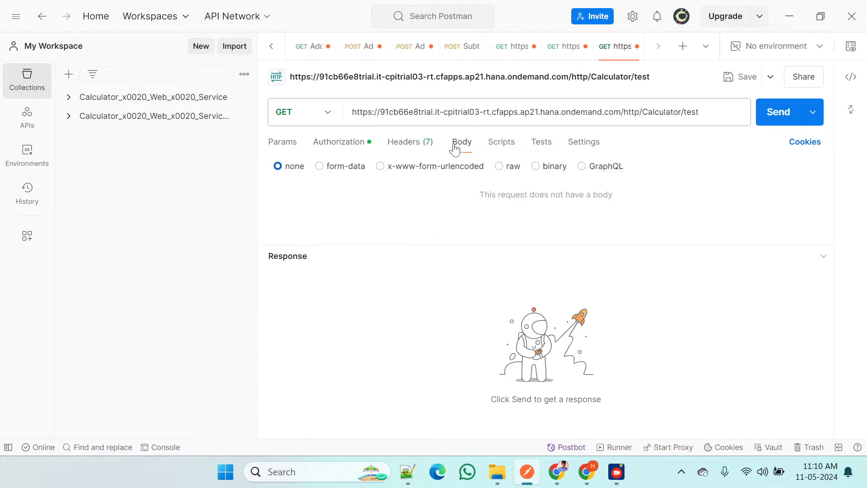
left_click(499, 166)
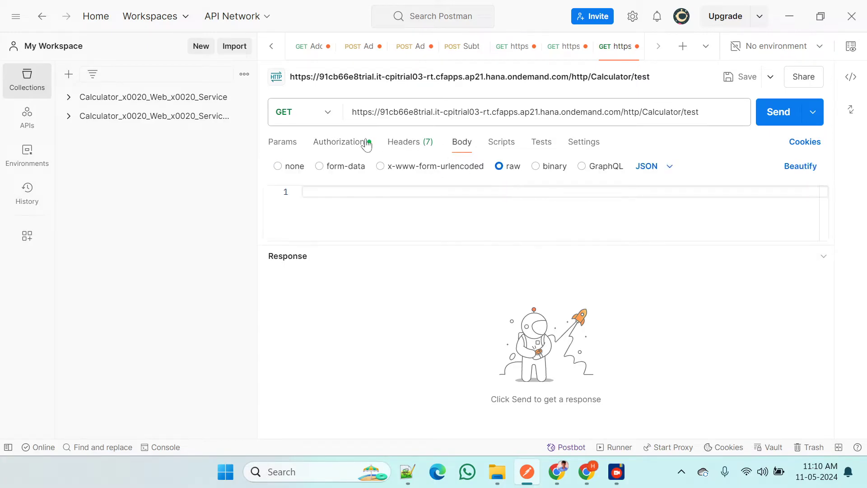
left_click(336, 142)
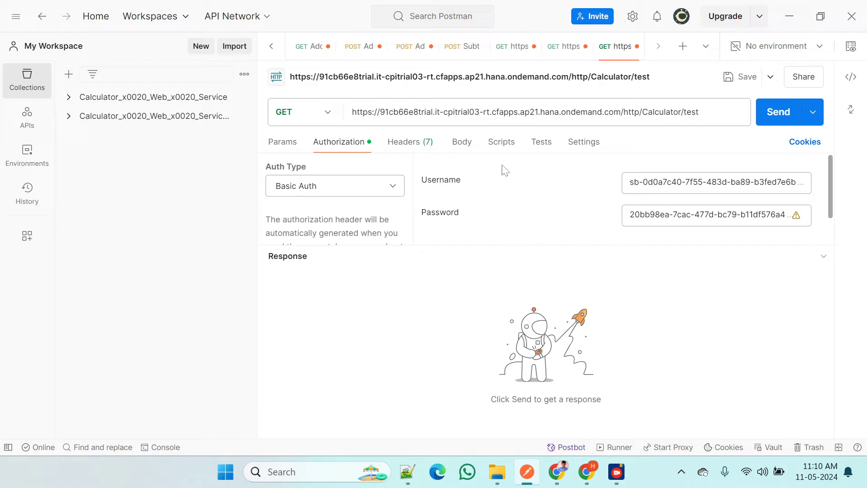
left_click(463, 151)
Search Google for sap btp cockpit in a new Chrome tab and open the SAP BTP Cockpit: Overview result
left_click(557, 471)
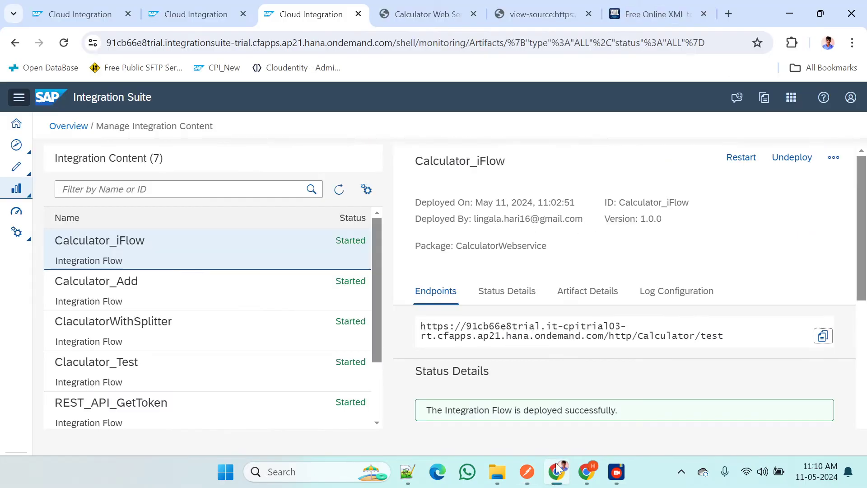
left_click(727, 13)
key("Down")
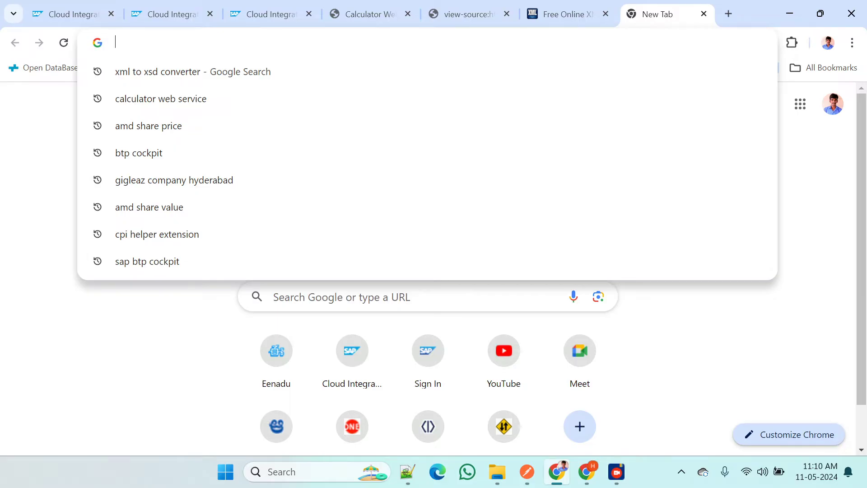
type("sap")
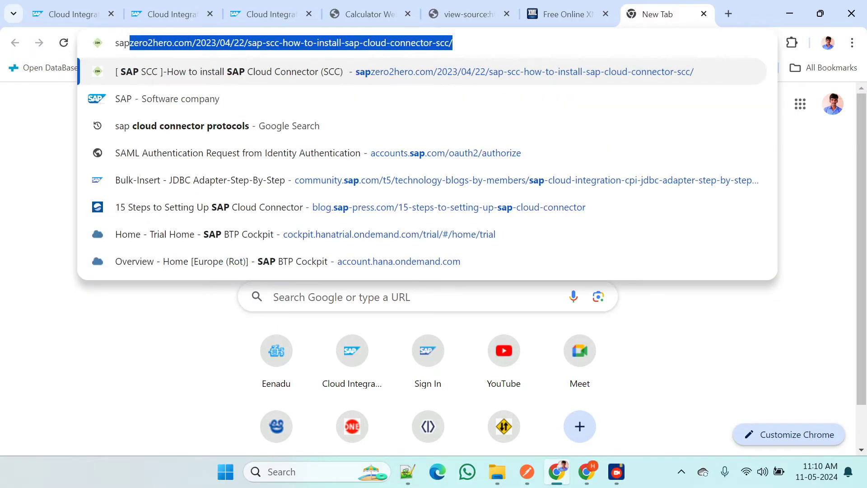
type("btp")
key("BackSpace")
key("BackSpace")
key("BackSpace")
key("BackSpace")
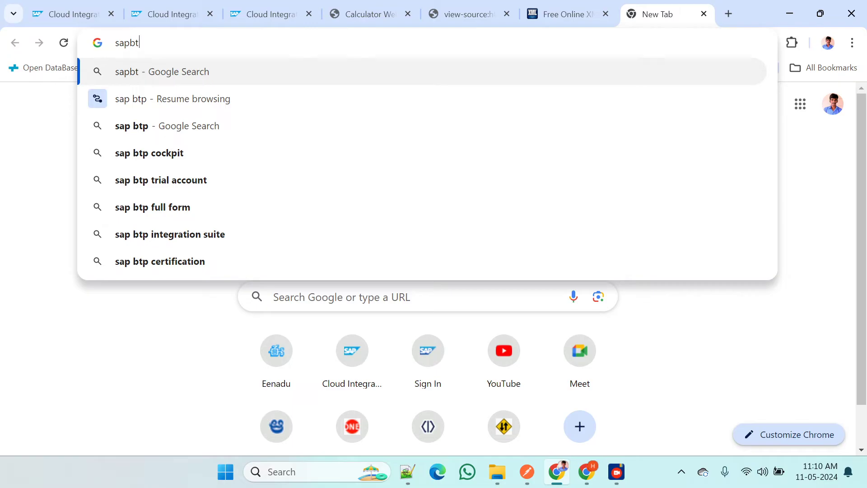
type("p btp")
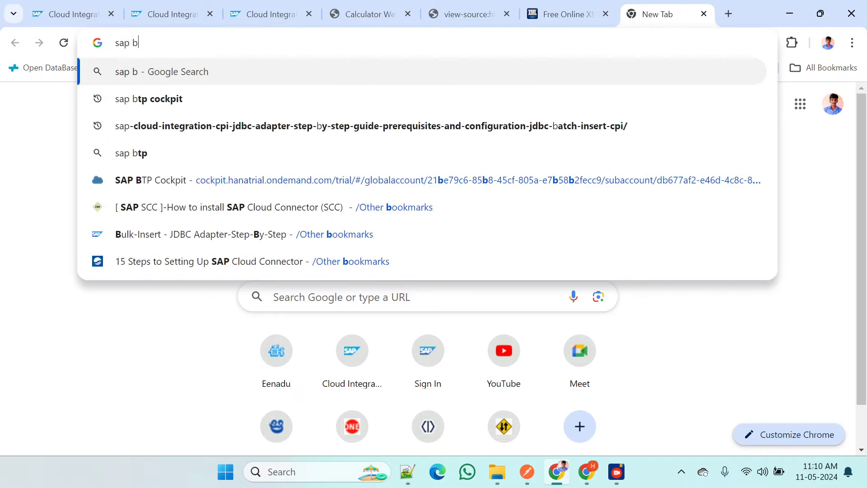
left_click(178, 100)
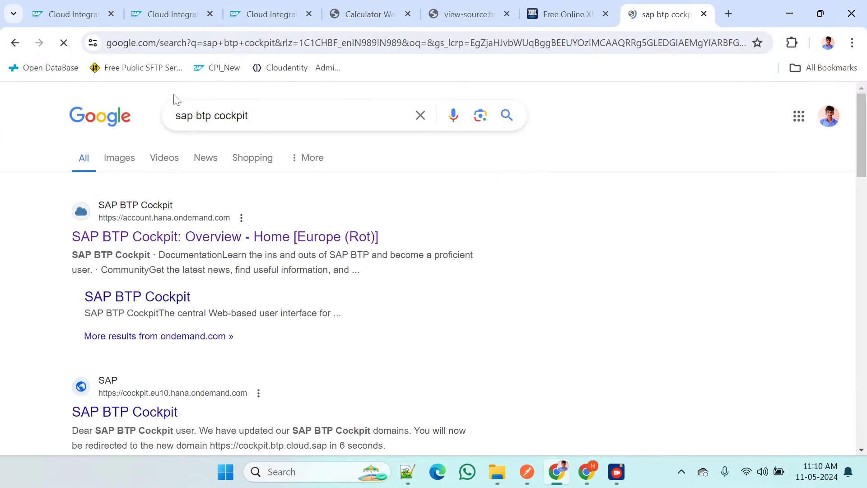
left_click(155, 244)
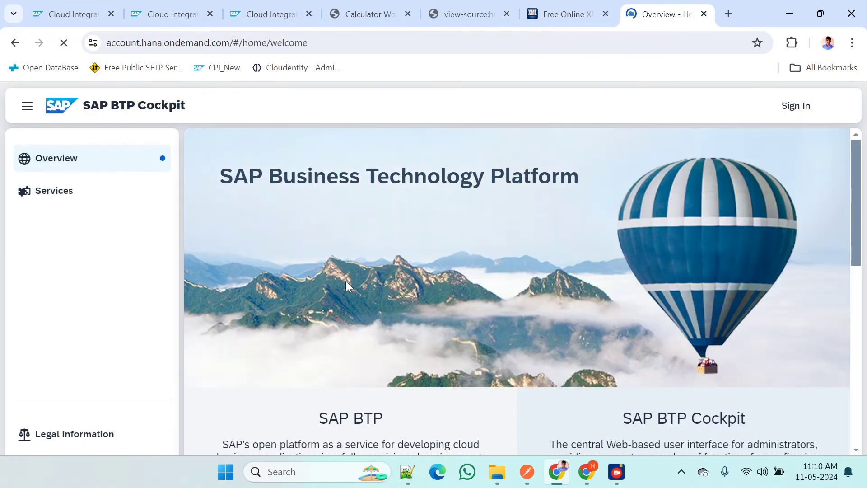
Sign in to SAP BTP Cockpit and go to the trial account through Trial Home
left_click(796, 106)
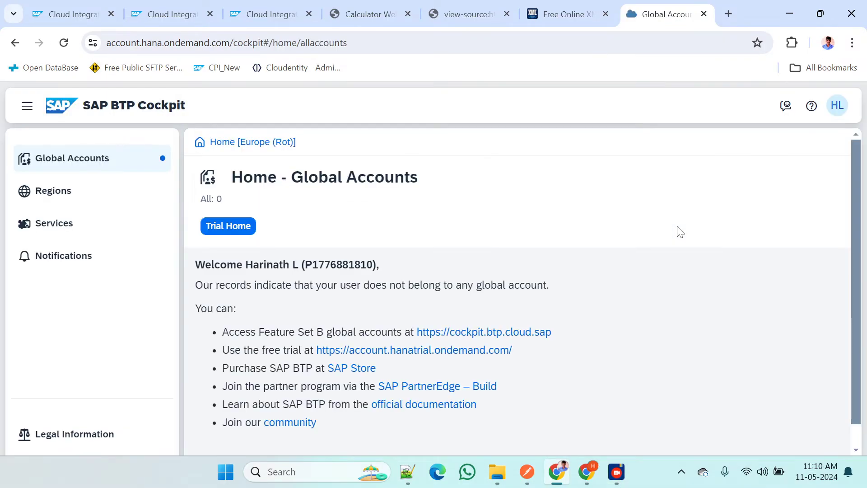
left_click(237, 227)
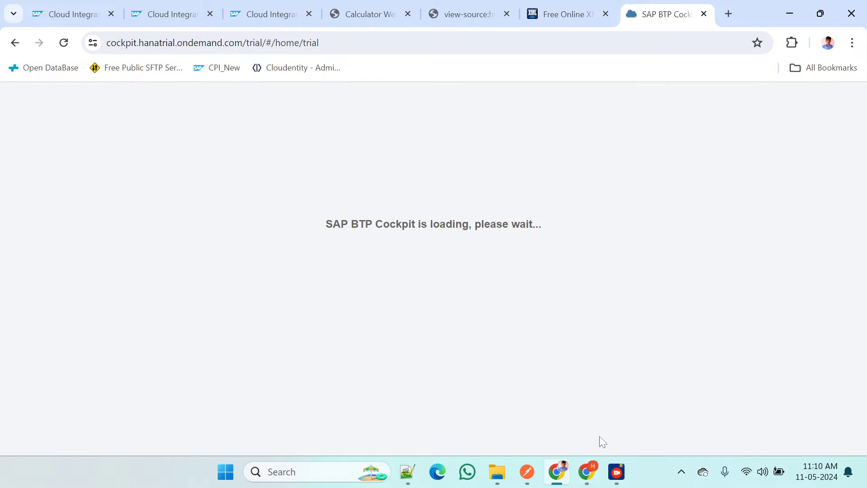
key("alt+Tab")
key("Escape")
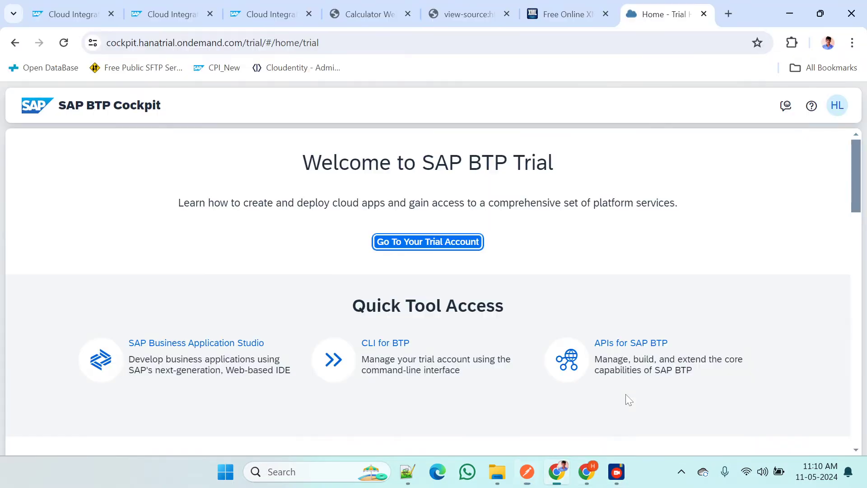
key("alt+Tab")
key("alt+Tab")
left_click(426, 239)
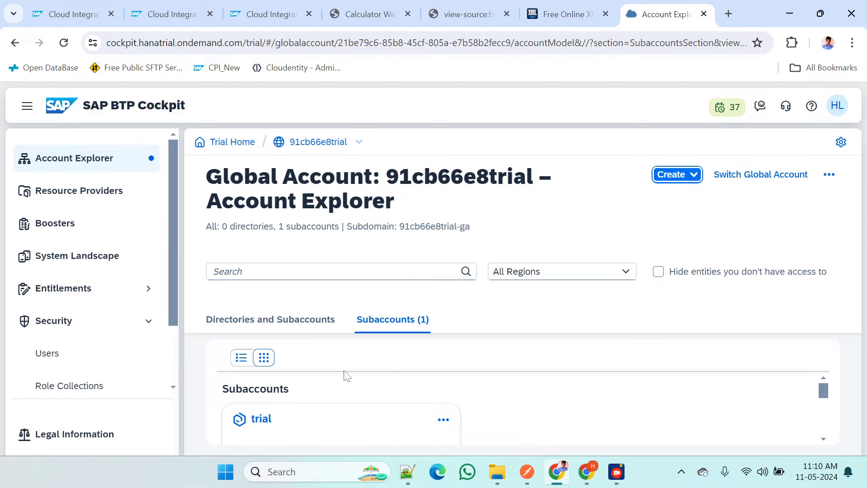
Open the trial subaccount and go to the service instances under Instances and Subscriptions
left_click_drag(820, 390, 819, 413)
left_click(315, 399)
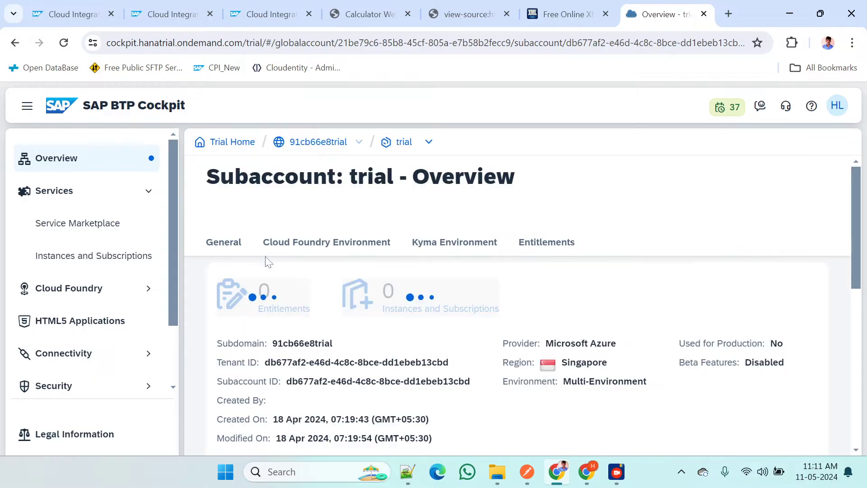
left_click(119, 263)
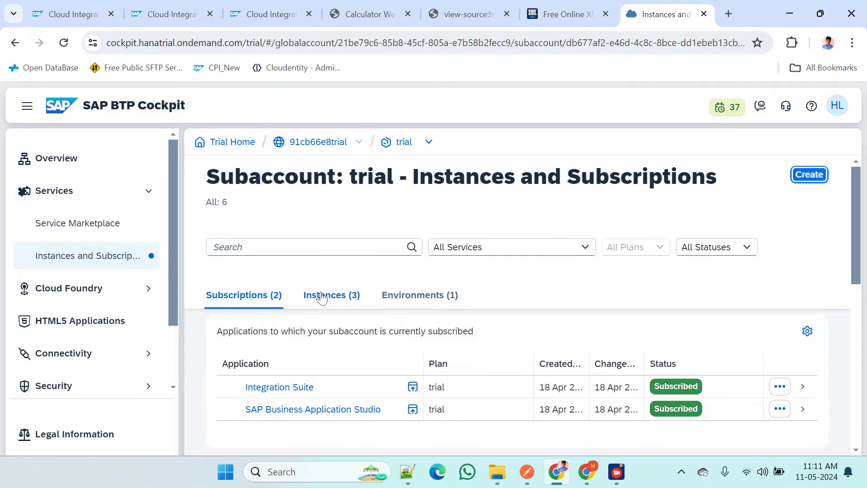
left_click(322, 295)
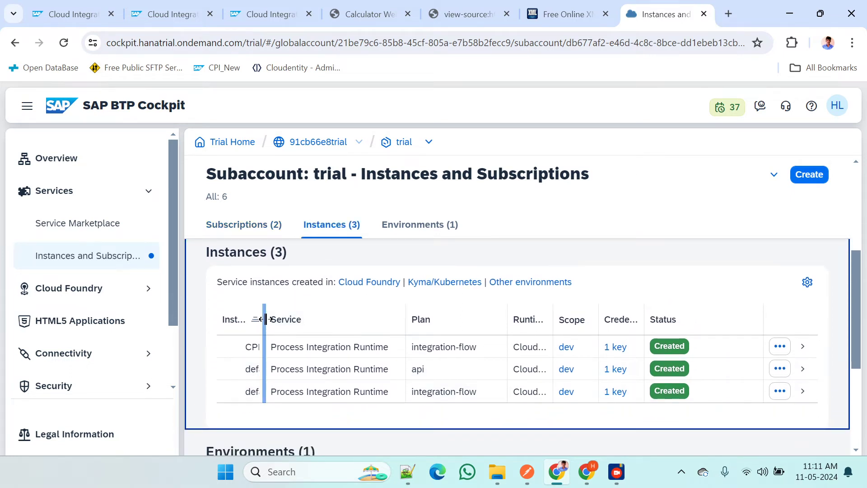
Widen the Instance column and open the details of the default integration-flow instance of Process Integration Runtime
left_click_drag(265, 319, 291, 319)
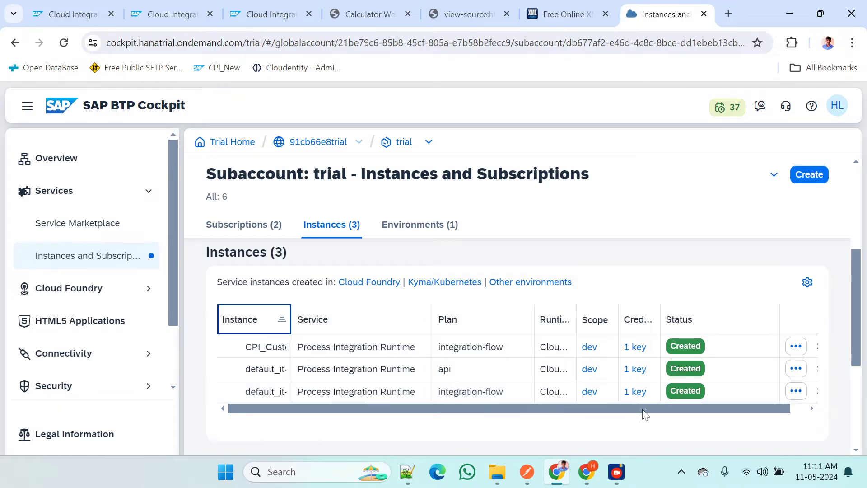
left_click_drag(644, 409, 716, 408)
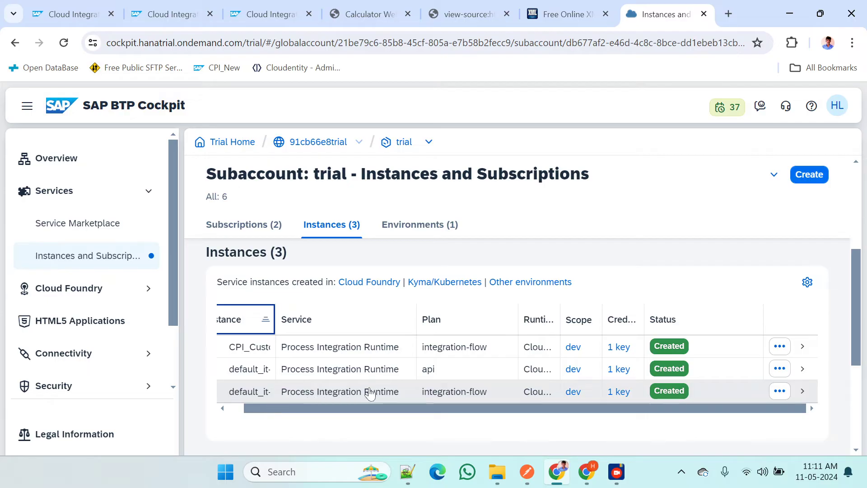
left_click(802, 391)
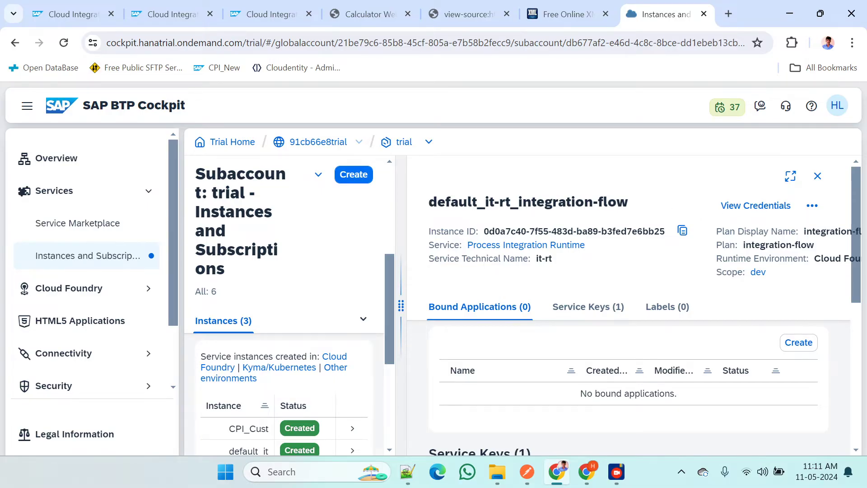
Switch to Postman, review the request's Basic Auth username and password fields, and return to the request body
key("alt+Tab")
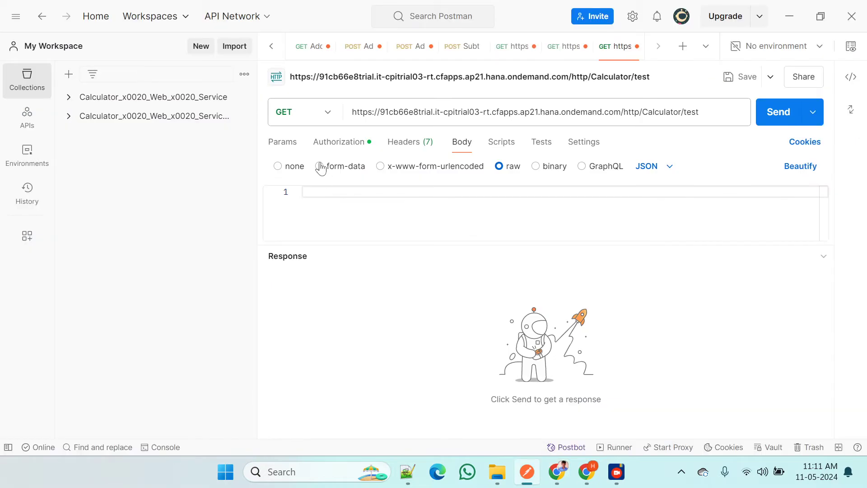
left_click(330, 152)
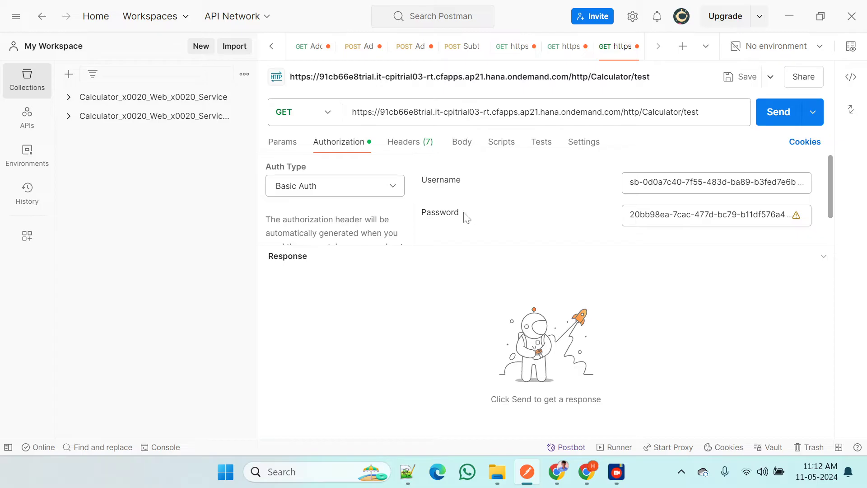
left_click(460, 141)
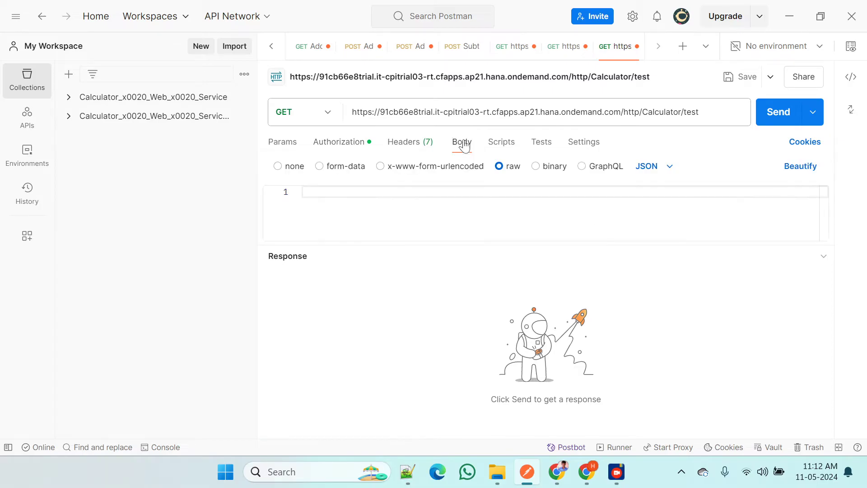
Copy the Addition XML from the new 13 file in Notepad++ into the raw request body in Postman and enlarge the body editor
key("alt+Tab")
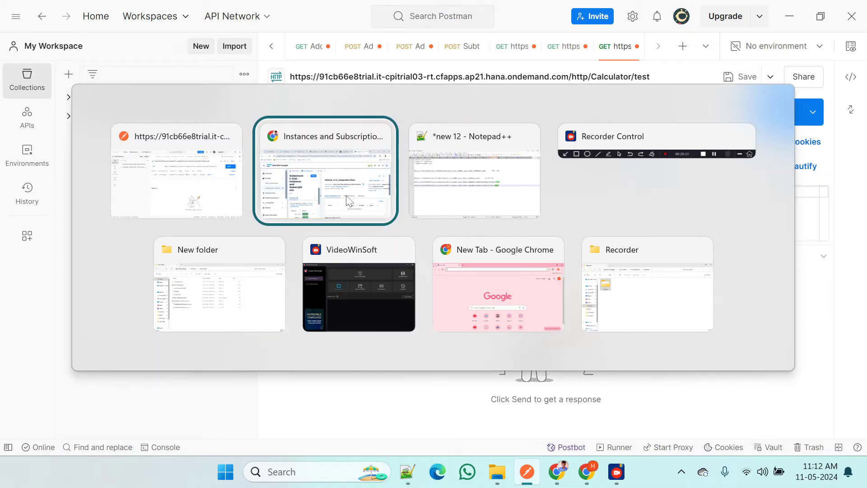
key("alt+Tab")
left_click(502, 53)
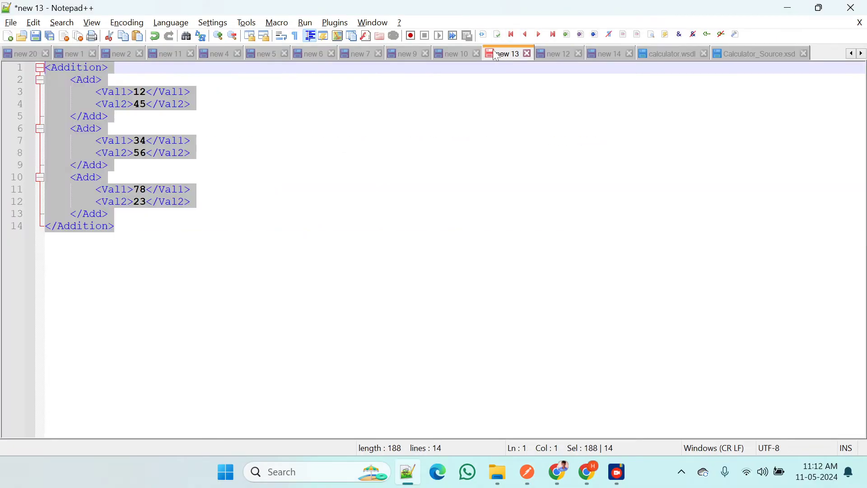
key("alt+Tab")
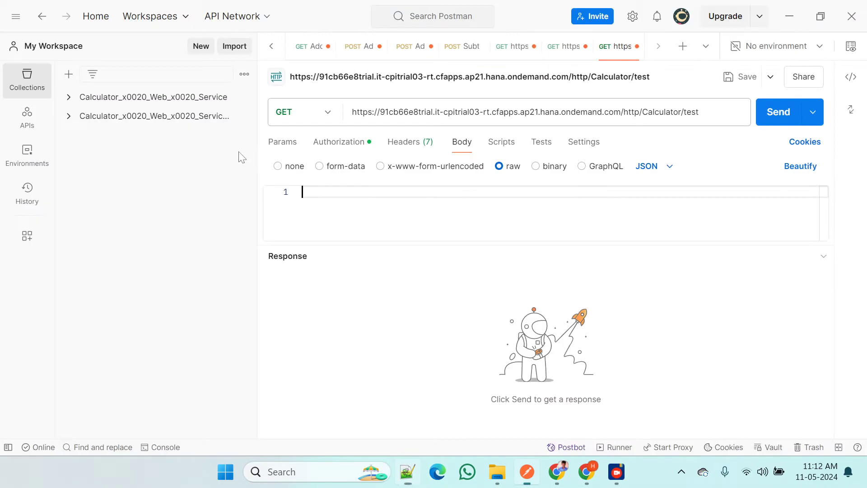
type("<Addition> \t<Add> \t\t<Val1>12</Val1> \t\t<Val2>45</Val2> \t</Add> \t<Add> \t\t<Val1>34</Val1> \t\t<Val2>56</Val2> \t</Add> \t<Add> \t\t<Val1>78</Val1> \t\t<Val2>23</Val2> \t</Add> </Addition>")
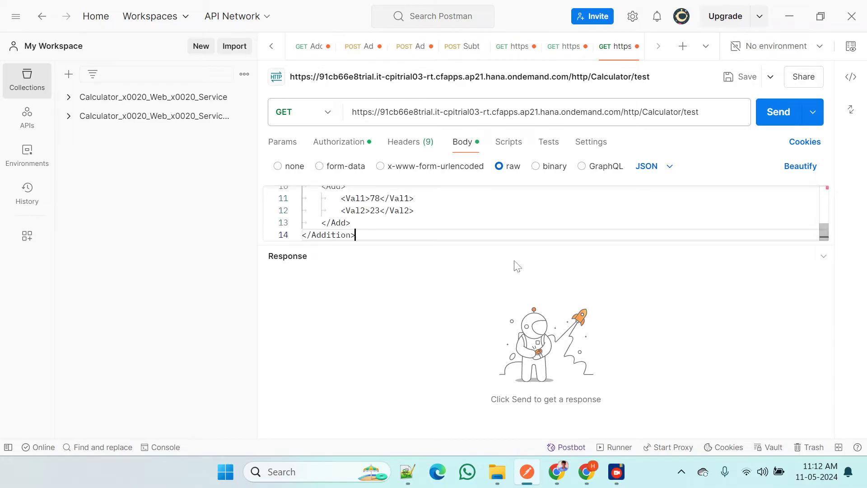
left_click_drag(518, 244, 518, 373)
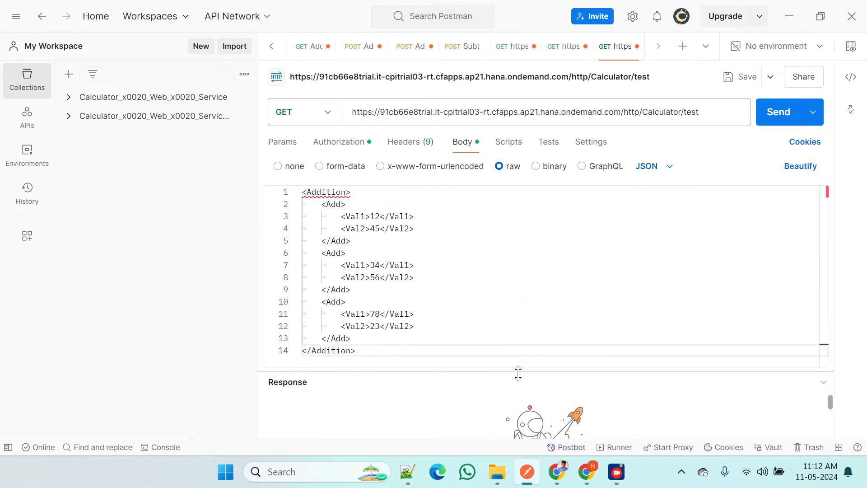
Delete the second and third Add blocks from the request body, keeping only the one with 12 and 45
left_click(351, 338)
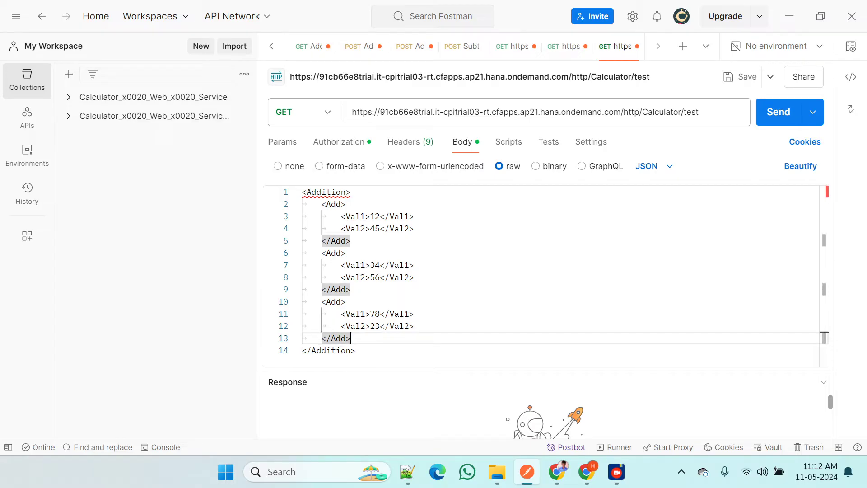
left_click_drag(350, 337, 276, 255)
key("BackSpace")
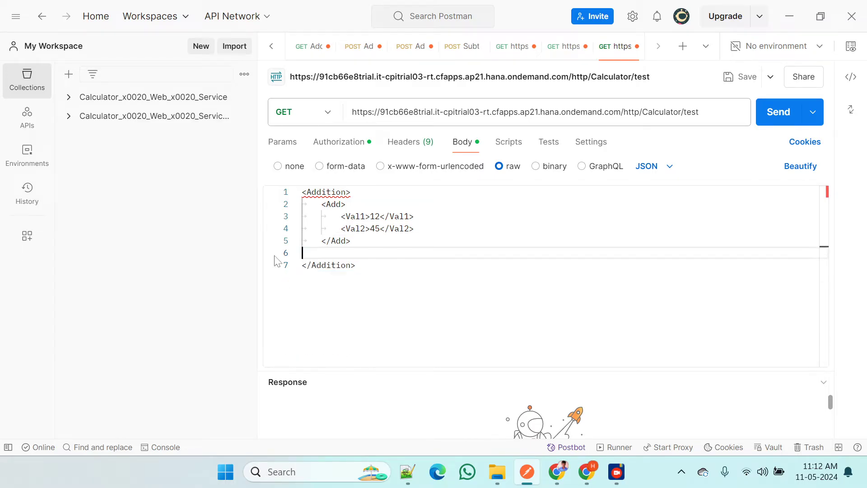
key("Delete")
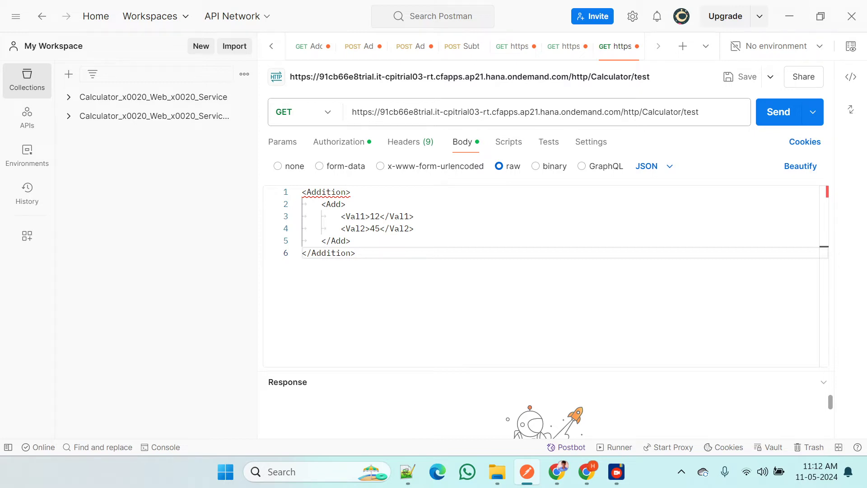
Send the Calculator/test request and check the AddResult value in the response
left_click_drag(521, 370, 522, 314)
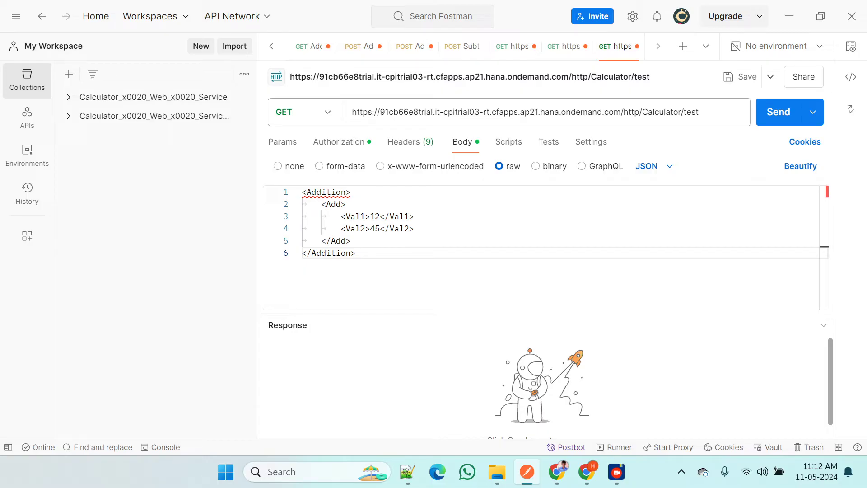
left_click(776, 116)
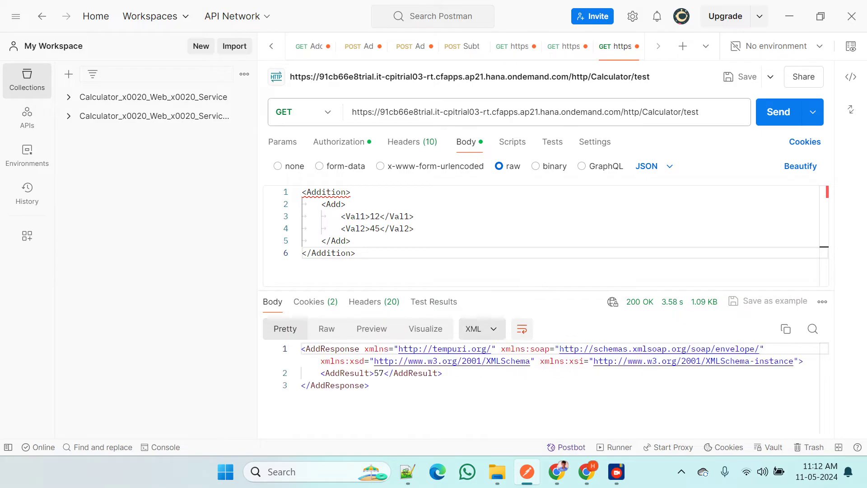
double_click(380, 373)
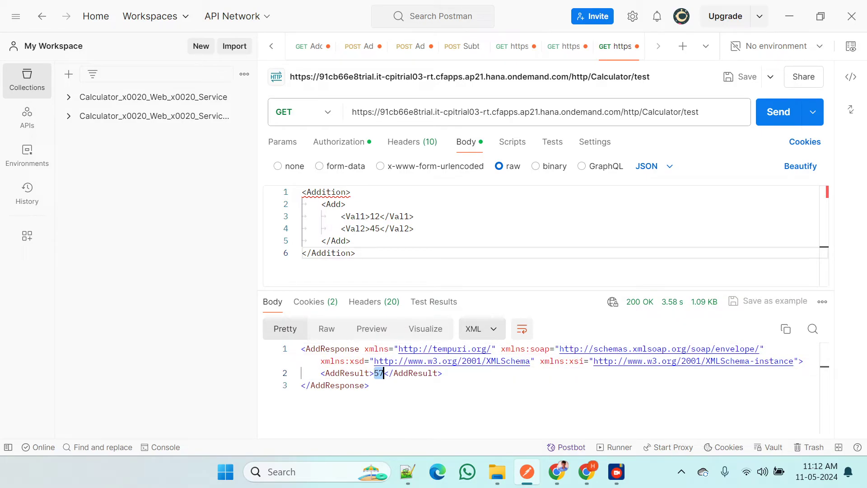
Switch to Integration Suite in Chrome, refresh Monitor Message Processing and review the status and properties of the Calculator_iFlow message
key("alt+Tab")
key("alt+Tab")
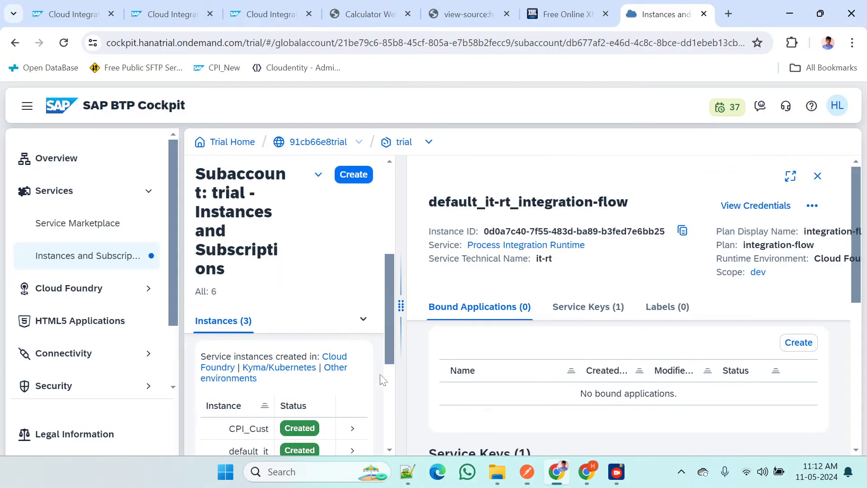
left_click(168, 9)
left_click(229, 243)
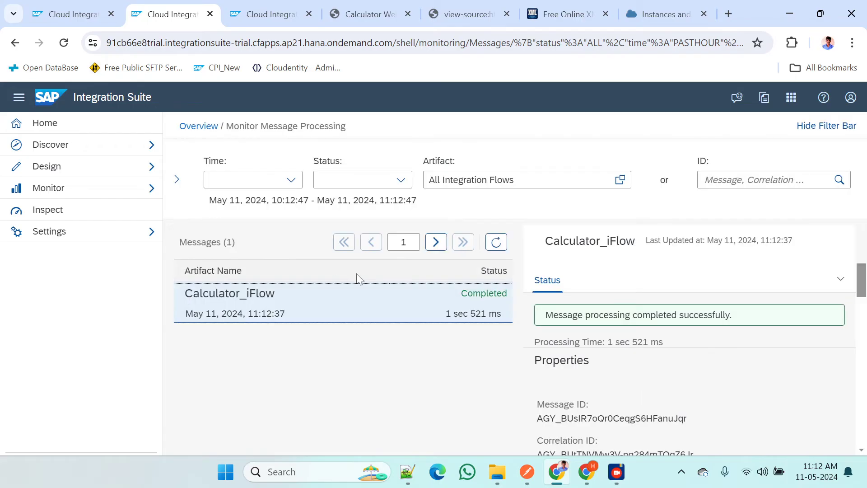
scroll(622, 357, "down", 3)
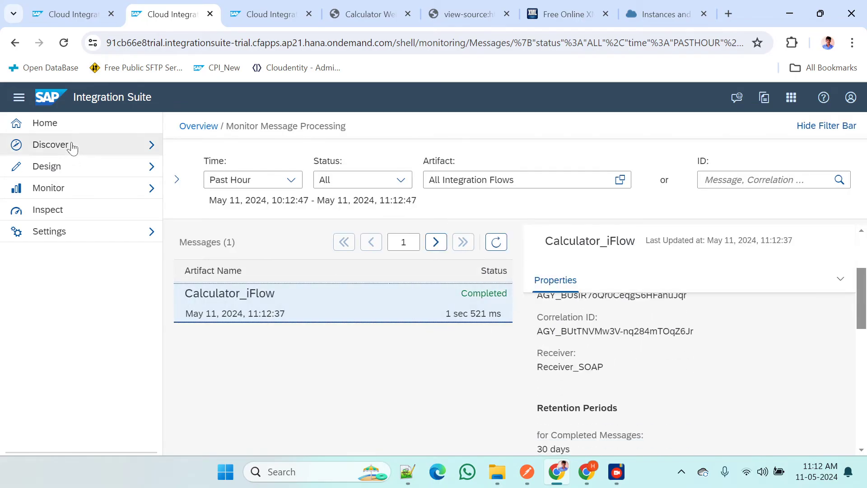
left_click(14, 102)
Enable Trace for Calculator_iFlow from its design page and return to Monitor Message Processing
left_click(55, 7)
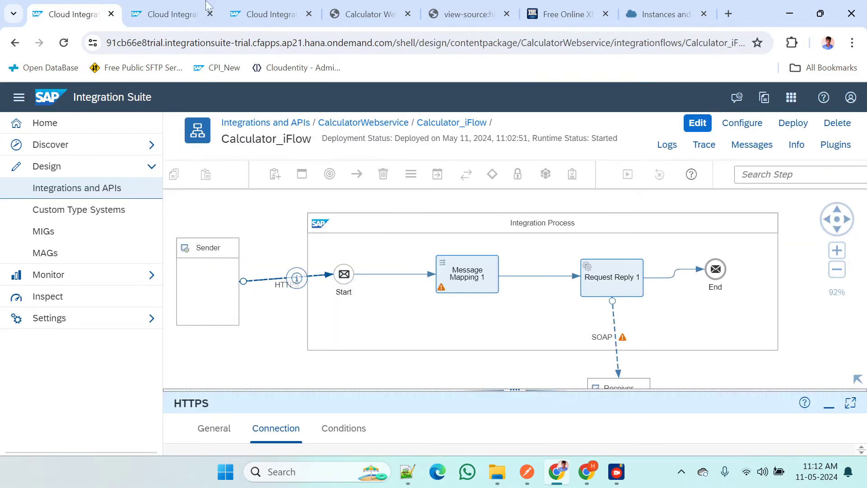
left_click(704, 145)
left_click(149, 7)
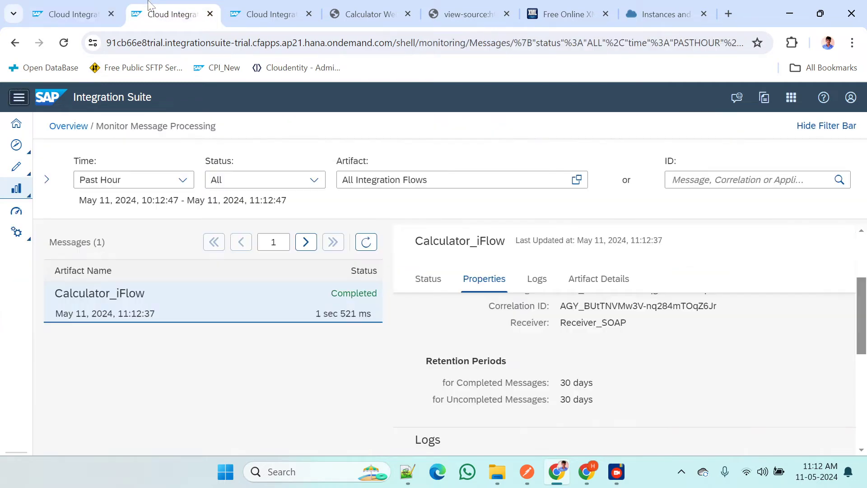
Switch to Postman and resend the Calculator/test request with the same Addition body
key("alt+Tab")
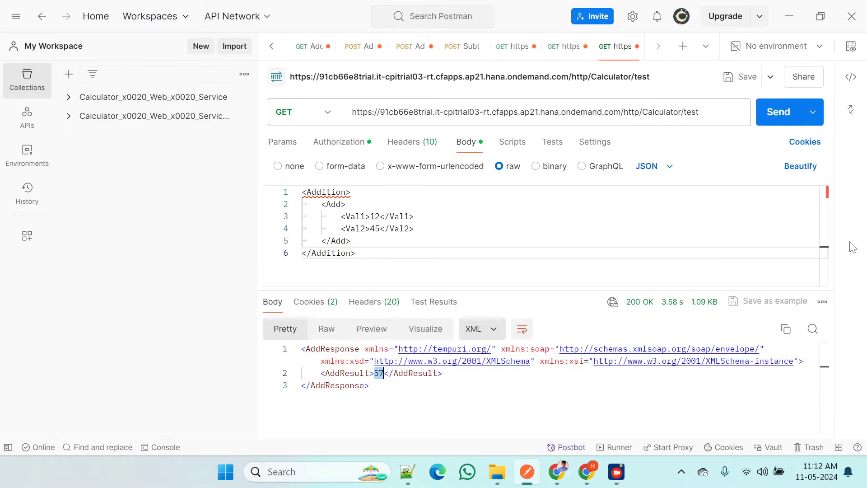
left_click(774, 112)
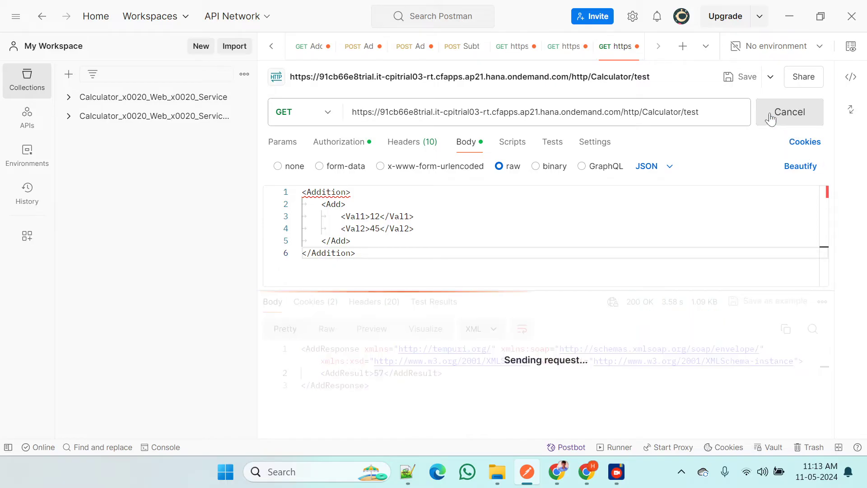
left_click(491, 112)
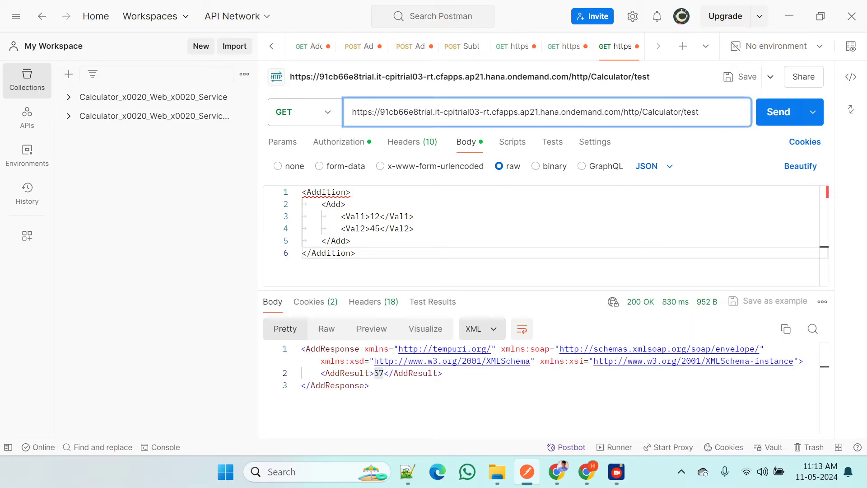
Refresh the message list in Integration Suite and open the Trace log of the newest Calculator_iFlow message
key("alt+Tab")
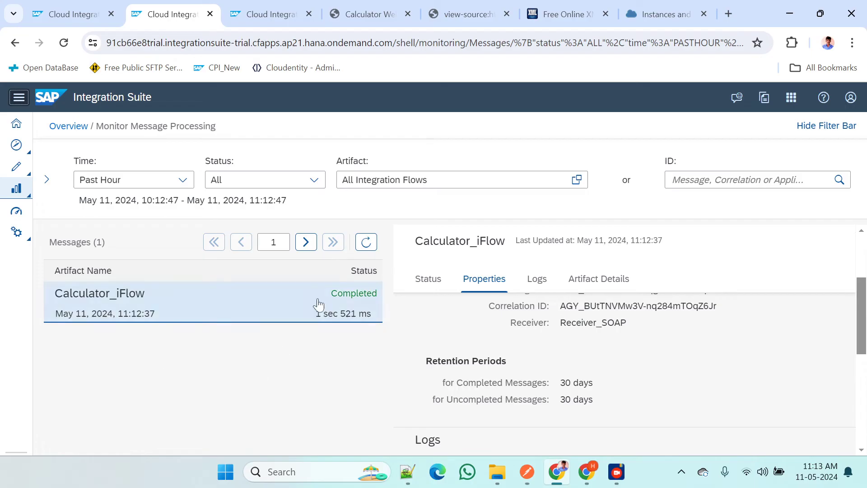
left_click(366, 243)
left_click(320, 289)
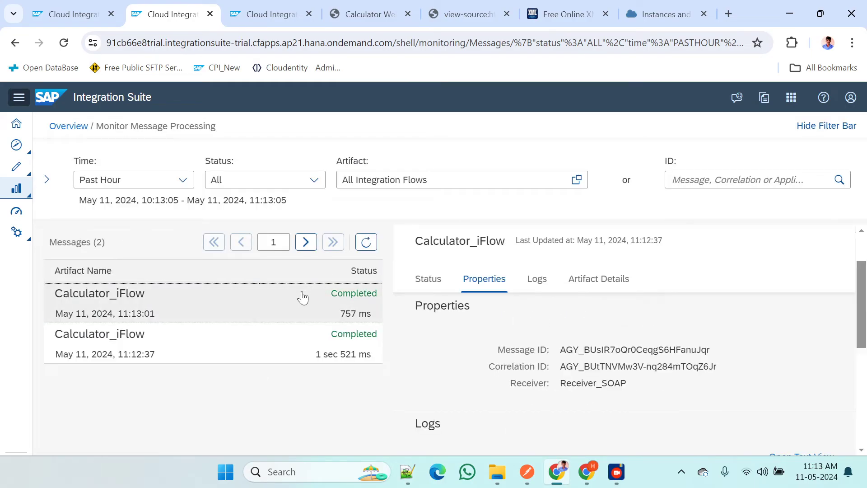
scroll(629, 350, "down", 3)
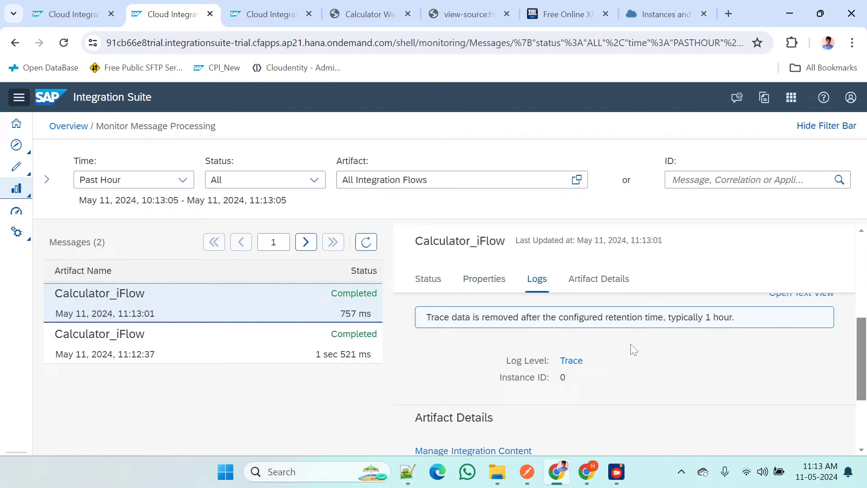
left_click(571, 360)
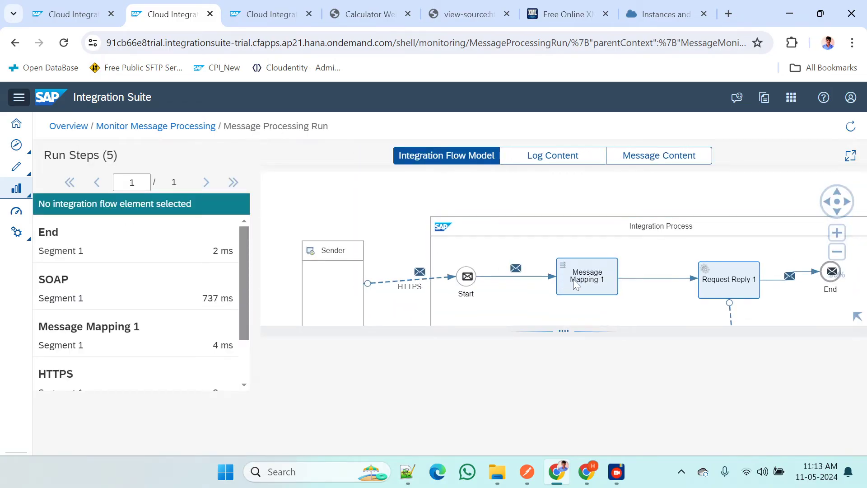
Examine the message payload before the Message Mapping 1 step in the processing run
left_click(574, 282)
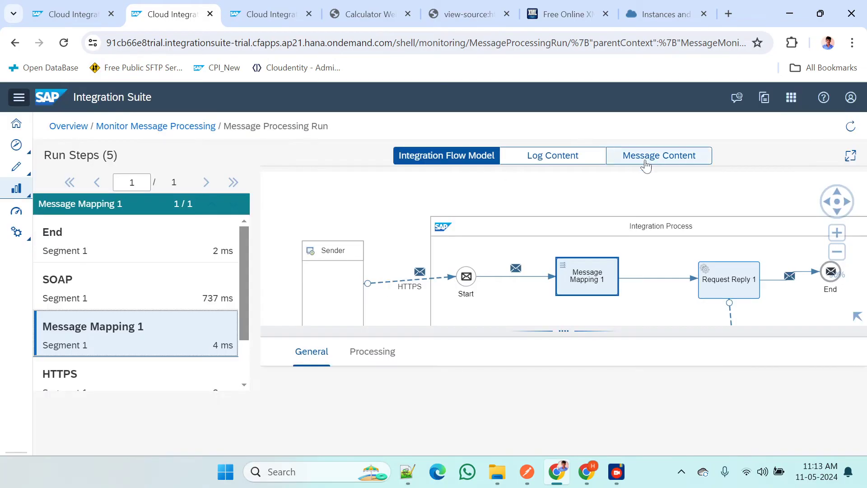
left_click(645, 165)
left_click(457, 210)
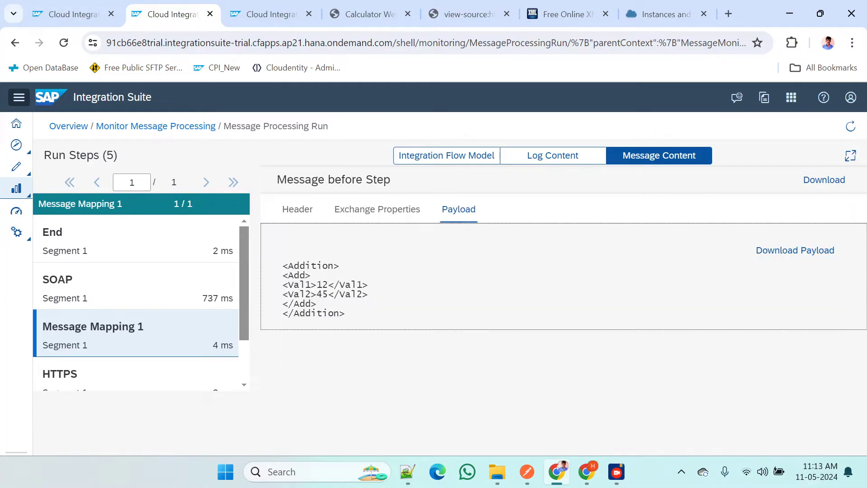
left_click_drag(283, 262, 345, 315)
left_click_drag(370, 326, 282, 267)
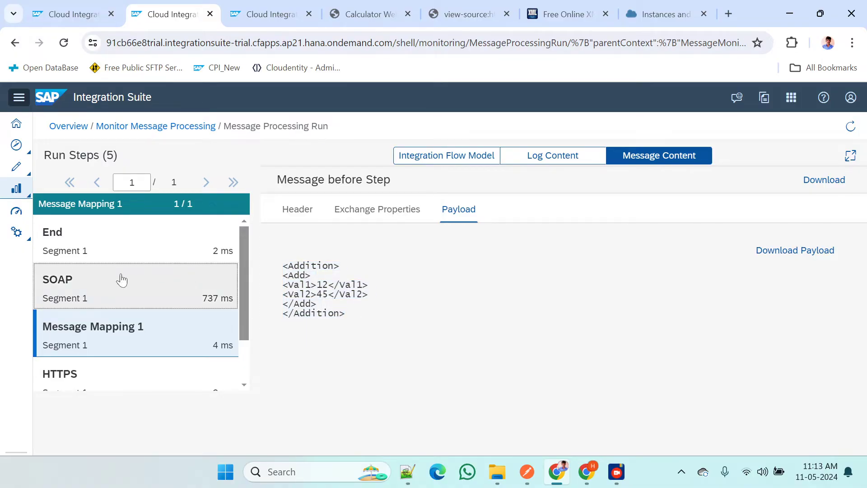
Examine the mapped payload of the SOAP run step
left_click(121, 275)
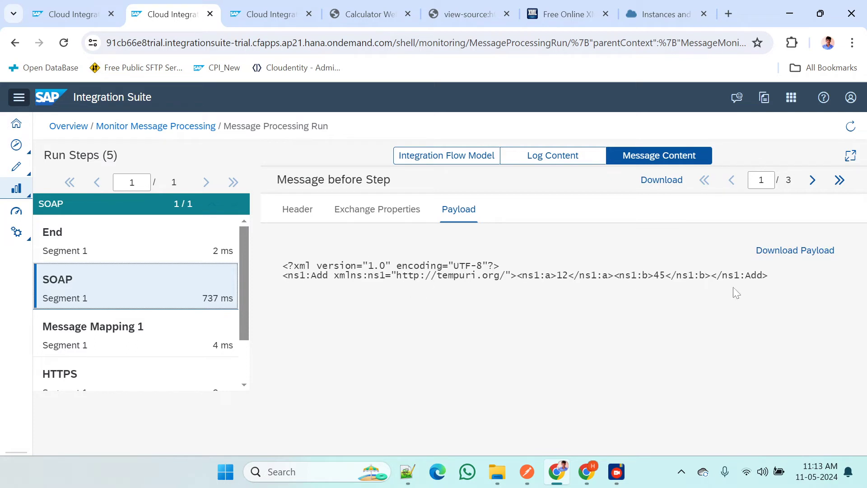
left_click_drag(770, 278, 278, 261)
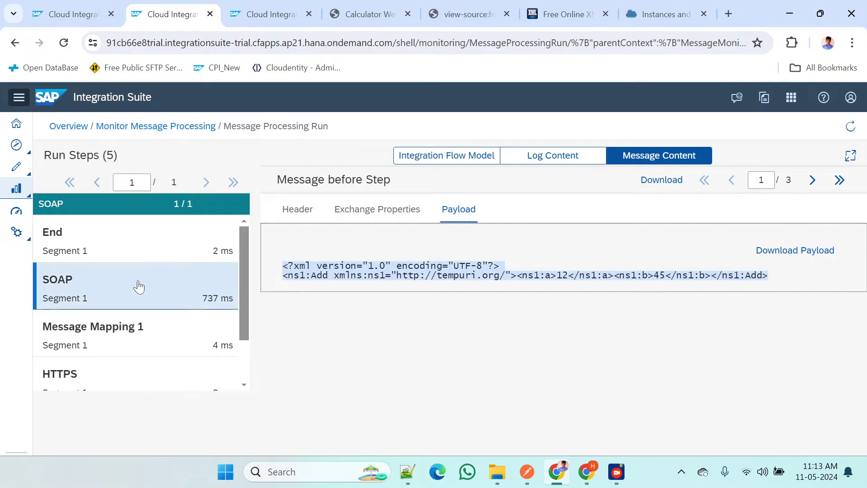
left_click(328, 286)
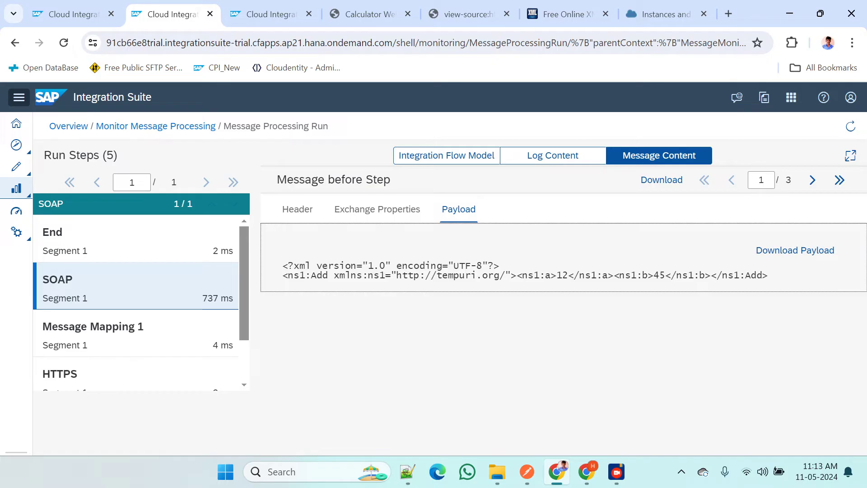
Inspect the payloads before the SOAP and End run steps, and compare them with the Addition source XML in Notepad++
key("ctrl+a")
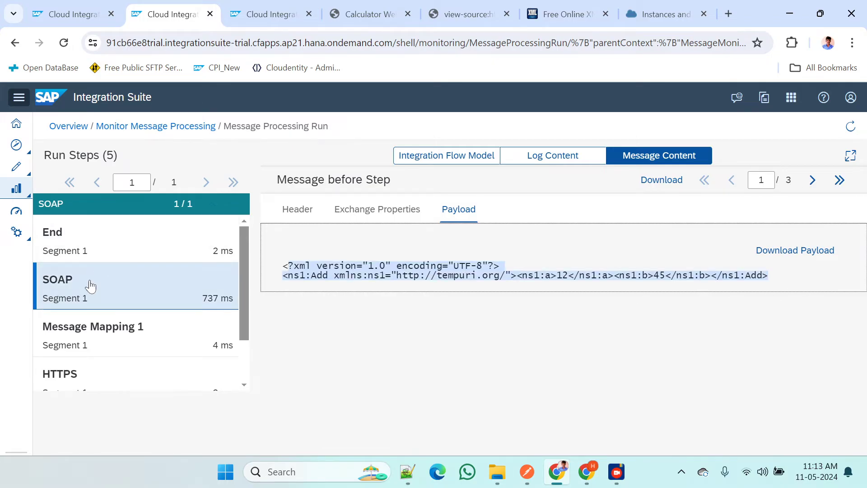
left_click(79, 251)
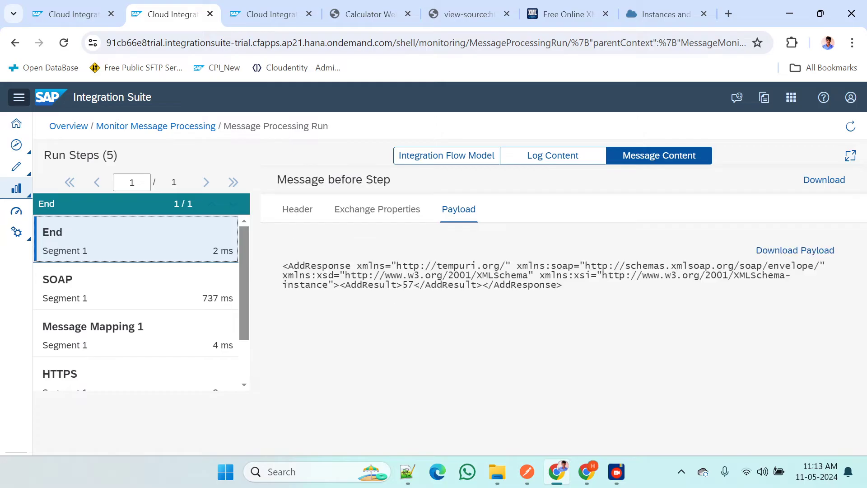
left_click(415, 284)
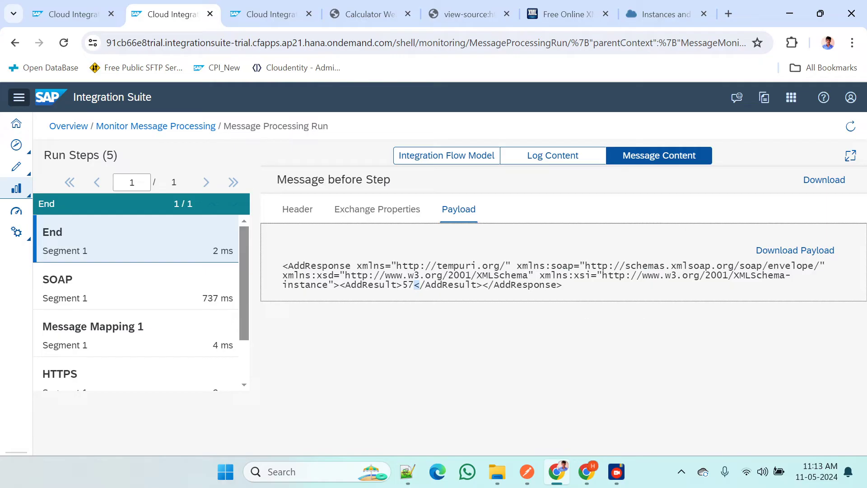
left_click(560, 285)
key("alt+Tab")
key("alt+Tab")
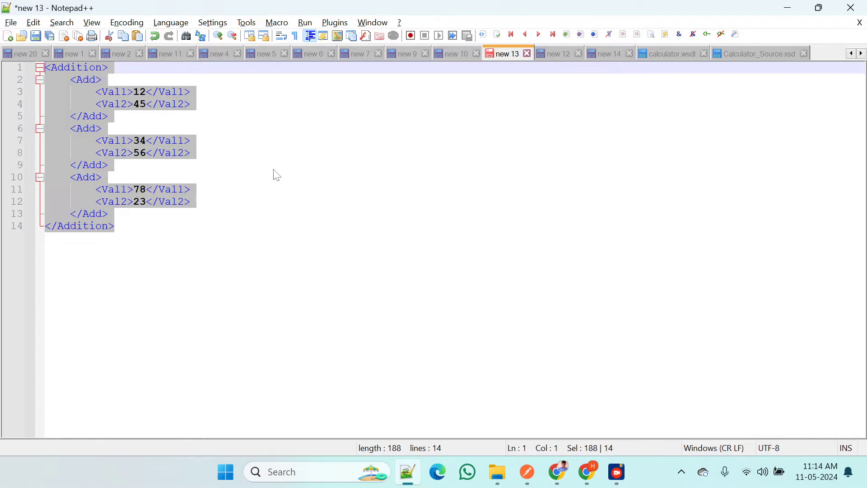
key("alt+Tab")
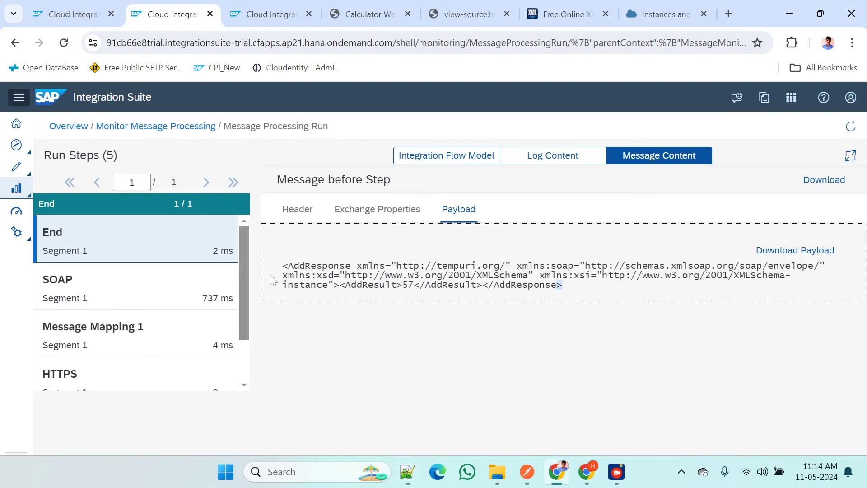
Switch to Notepad++ and copy the three-line AdditionResponse XML block from the "new 12" document
key("alt+Tab")
key("alt+Tab")
key("alt+Tab")
left_click(548, 56)
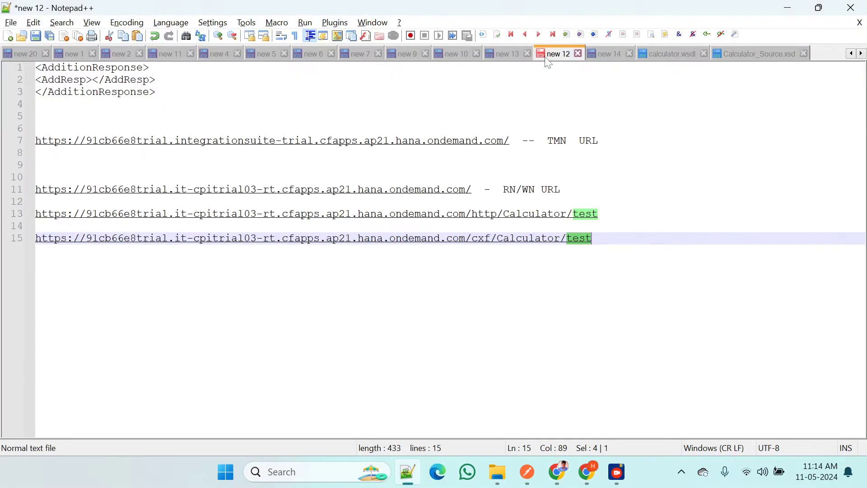
left_click(155, 92)
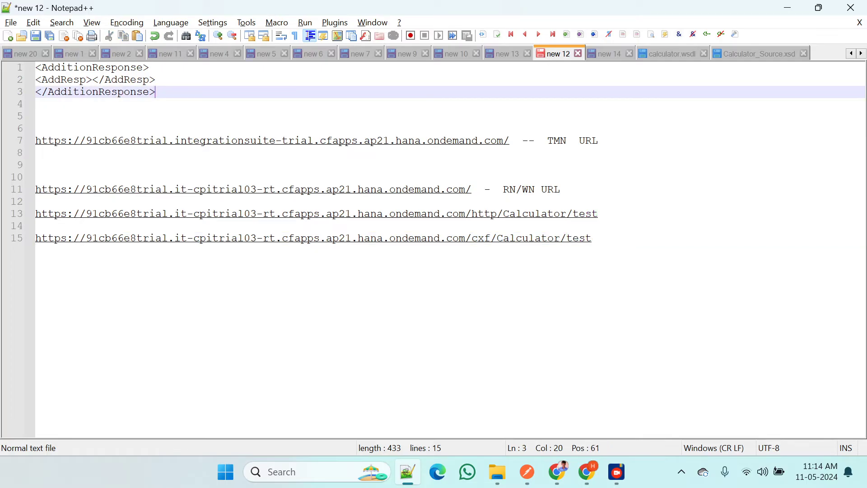
left_click_drag(155, 91, 4, 75)
key("ctrl+c")
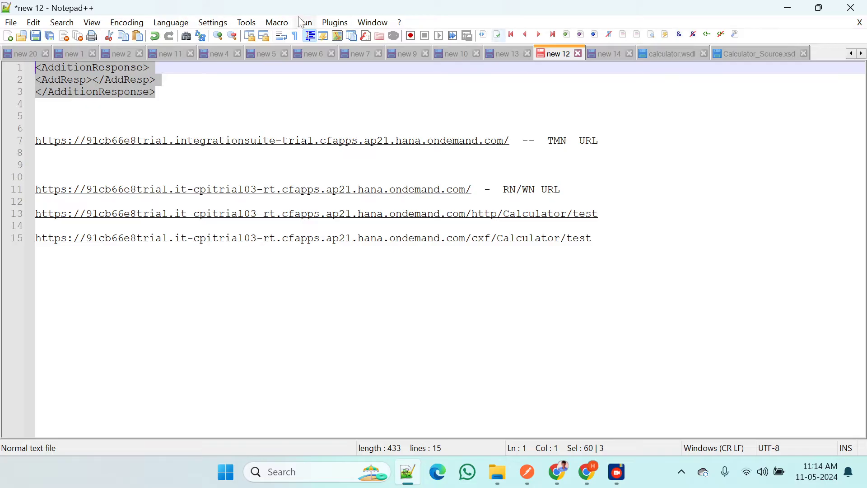
Paste the AdditionResponse XML into a new document and enter 57 as the AddResp value
left_click(7, 36)
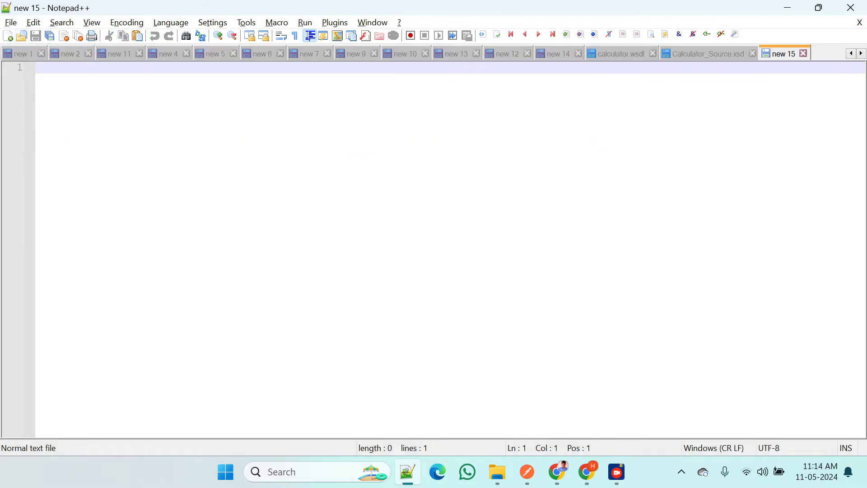
key("ctrl+v")
left_click(92, 80)
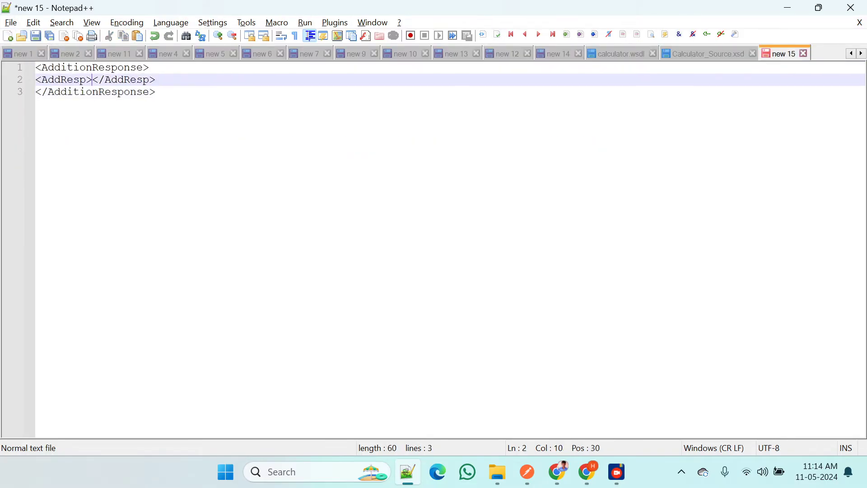
type("57")
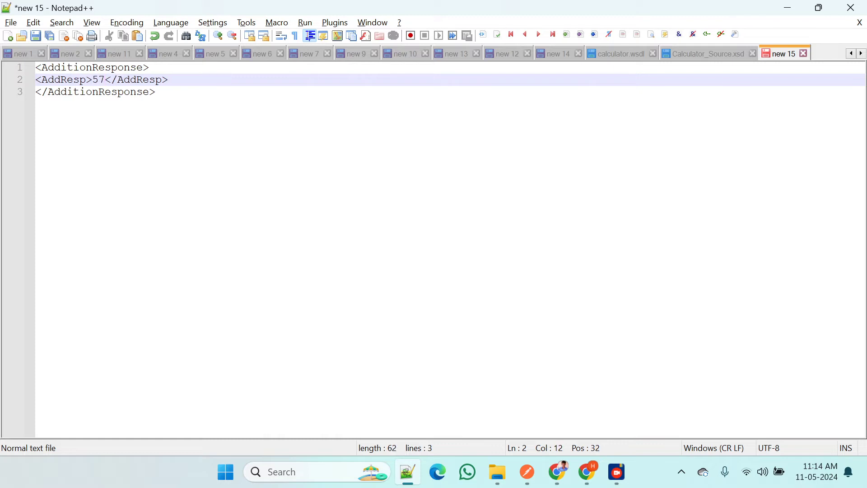
Set the new document's language to XML and format it with the XML Tools Pretty print command
left_click(168, 22)
left_click(193, 375)
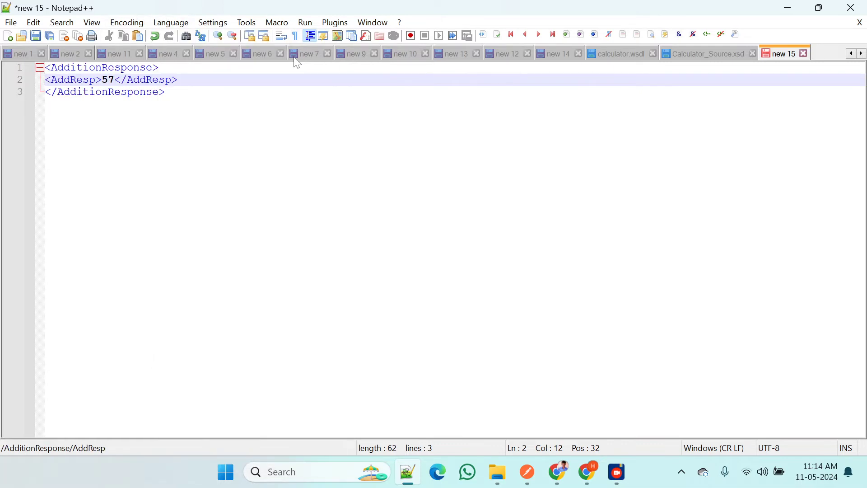
left_click(336, 23)
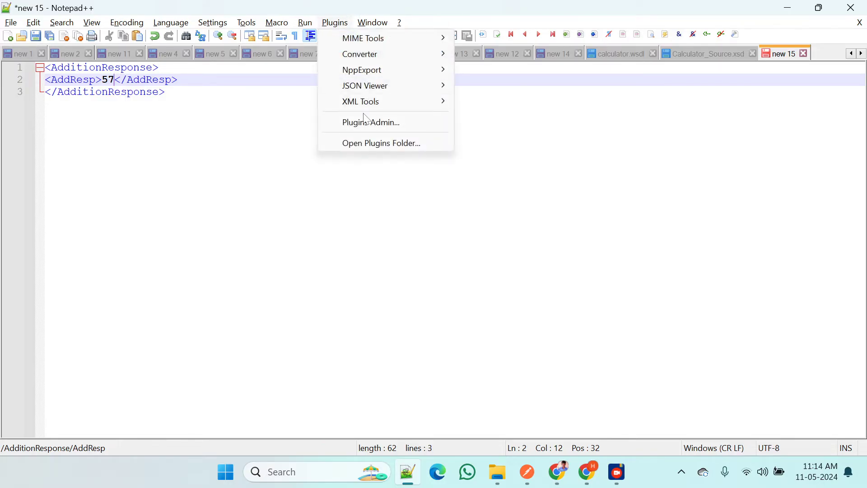
mouse_move(372, 107)
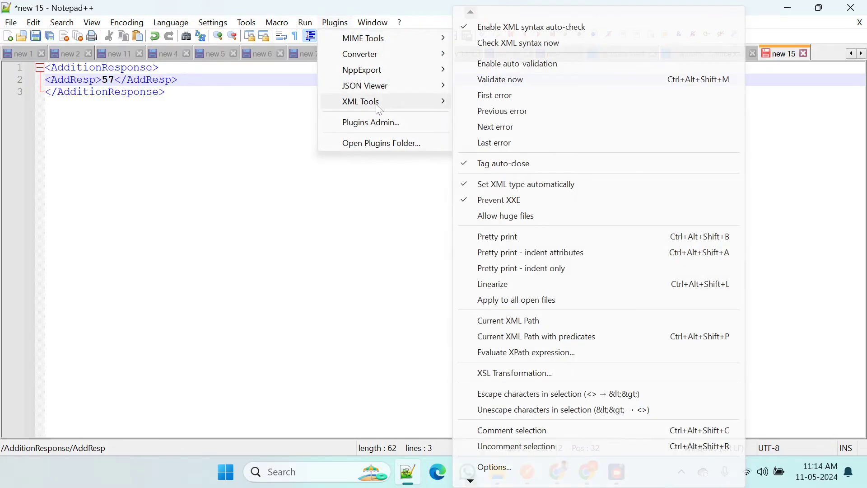
left_click(503, 237)
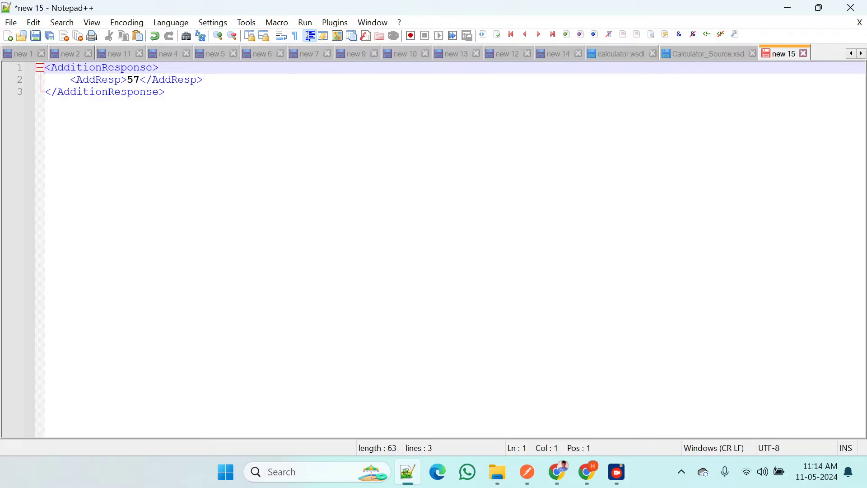
Review the Calculator_iFlow diagram in SAP Integration Suite and return to the AdditionResponse XML in Notepad++
key("alt+Tab")
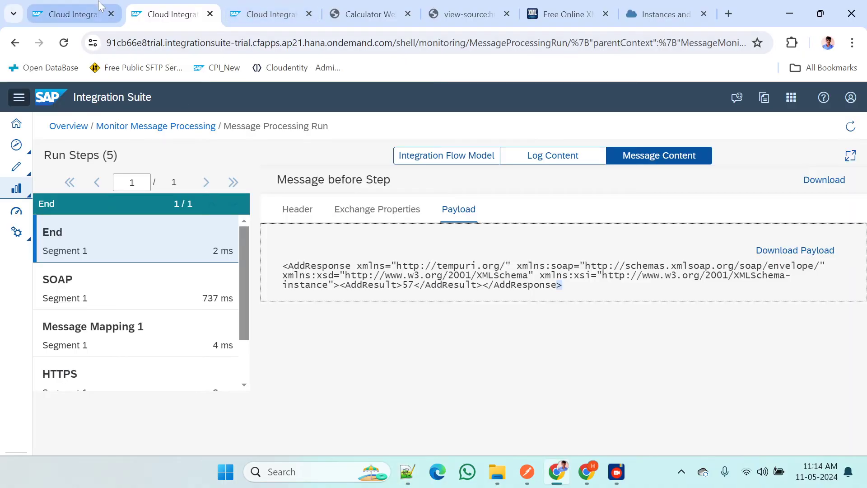
left_click(99, 4)
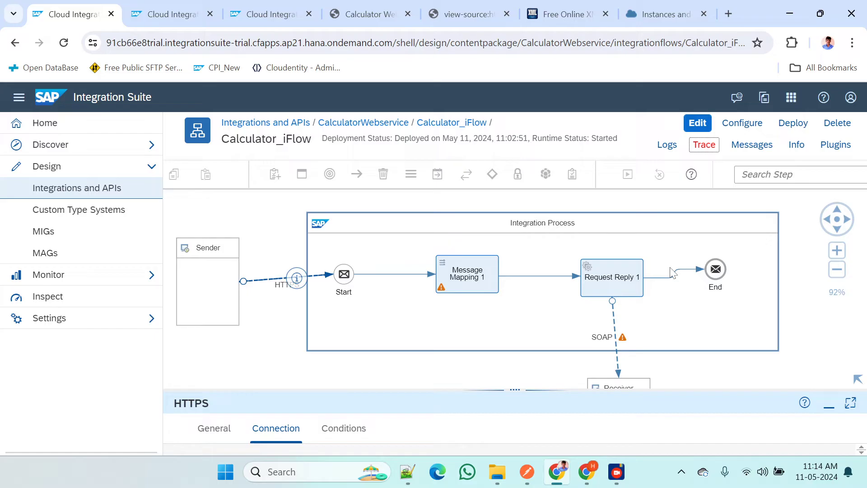
key("alt+Tab")
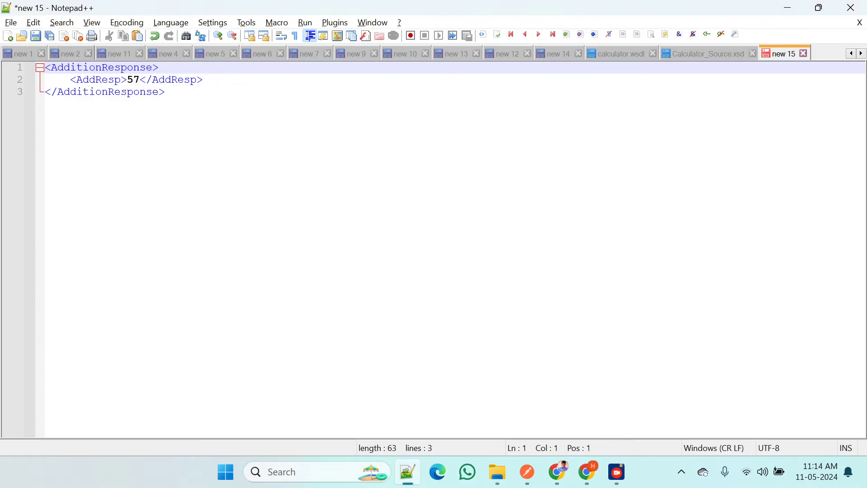
Copy the whole AdditionResponse XML and replace the sample XML in the Liquid Technologies XML to XSD converter with it
key("ctrl+End")
key("ctrl+shift+Home")
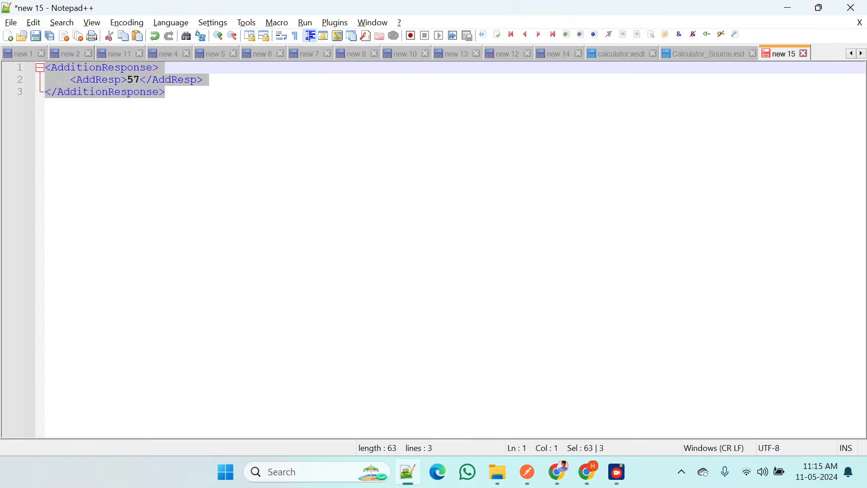
key("ctrl+End")
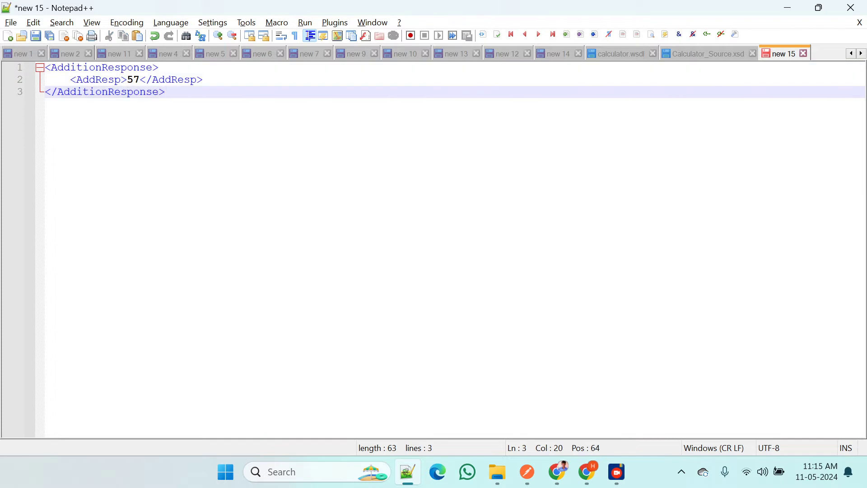
key("ctrl+shift+Home")
key("ctrl+c")
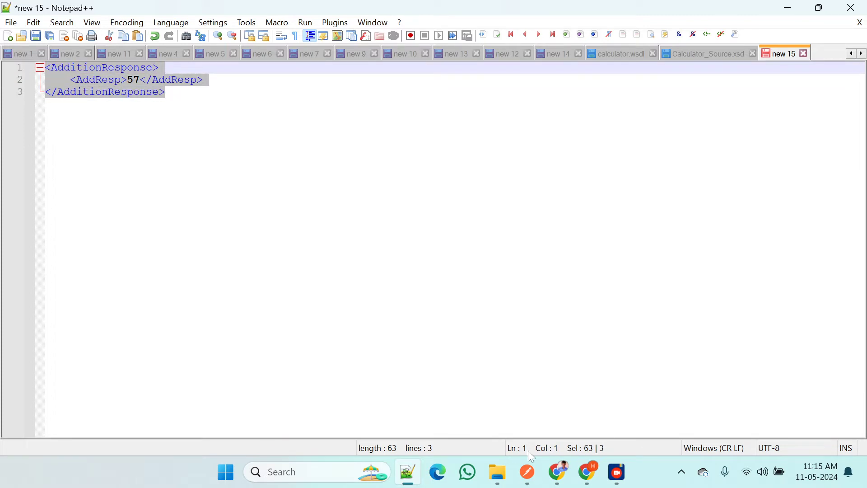
left_click(560, 473)
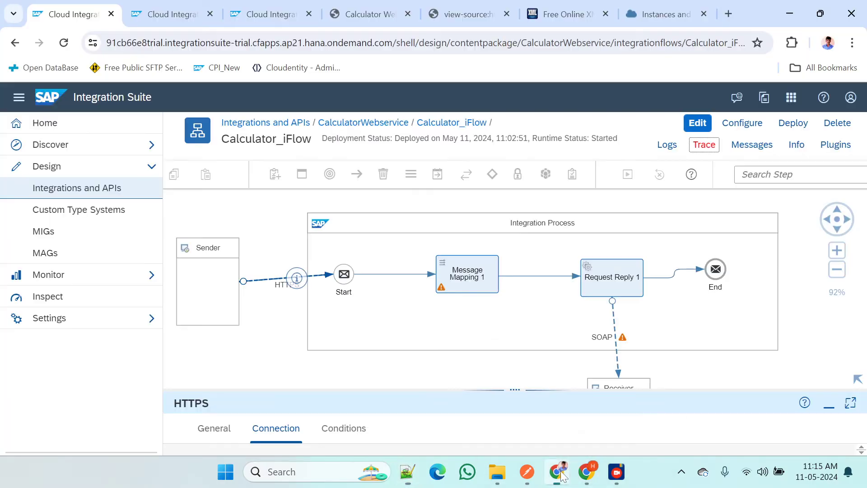
left_click(572, 6)
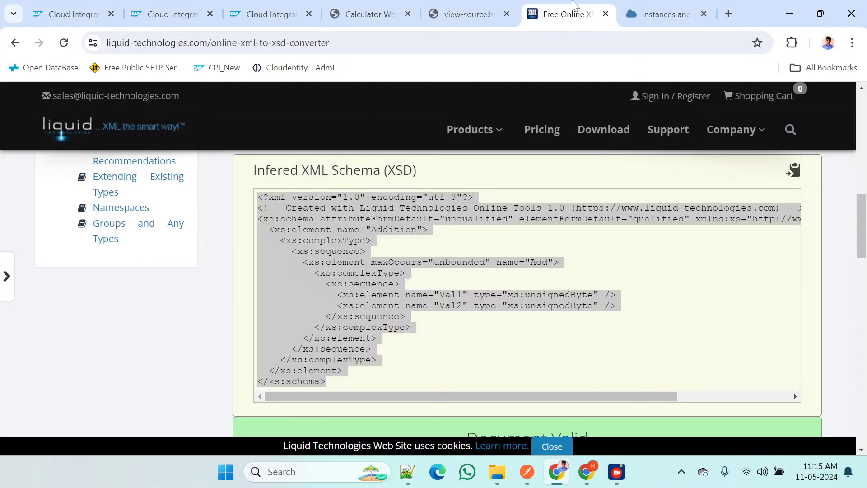
scroll(376, 258, "up", 6)
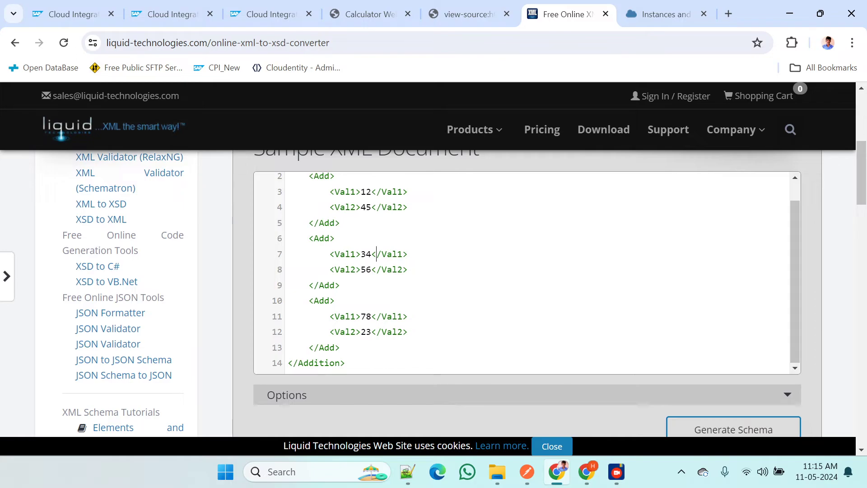
key("ctrl+a")
key("Delete")
key("ctrl+v")
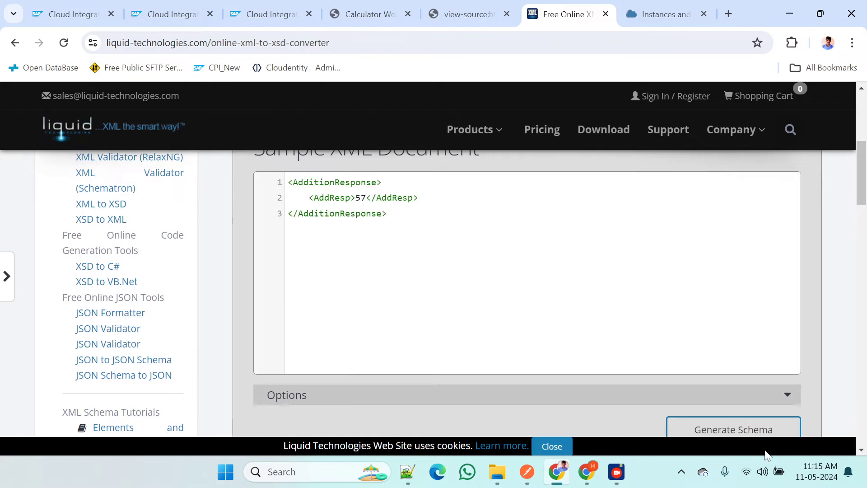
Generate the XSD schema from the AdditionResponse sample and copy it into a new Notepad++ document
left_click(750, 428)
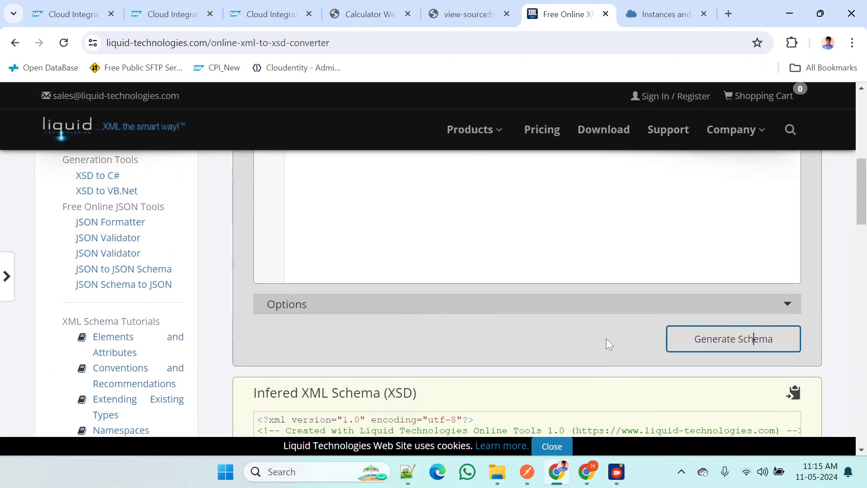
scroll(606, 337, "down", 5)
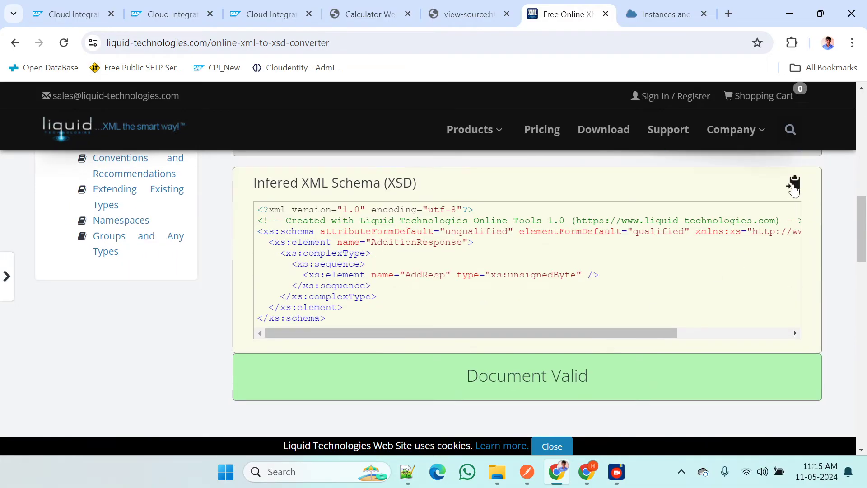
left_click(794, 185)
key("alt+Tab")
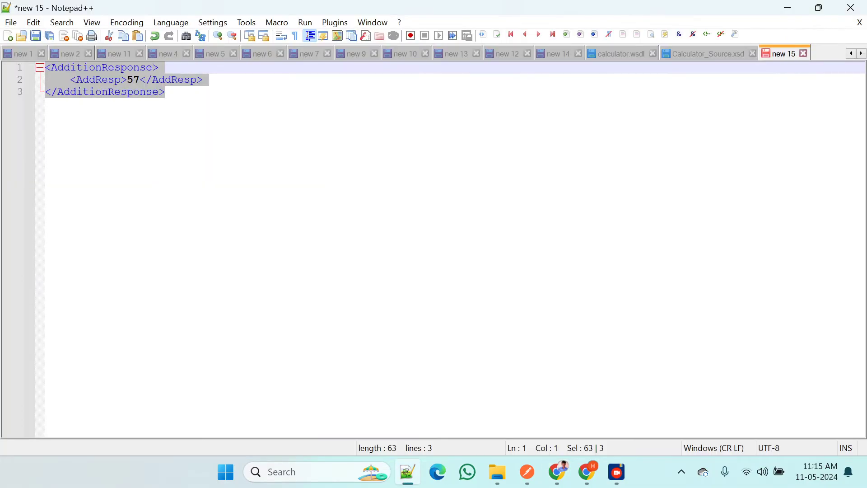
left_click(8, 36)
key("ctrl+v")
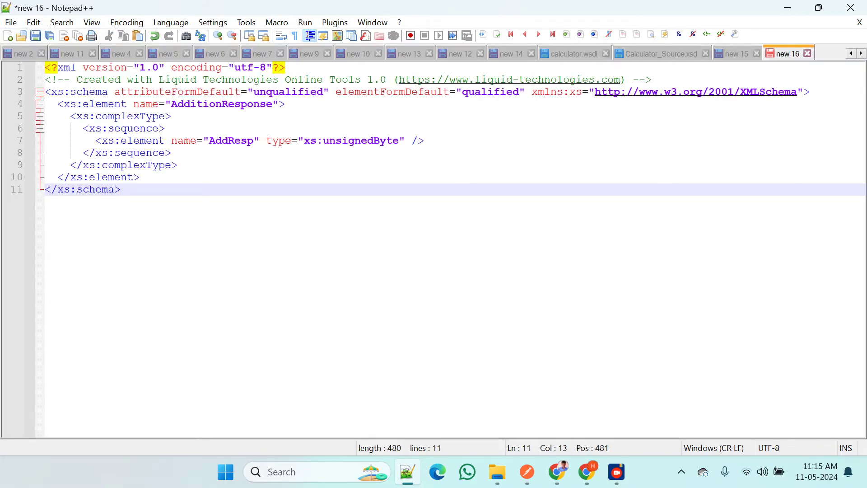
Save the AdditionResponse schema document as Calculator_Response.xsd in the Training\New folder directory
left_click(10, 22)
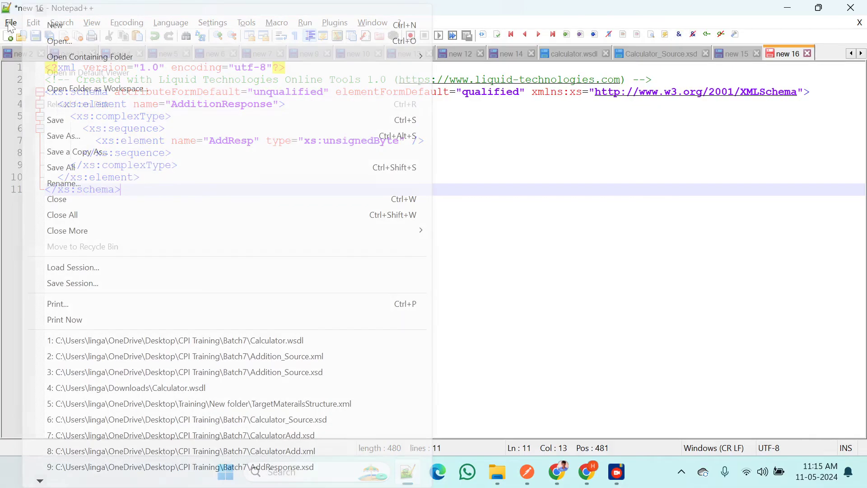
left_click(65, 138)
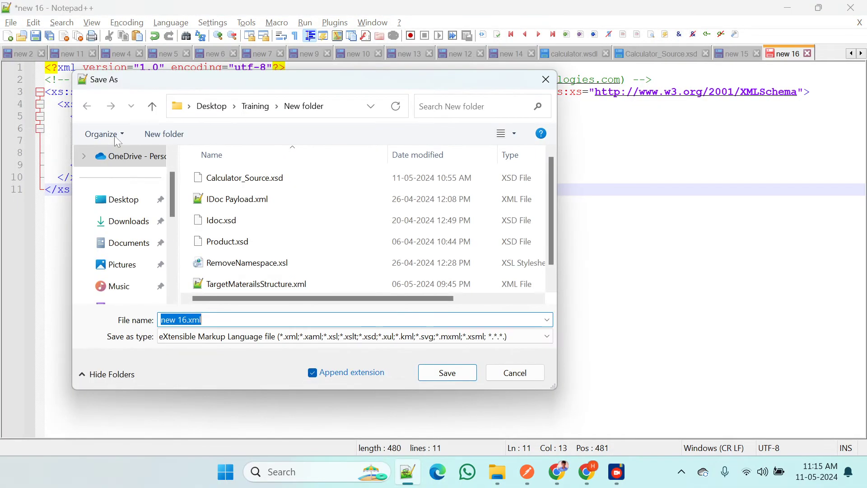
left_click(242, 181)
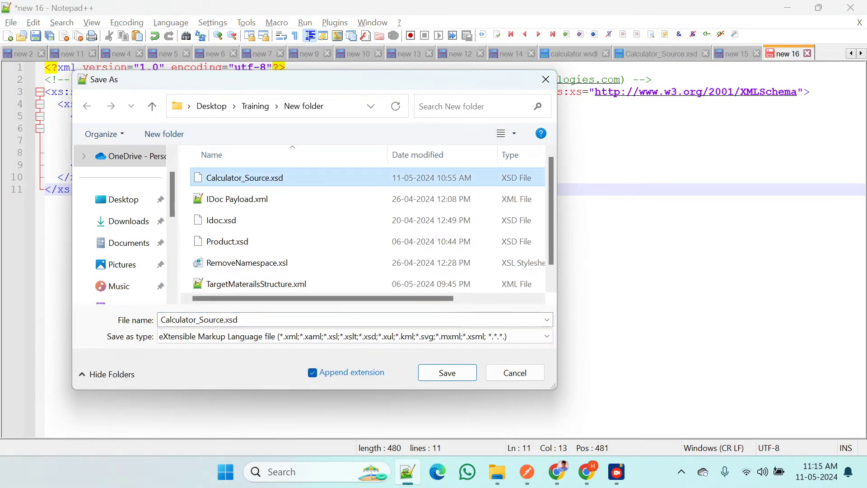
left_click(203, 319)
left_click(226, 319)
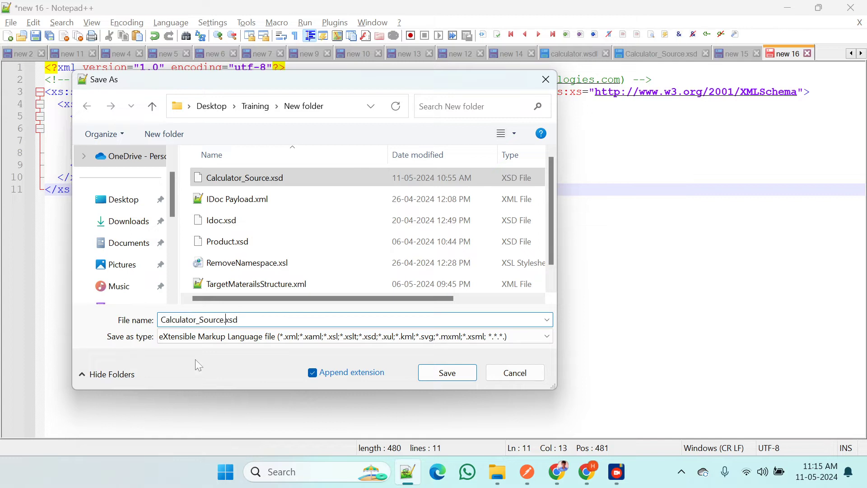
key("BackSpace")
key("BackSpace")
key("BackSpace")
key("BackSpace")
key("BackSpace")
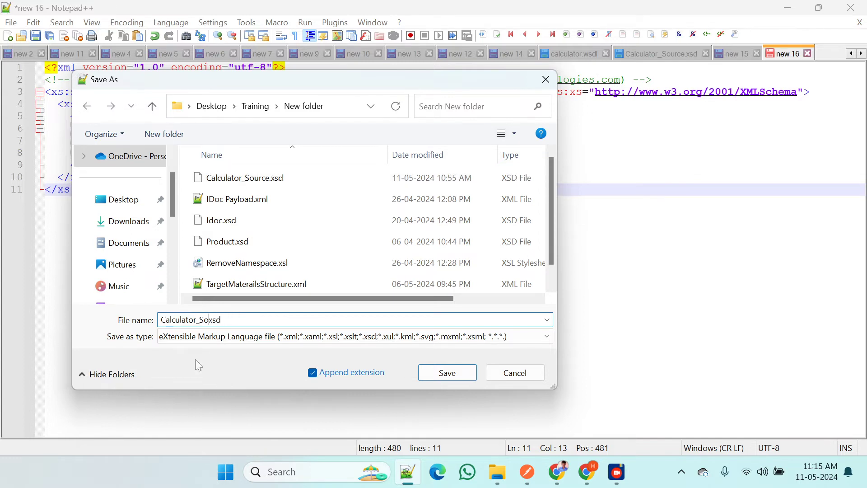
key("BackSpace")
key("BackSpace")
type("Resp")
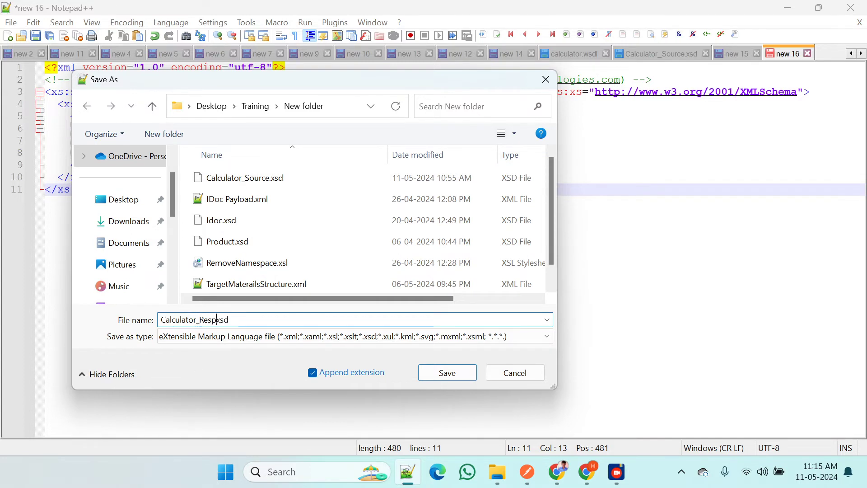
type("onse")
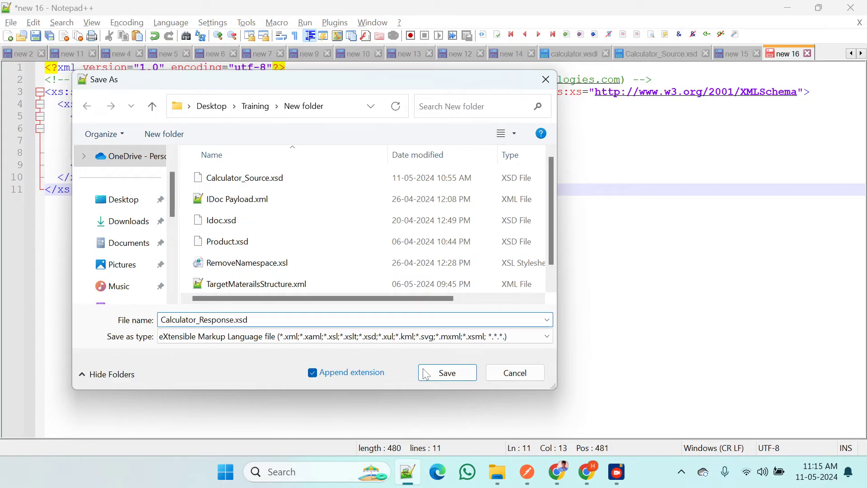
type(".")
left_click(426, 374)
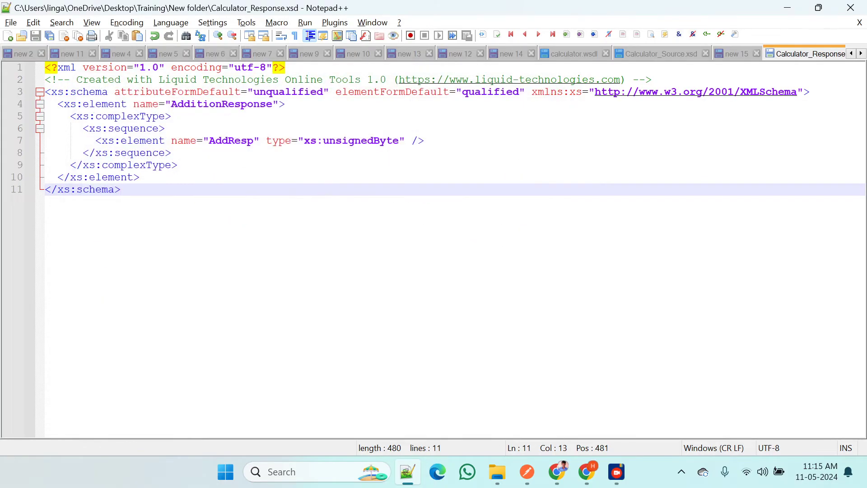
Switch to SAP Integration Suite, put Calculator_iFlow in edit mode and move the End event farther from Request Reply 1, level with it
key("alt+Tab")
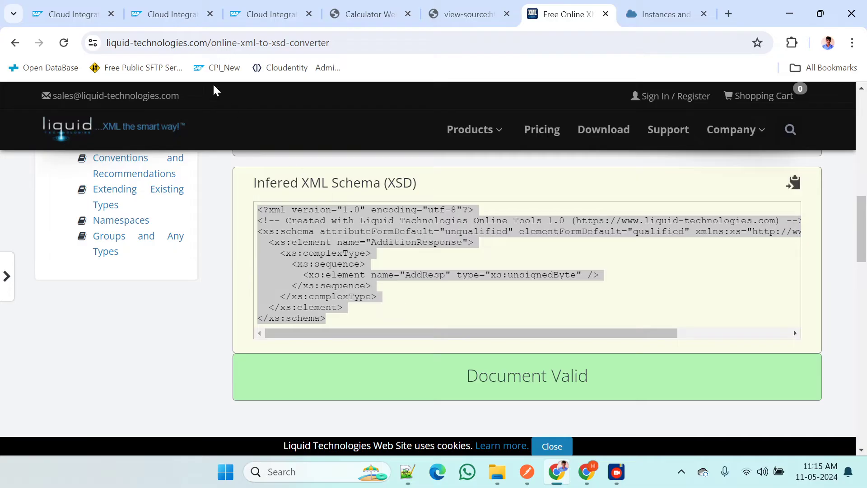
left_click(68, 14)
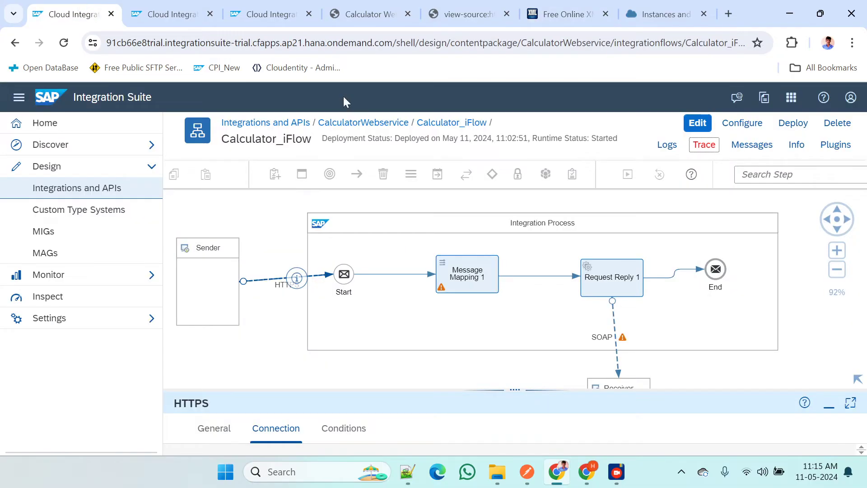
left_click(698, 123)
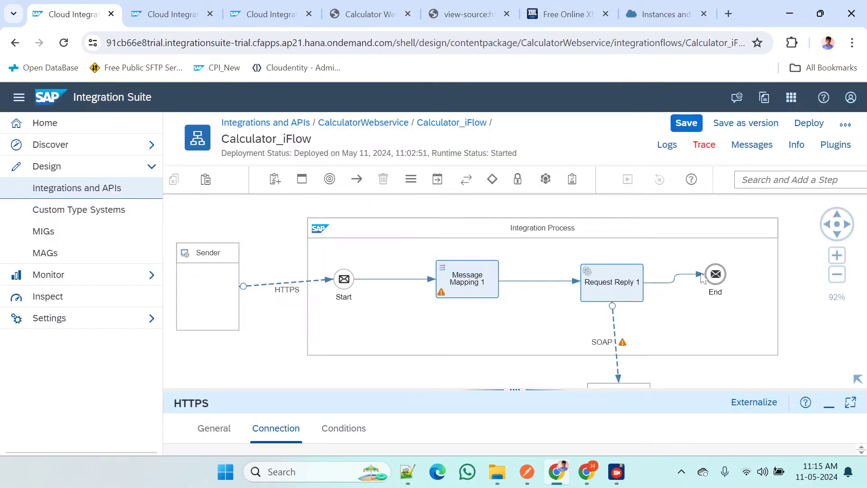
left_click_drag(723, 276, 770, 278)
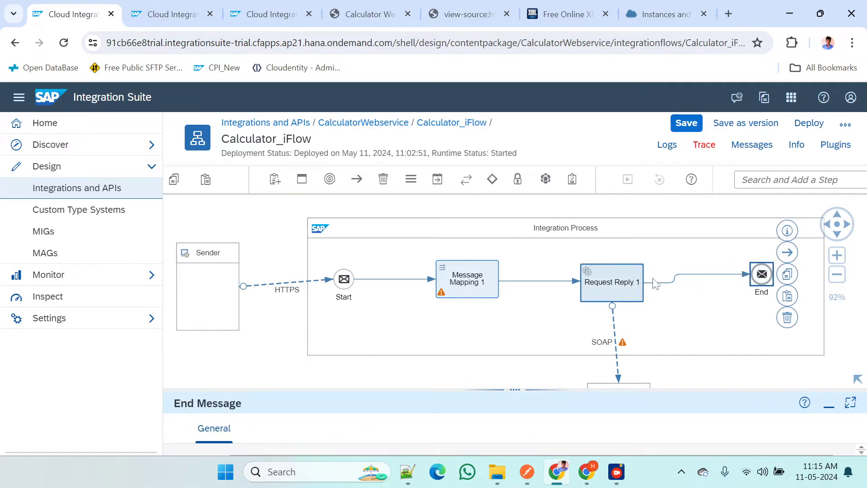
left_click_drag(759, 279, 793, 285)
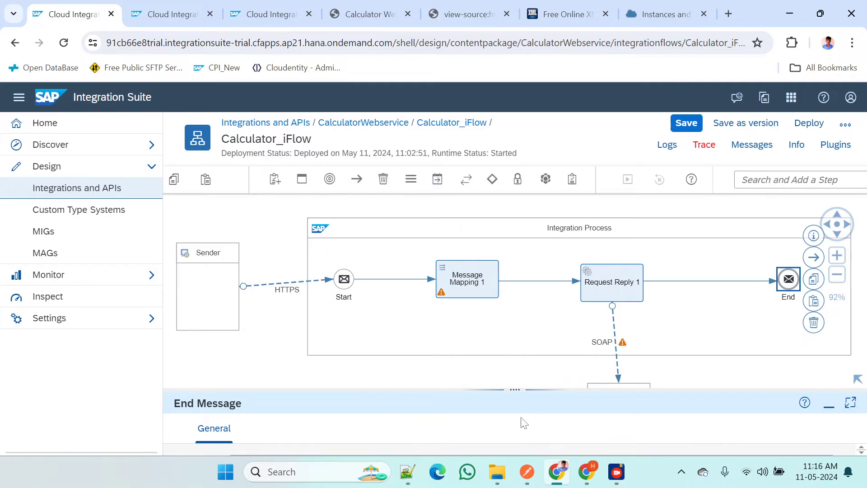
Add Calculator_Response.xsd from the file system as an XSD schema to the integration flow's local references
left_click(506, 370)
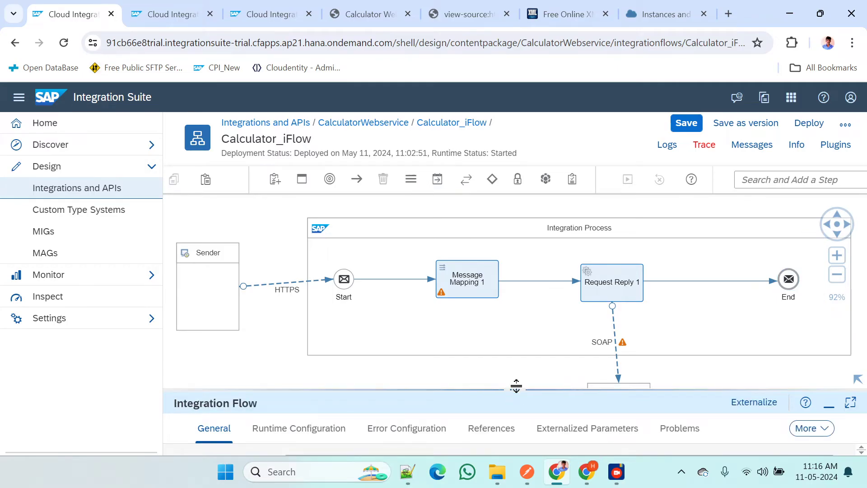
left_click_drag(514, 389, 480, 258)
left_click(477, 271)
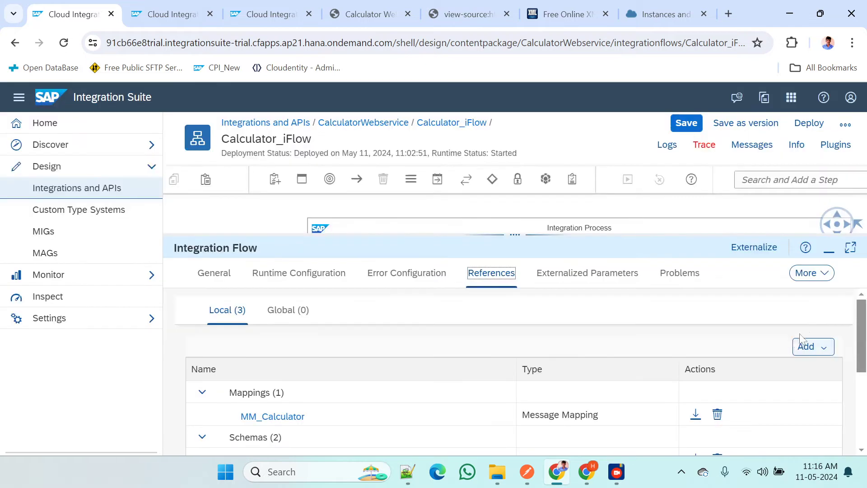
left_click(824, 347)
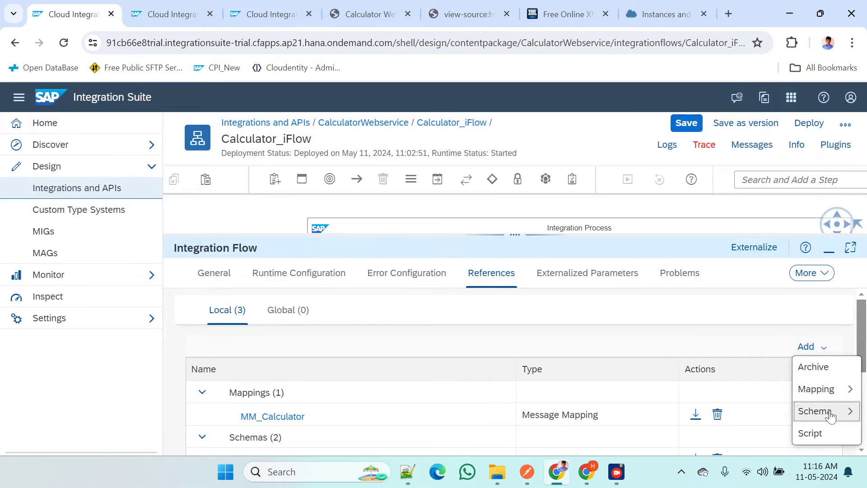
mouse_move(807, 414)
left_click(776, 408)
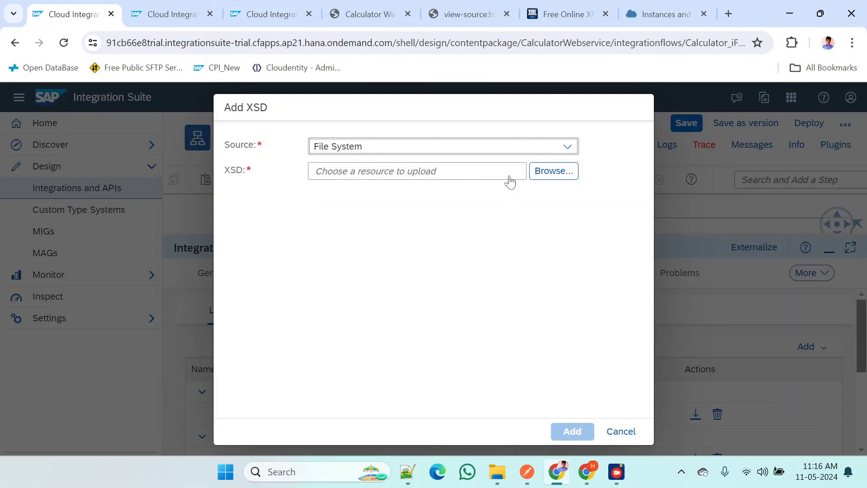
left_click(553, 172)
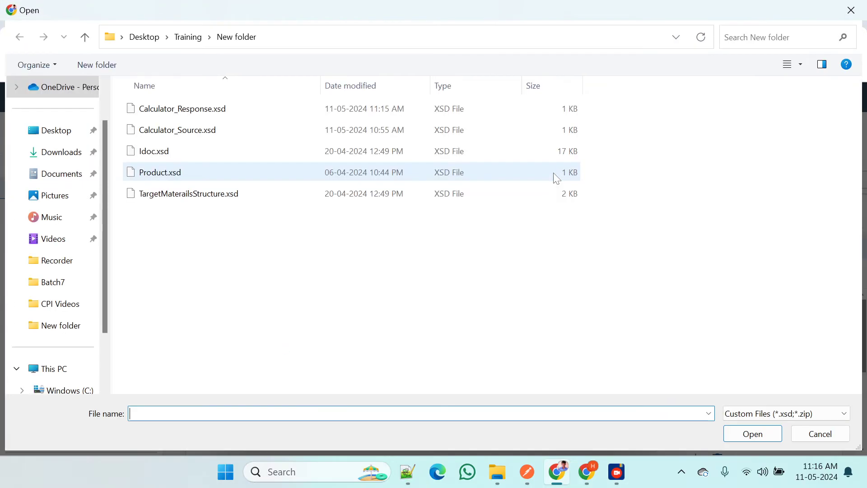
double_click(173, 106)
left_click(569, 429)
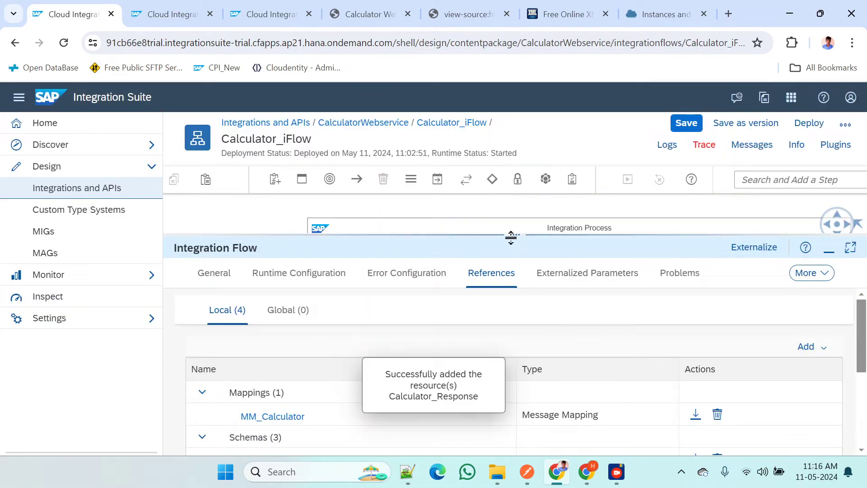
Insert a Message Mapping step on the connection between Request Reply 1 and the End event
left_click_drag(511, 235, 542, 366)
left_click(410, 178)
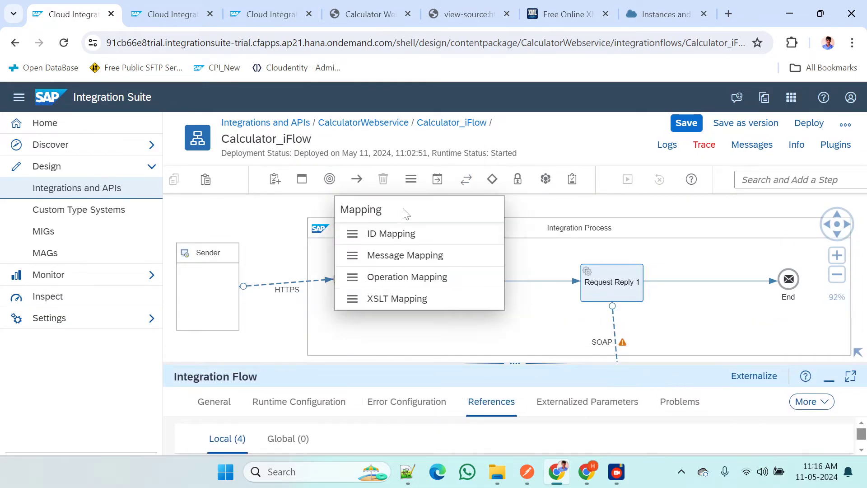
left_click(390, 256)
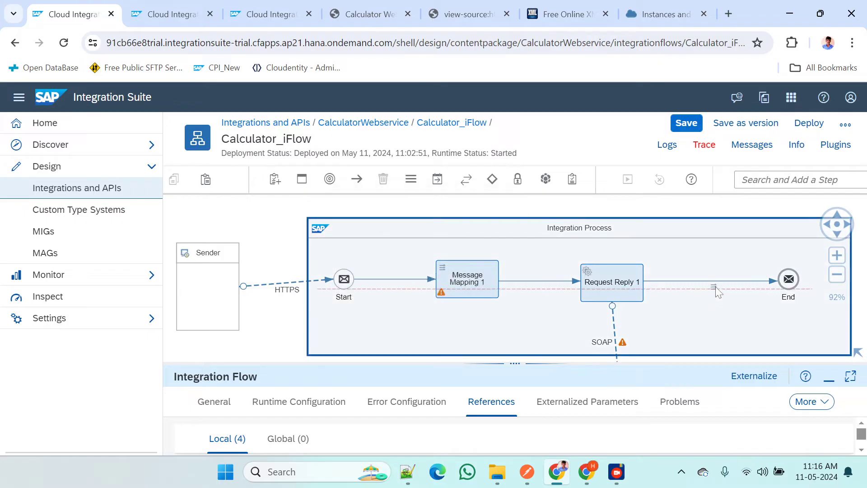
left_click(718, 287)
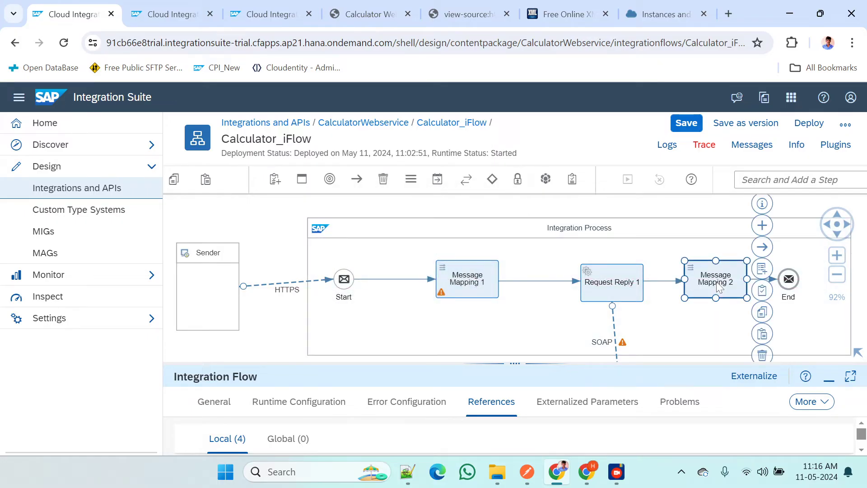
Create a message mapping named MM_CaculatorResponse for the Message Mapping 2 step
left_click(764, 269)
type("MM_Caculator")
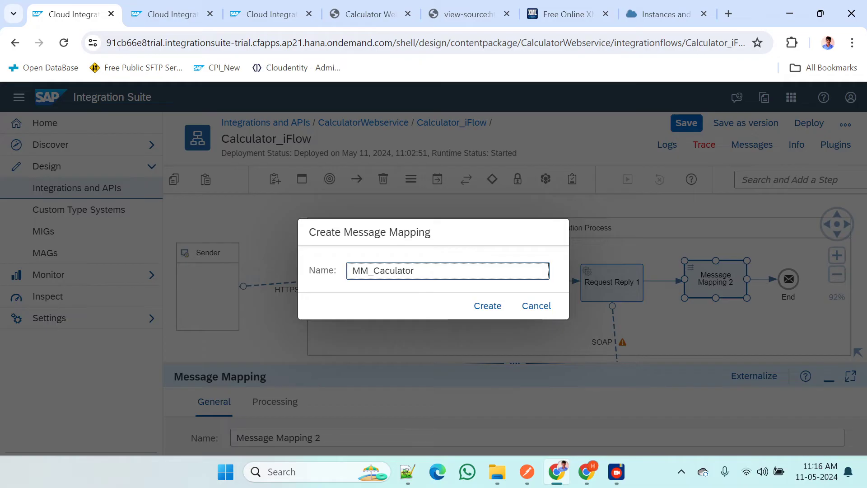
type("Response")
left_click(487, 306)
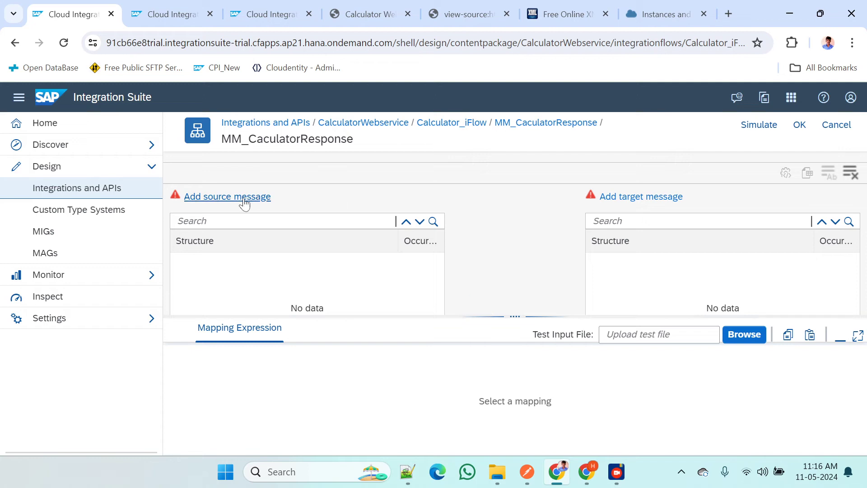
Set the mapping's source message to the AddResponse element of calculator.wsdl
left_click(245, 198)
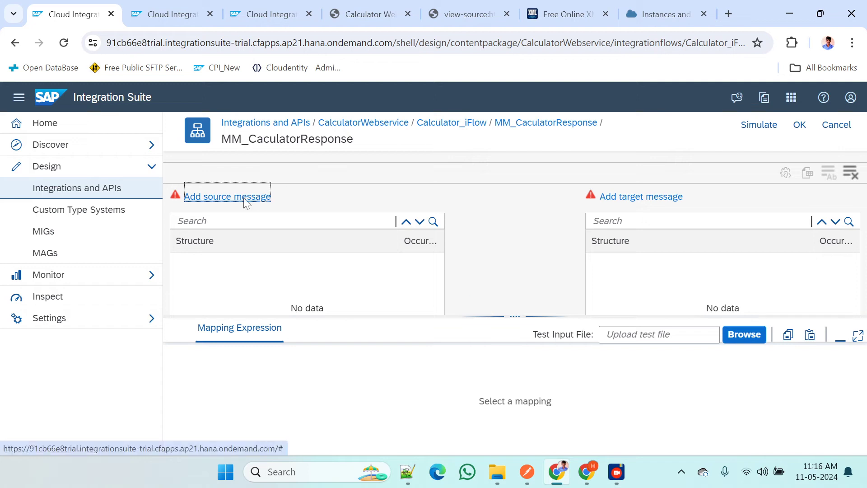
left_click(361, 283)
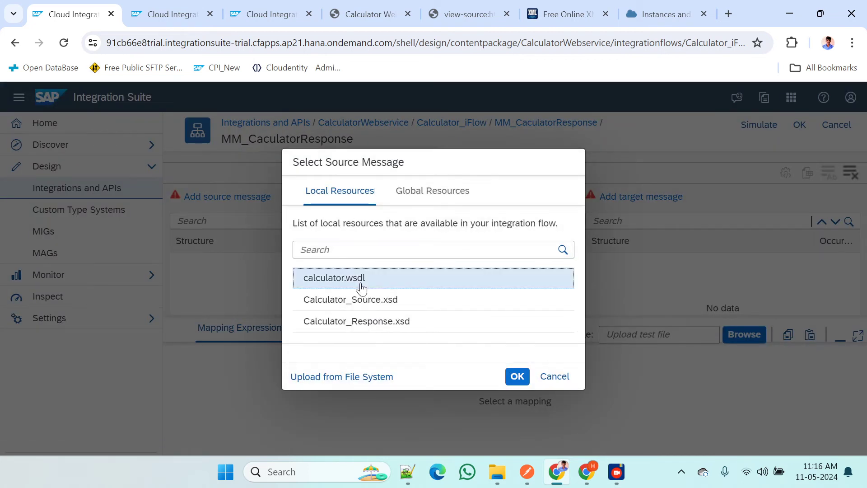
left_click(510, 381)
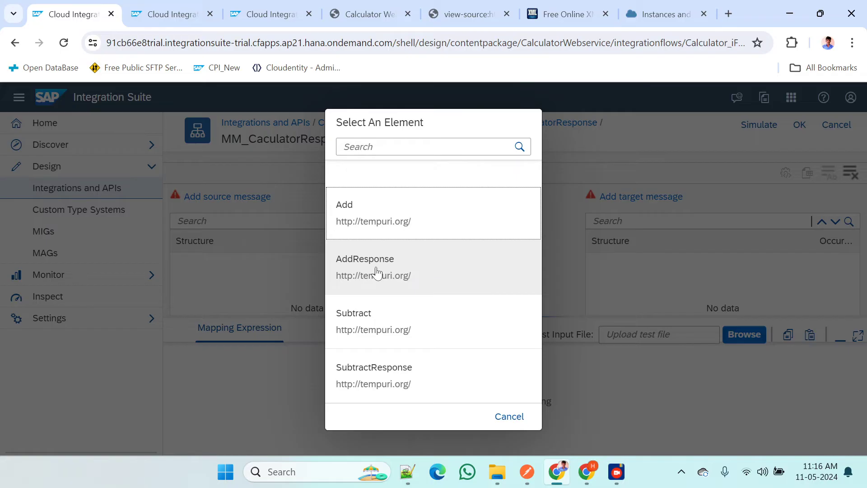
left_click(377, 273)
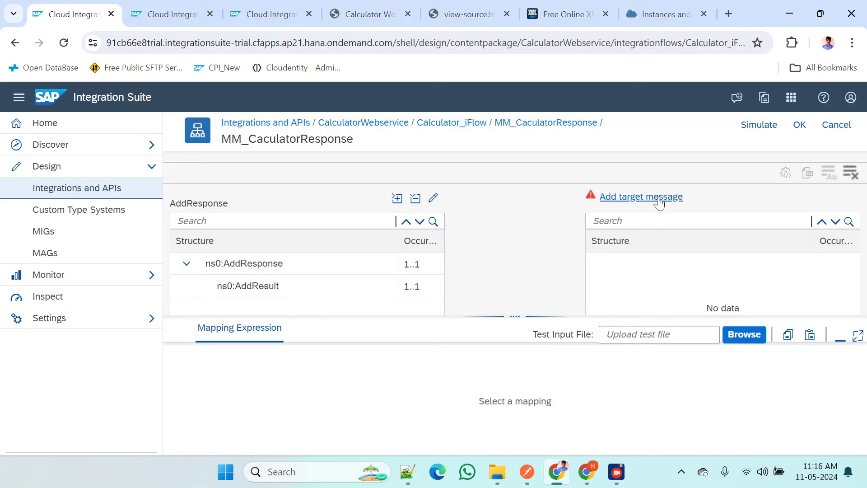
Set the mapping's target message to Calculator_Response.xsd from the local resources
left_click(659, 204)
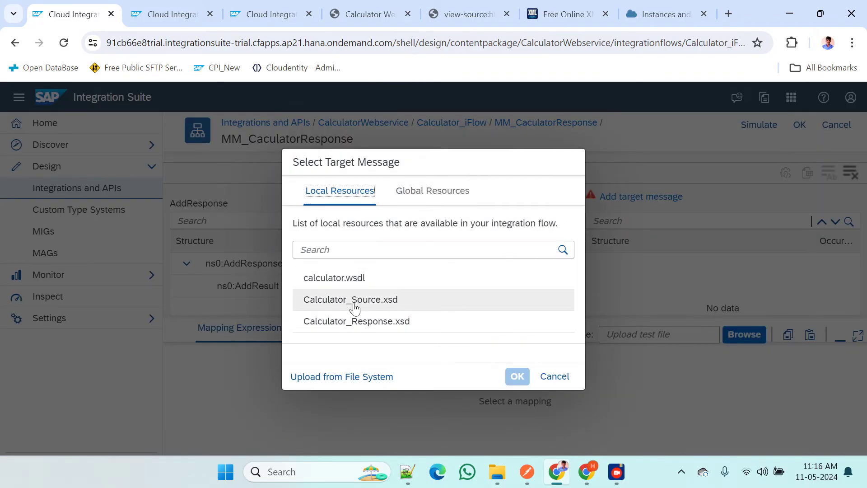
double_click(350, 325)
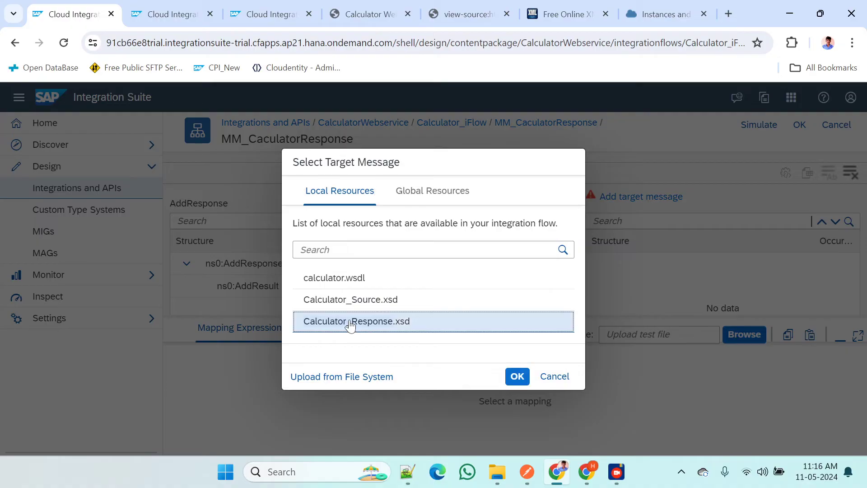
left_click(517, 376)
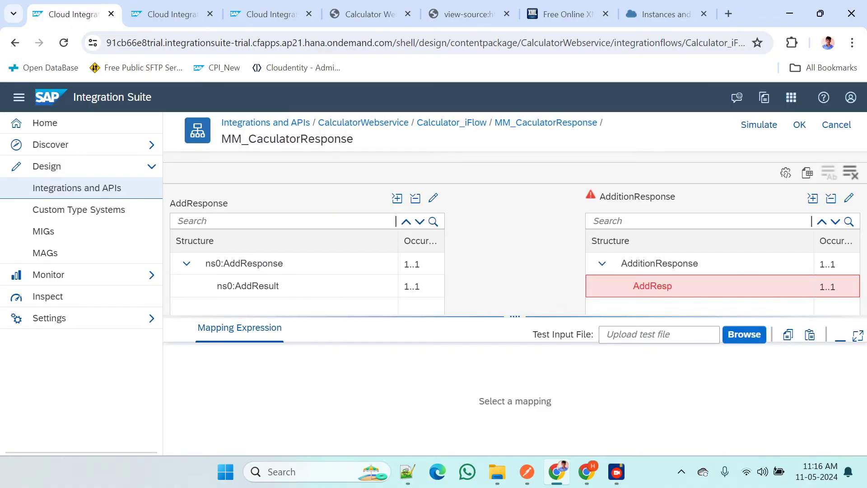
Map AddResult to AddResp and AddResponse to AdditionResponse, accept the mapping and save the integration flow
left_click_drag(516, 319, 513, 377)
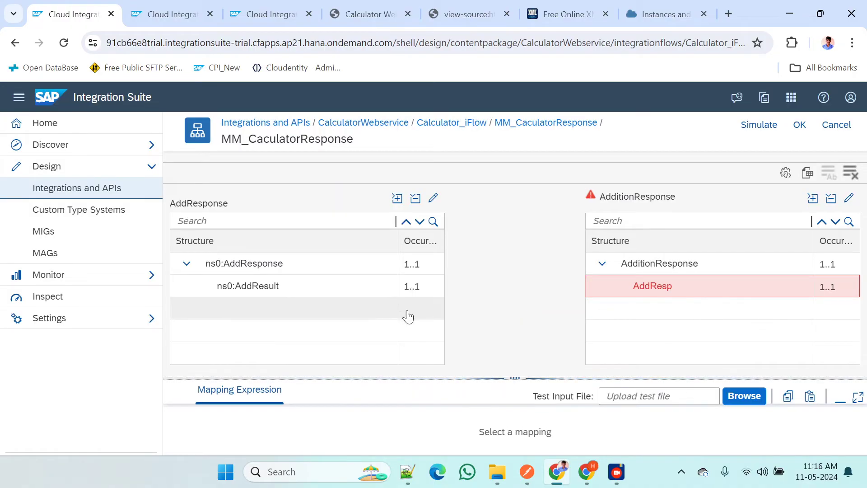
mouse_move(382, 294)
left_click_drag(381, 290, 609, 295)
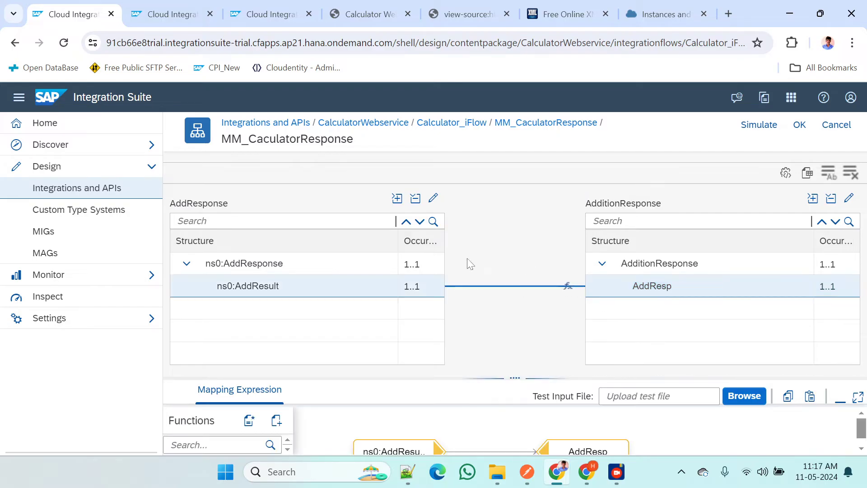
left_click_drag(380, 264, 631, 269)
left_click(799, 125)
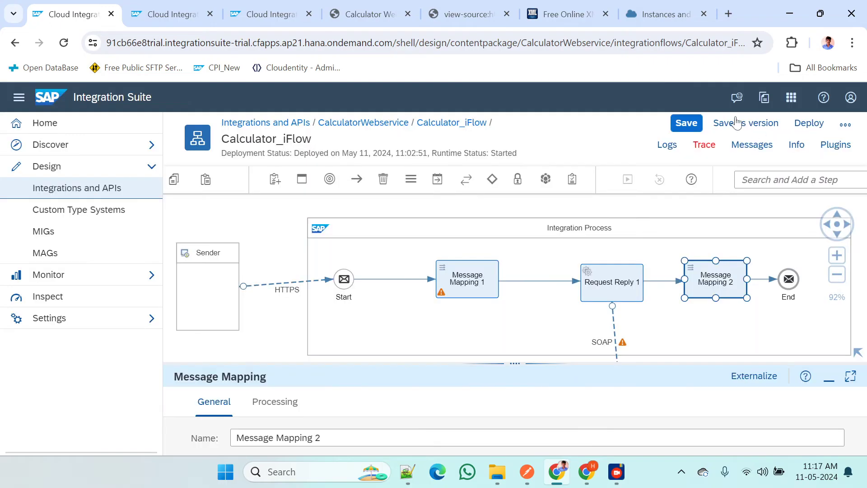
left_click(687, 123)
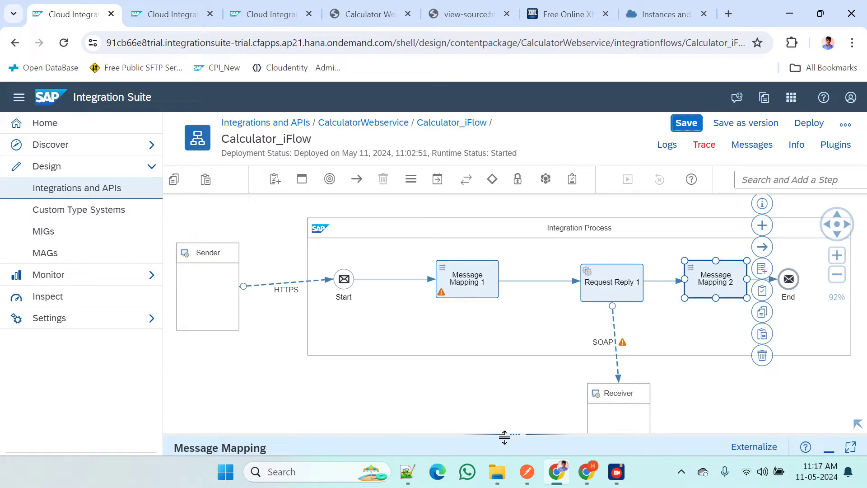
Switch to Postman and send the Calculator/test request with Val1 12 and Val2 45
left_click(527, 472)
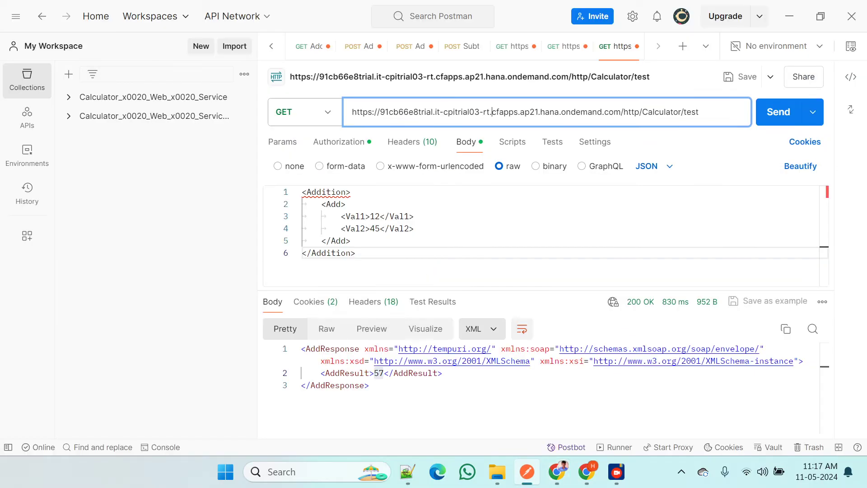
left_click(786, 114)
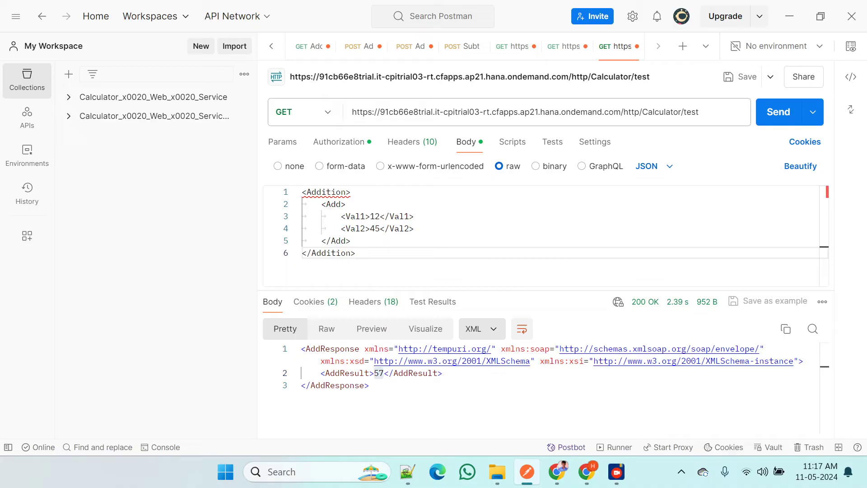
key("alt+Tab")
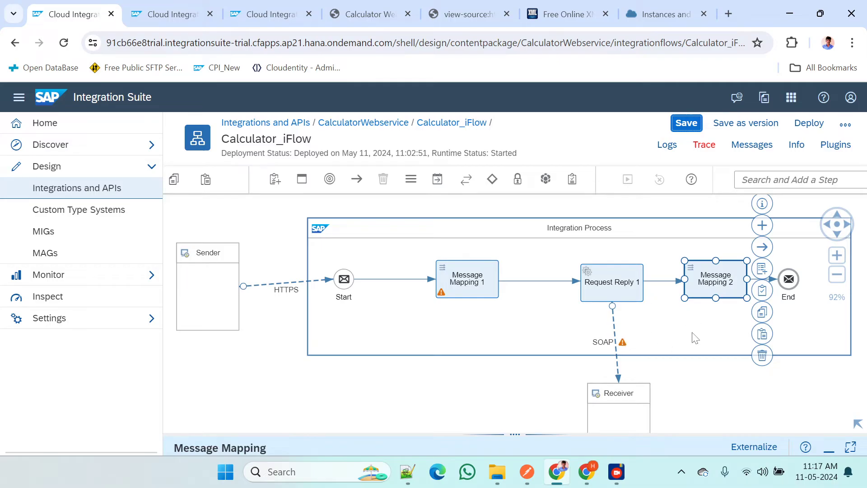
Deploy the Calculator_iFlow integration flow with the new response mapping
left_click(808, 123)
left_click(506, 312)
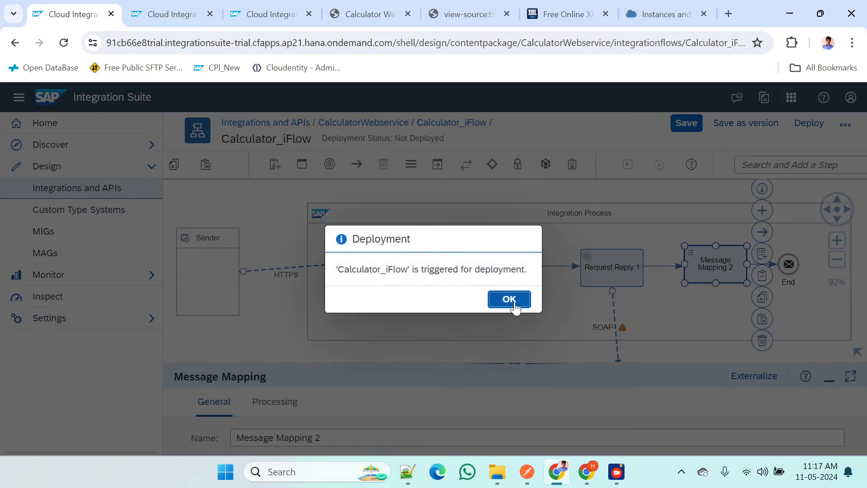
left_click(513, 302)
Refresh the message list in Monitor Message Processing and return to Calculator_iFlow to check its deployment
left_click(172, 14)
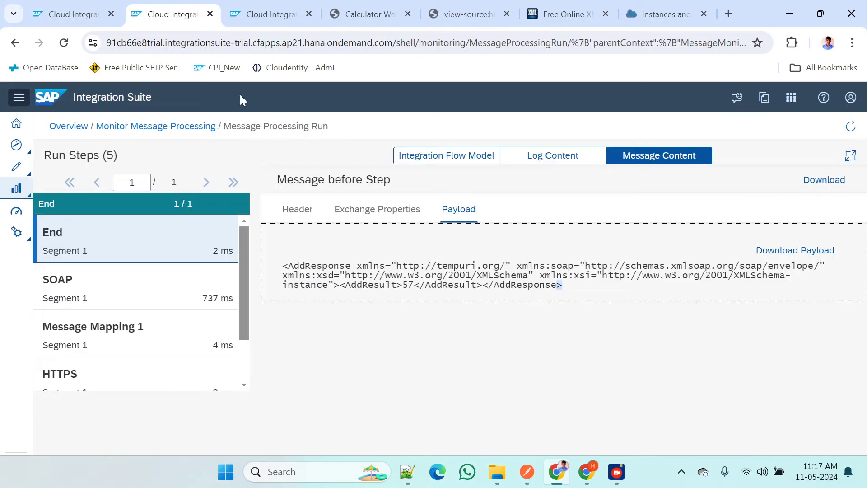
left_click(177, 127)
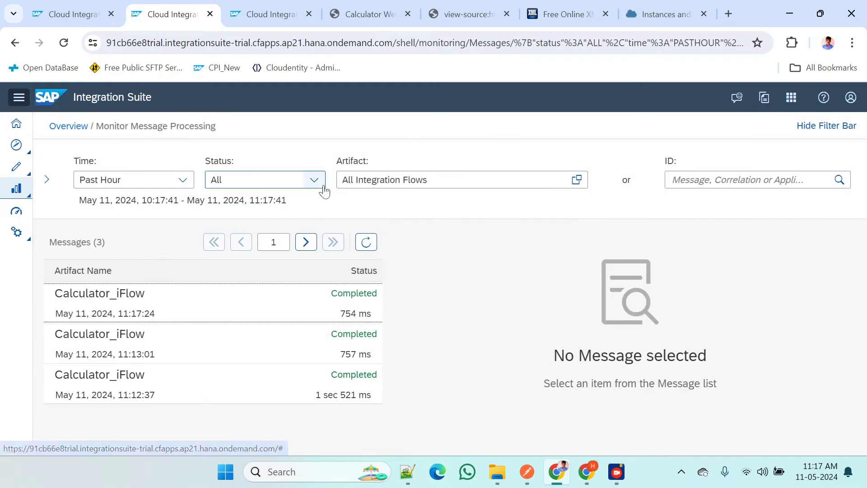
left_click(366, 242)
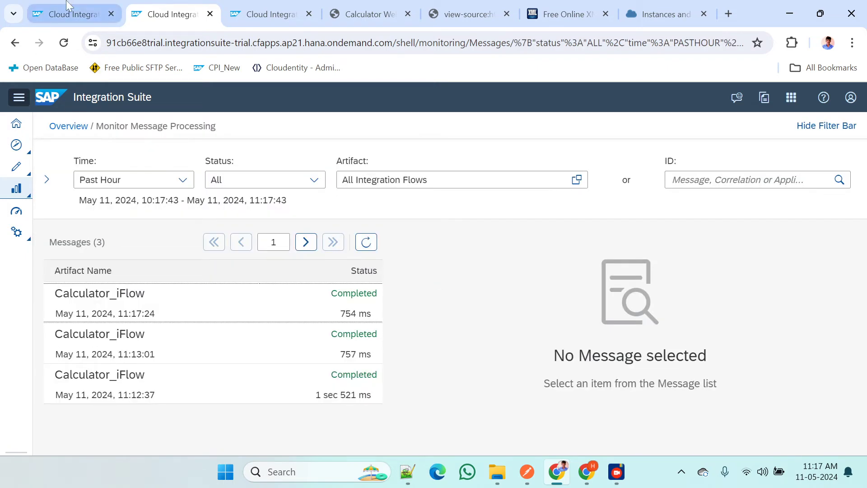
left_click(67, 11)
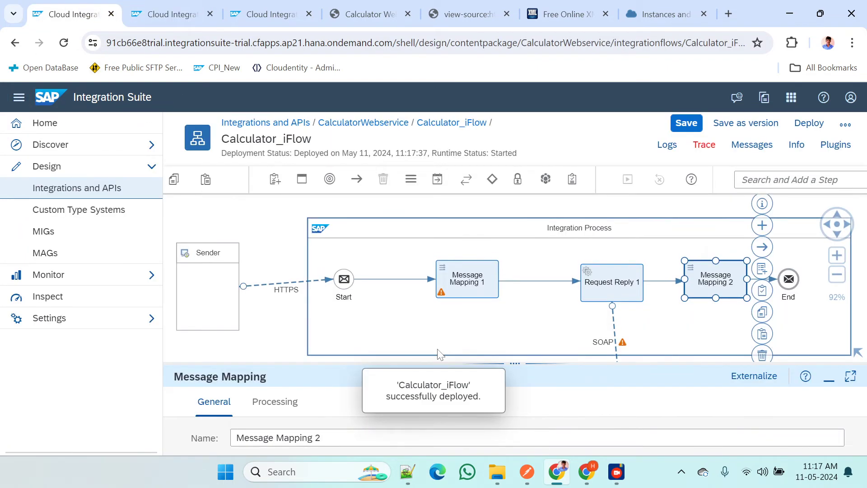
Resend the Calculator/test request in Postman and copy the AdditionResponse XML from the response
key("alt+Tab")
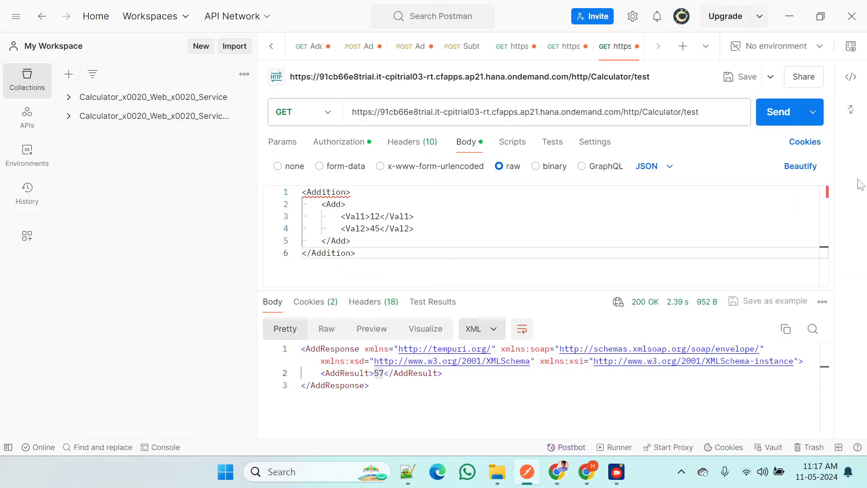
left_click(776, 112)
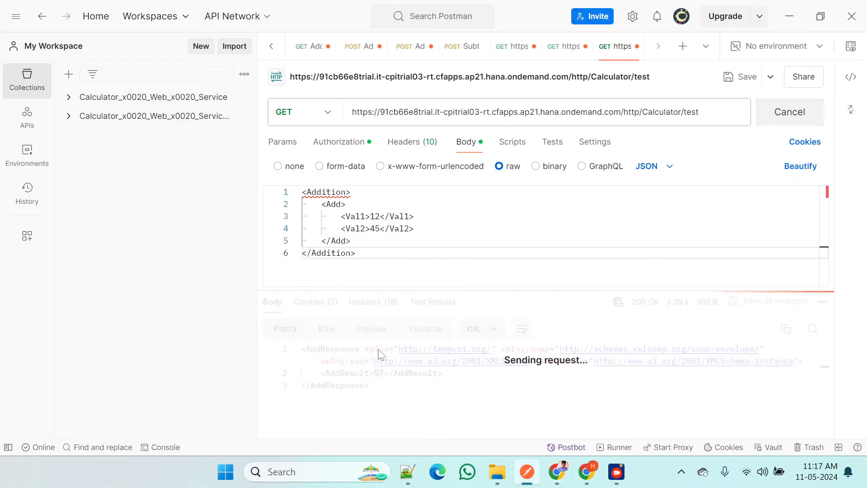
left_click_drag(394, 385, 302, 362)
key("ctrl+c")
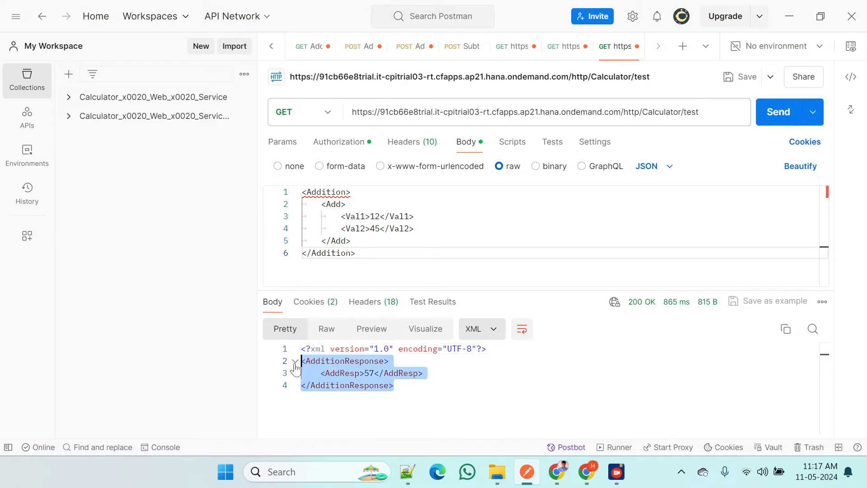
Paste the copied response into the new 15 document in Notepad++, beneath the expected AdditionResponse and separated by a blank line
key("alt+Tab")
key("Tab")
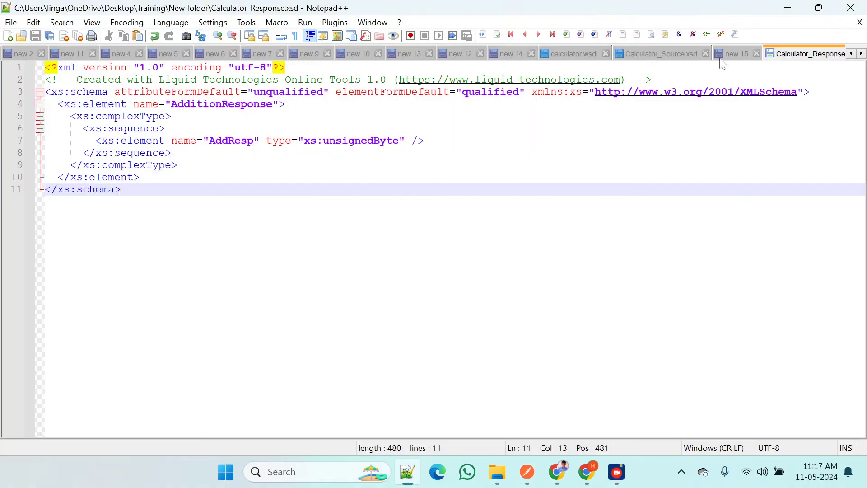
left_click(736, 55)
key("ctrl+End")
key("Return")
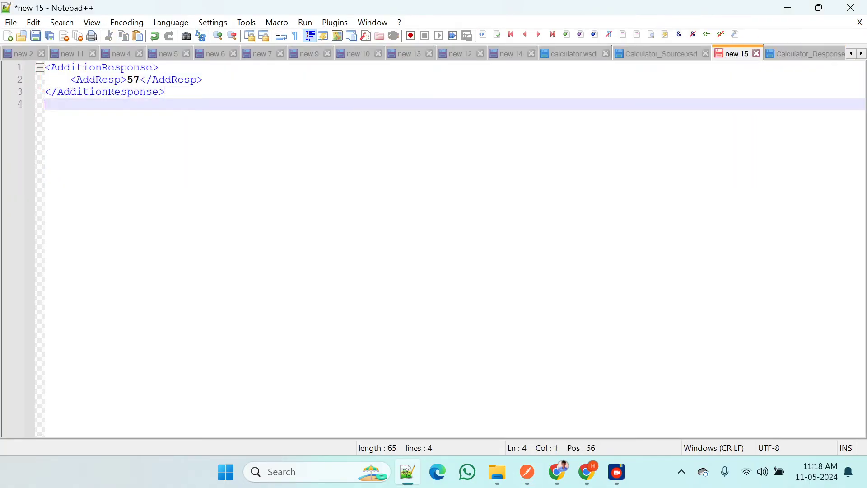
key("Return")
key("ctrl+v")
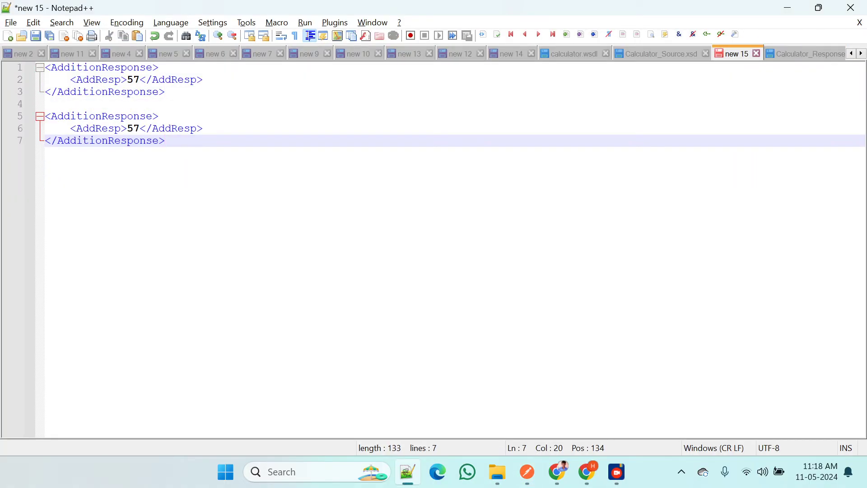
Copy the Addition payload with three Add records from the new 13 document in Notepad++
key("alt+Tab")
key("alt+Tab")
key("Tab")
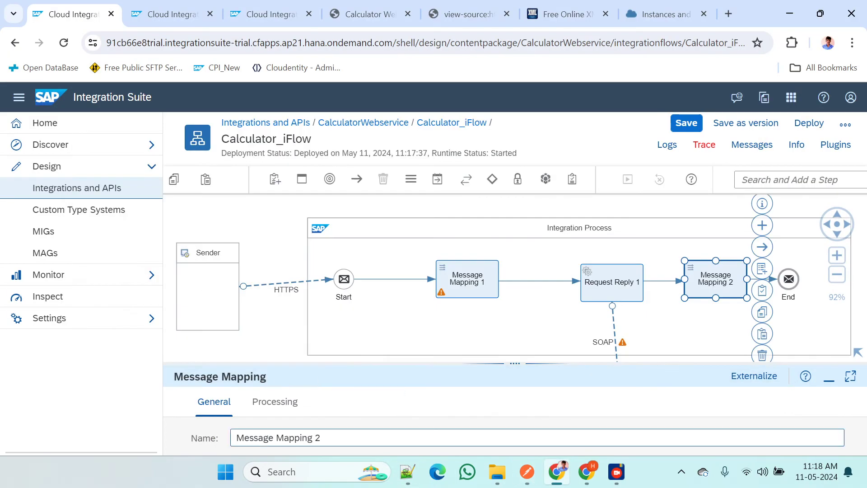
left_click(526, 472)
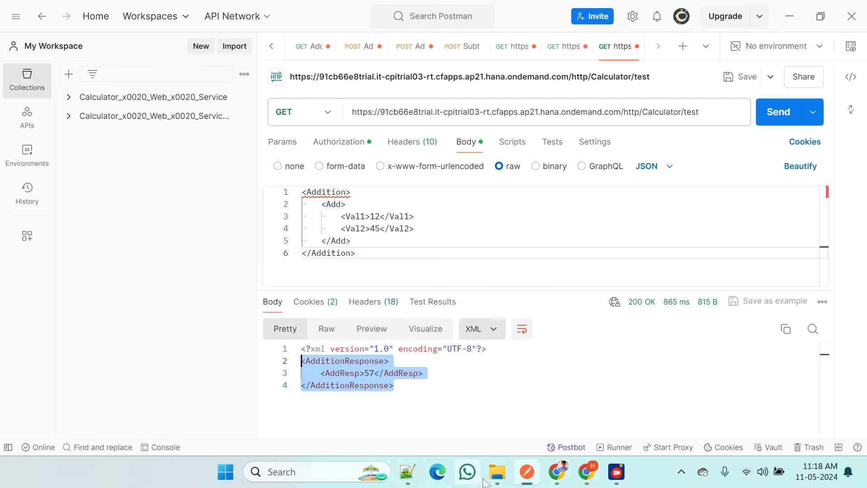
left_click(403, 477)
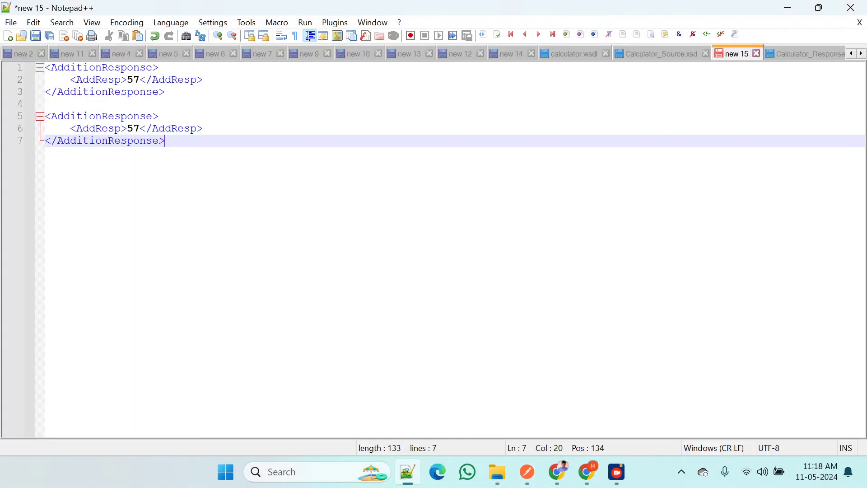
left_click(506, 55)
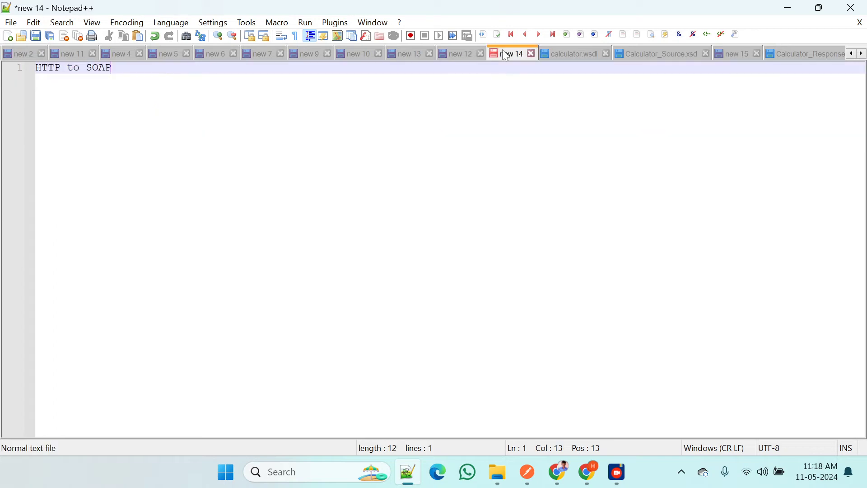
left_click(465, 60)
left_click(408, 53)
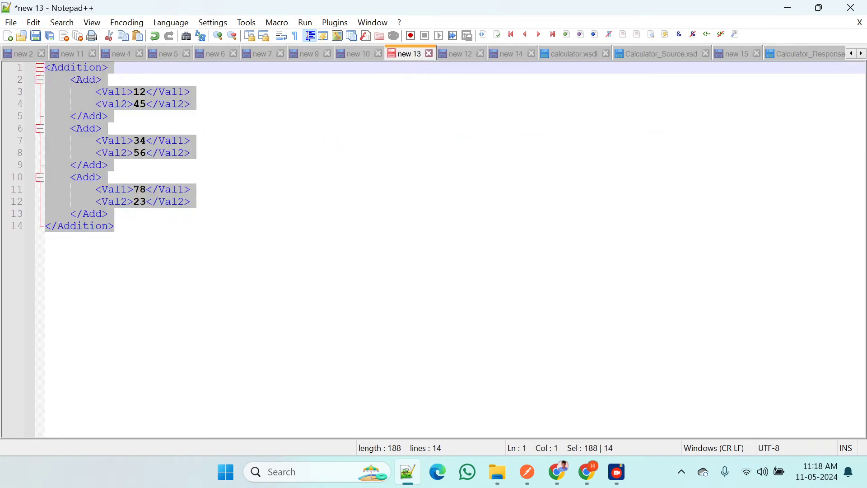
Replace the Postman request body with the three-record Addition payload (12 and 45, 34 and 56, 78 and 23) and send it
left_click(526, 472)
left_click(336, 240)
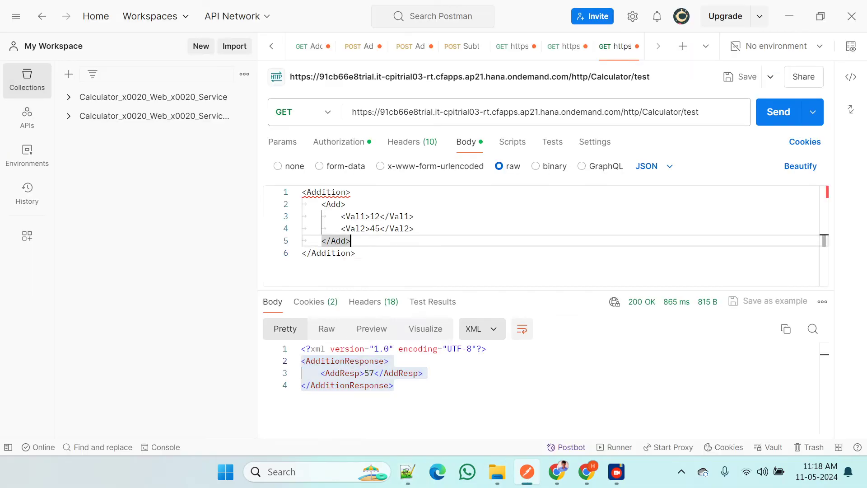
key("ctrl+a")
type("<Addition> \t<Add> \t\t<Val1>12</Val1> \t\t<Val2>45</Val2> \t</Add> \t<Add> \t\t<Val1>34</Val1> \t\t<Val2>56</Val2> \t</Add> \t<Add> \t\t<Val1>78</Val1> \t\t<Val2>23</Val2> \t</Add> </Addition>")
left_click(777, 122)
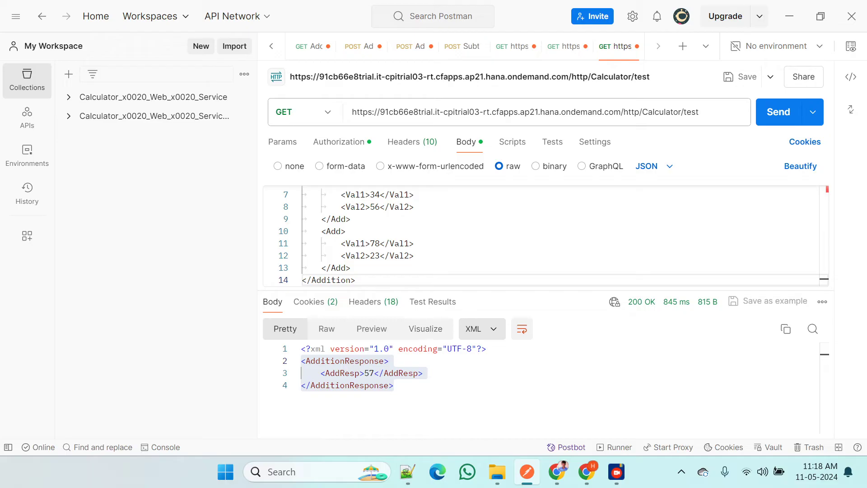
Compare the AddResp response with the three Add records in the request and the Add operation's description on the Calculator Web Service page
double_click(369, 373)
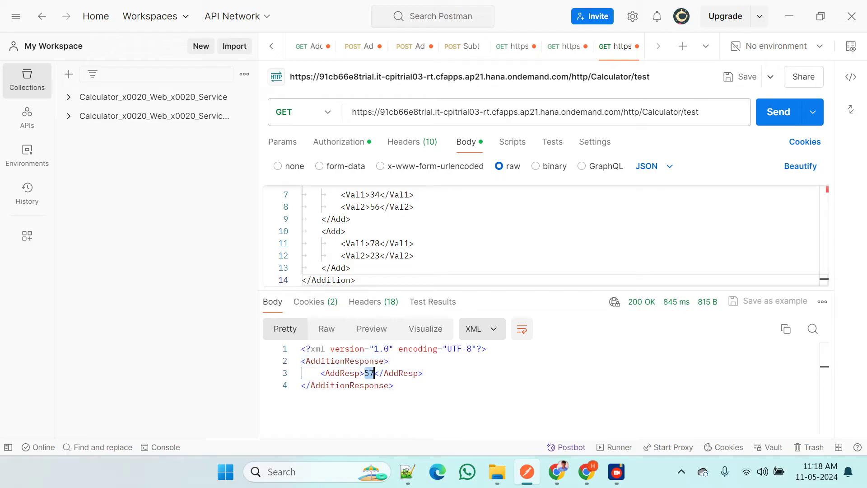
scroll(451, 244, "up", 2)
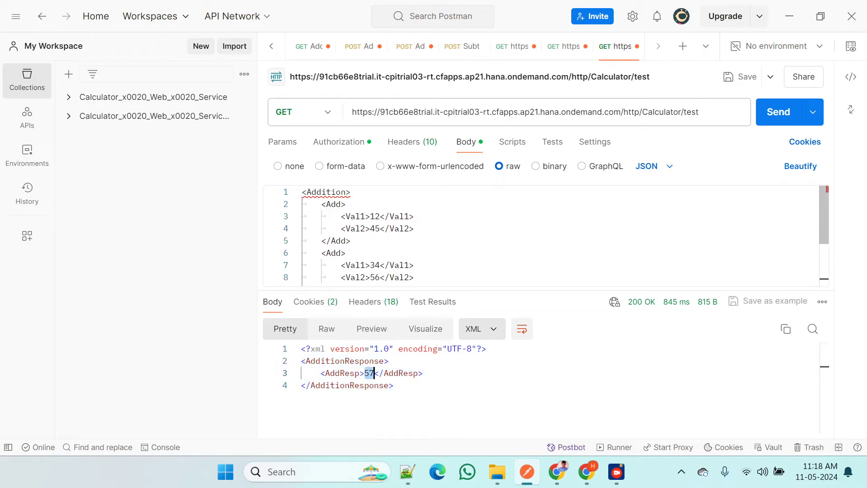
scroll(542, 235, "down", 3)
scroll(542, 235, "up", 3)
scroll(542, 234, "down", 3)
key("alt+Tab")
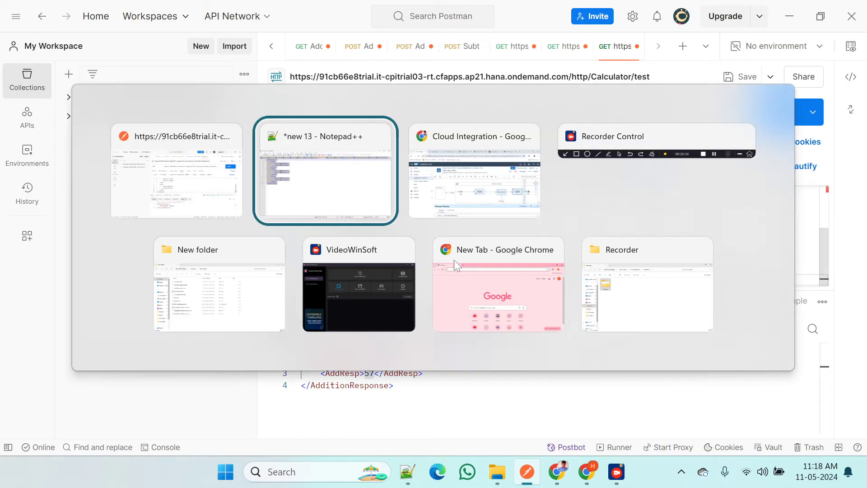
key("alt+Tab")
left_click(366, 7)
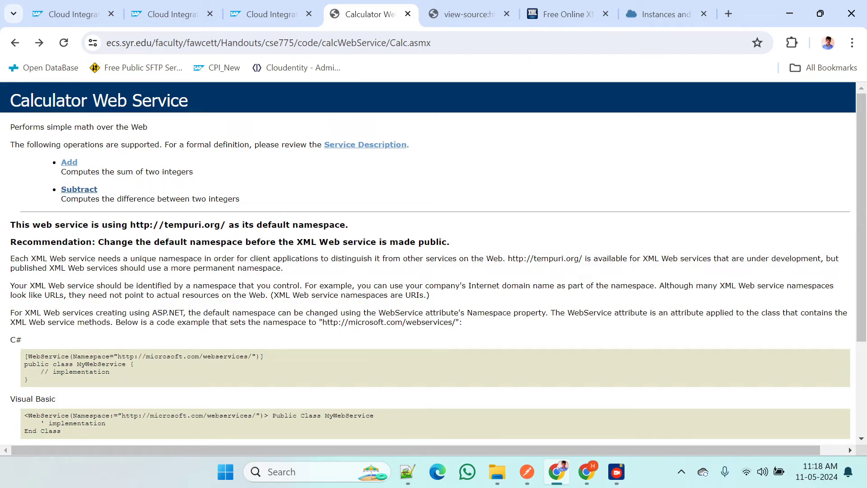
triple_click(134, 171)
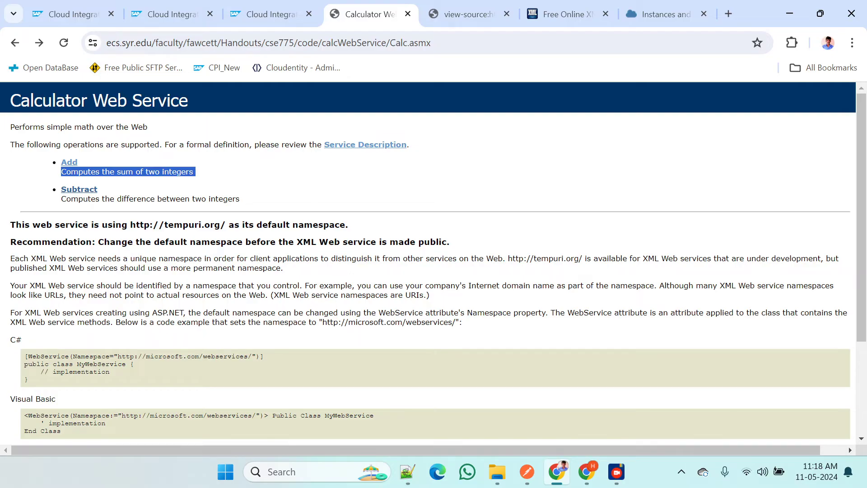
left_click(71, 5)
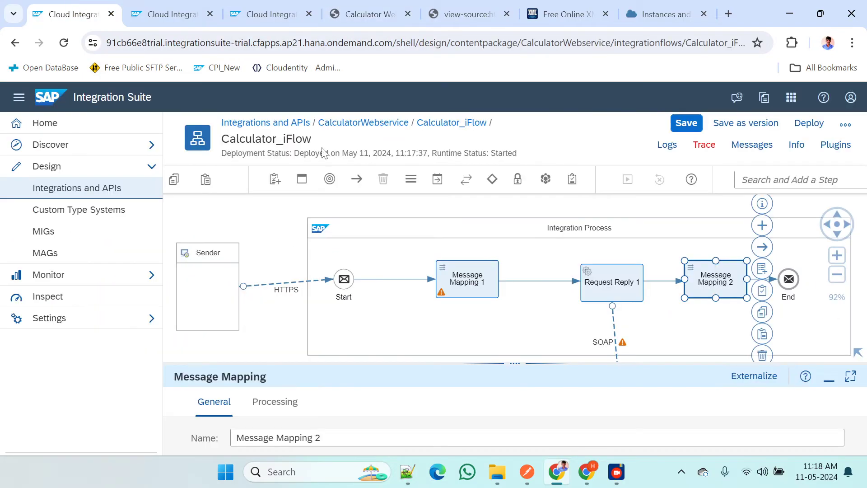
left_click(527, 472)
scroll(416, 246, "up", 2)
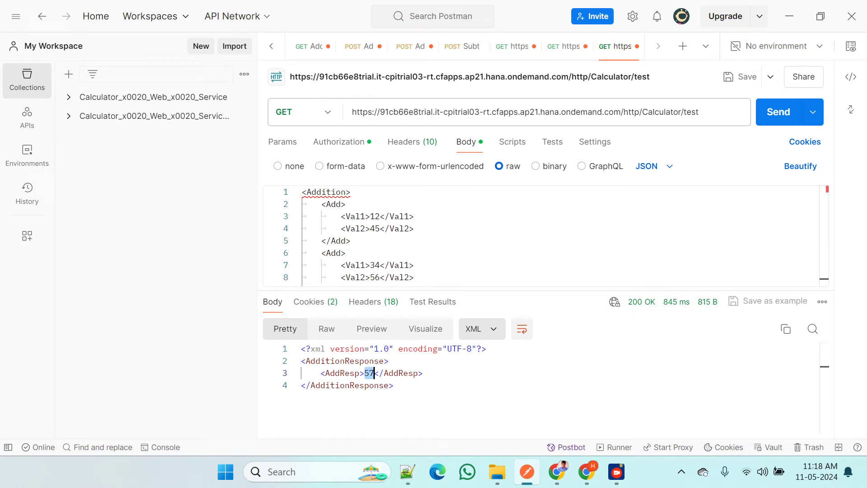
In Calculator_iFlow, shift Message Mapping 1 closer to Request Reply 1 and insert a General Splitter between Start and Message Mapping 1
key("alt+Tab")
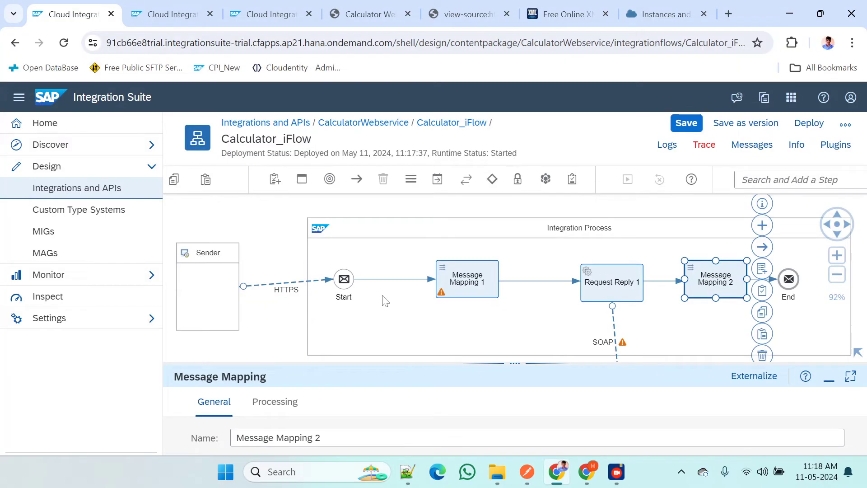
left_click_drag(470, 285, 527, 289)
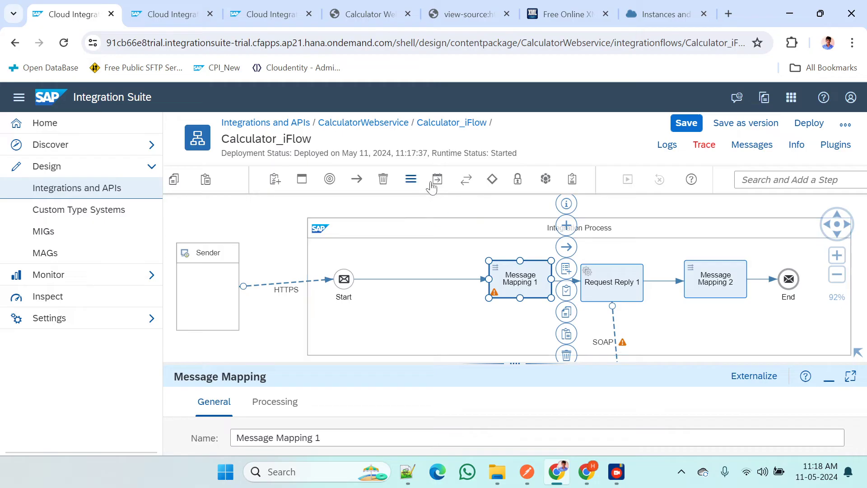
left_click(492, 180)
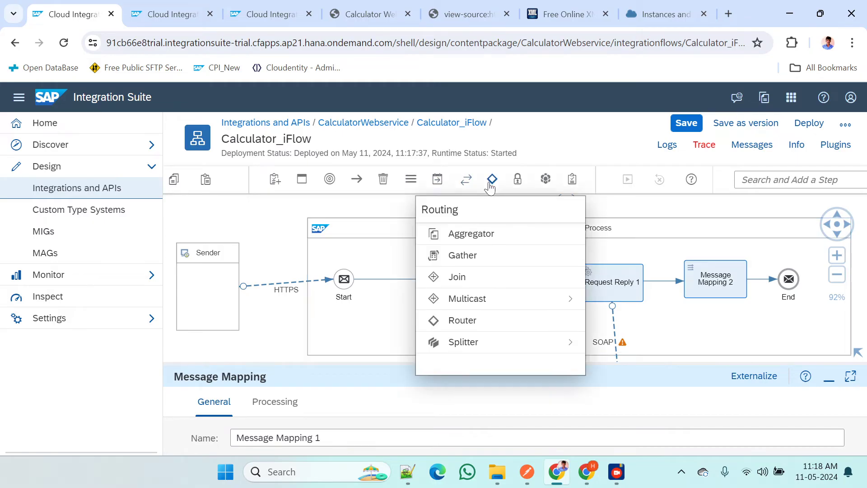
left_click(480, 343)
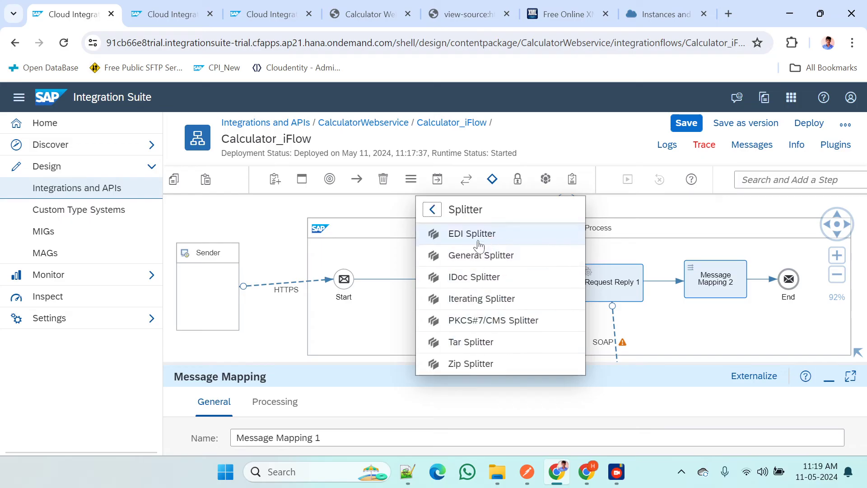
left_click(468, 255)
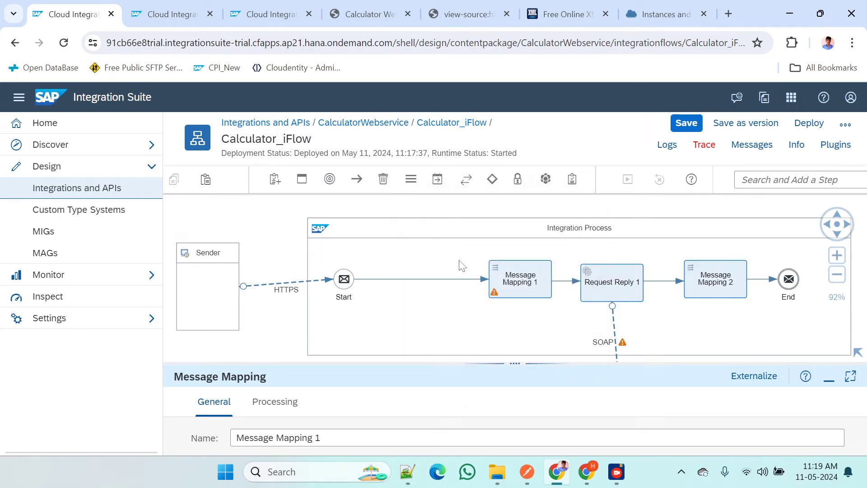
left_click(420, 280)
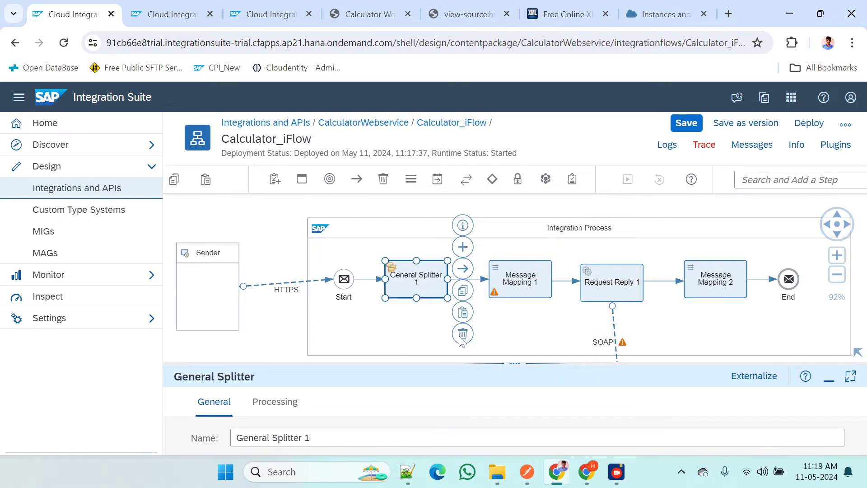
mouse_move(506, 359)
left_mouse_down()
mouse_move(522, 240)
mouse_move(515, 357)
left_mouse_up()
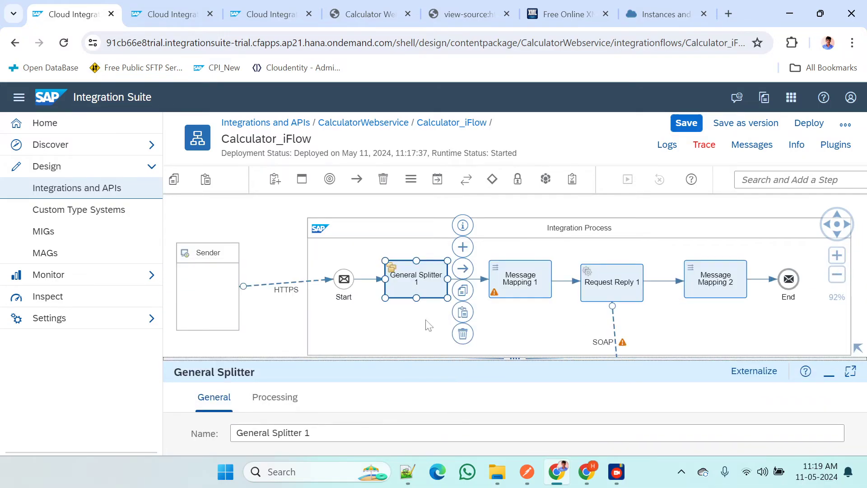
Widen the Integration Process pool toward the Sender and shift the Start event closer to the pool's new edge
left_click(308, 287)
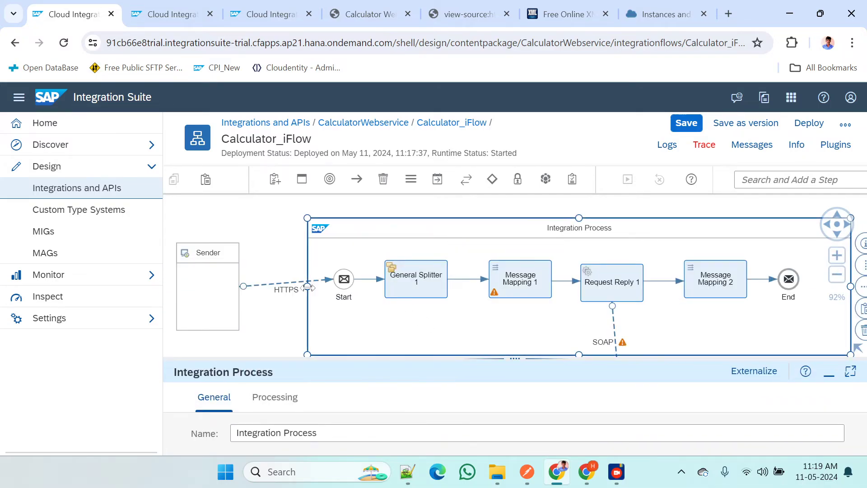
left_click_drag(308, 287, 272, 287)
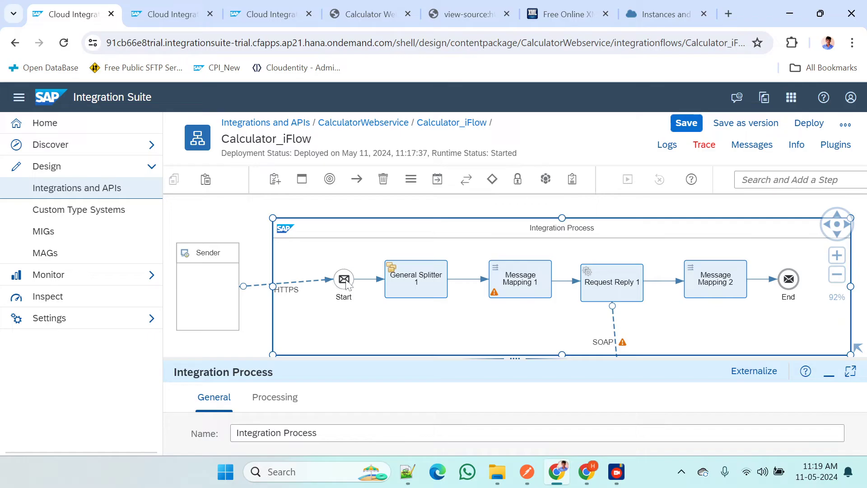
left_click_drag(344, 280, 296, 277)
Show the processing settings of General Splitter 1 and choose XPath as the expression type
left_click(407, 289)
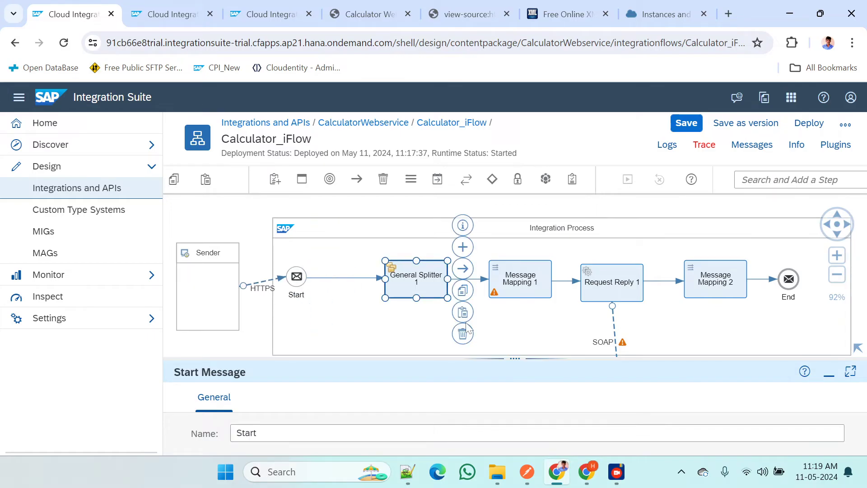
left_click_drag(513, 355, 451, 243)
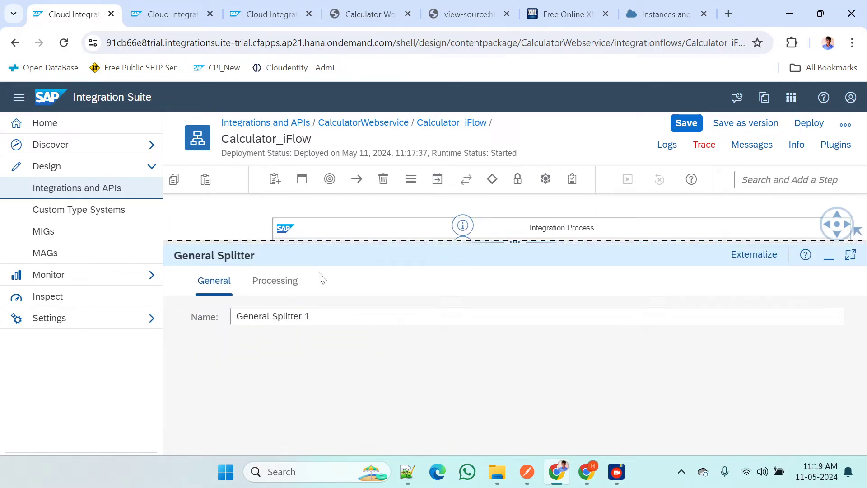
left_click(282, 283)
left_click(341, 319)
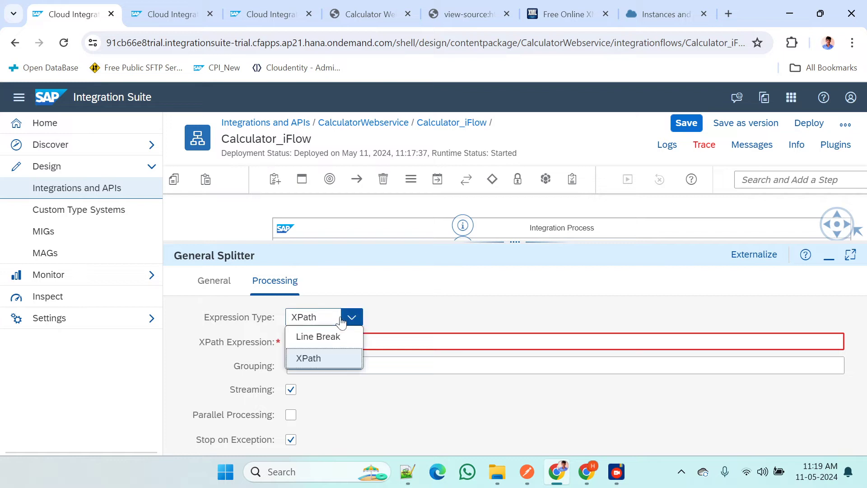
left_click(304, 358)
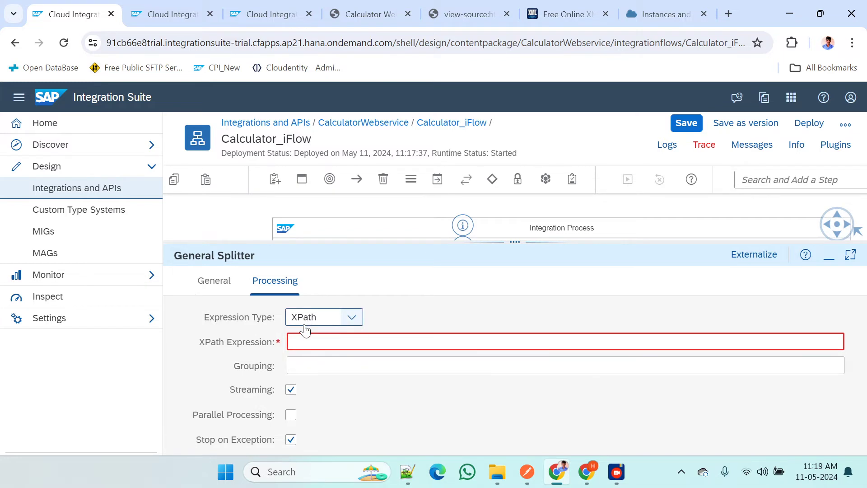
Set the splitter's XPath expression to //Add, copying the Add tag name from the Notepad++ payload, and set Grouping to 1
left_click(307, 341)
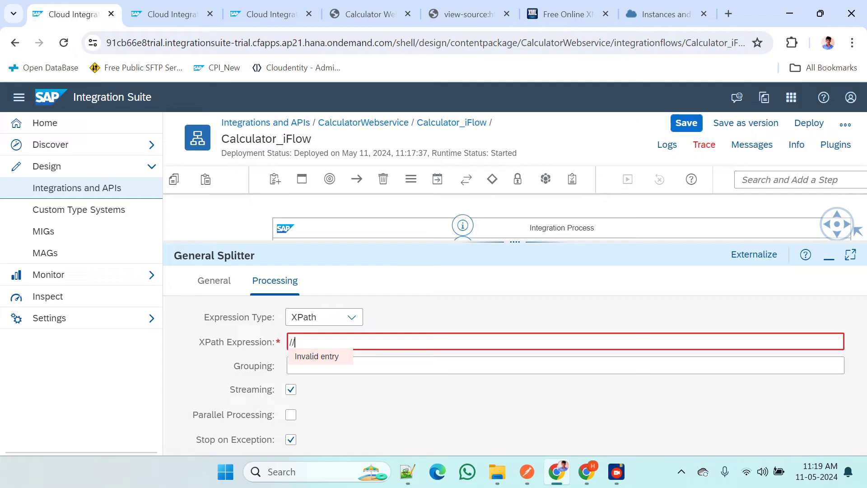
key("alt+Tab")
key("alt+Tab")
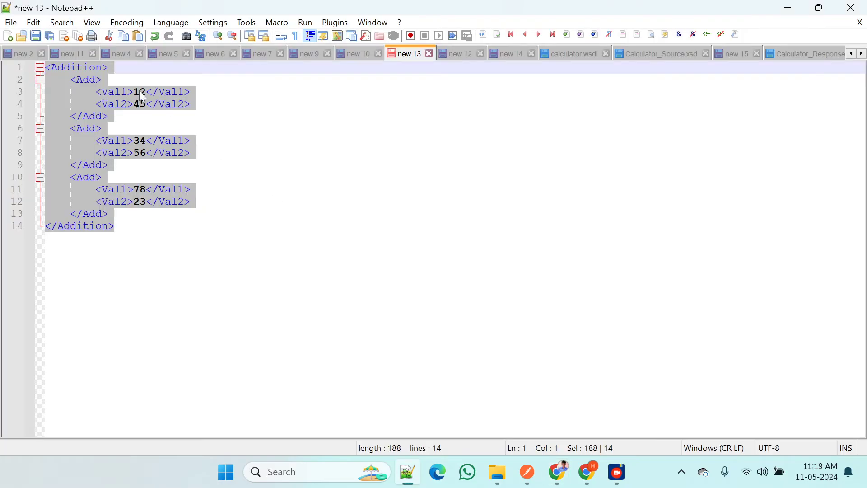
double_click(88, 81)
key("ctrl+c")
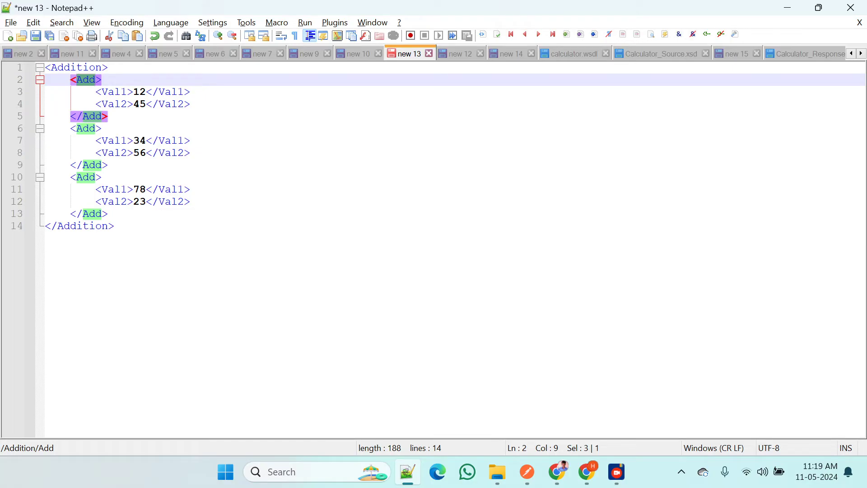
key("alt+Tab")
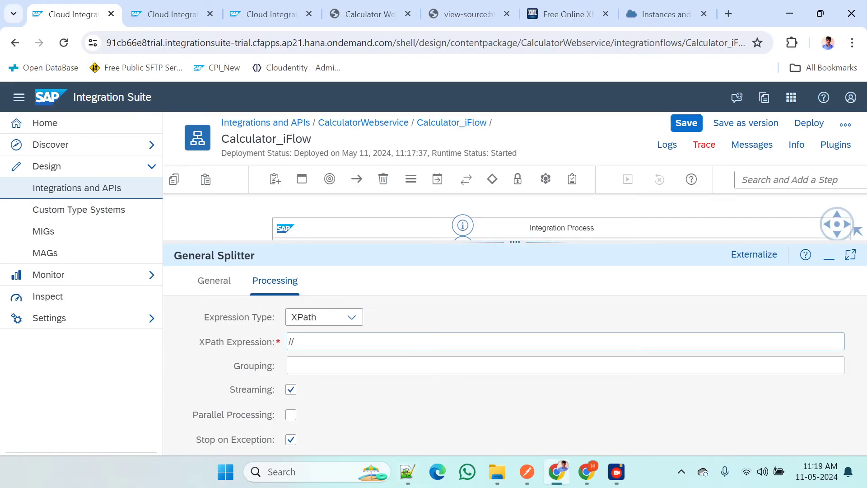
key("ctrl+v")
left_click(289, 364)
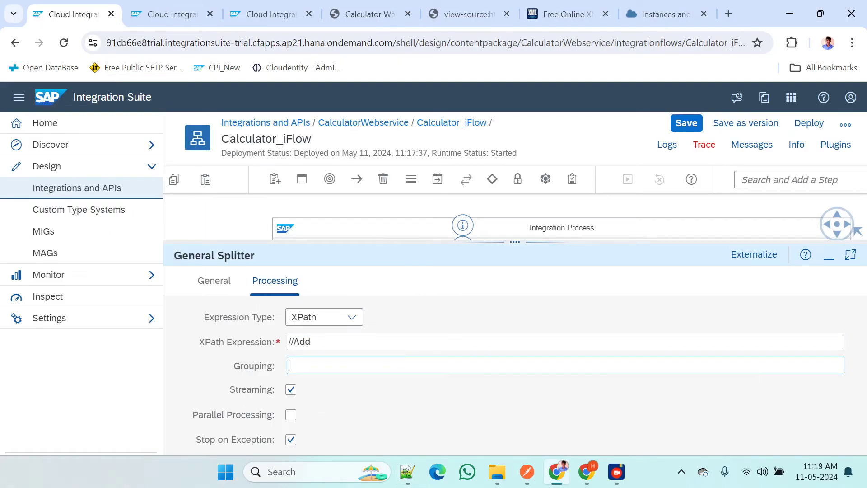
type("1")
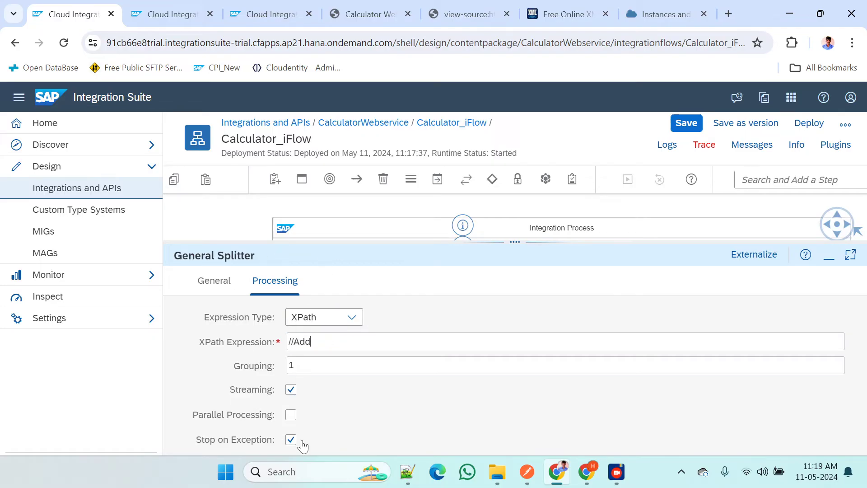
Copy the whole three-record Addition payload from the new 13 document in Notepad++
key("alt+Tab")
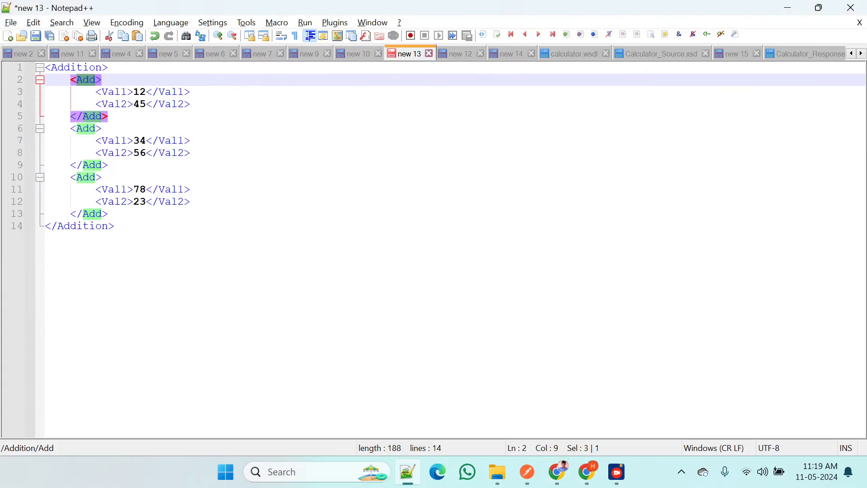
left_click(114, 226)
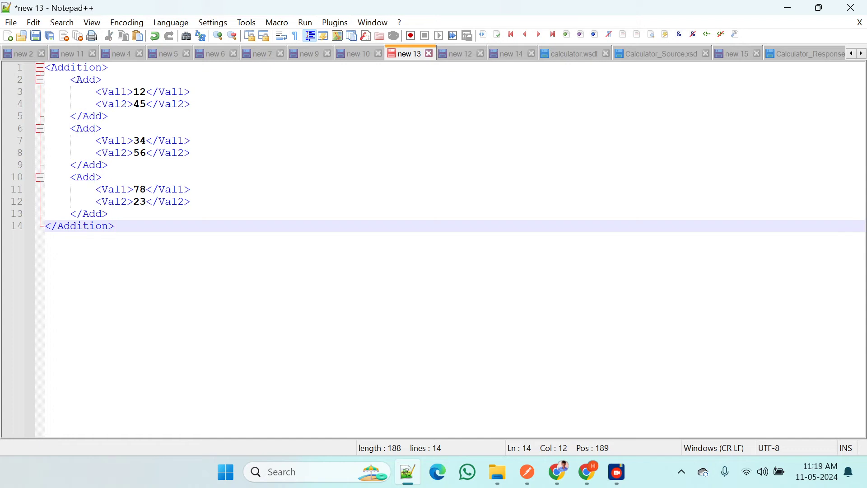
left_click_drag(114, 225, 45, 67)
key("ctrl+c")
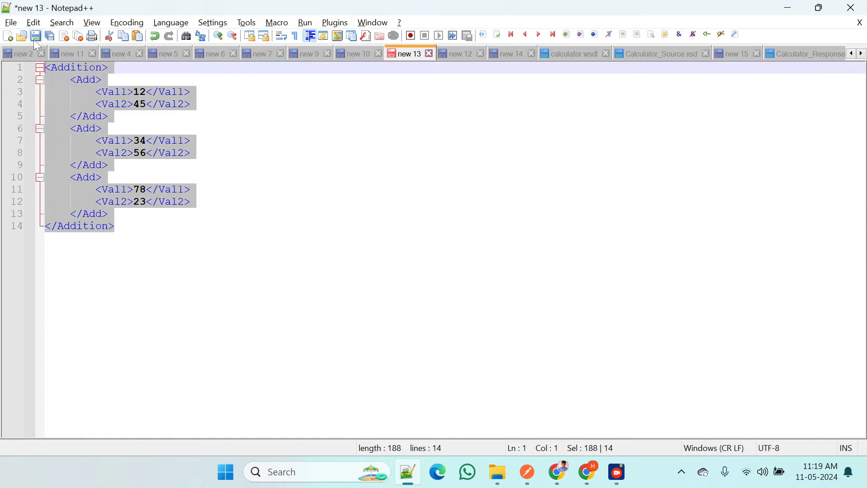
Paste three copies of the Addition payload below the original, leaving blank lines between the blocks
key("ctrl+End")
key("Return")
key("Return")
key("Return")
key("Return")
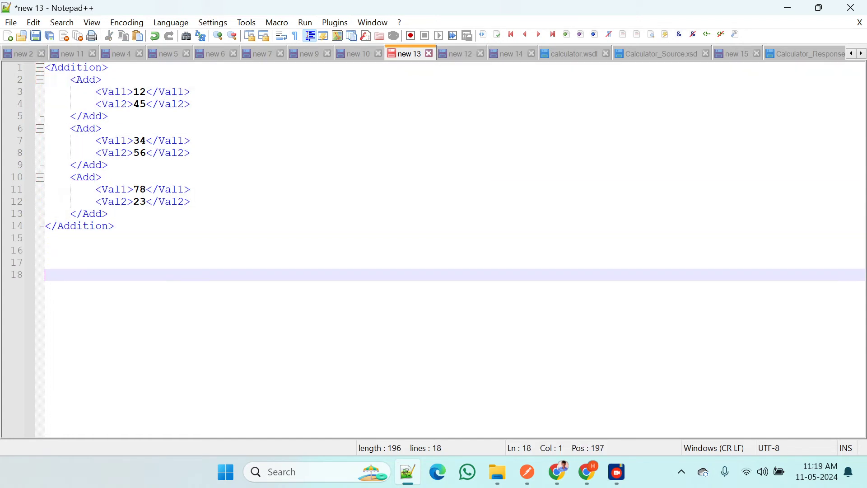
key("ctrl+v")
key("Return")
key("Return")
key("ctrl+v")
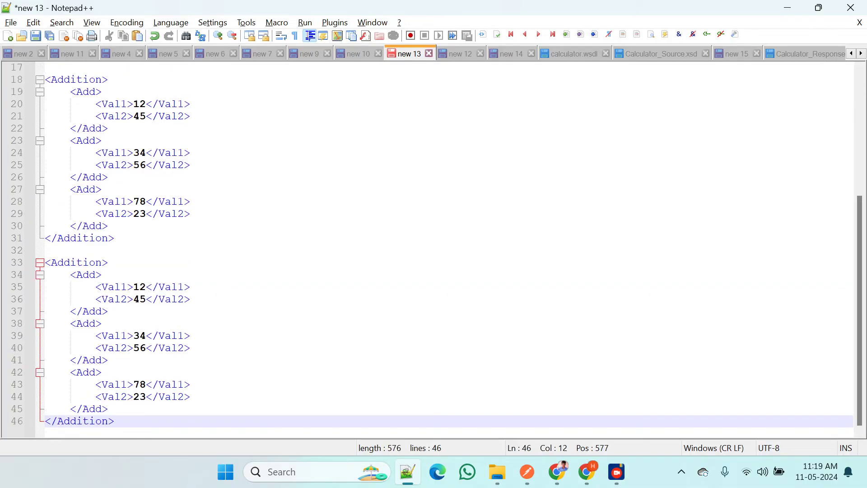
key("Return")
key("Return")
key("ctrl+v")
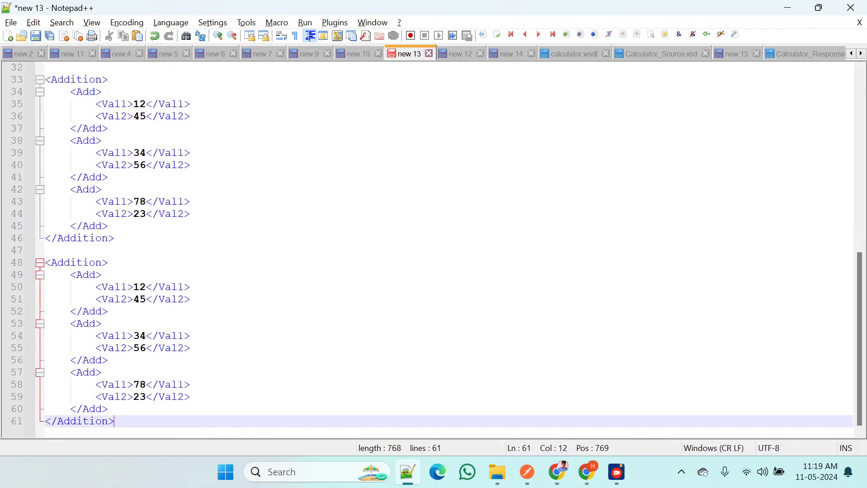
In the first pasted Addition block, delete the 34/56 and 78/23 Add records along with the leftover blank line
scroll(434, 249, "up", 10)
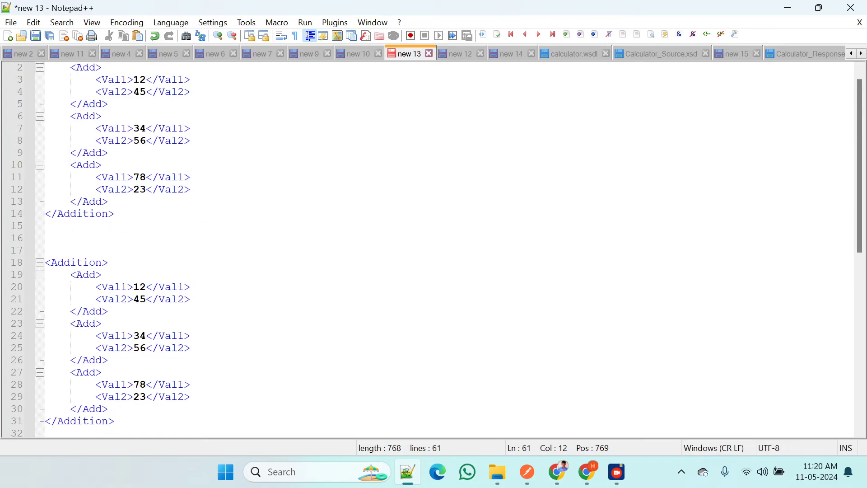
scroll(434, 248, "down", 1)
left_click_drag(108, 372, 17, 294)
key("Delete")
key("Delete")
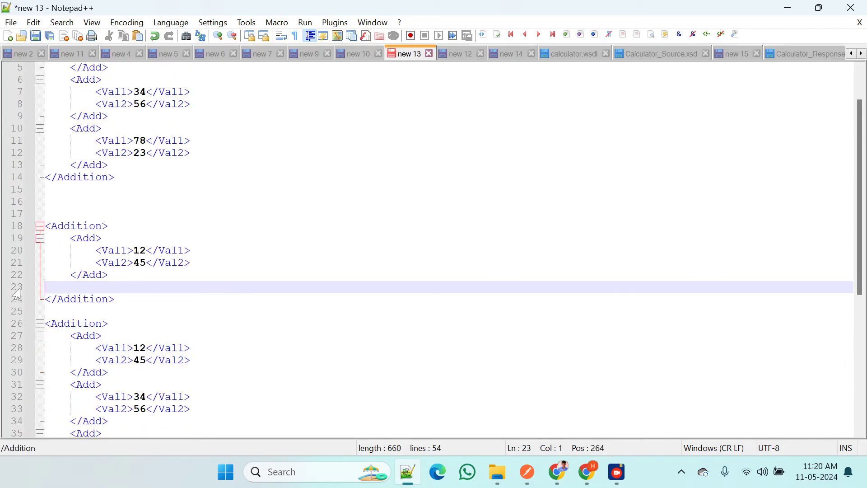
In the second pasted Addition block, delete the 12/45 and 78/23 Add records, keeping only 34/56
scroll(433, 248, "down", 2)
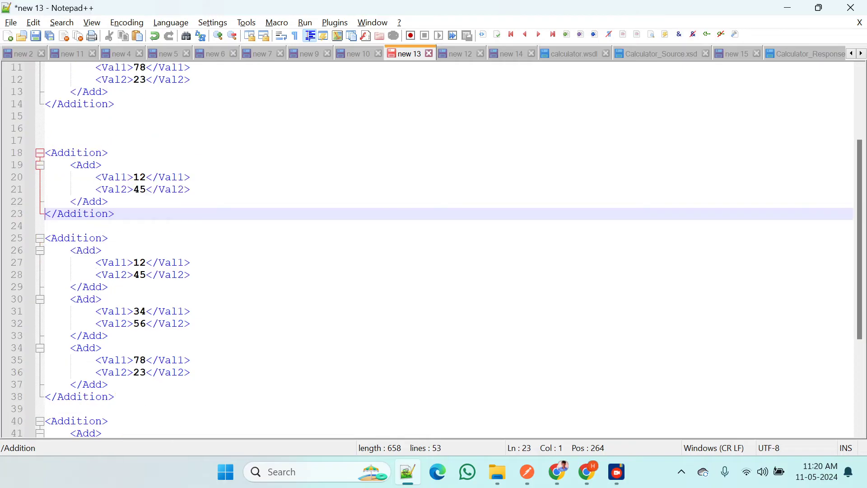
left_click_drag(108, 287, 45, 250)
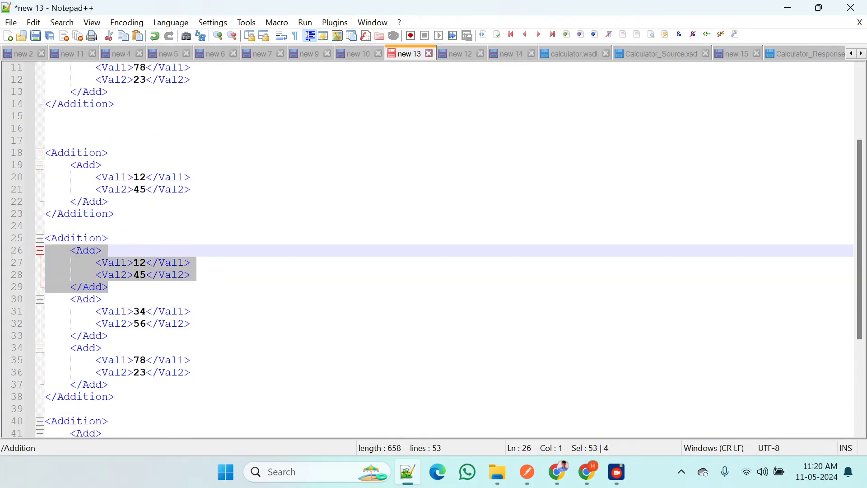
key("Delete")
key("Delete")
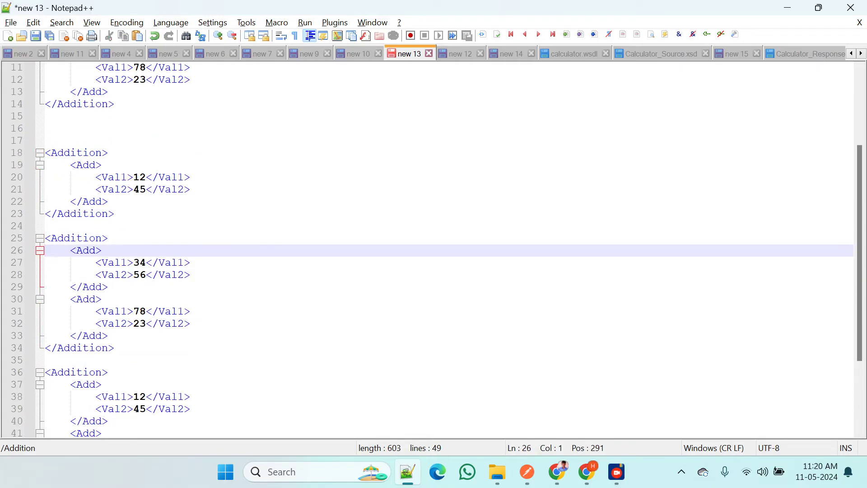
left_click_drag(107, 335, 28, 302)
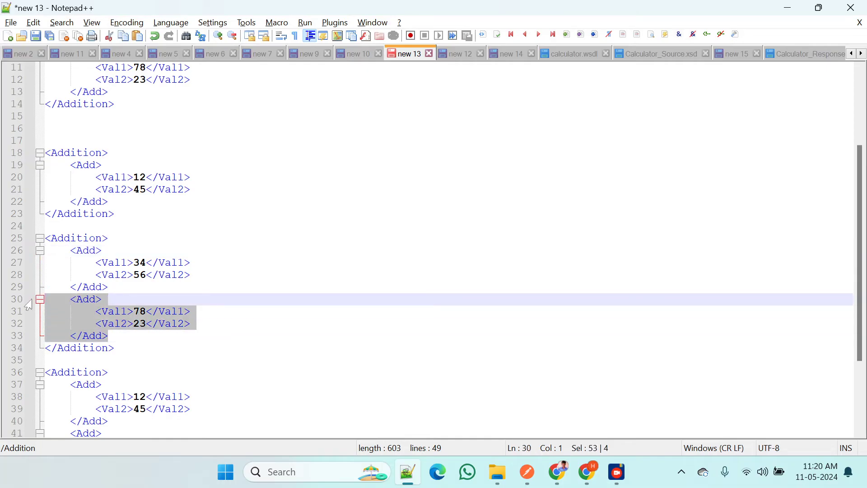
key("Delete")
key("Delete")
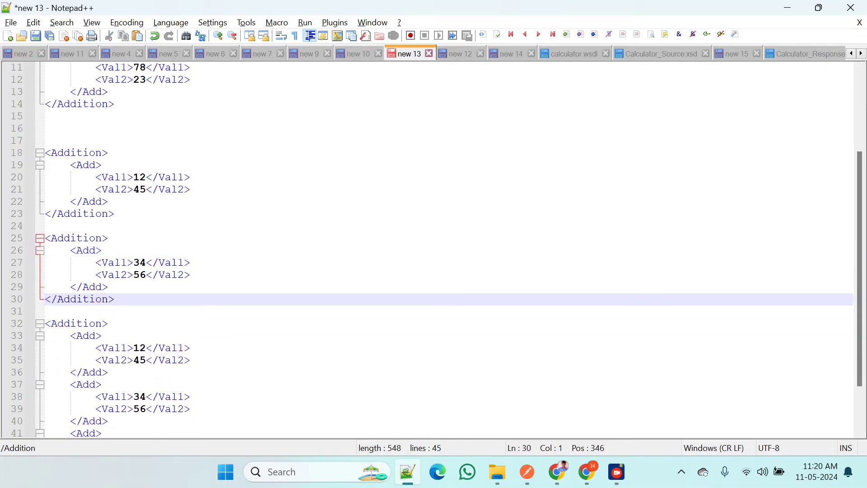
In the third pasted Addition block, delete the 12/45 and 34/56 Add records, keeping only 78/23
left_click_drag(108, 420, 9, 342)
key("Delete")
key("Delete")
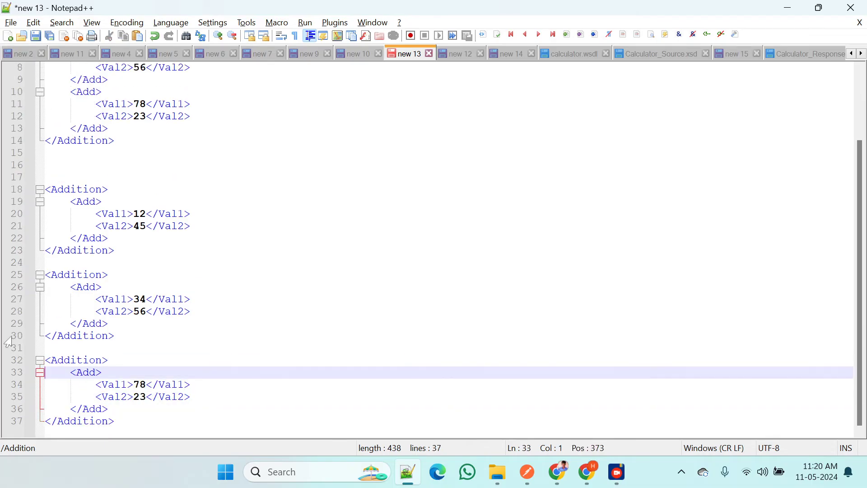
Compare the original payload with the three single-record Addition blocks, and review the General Splitter's XPath expression in Calculator_iFlow
scroll(429, 248, "up", 3)
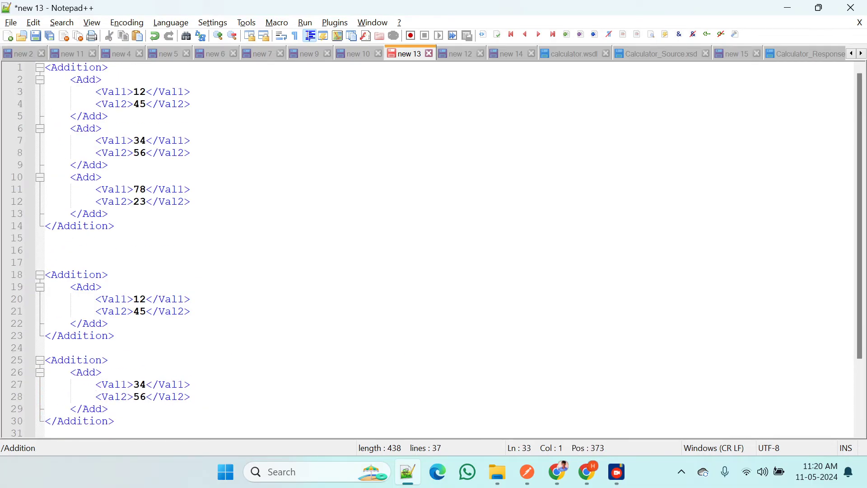
scroll(429, 248, "down", 3)
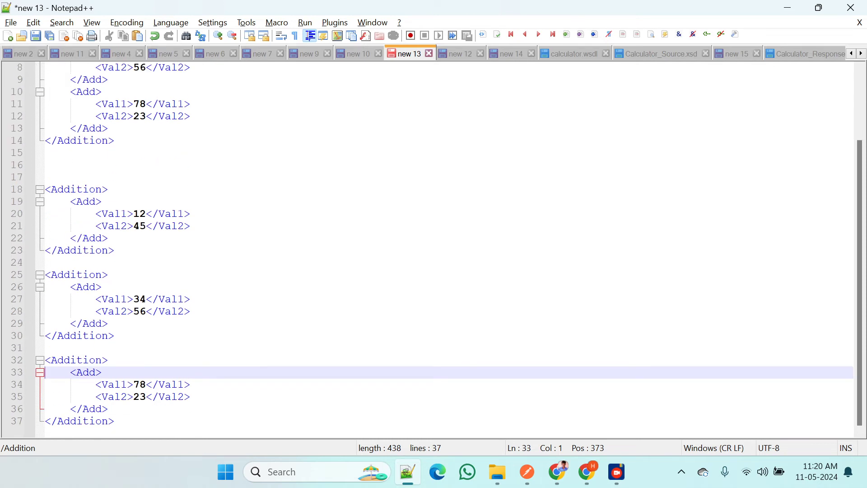
left_click_drag(101, 226, 95, 225)
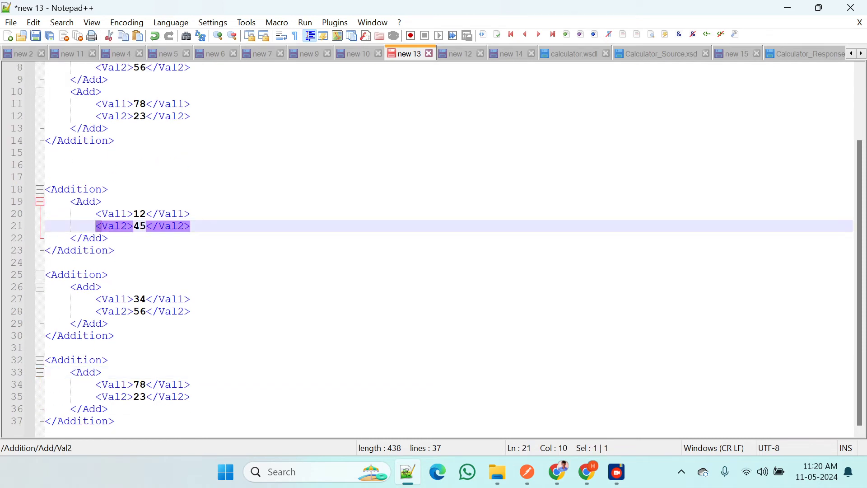
scroll(429, 248, "up", 1)
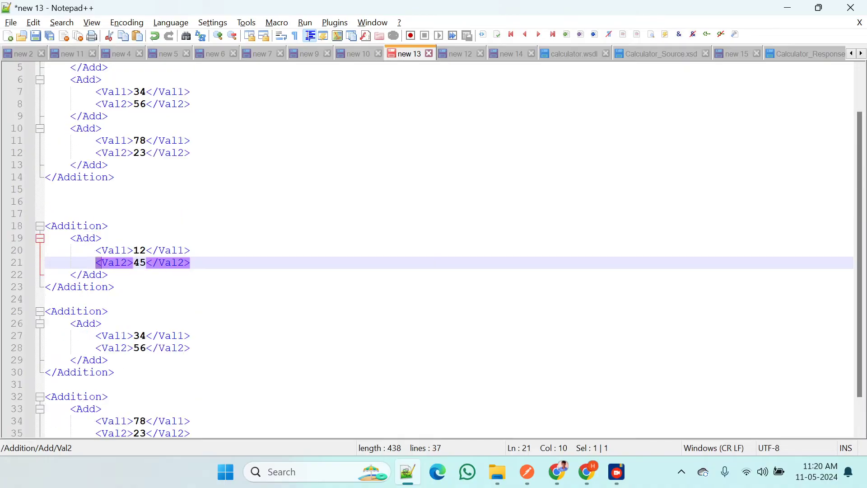
double_click(97, 227)
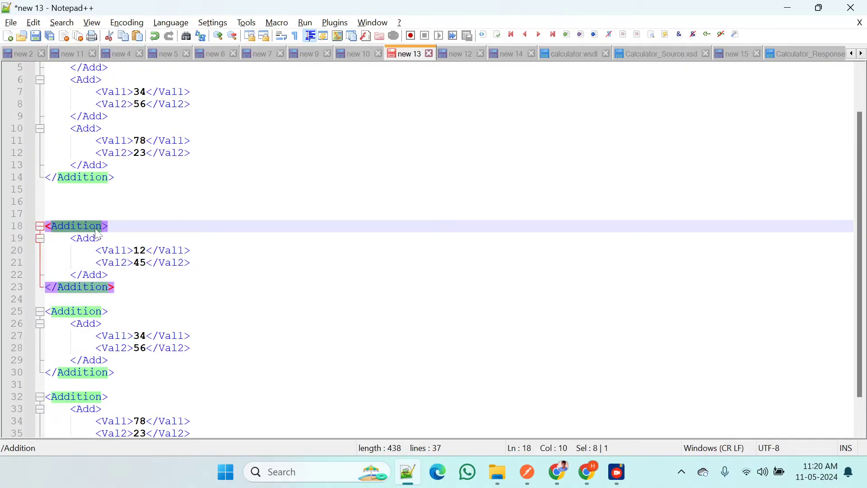
scroll(97, 231, "up", 2)
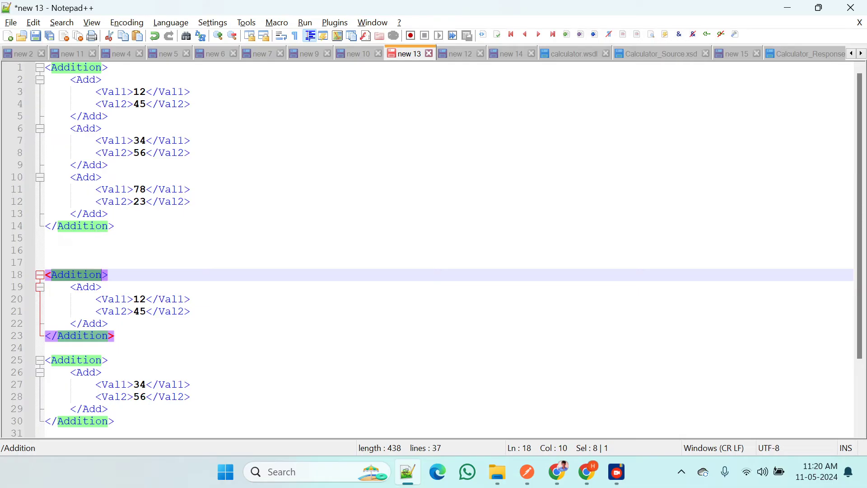
left_click_drag(118, 225, 45, 66)
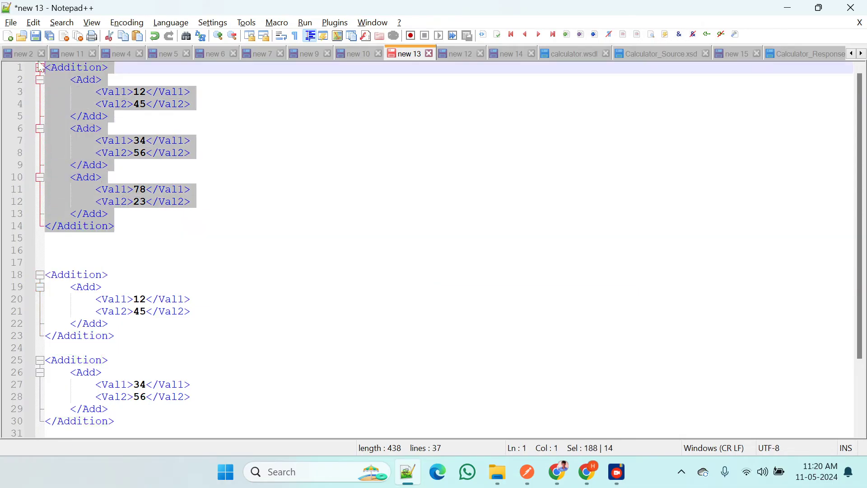
key("alt+Tab")
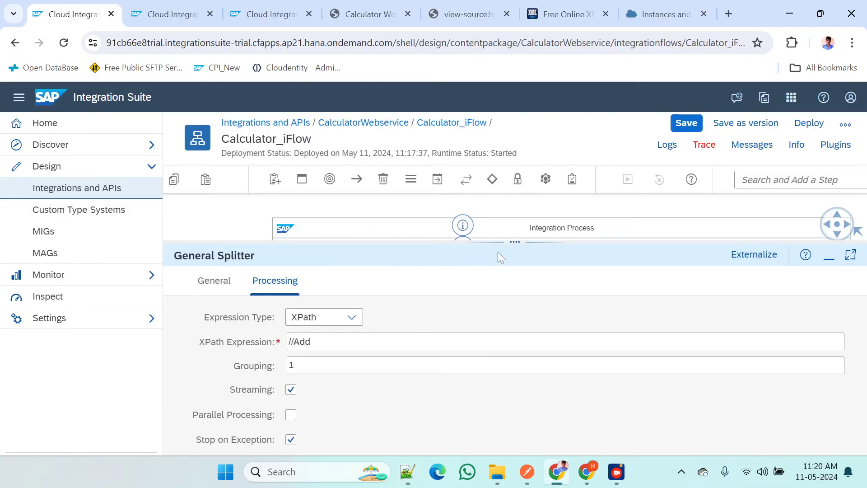
left_click(229, 340)
double_click(301, 342)
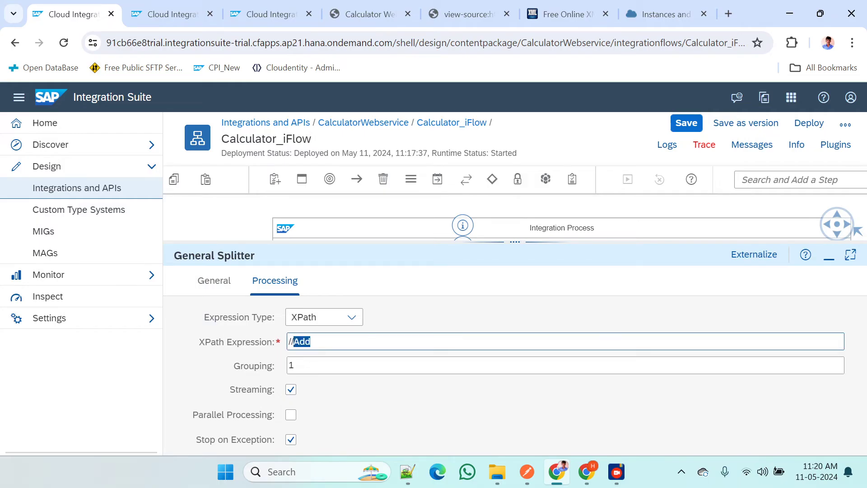
Compare the Add element of the original payload in Notepad++ with the General Splitter's XPath expression and grouping settings in Integration Suite
key("alt+Tab")
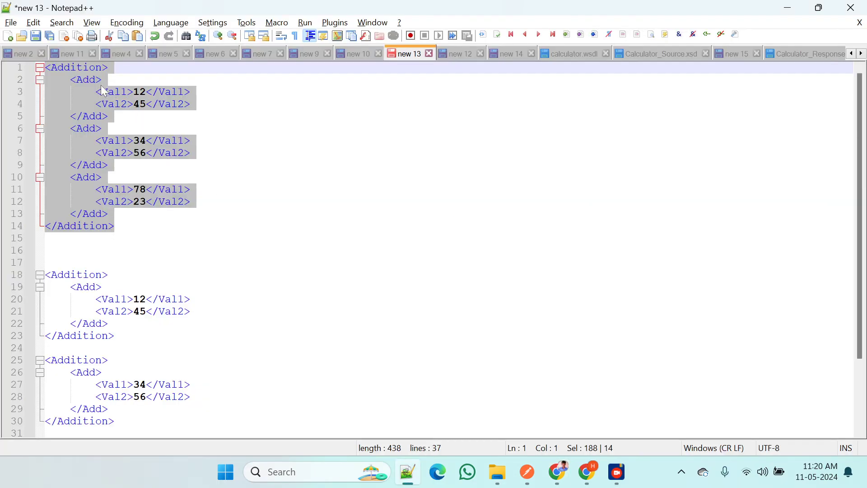
left_click(95, 80)
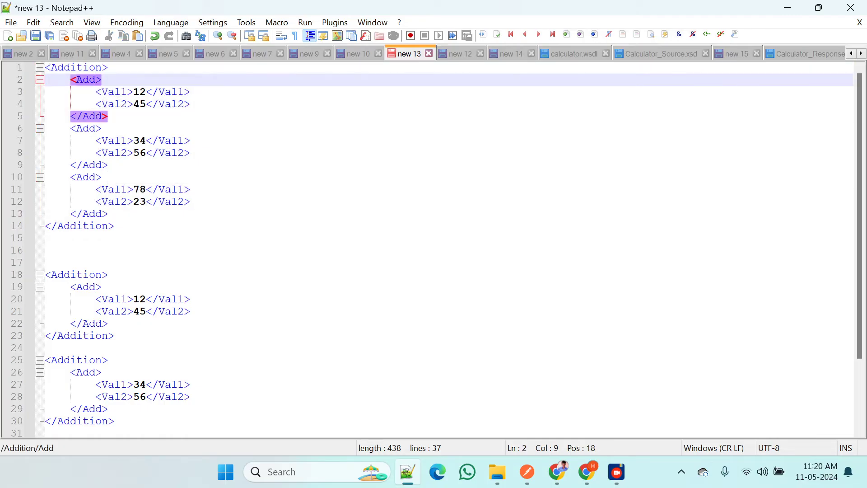
left_click(70, 79)
left_click(102, 79)
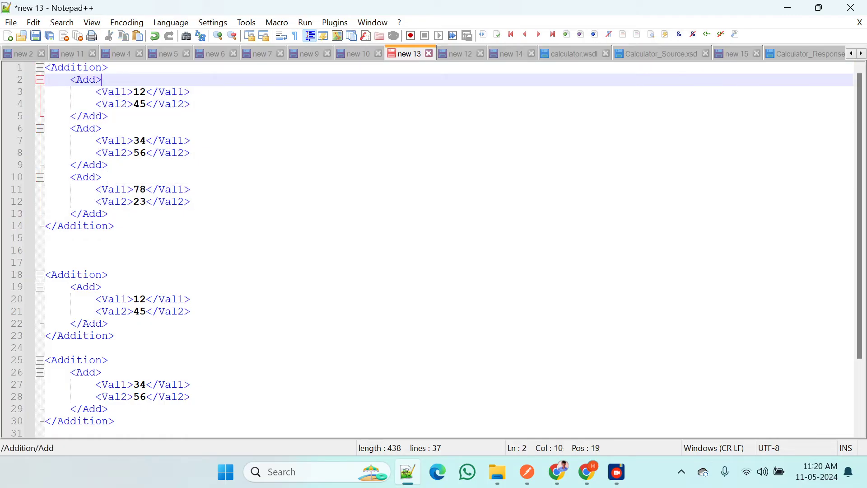
key("shift+Left")
key("Right")
key("alt+Tab")
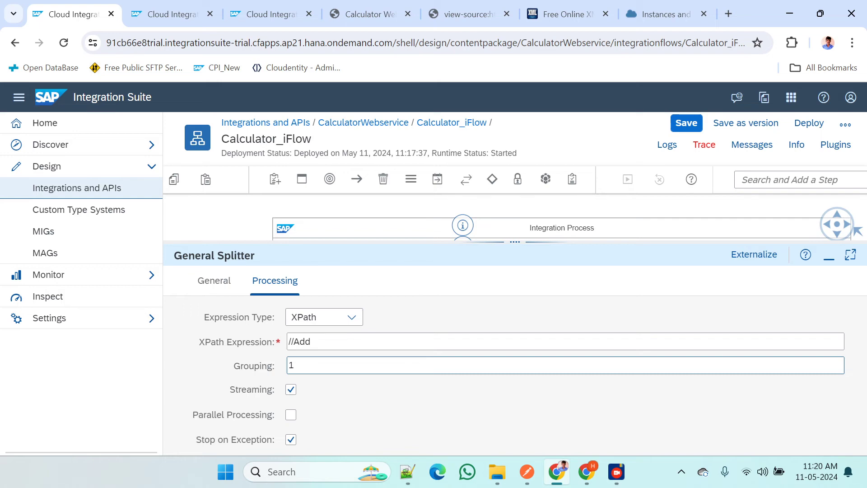
key("alt+Tab")
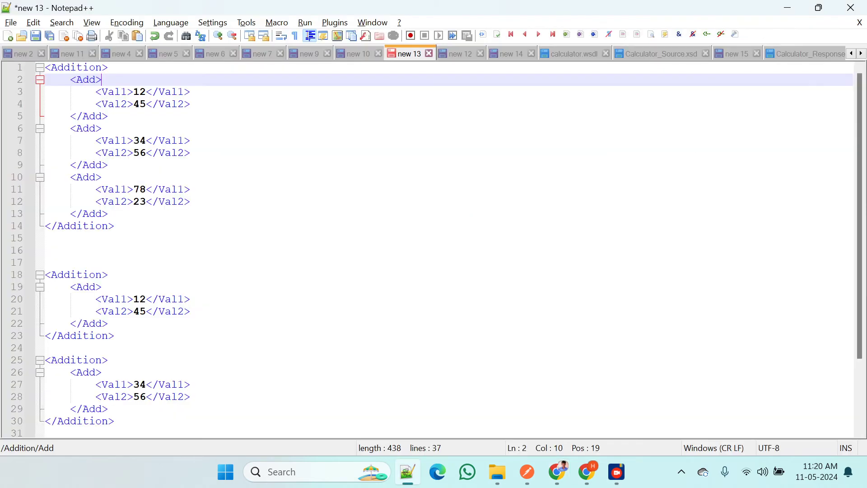
key("alt+Tab")
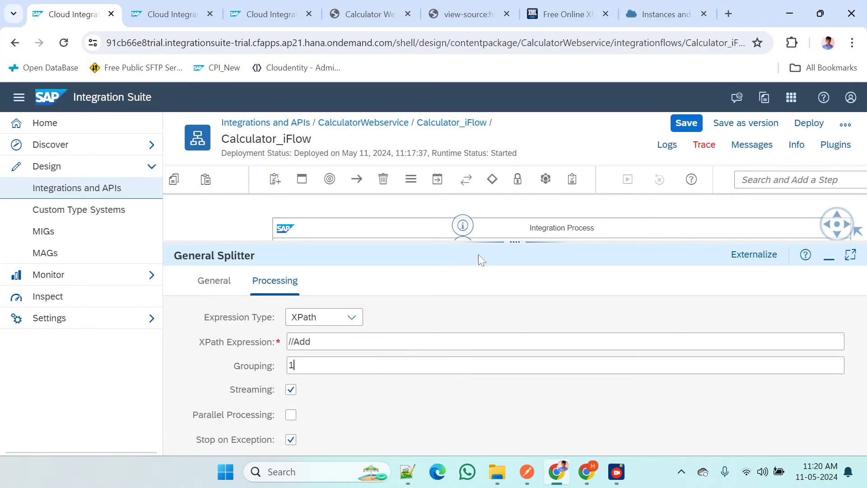
Set the simulation start point before General Splitter 1 and the end point after it, shifting the splitter slightly toward Start
left_click_drag(494, 246, 494, 389)
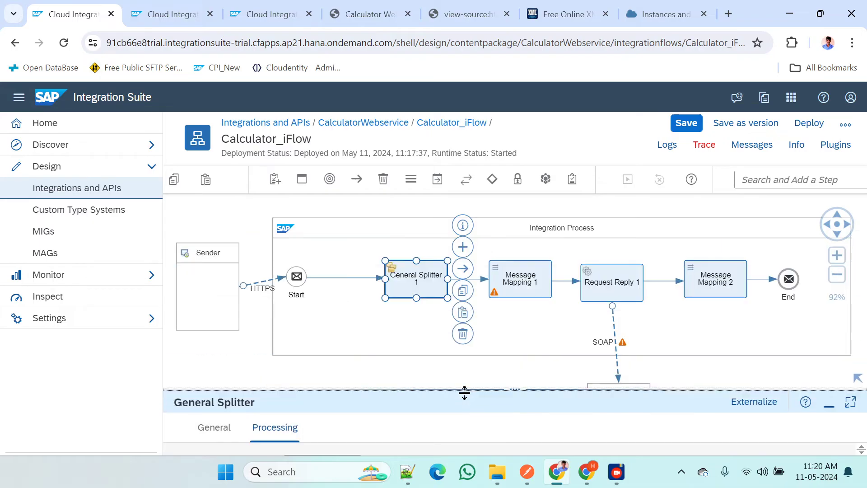
left_click(336, 278)
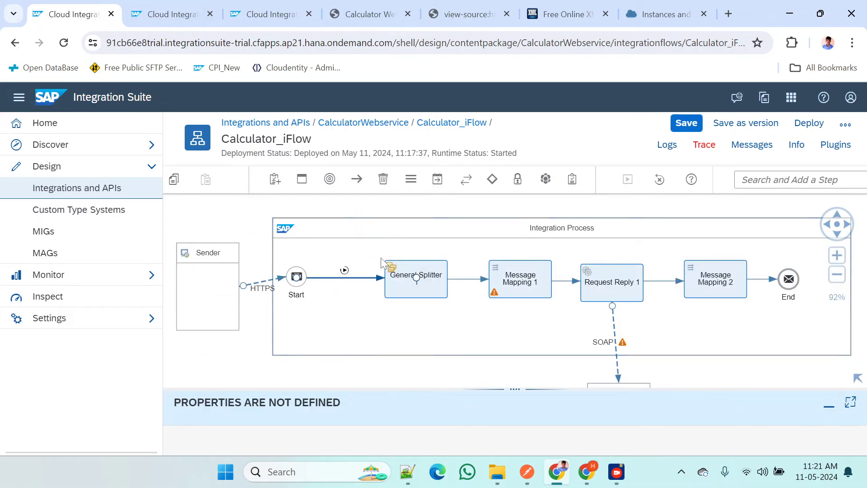
left_click_drag(410, 283, 383, 278)
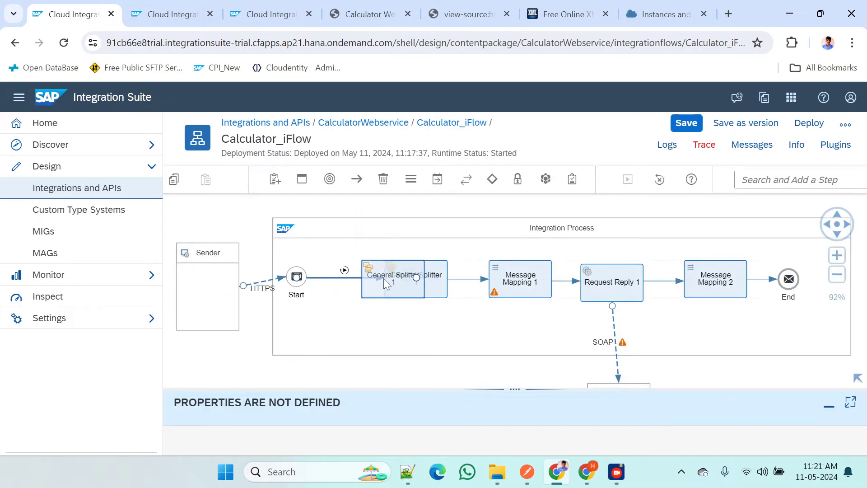
left_click(461, 279)
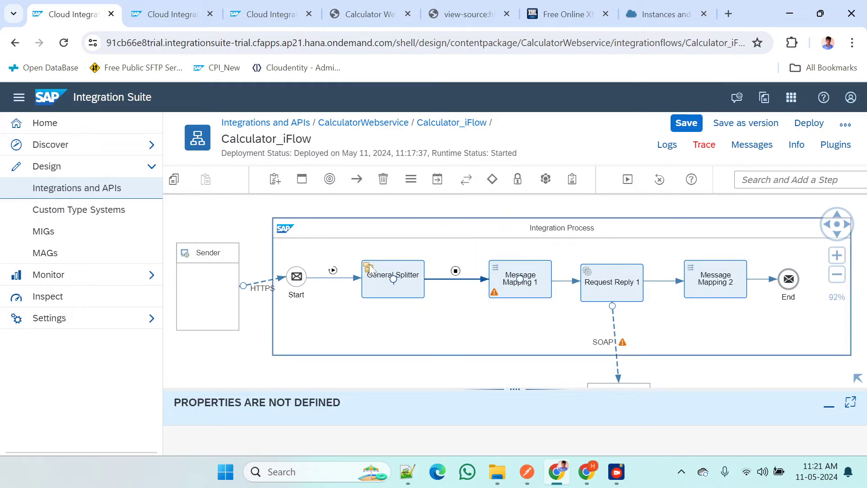
Add the copied Addition payload with the 12/45, 34/56 and 78/23 Add records as the simulation input's body content
left_click(333, 271)
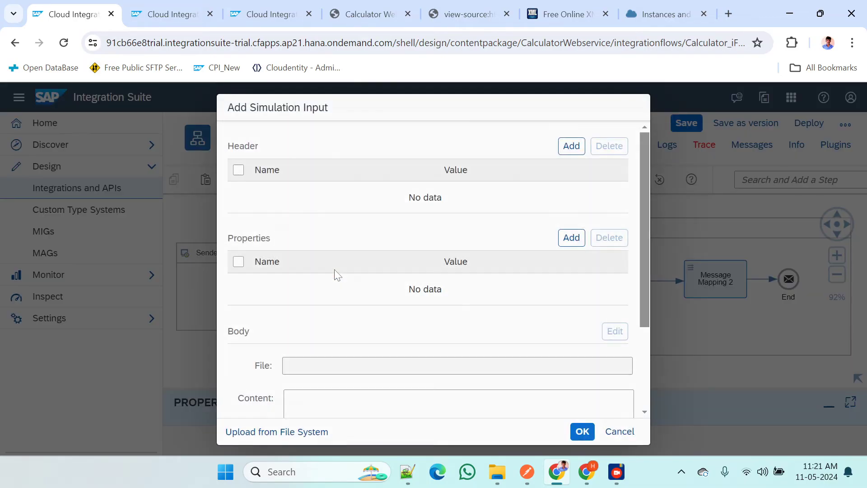
scroll(387, 329, "down", 3)
left_click(387, 329)
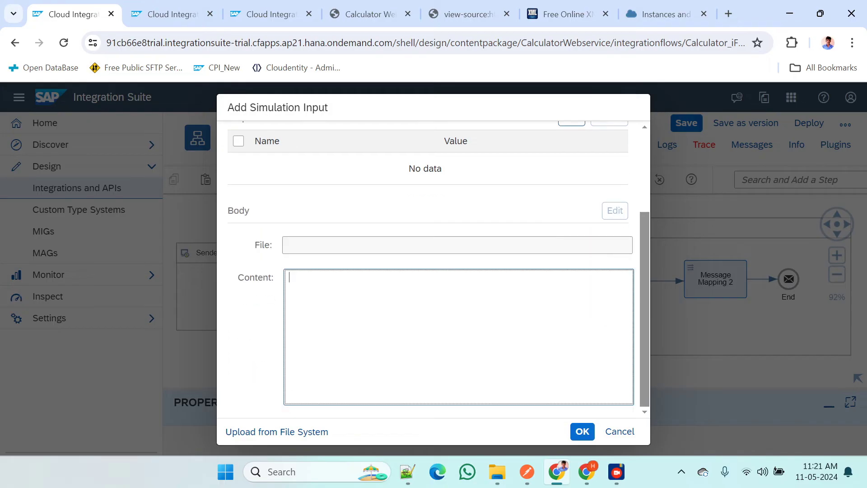
key("ctrl+v")
scroll(387, 330, "up", 5)
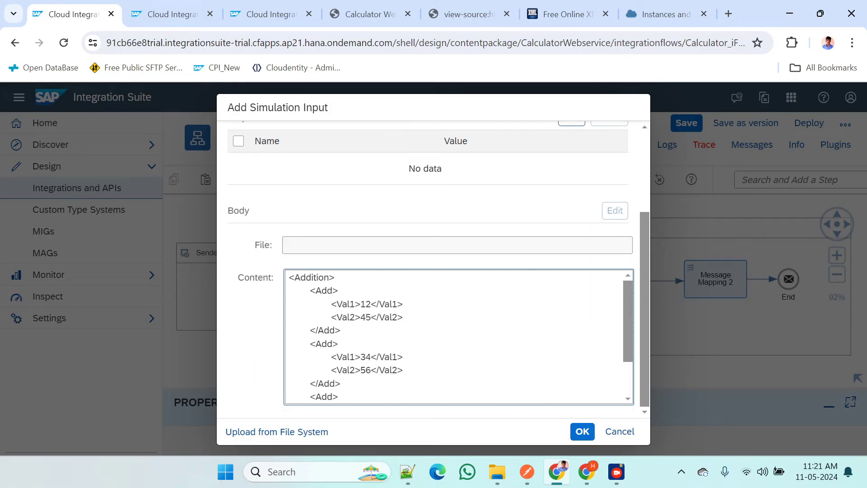
left_click(581, 430)
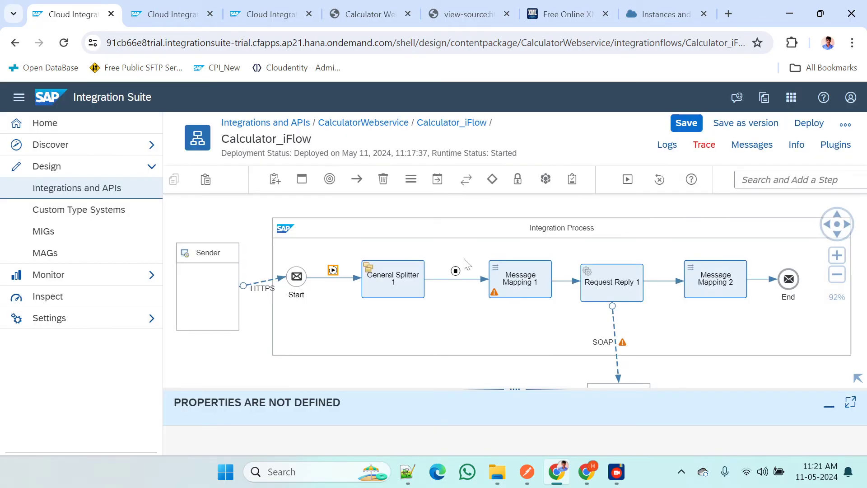
Run the simulation across General Splitter 1, checking the three expected single-record Addition blocks in Notepad++ meanwhile
left_click(627, 179)
key("alt+Tab")
scroll(434, 248, "down", 3)
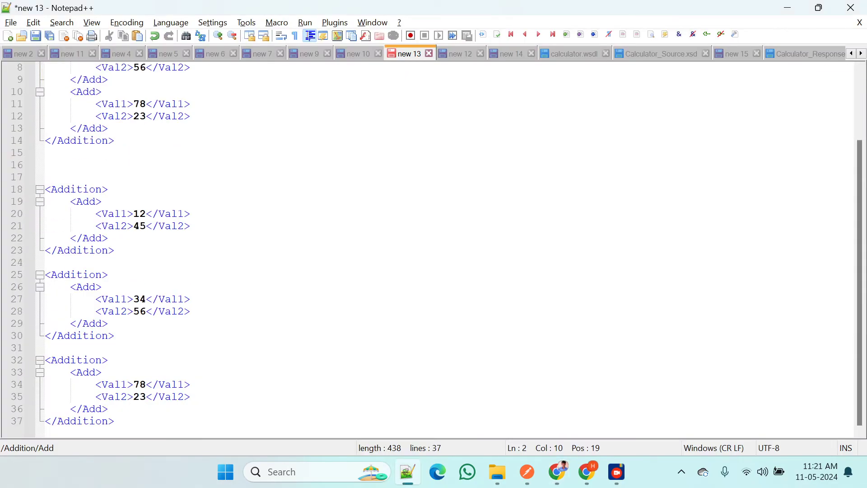
key("alt+Tab")
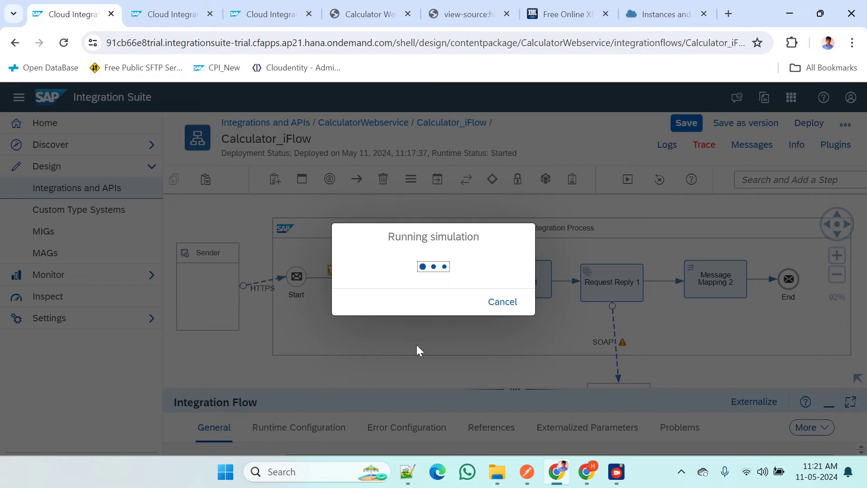
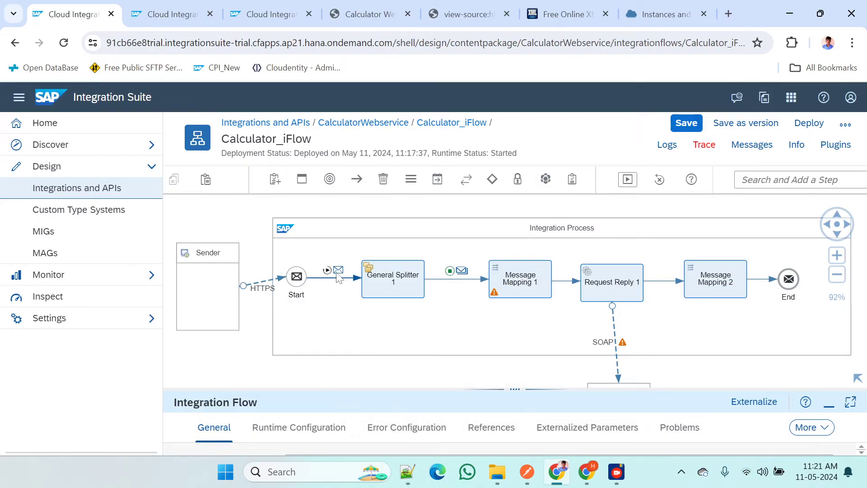
Open the simulated message content between General Splitter 1 and Message Mapping 1 and show its body
left_click(467, 274)
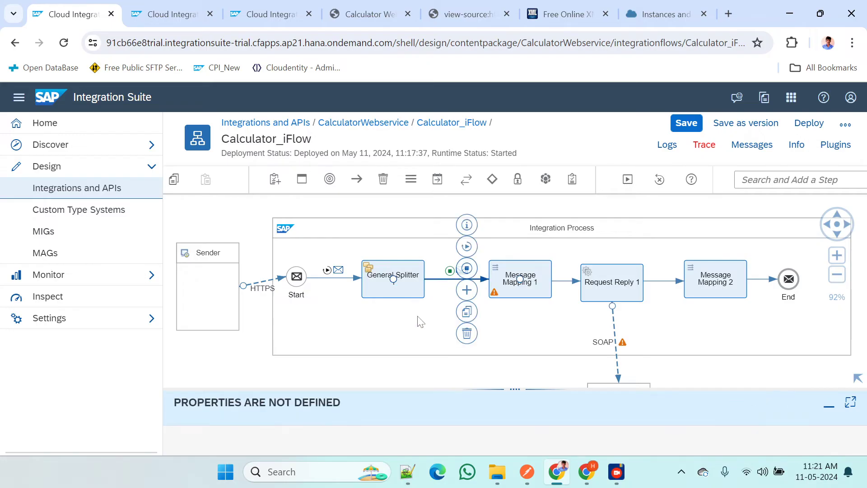
left_click(420, 321)
left_click(461, 273)
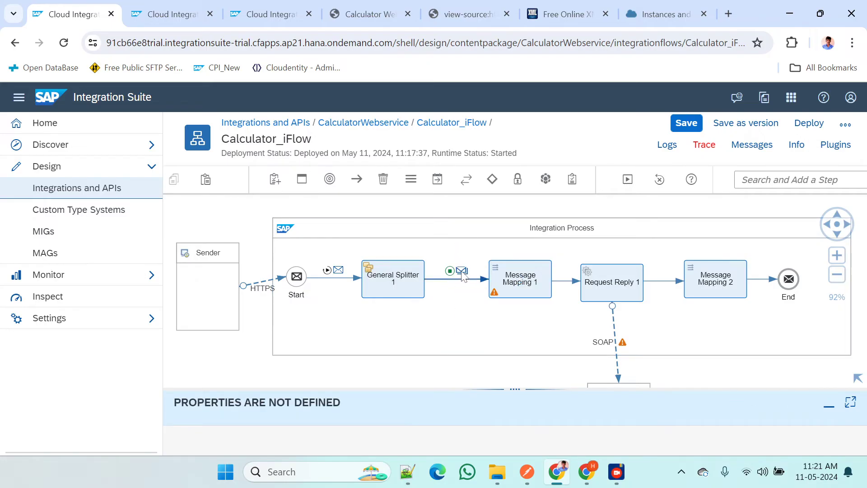
left_click_drag(507, 388, 504, 197)
left_click(324, 240)
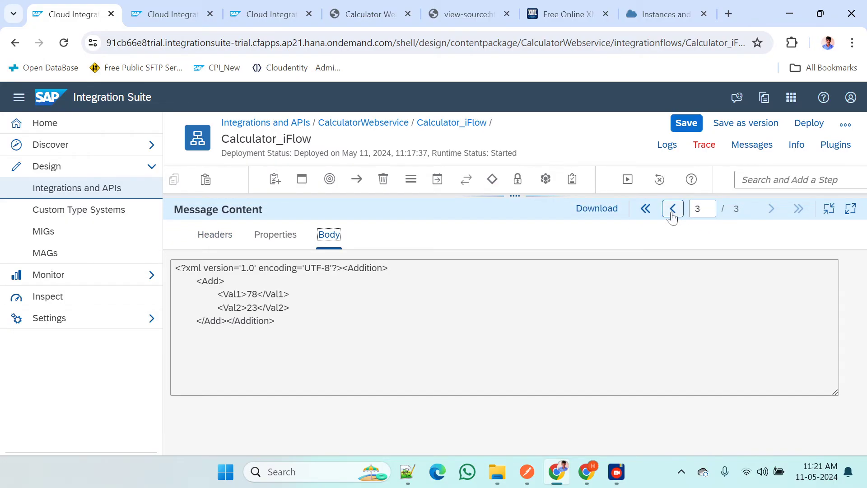
Go to the first split message and examine its XML declaration and Addition block
left_click(645, 208)
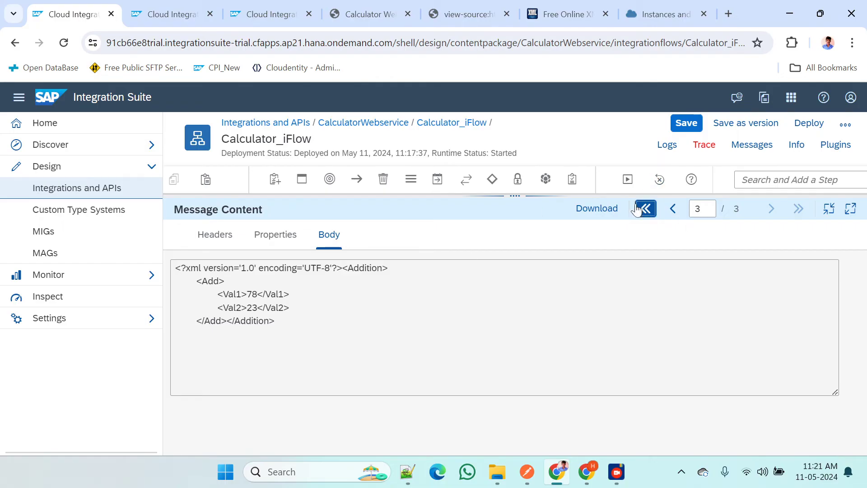
left_click_drag(276, 321, 177, 282)
left_click(289, 319)
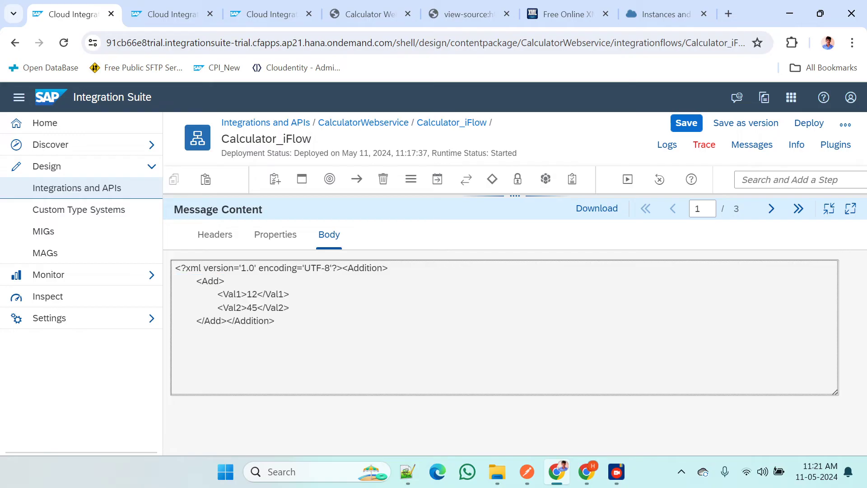
left_click_drag(342, 267, 180, 268)
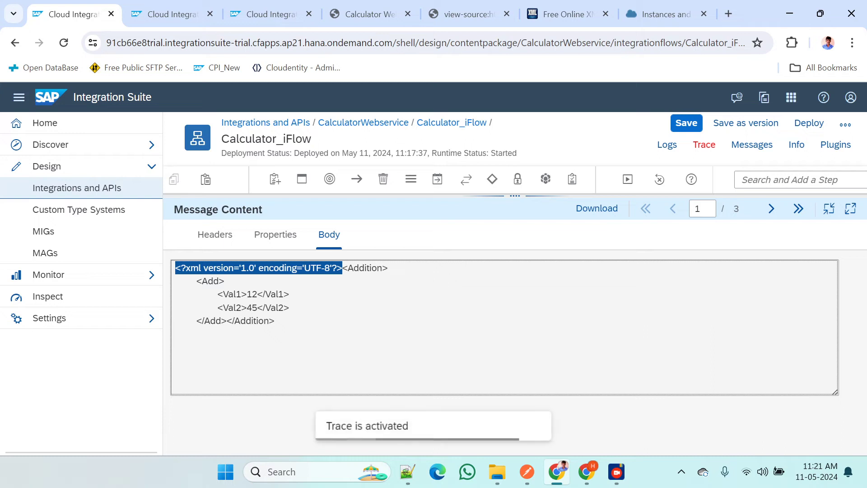
left_click(316, 298)
left_click_drag(342, 268, 175, 268)
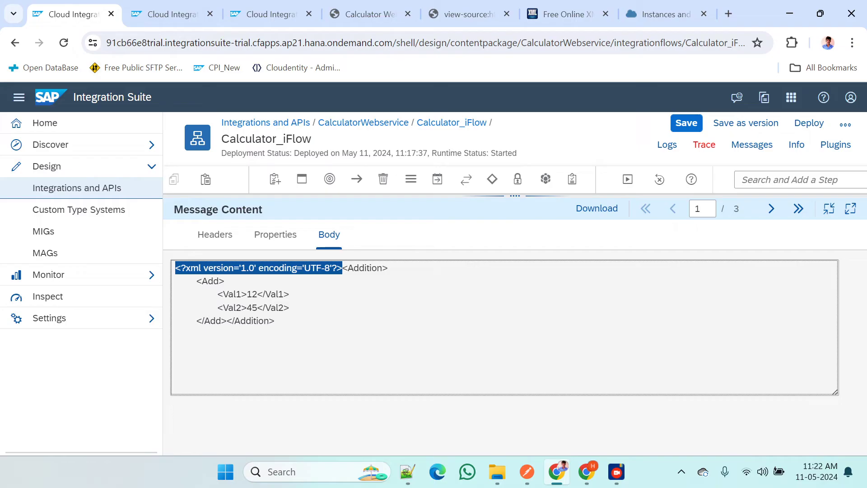
left_click_drag(342, 268, 318, 333)
Compare the first and second split messages with the expected Addition blocks in Notepad++, and view the third message
key("alt+Tab")
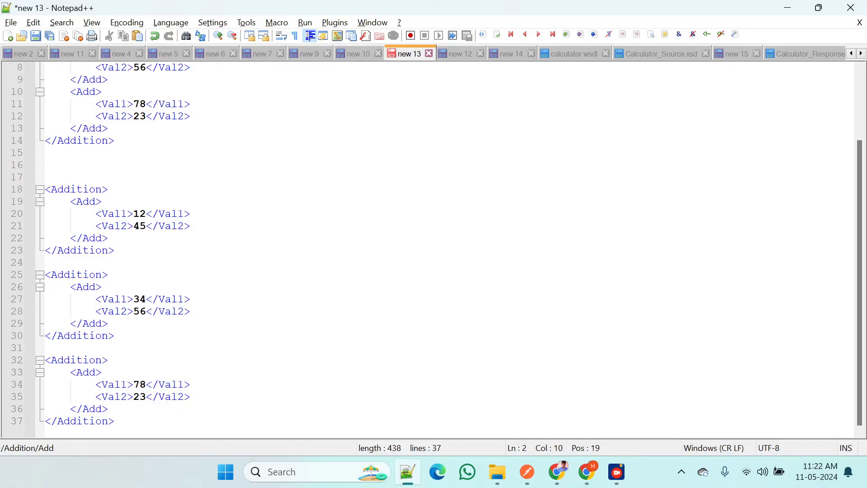
left_click_drag(15, 262, 16, 202)
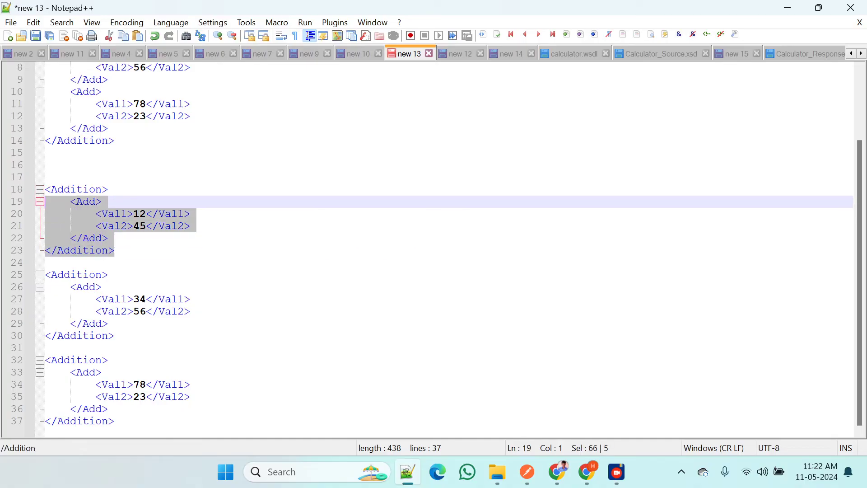
key("alt+Tab")
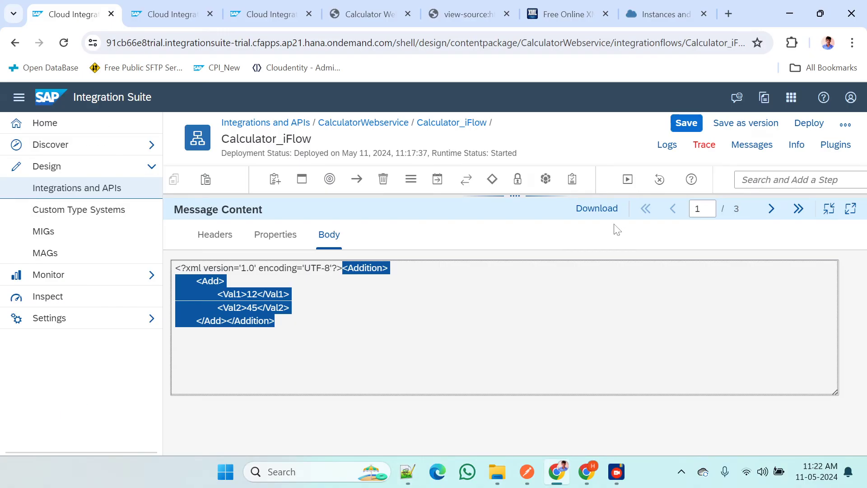
left_click(770, 208)
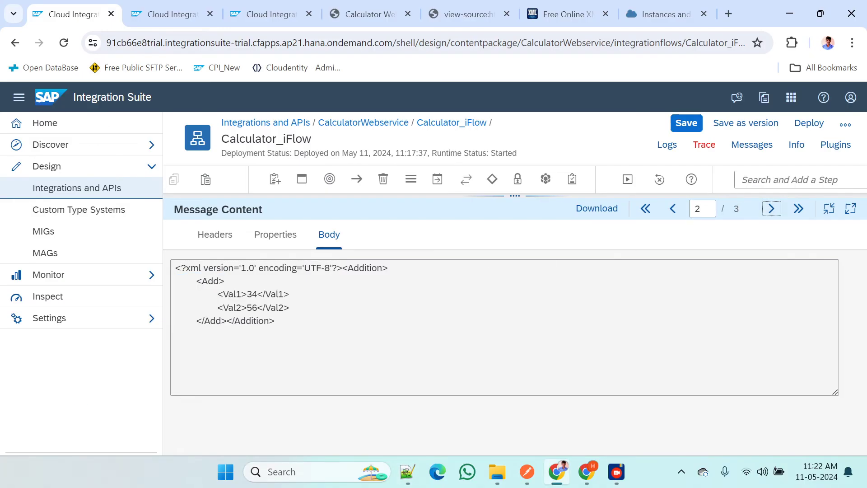
left_click_drag(342, 268, 274, 321)
key("alt+Tab")
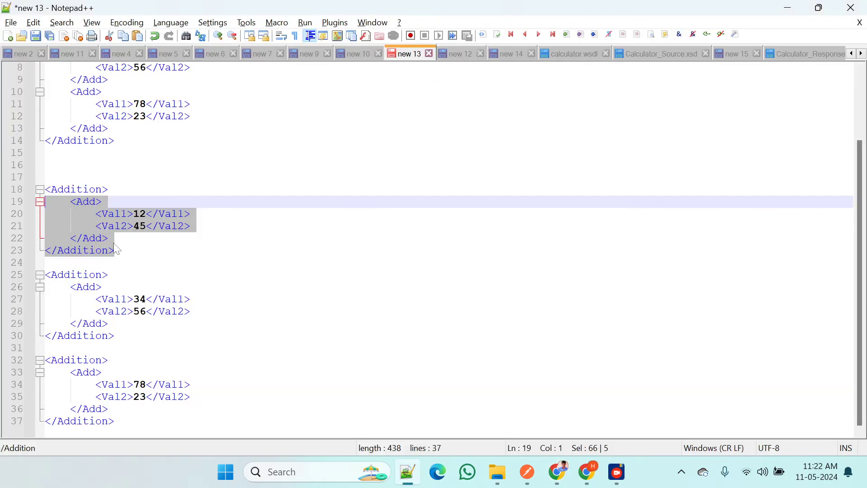
key("alt+Tab")
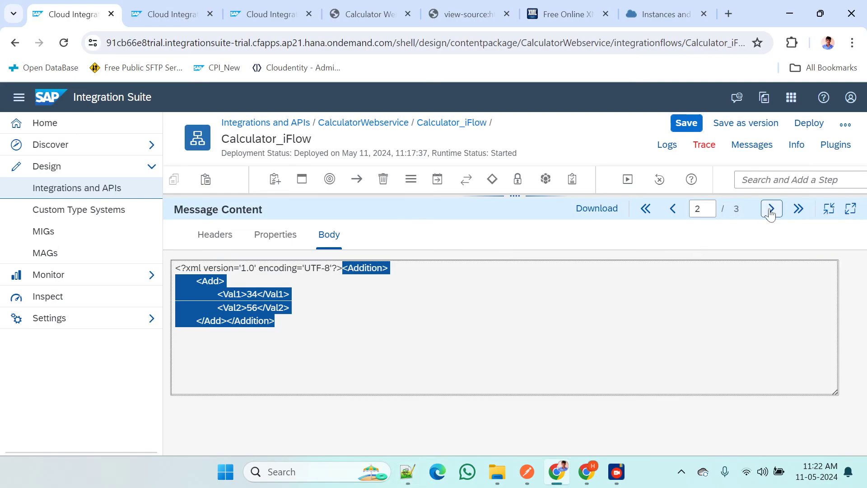
left_click(771, 208)
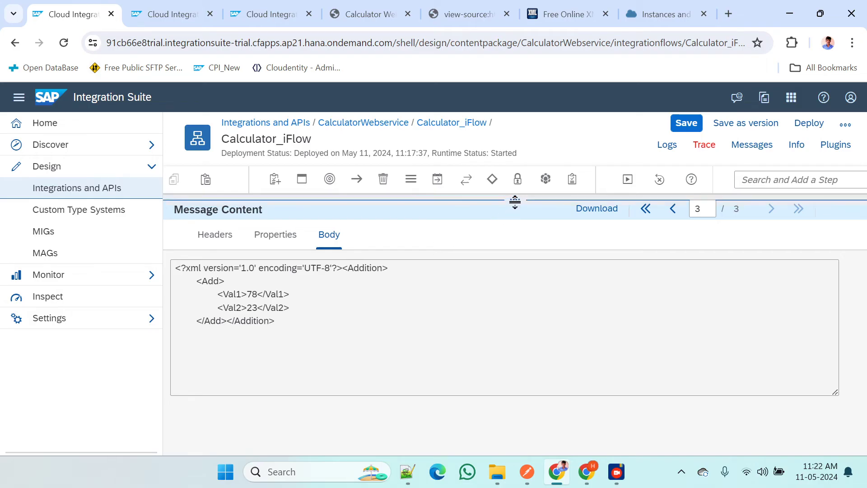
Save Calculator_iFlow and deploy it to the Cloud Integration runtime profile
left_click_drag(514, 199, 428, 387)
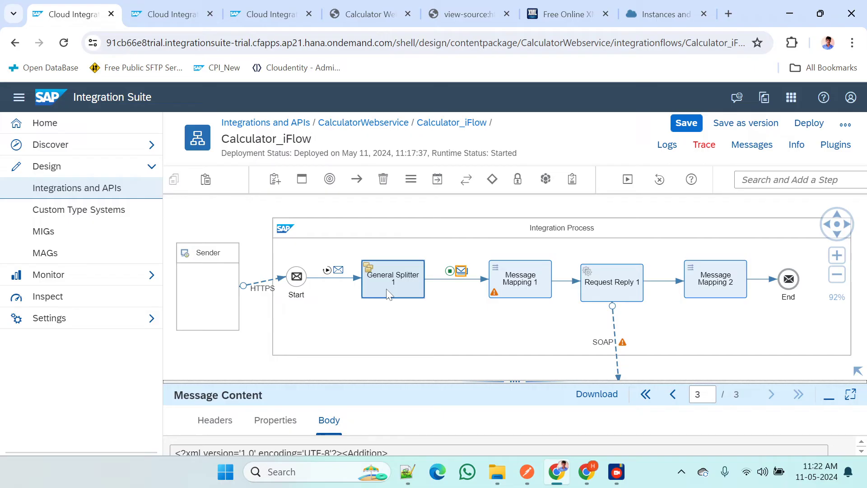
left_click(685, 120)
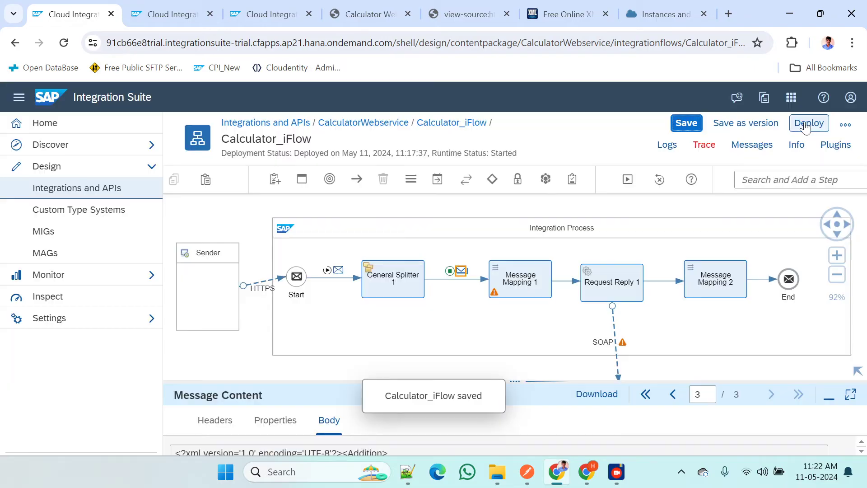
left_click(806, 126)
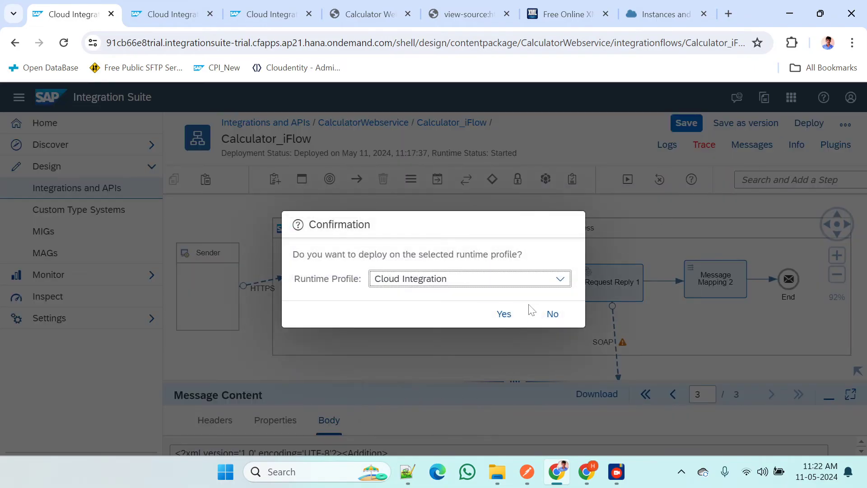
left_click(503, 314)
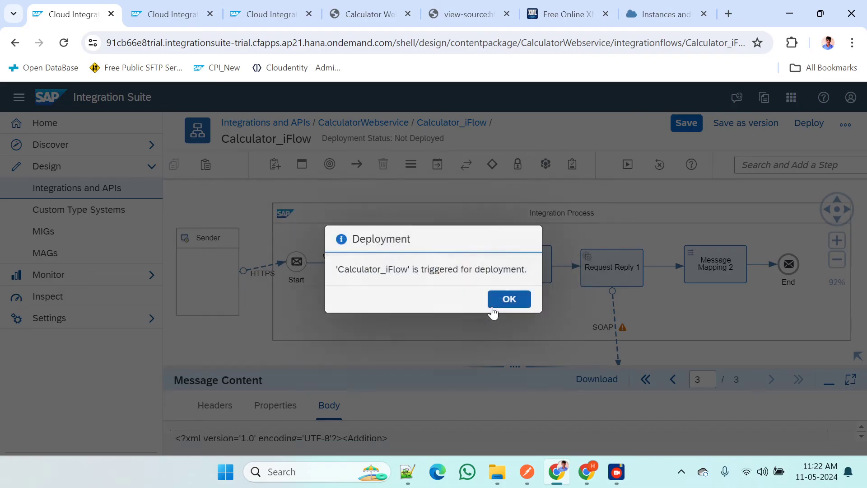
Dismiss the deployment notice, then switch to Postman and send the Addition request to the Calculator/test endpoint
left_click(500, 307)
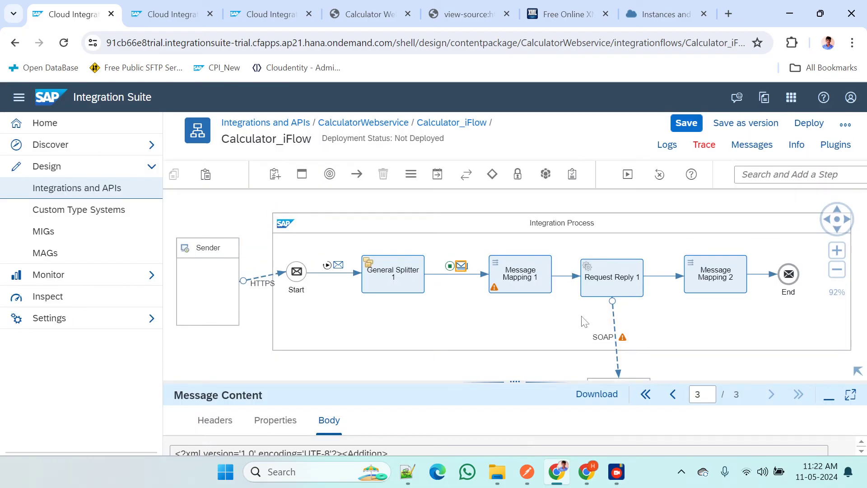
mouse_move(522, 477)
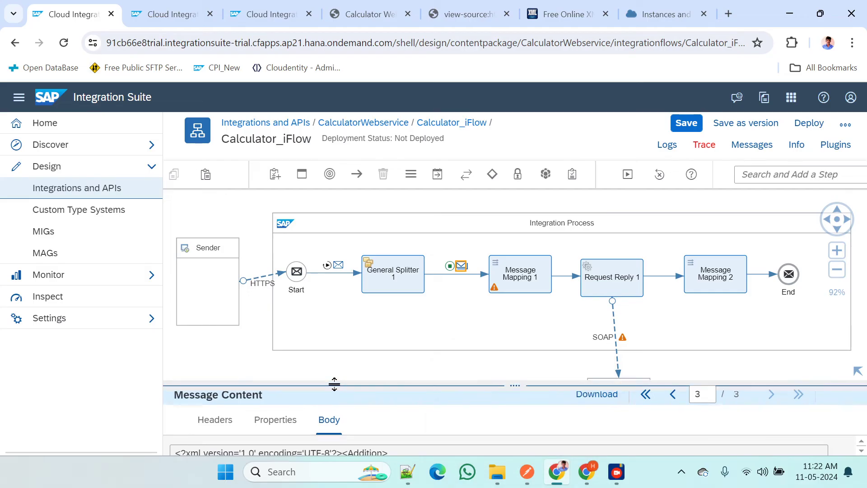
left_click_drag(334, 384, 345, 362)
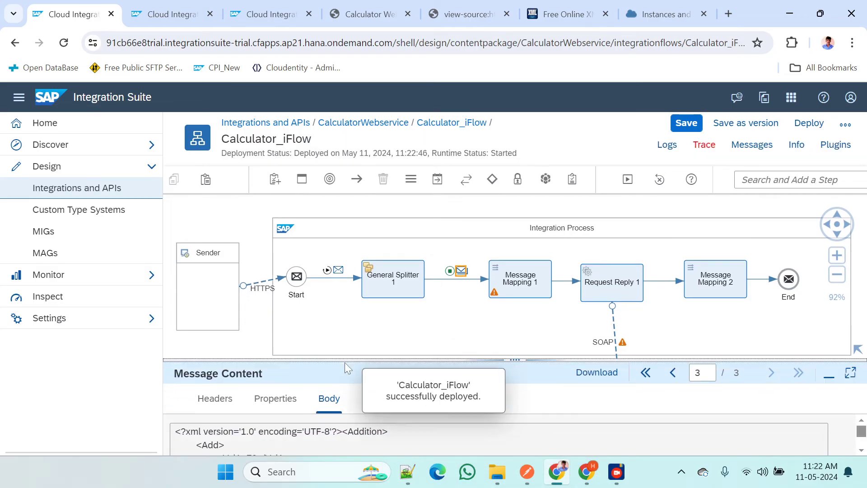
left_click(527, 471)
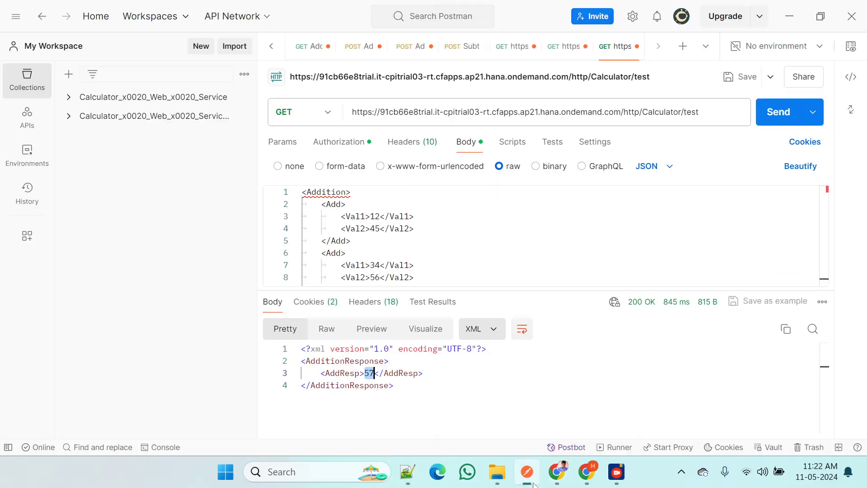
left_click(784, 127)
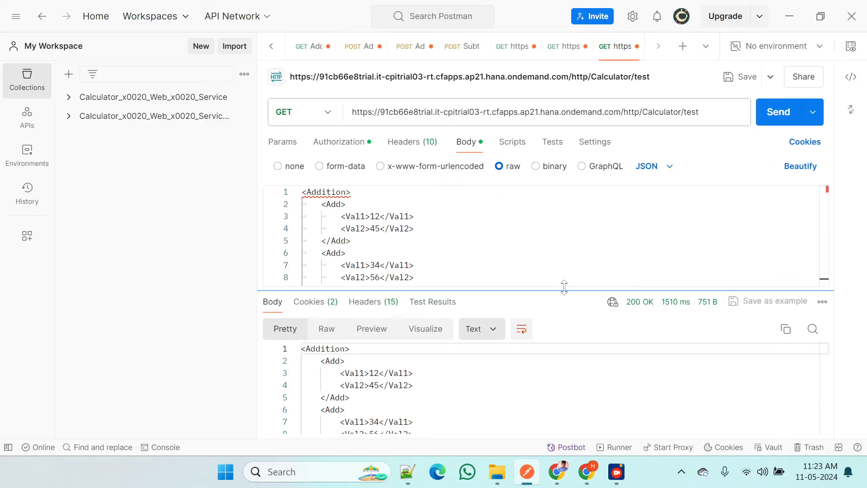
Compare the full response body with the Addition payload in the request, starting from its first Add record
left_click_drag(564, 287, 564, 269)
scroll(542, 379, "down", 2)
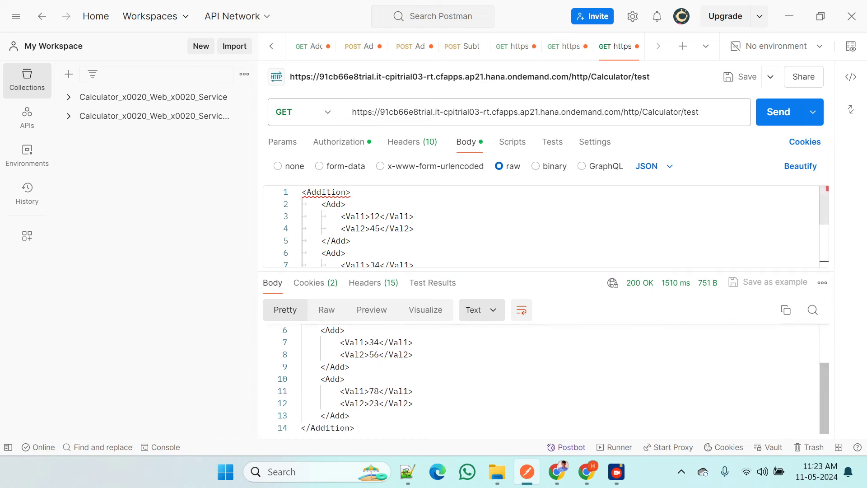
scroll(541, 379, "up", 2)
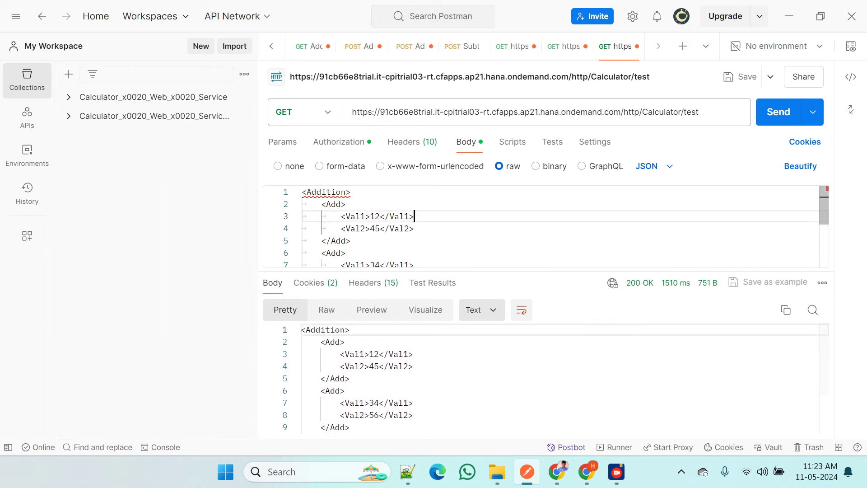
left_click_drag(341, 216, 415, 216)
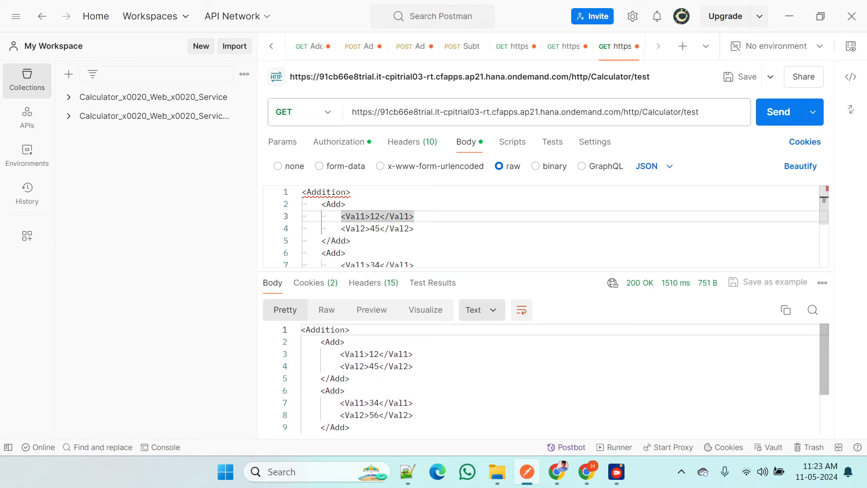
left_click(350, 377)
Switch to the Integration Suite message monitor, refresh the messages and open the trace of the newest Calculator_iFlow run
key("alt+Tab")
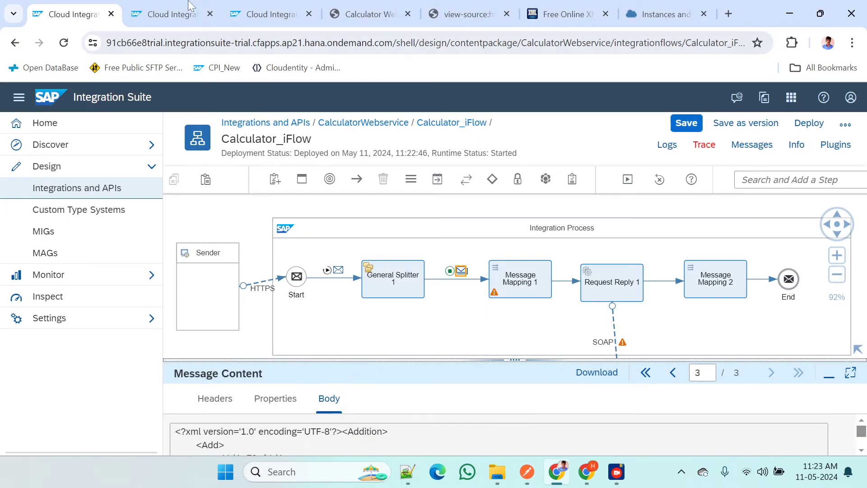
left_click(185, 6)
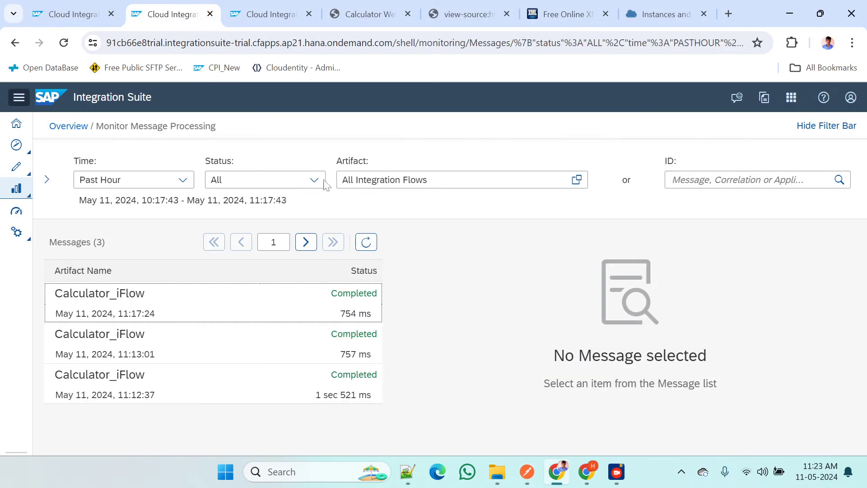
left_click(366, 244)
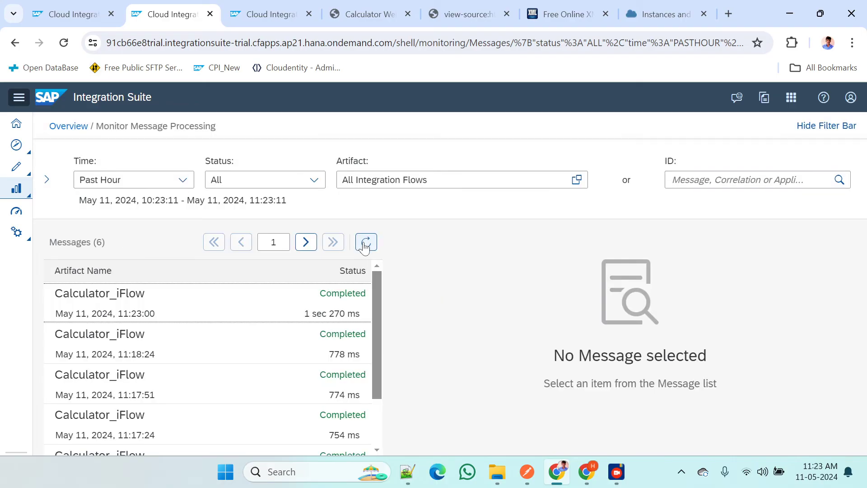
left_click(319, 294)
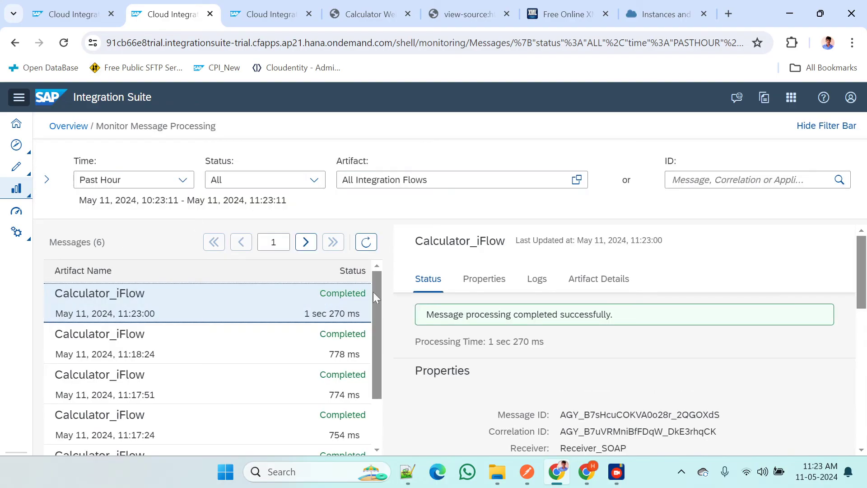
scroll(623, 370, "down", 10)
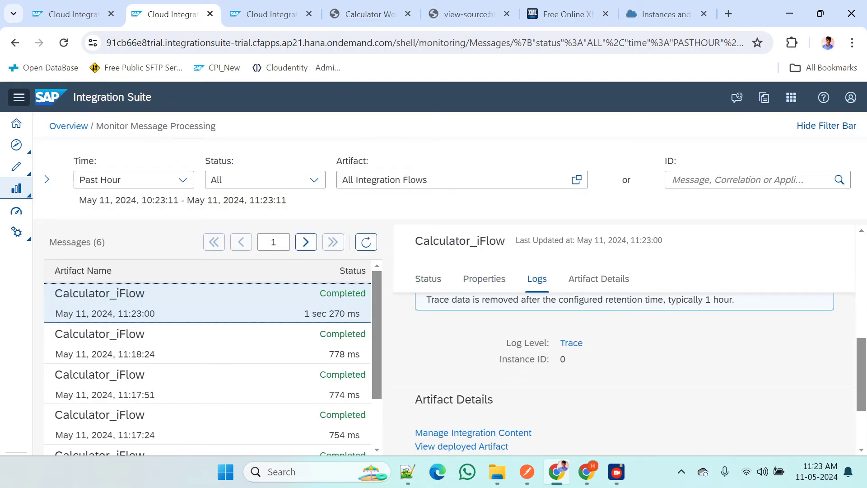
left_click(571, 342)
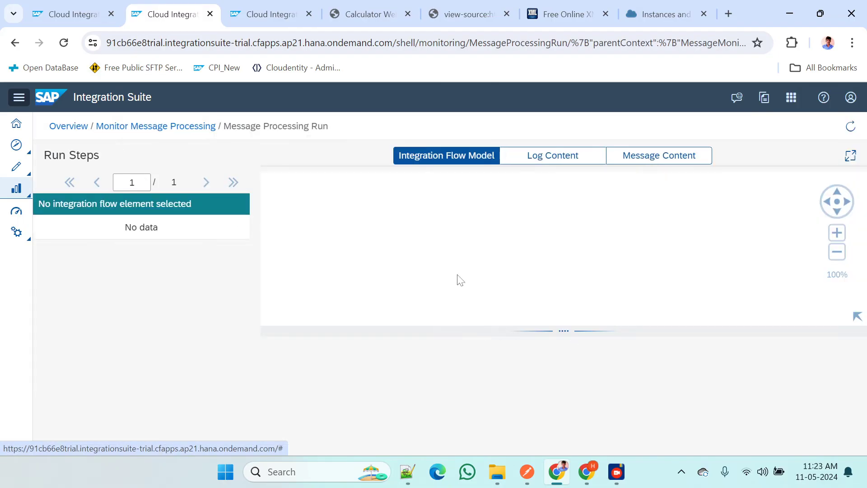
key("alt+Tab")
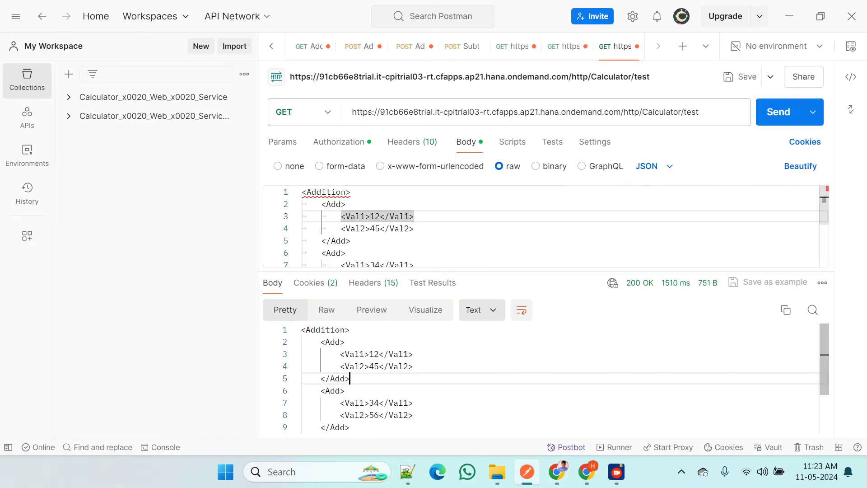
key("alt+Tab")
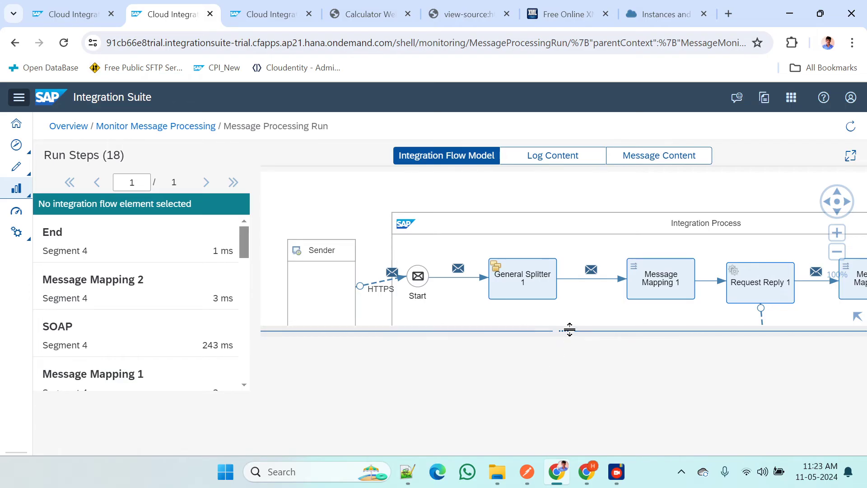
Bring the whole traced flow into view and show the message payload of the Segment 4 End step
left_click_drag(566, 335, 551, 386)
scroll(544, 353, "down", 1)
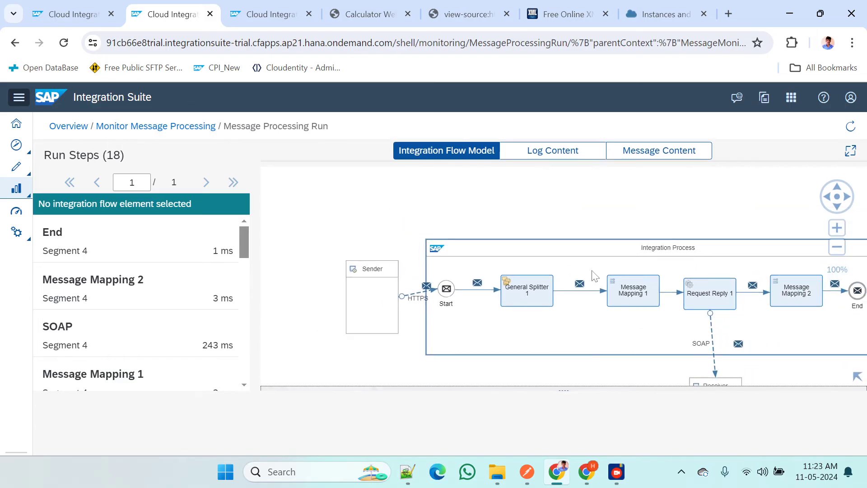
left_click_drag(646, 232, 520, 174)
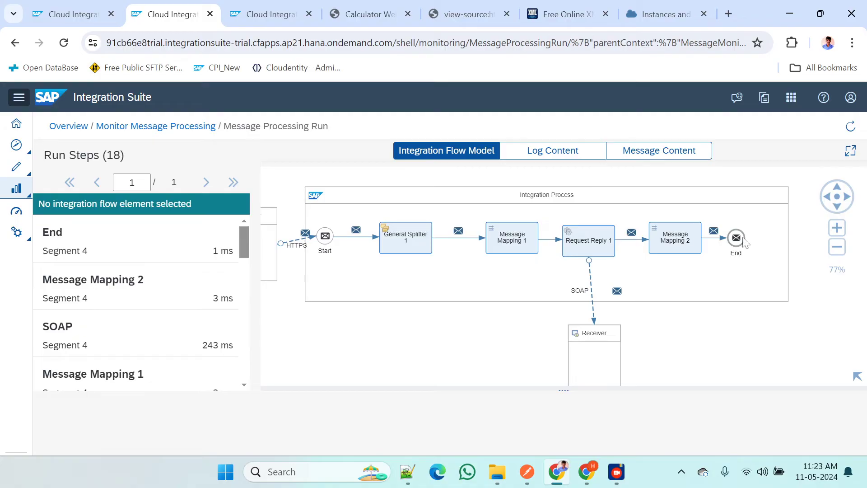
left_click(145, 255)
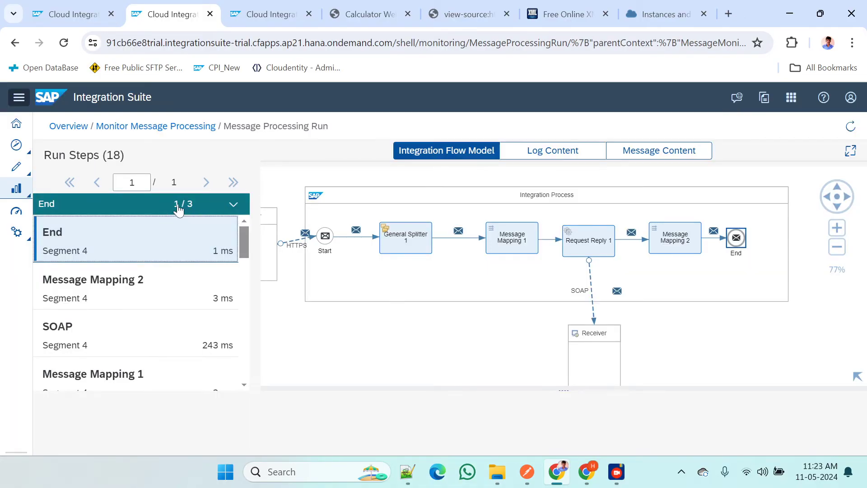
left_click(647, 154)
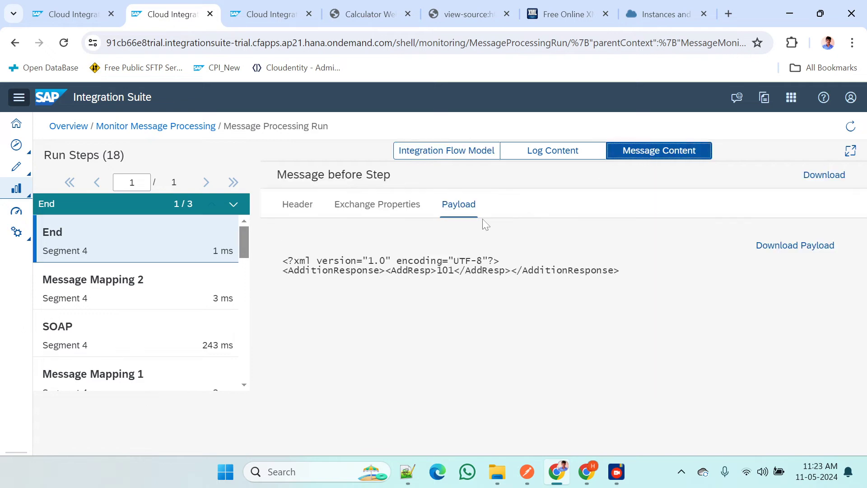
Go to the Segment 2 End step's payload and compare its AddResp value with the first Add record in Notepad++
left_click(231, 207)
left_click(230, 208)
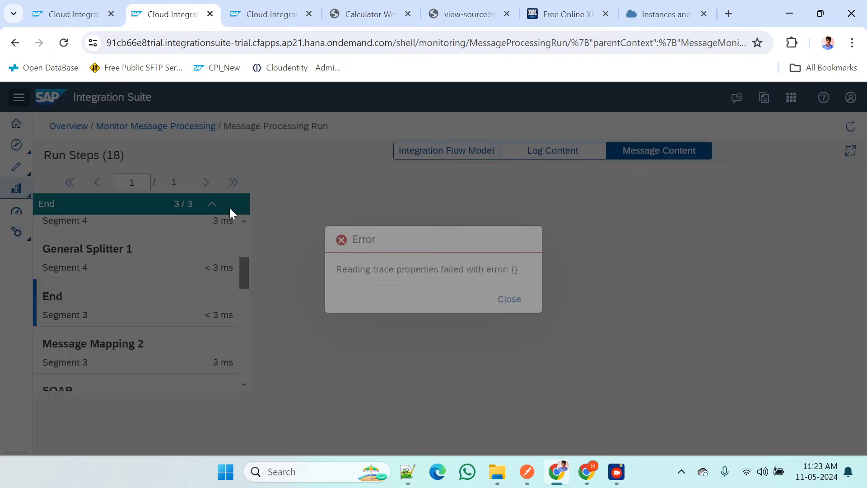
left_click(509, 299)
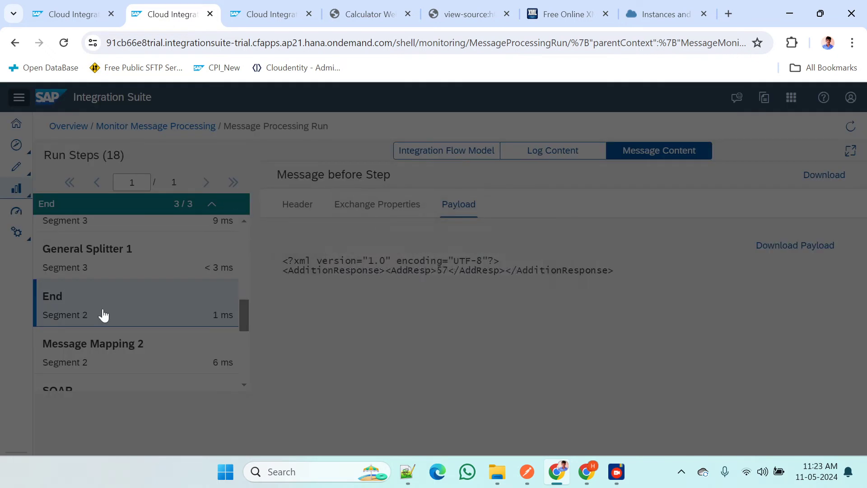
double_click(442, 270)
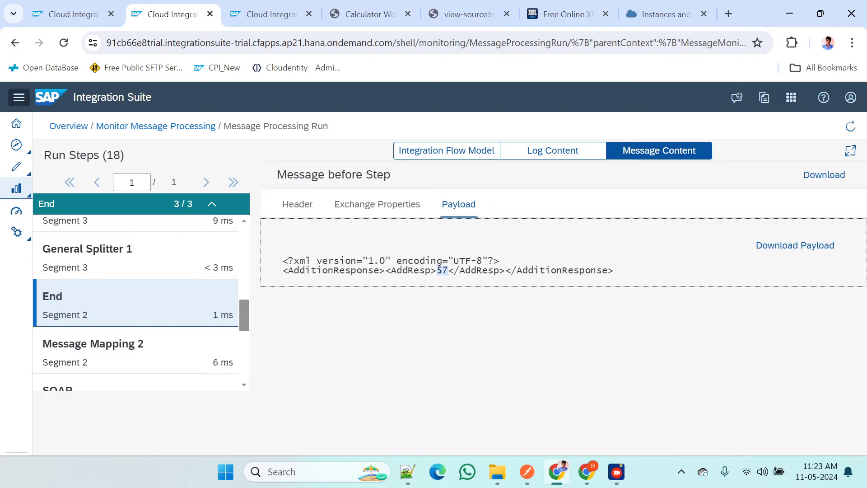
key("alt+Tab")
key("alt+Tab")
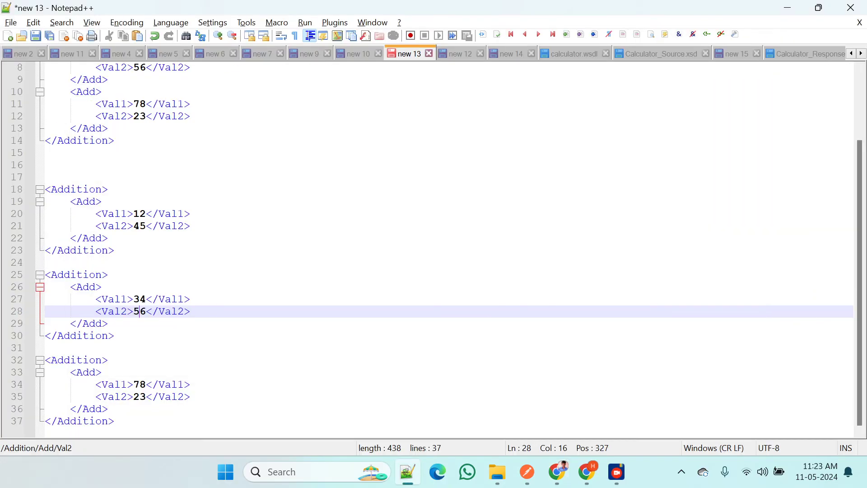
scroll(433, 249, "up", 3)
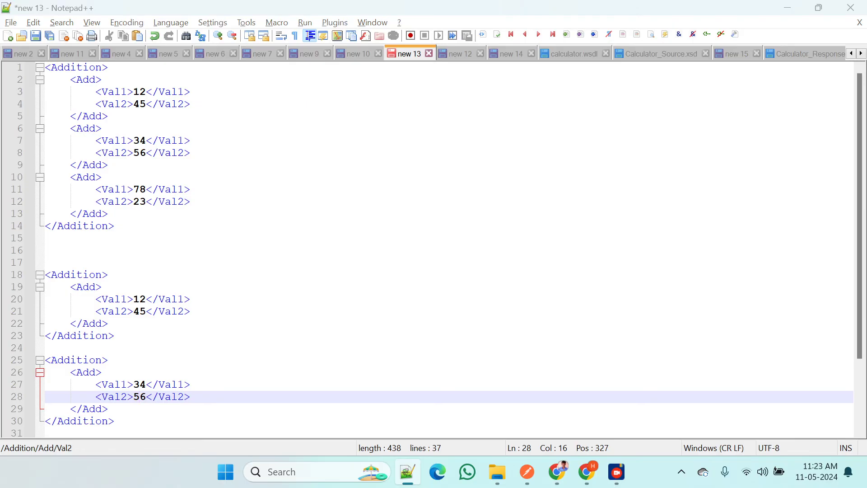
key("alt+Tab")
Compare the Segment 3 and Segment 4 End payloads with the second and third Add records in Notepad++
left_click(211, 205)
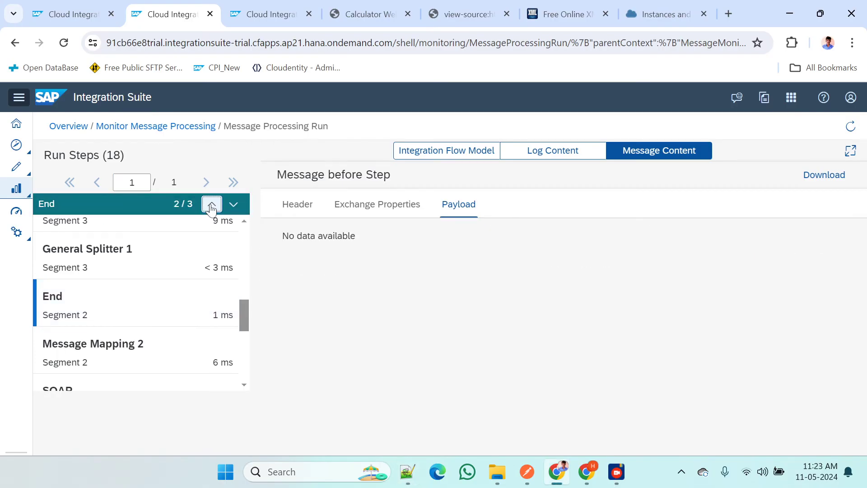
key("alt+Tab")
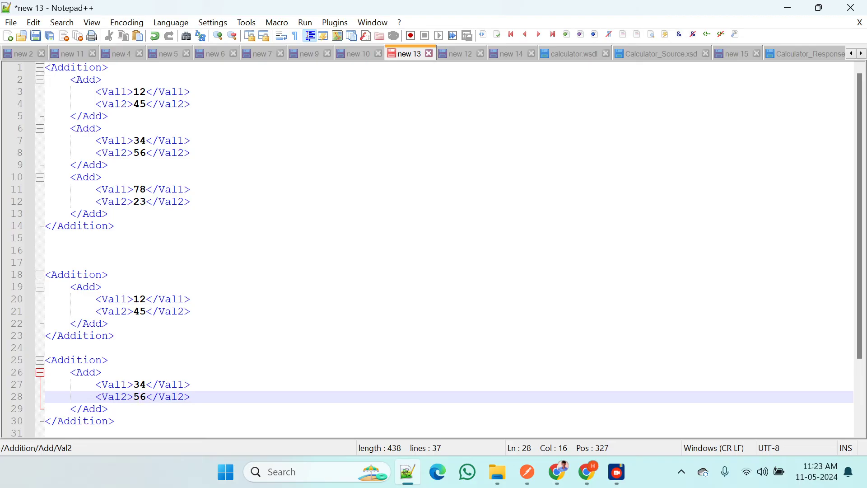
key("alt+Tab")
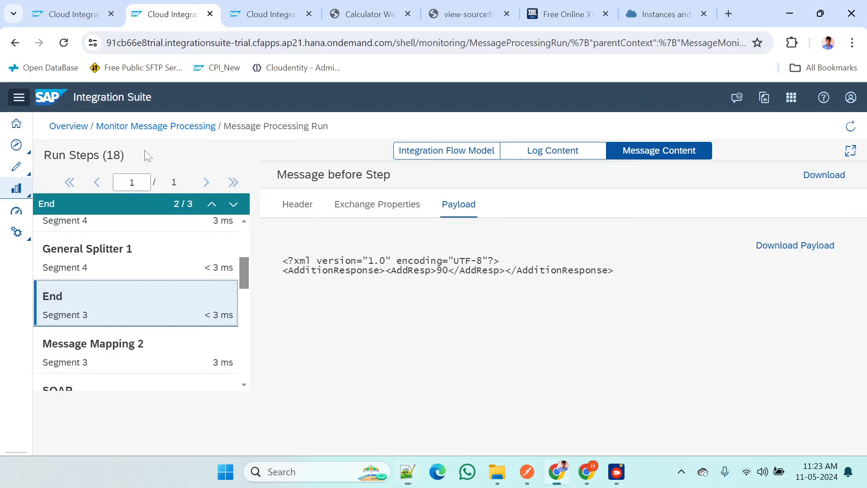
left_click(211, 205)
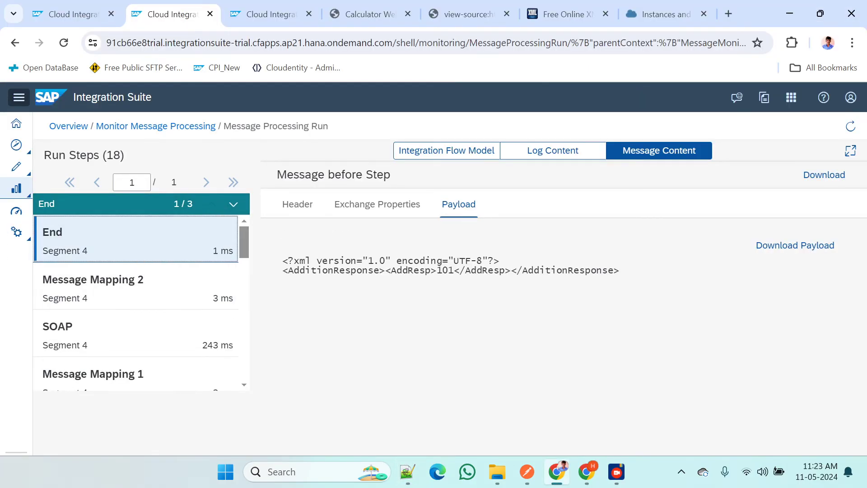
key("alt+Tab")
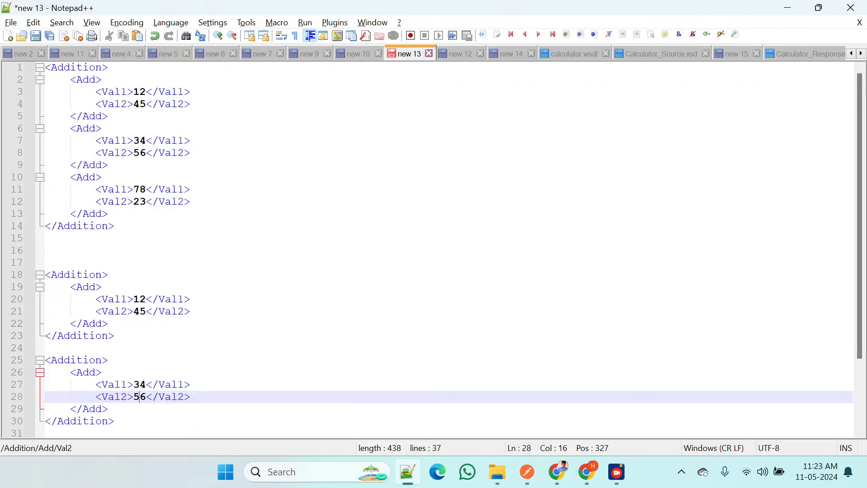
key("alt+Tab")
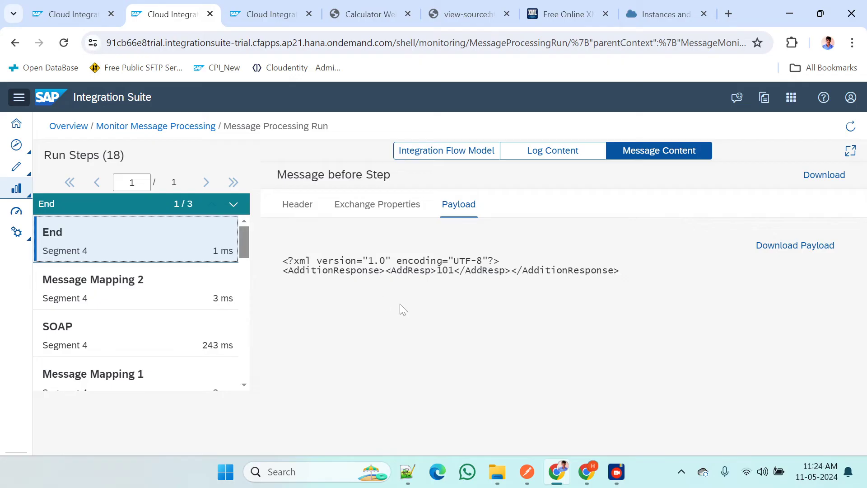
Switch to Postman and review the whole Calculator response body against the Addition XML in Notepad++
key("alt+Tab")
key("alt+Tab")
key("alt+Tab")
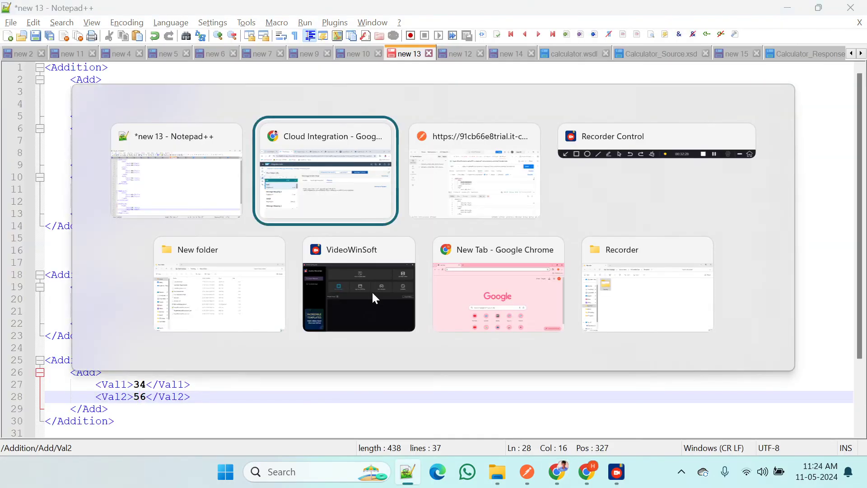
scroll(541, 379, "down", 3)
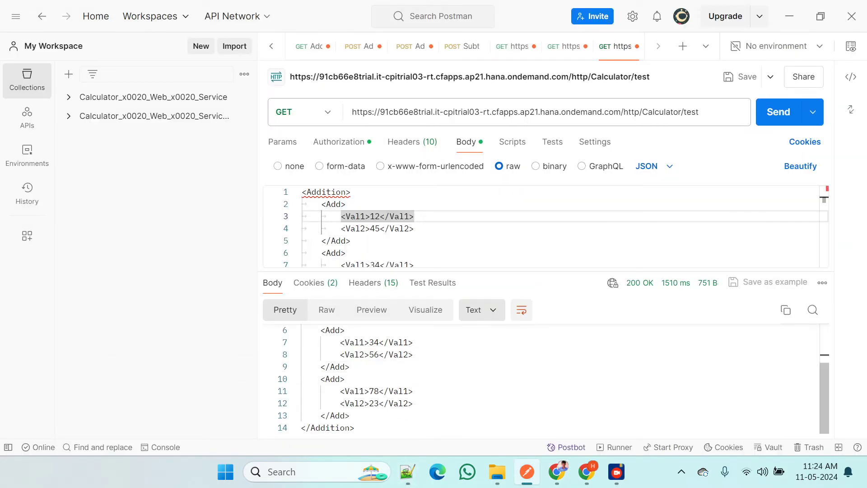
scroll(541, 379, "up", 3)
key("alt+Tab")
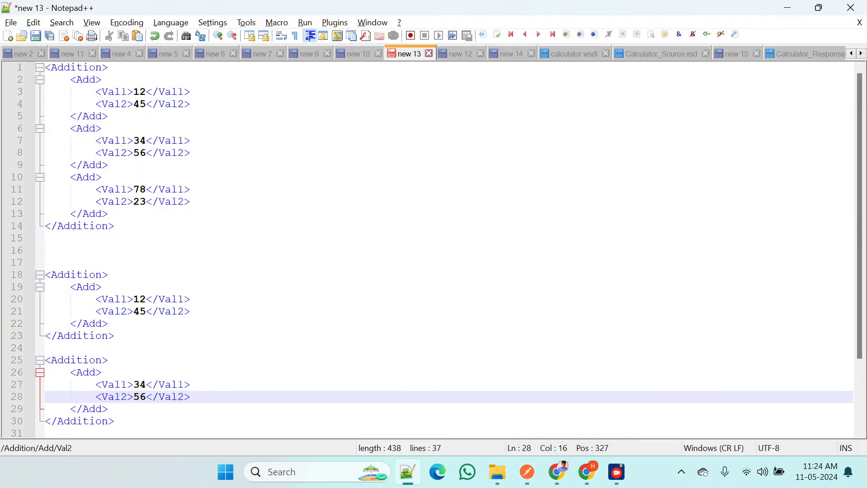
key("alt+Tab")
key("alt+Tab")
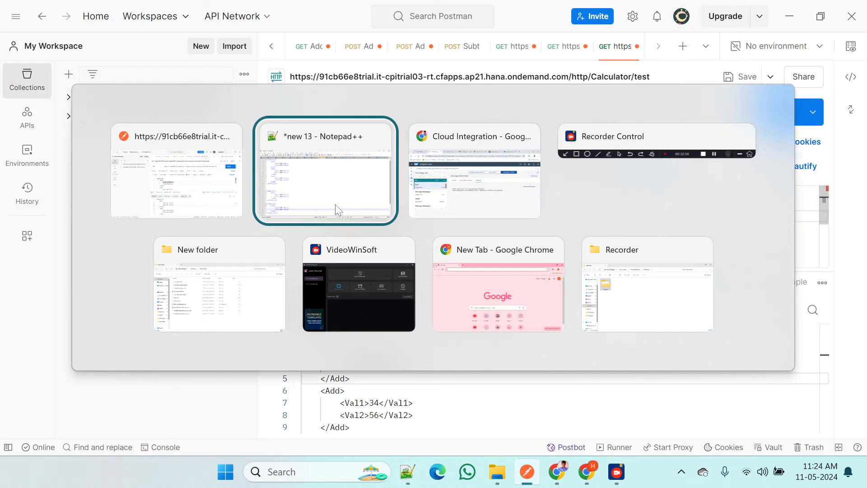
Switch to the Calculator_iFlow editor, insert a Gather step between Message Mapping 2 and End, and shift End to make room
key("alt+Tab")
left_click(72, 14)
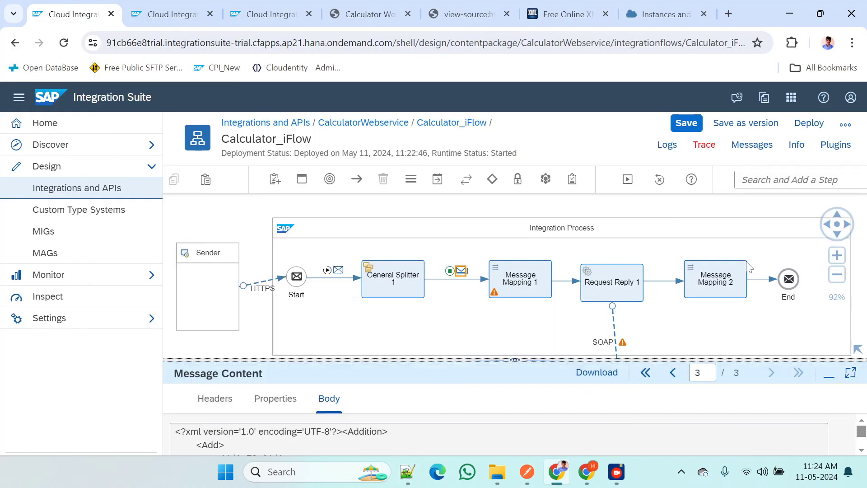
left_click(788, 279)
left_click(836, 274)
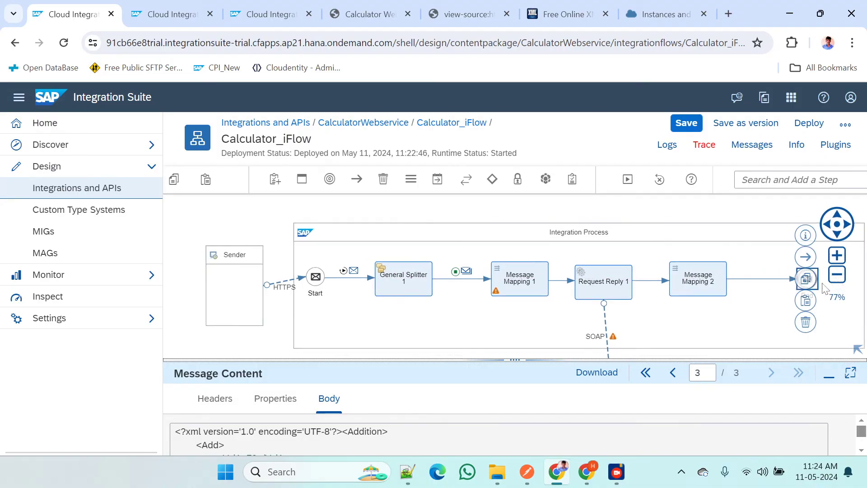
scroll(513, 329, "down", 1)
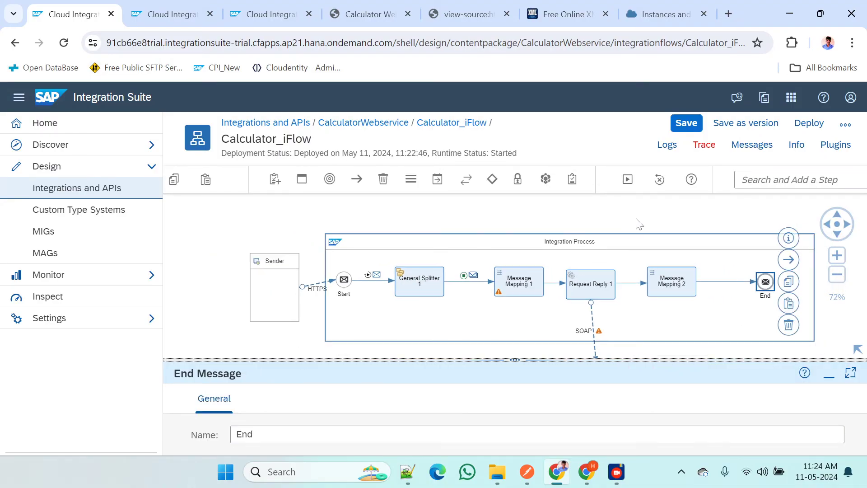
left_click_drag(639, 224, 504, 207)
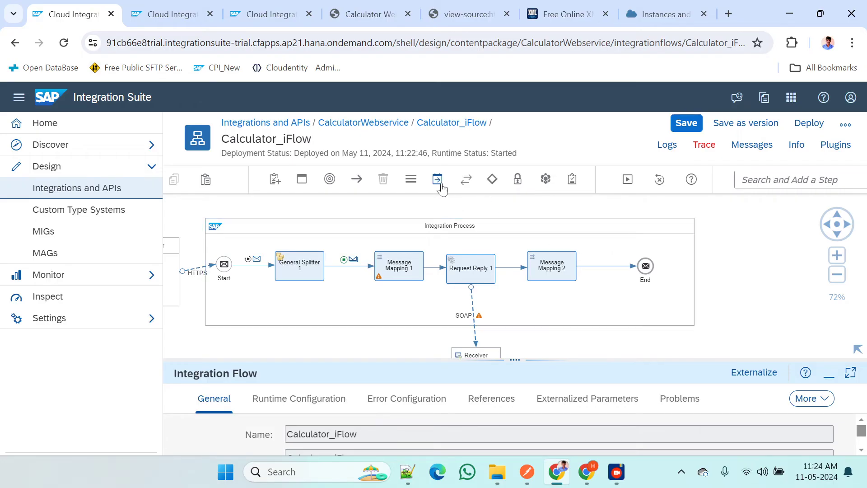
key("alt+Tab")
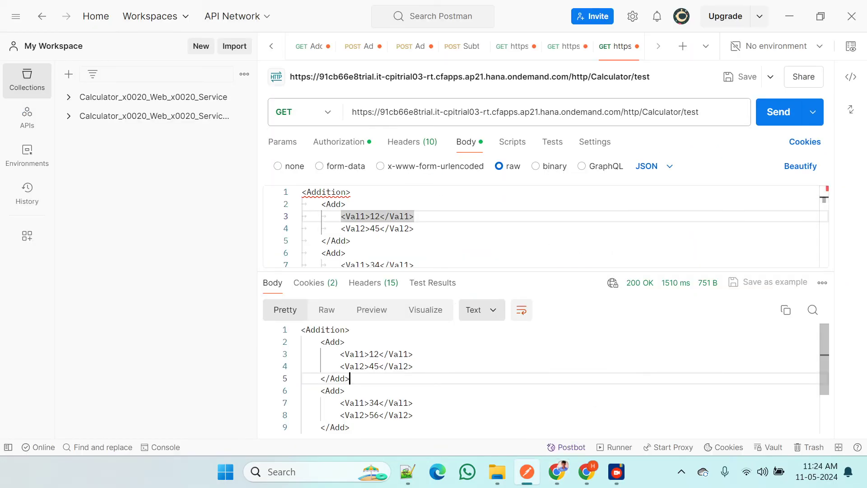
key("alt+Tab")
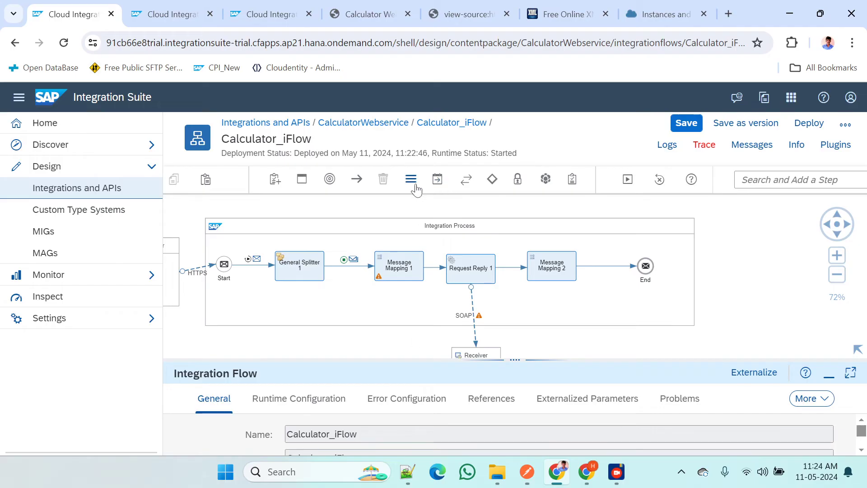
left_click(492, 180)
left_click(492, 180)
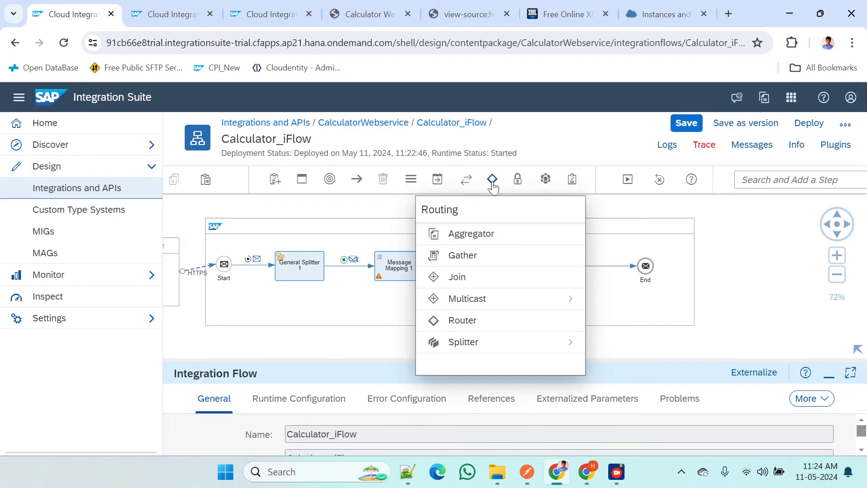
left_click(424, 233)
left_click(610, 271)
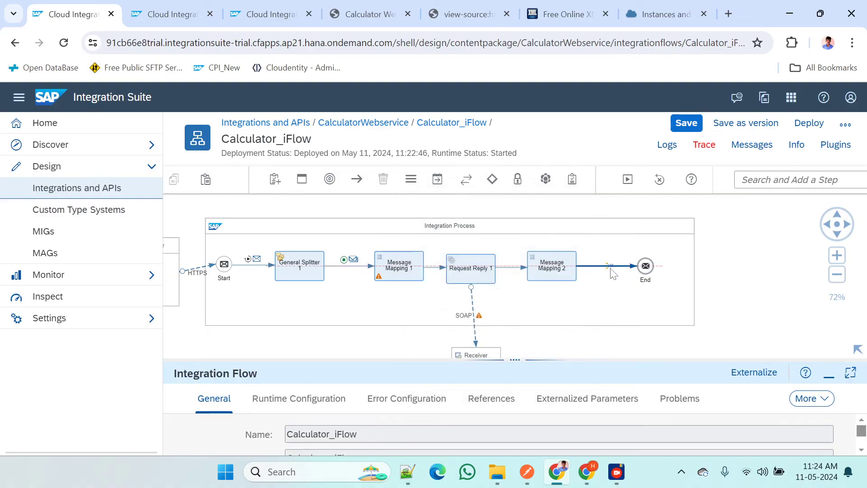
left_click(725, 271)
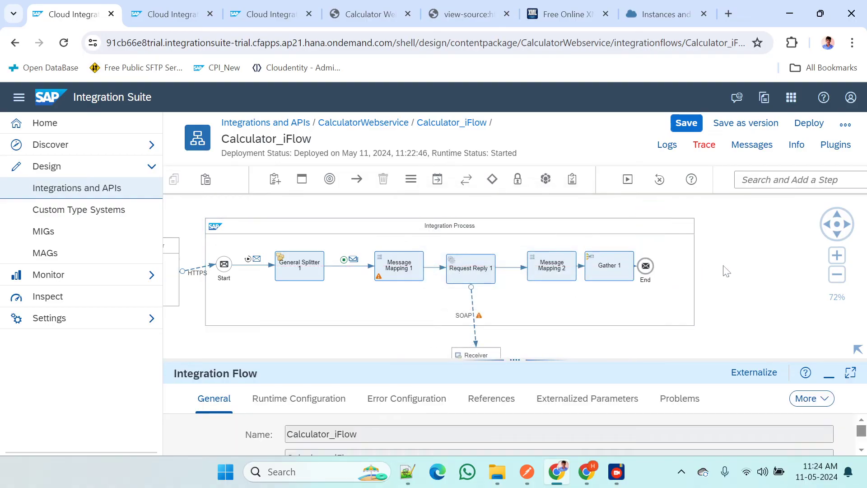
left_click_drag(647, 269, 670, 264)
Configure the Gather 1 aggregation strategy with incoming format XML (Same Format) and the Combine algorithm
left_click(634, 267)
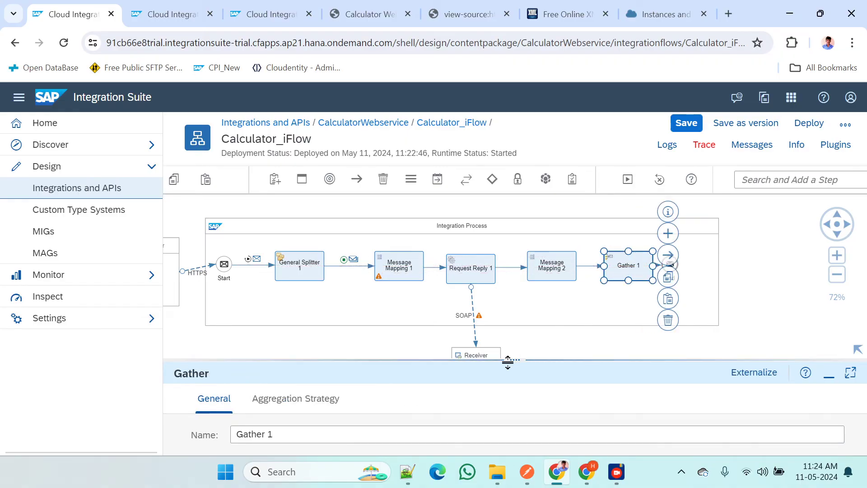
left_click_drag(507, 362, 526, 196)
left_click(280, 239)
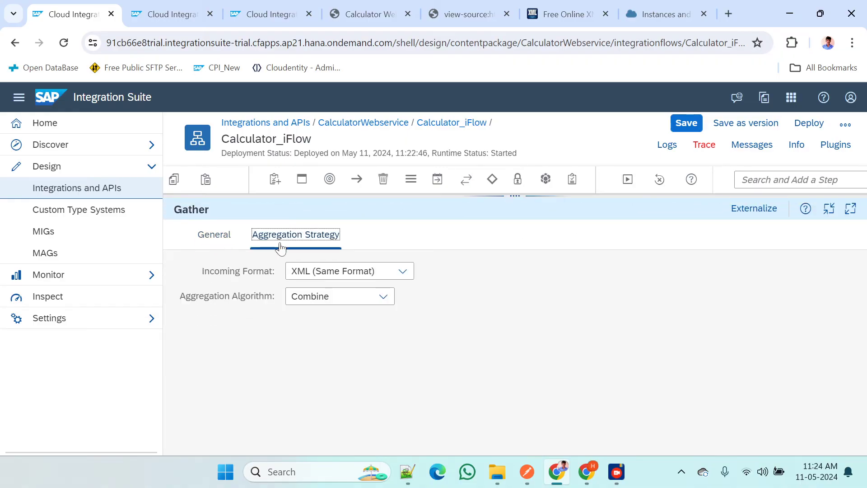
left_click(347, 273)
left_click(347, 273)
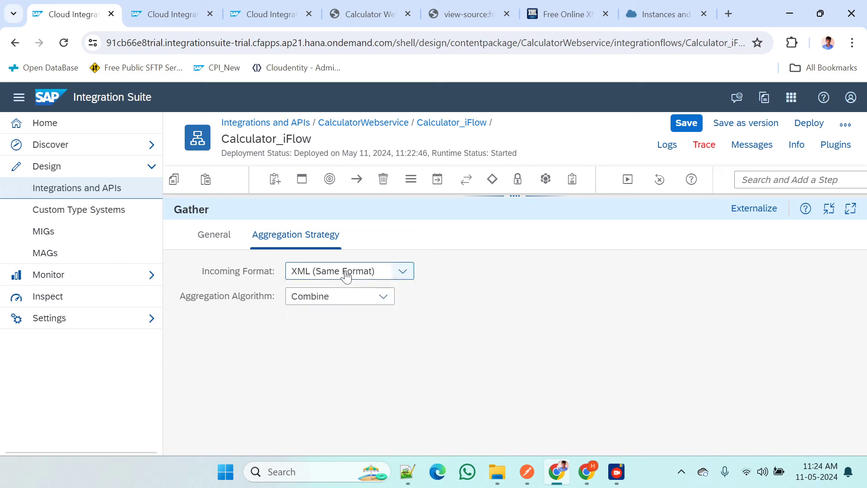
left_click(332, 297)
left_click(334, 298)
left_click(336, 296)
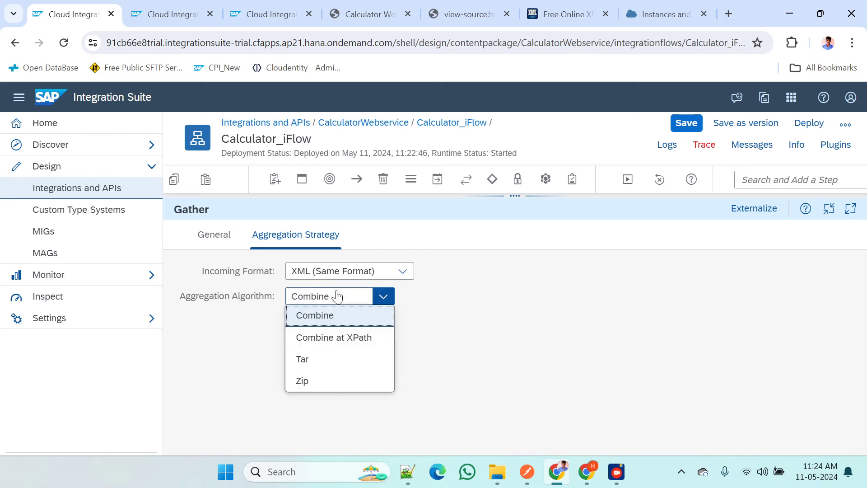
left_click(327, 321)
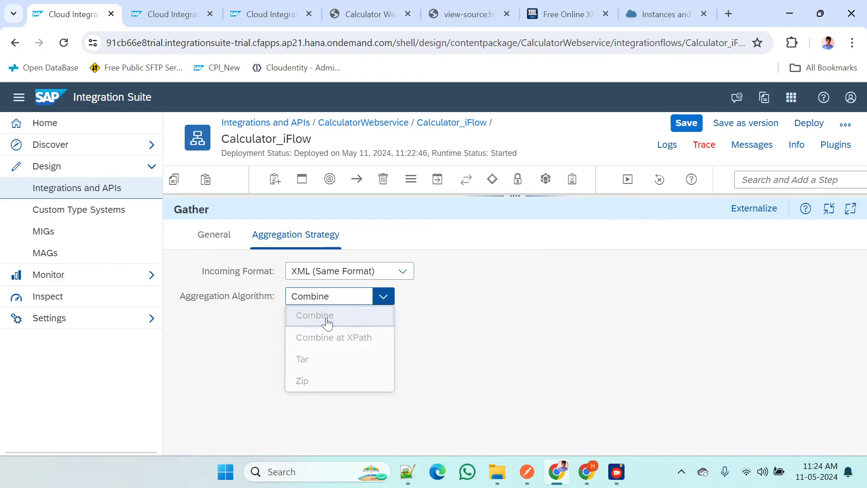
left_click(373, 280)
left_click(323, 356)
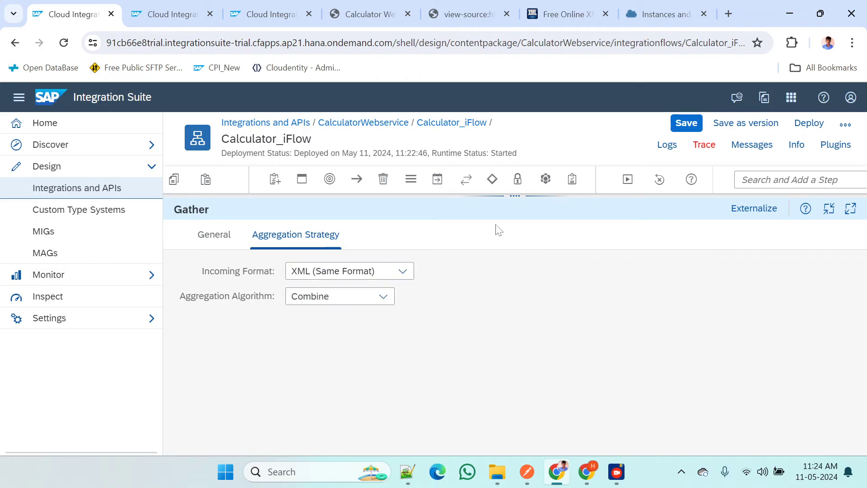
left_click_drag(516, 201, 499, 335)
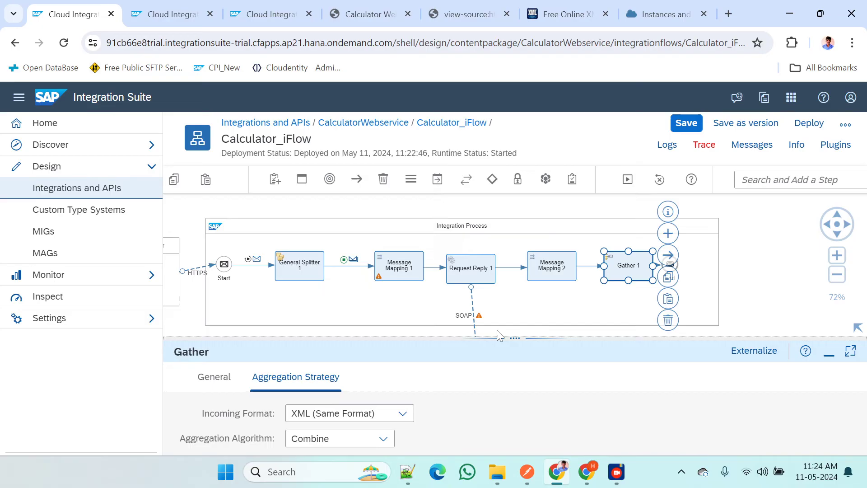
Save Calculator_iFlow and deploy it on the Cloud Integration runtime profile
left_click(685, 121)
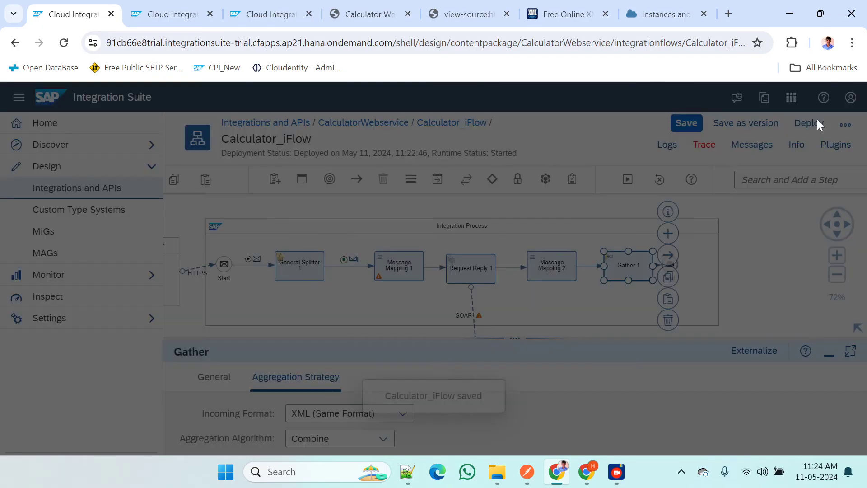
left_click(806, 128)
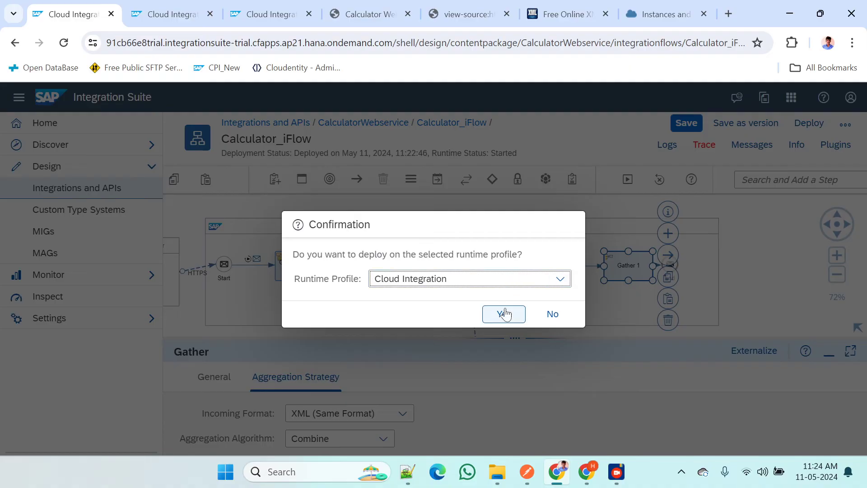
left_click(504, 310)
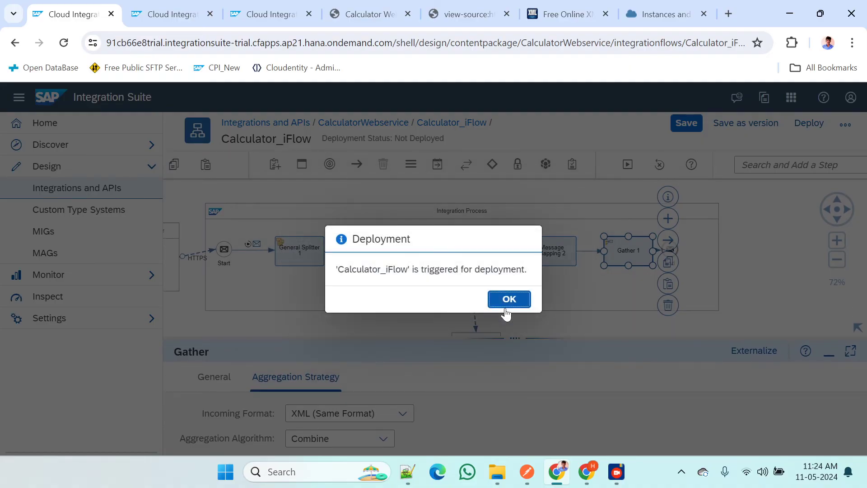
left_click(506, 311)
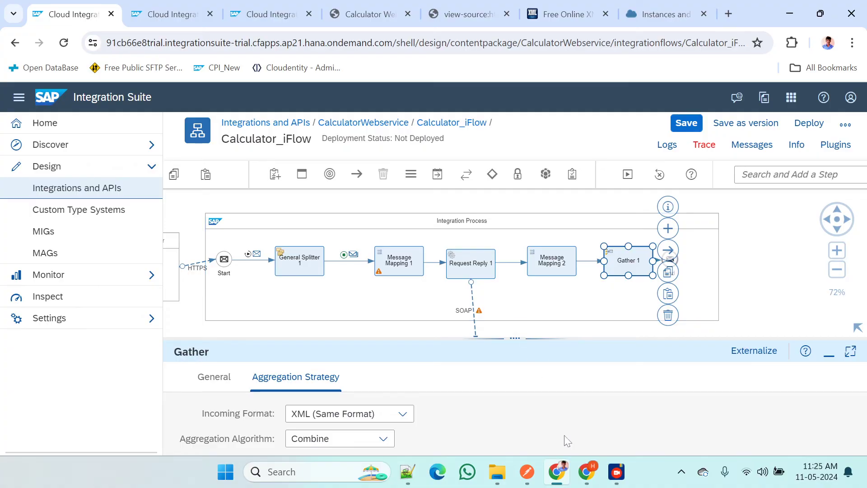
Switch to Postman, resend the Calculator/test request and review the full response body
mouse_move(529, 475)
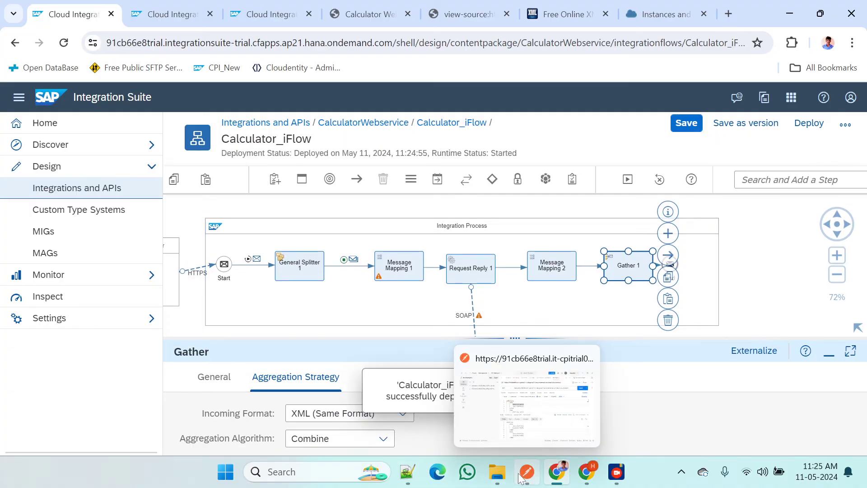
left_click(526, 471)
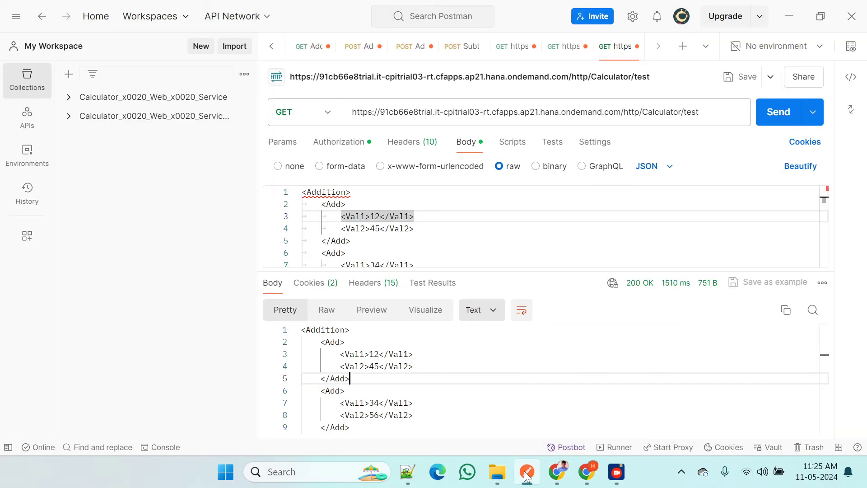
key("ctrl+Return")
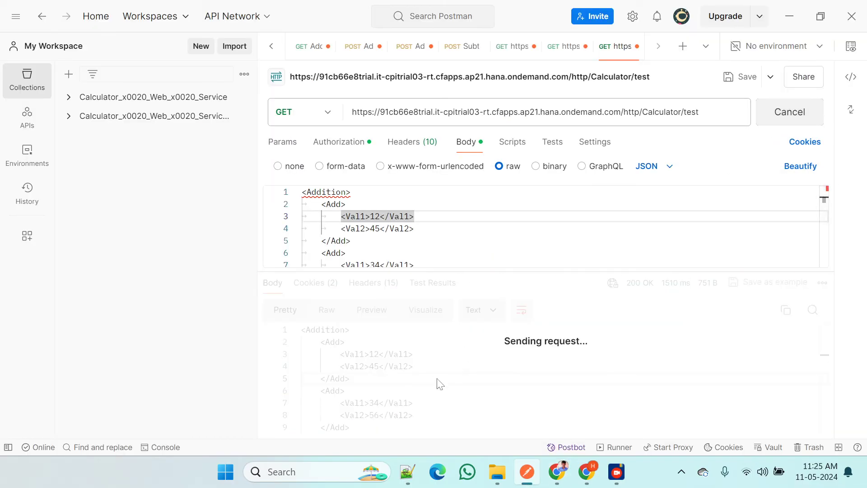
scroll(559, 378, "down", 2)
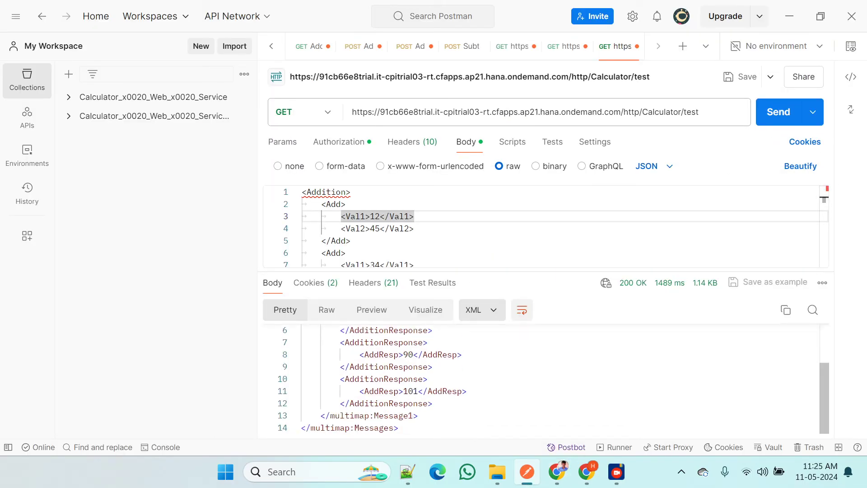
scroll(560, 378, "up", 2)
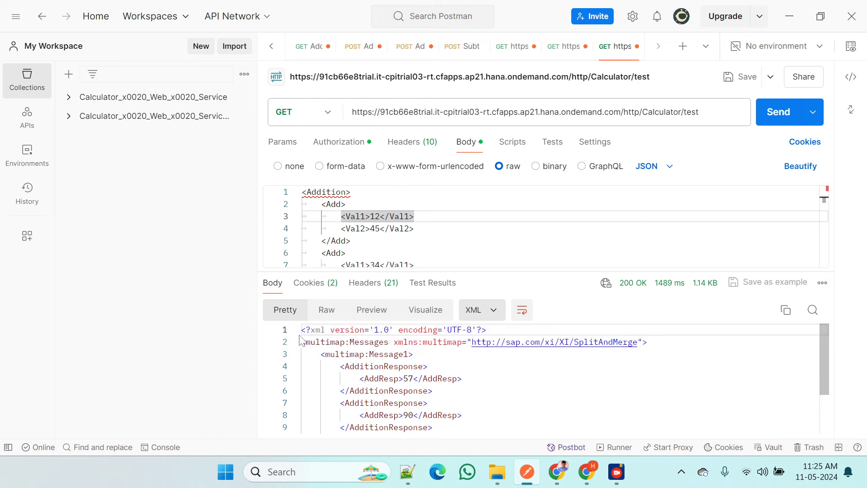
Copy the whole XML response from Postman into a new Notepad++ file
left_click_drag(301, 330, 434, 439)
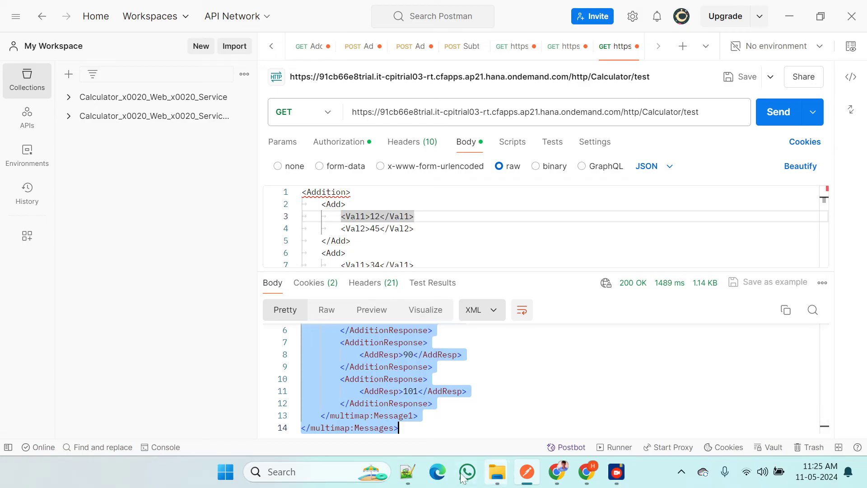
left_click(408, 472)
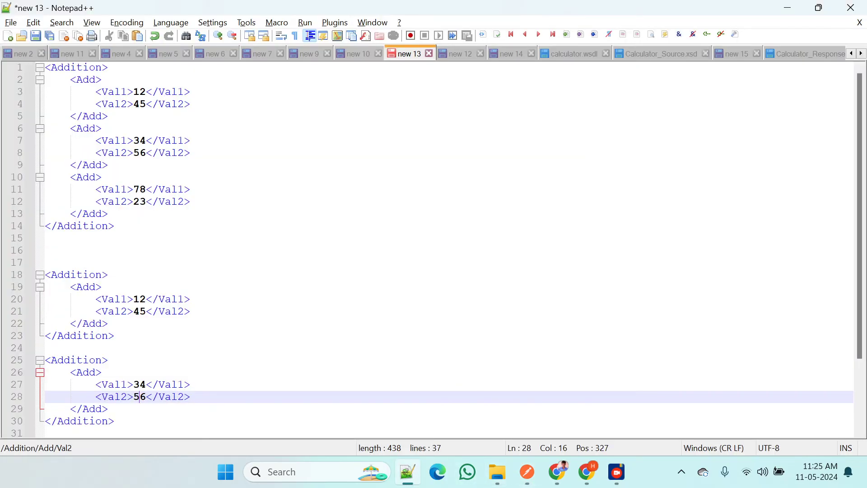
left_click(8, 35)
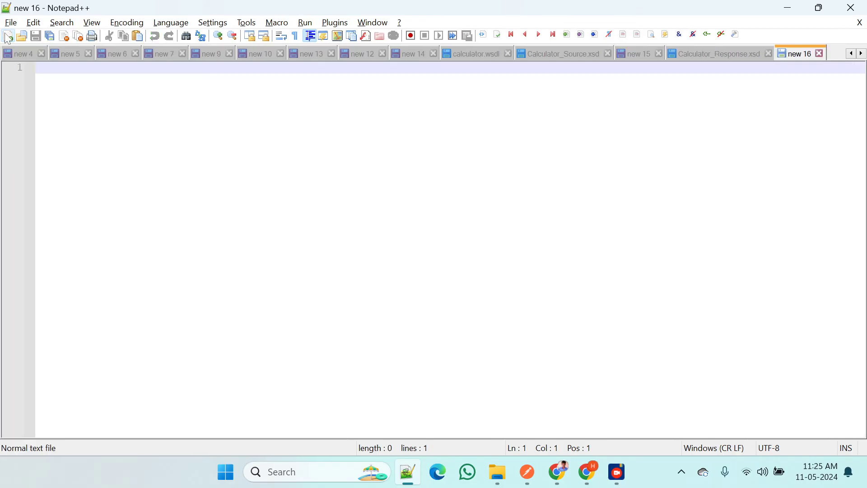
type("<?xml version='1.0' encoding='UTF-8'?> <multimap:Messages xmlns:multimap=\"http://sap.com/xi/XI/SplitAndMerge\">     <multimap:Message1>         <AdditionResponse>             <AddResp>57</AddResp>         </AdditionResponse>         <AdditionResponse>             <AddResp>90</AddResp>         </AdditionResponse>         <AdditionResponse>             <AddResp>101</AddResp>         </AdditionResponse>     </multimap:Message1> </multimap:Messages>")
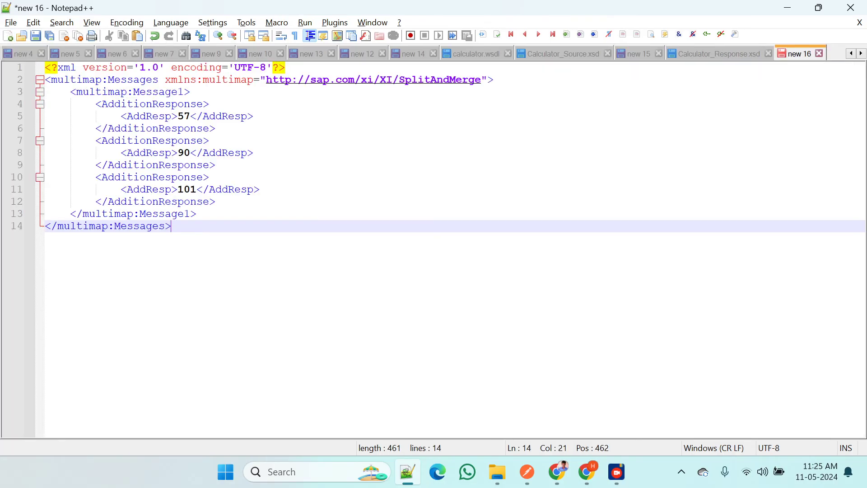
Go through the three AdditionResponse records of the pasted response one after another
left_click(152, 104)
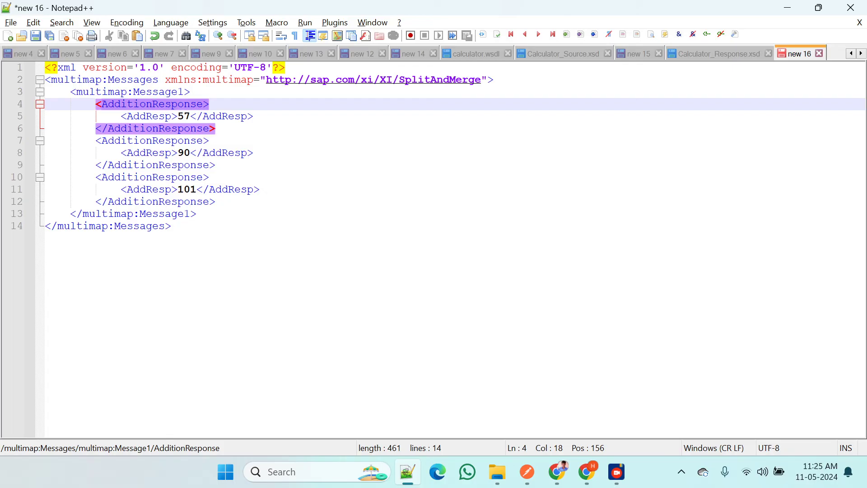
left_click(171, 141)
left_click(171, 178)
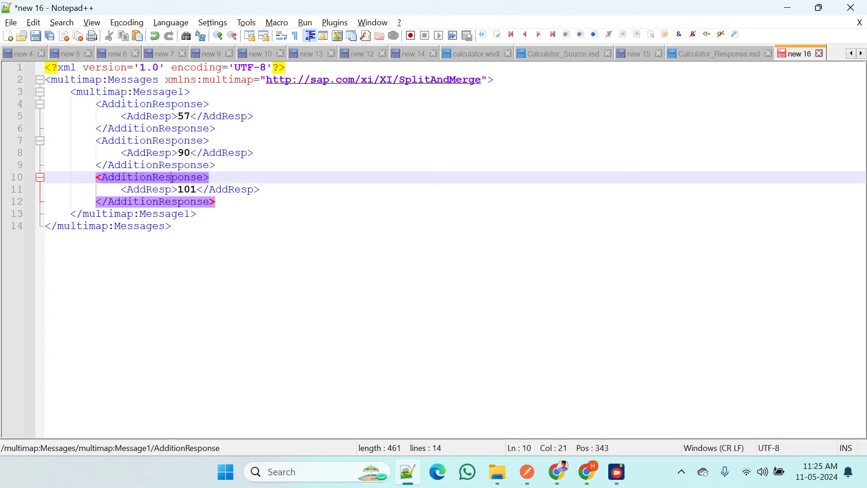
Examine the repeated AdditionResponse records and the multimap Messages and Message1 wrapper elements in the pasted response
left_click(178, 141)
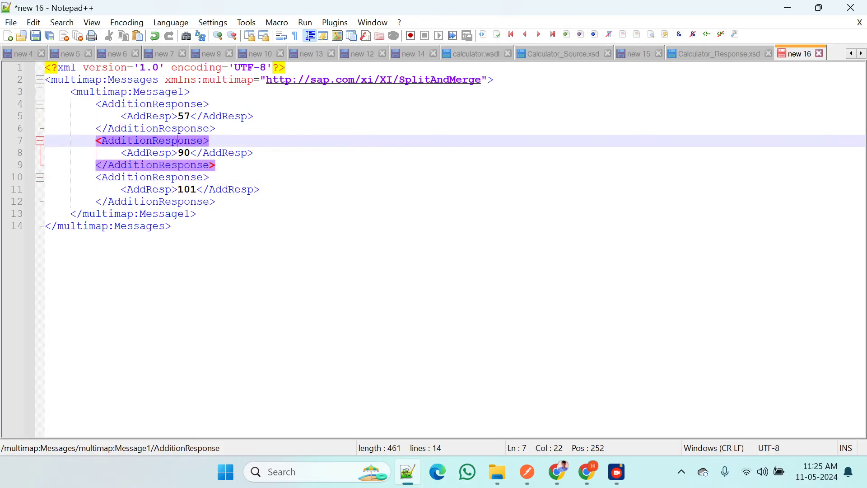
left_click(184, 104)
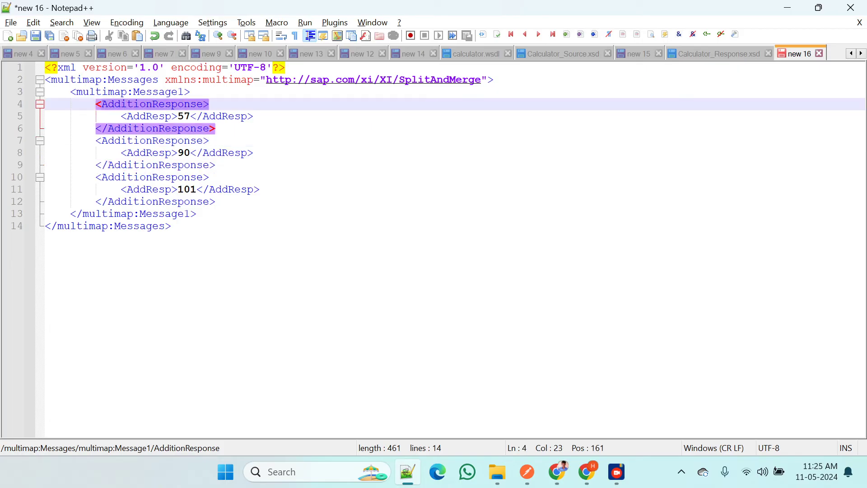
left_click(177, 141)
left_click(177, 177)
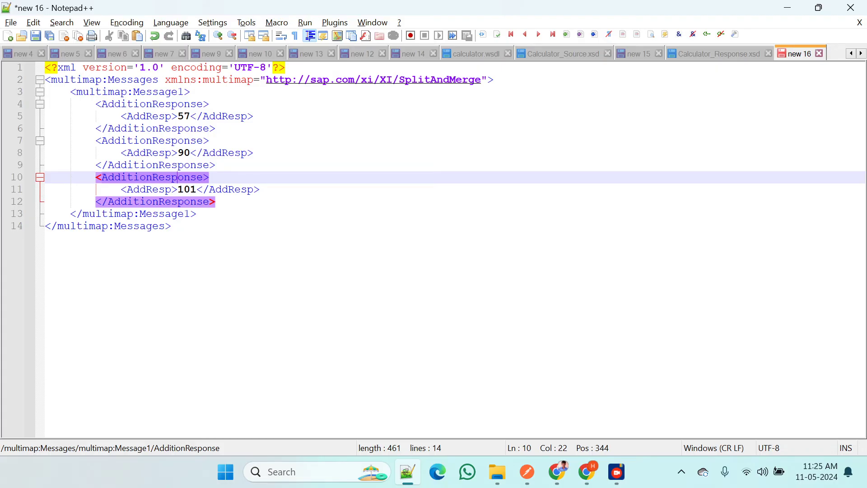
left_click(152, 92)
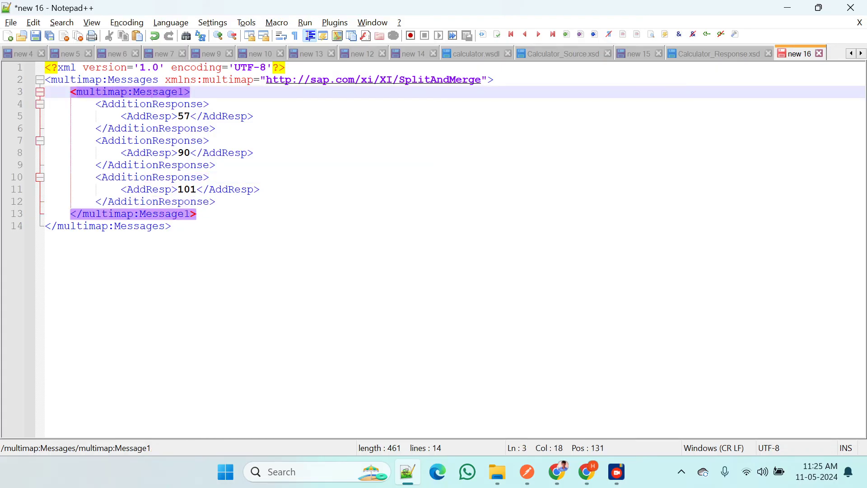
left_click(173, 227)
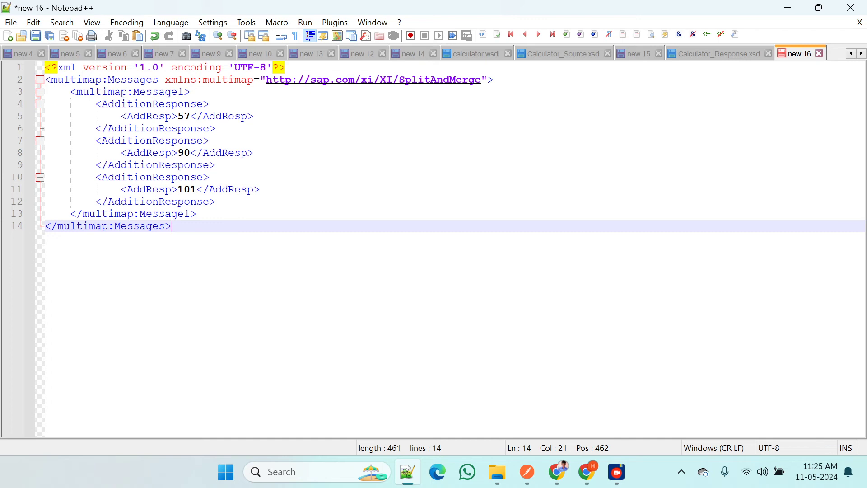
left_click_drag(172, 227, 25, 92)
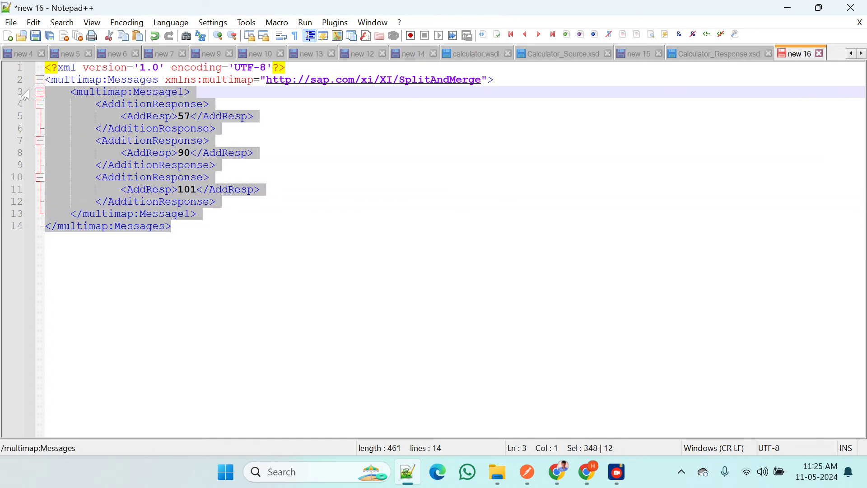
left_click(212, 214)
left_click_drag(216, 201, 70, 92)
left_click(216, 116)
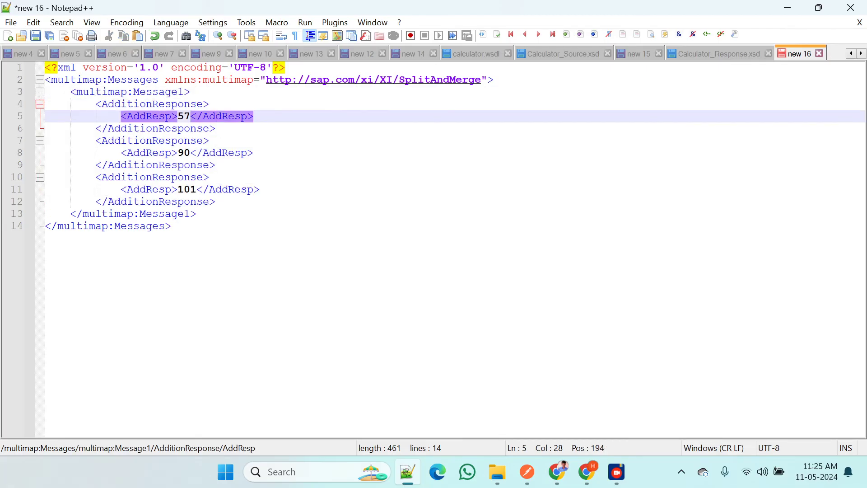
Copy the first AdditionResponse record, with AddResp 57, to a few lines below the end of the response
left_click_drag(216, 128, 17, 108)
key("ctrl+c")
key("ctrl+End")
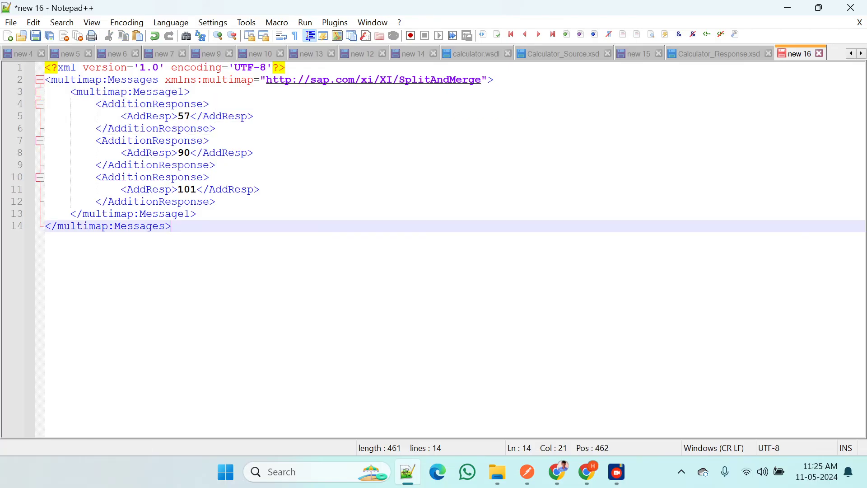
key("Return")
key("Return")
key("Return")
key("ctrl+v")
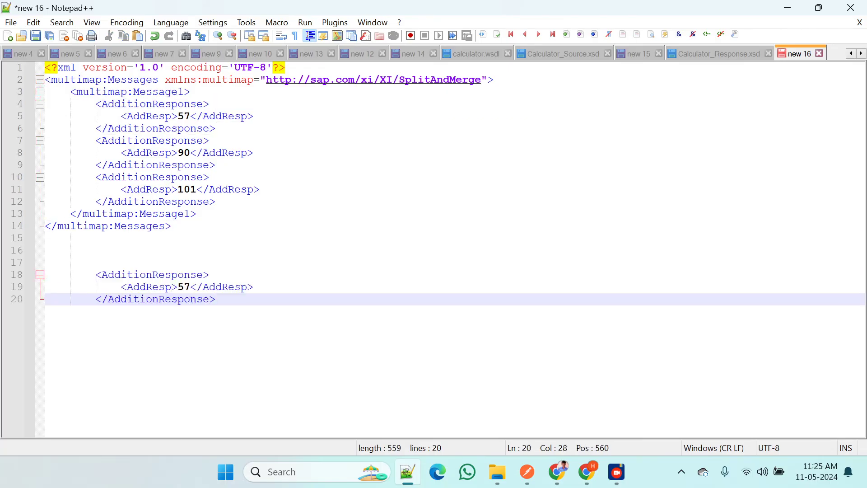
Add the AddResp 90 and AddResp 101 elements from the response beneath AddResp 57 in the copied AdditionResponse record
left_click_drag(253, 153, 122, 155)
key("ctrl+c")
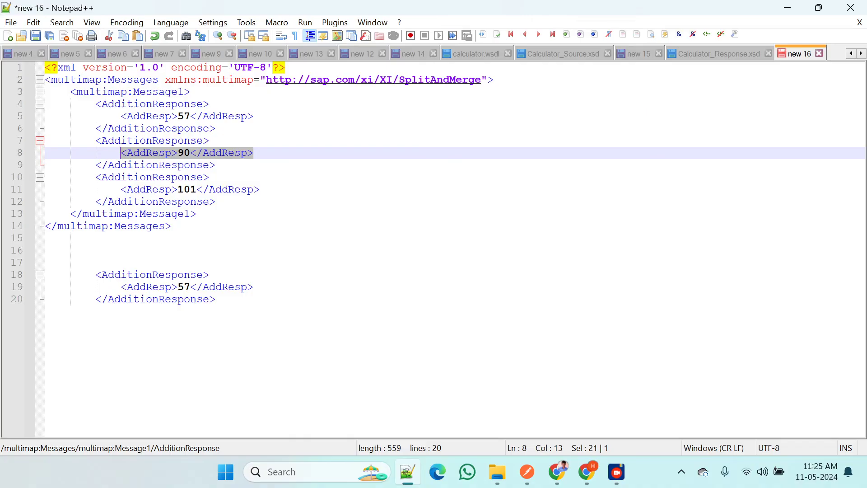
left_click(253, 287)
key("Return")
key("ctrl+v")
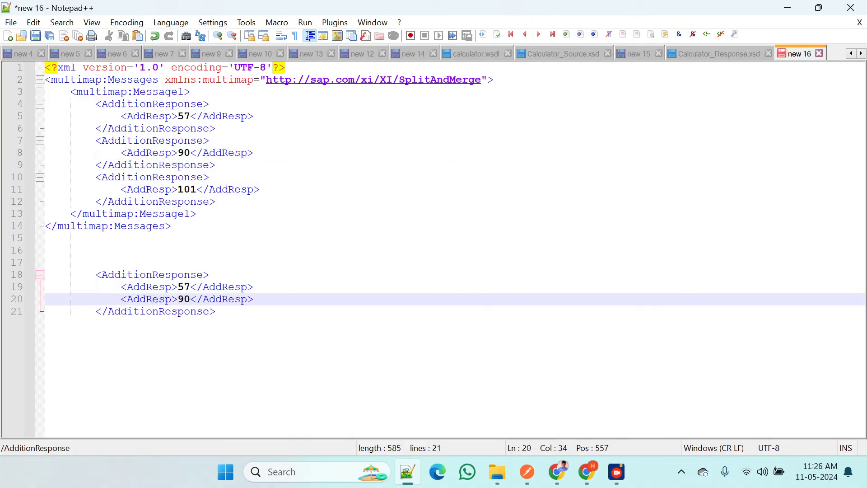
left_click_drag(260, 188, 121, 190)
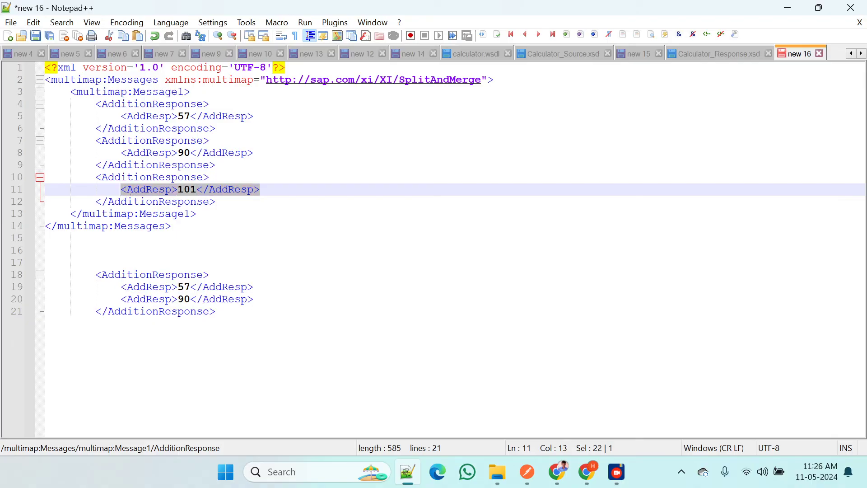
left_click(253, 298)
key("Return")
key("ctrl+v")
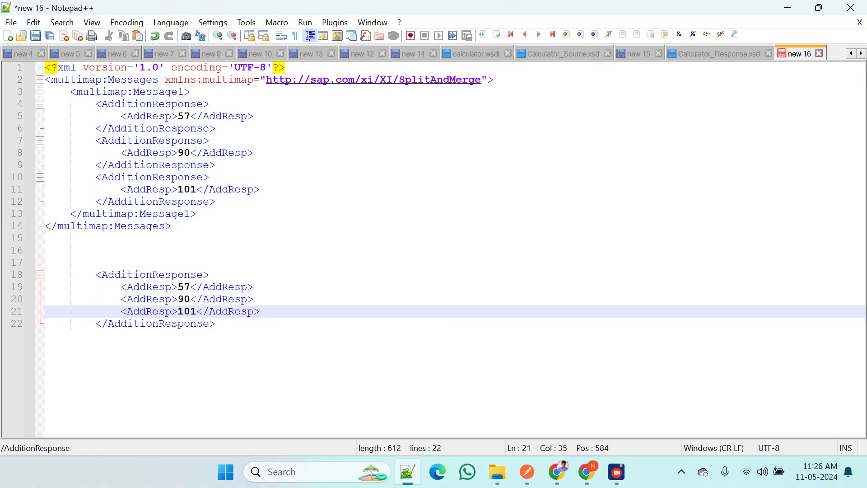
Compare the merged AdditionResponse block with the separate AdditionResponse records in the original response
left_click(253, 299)
left_click_drag(215, 324, 45, 275)
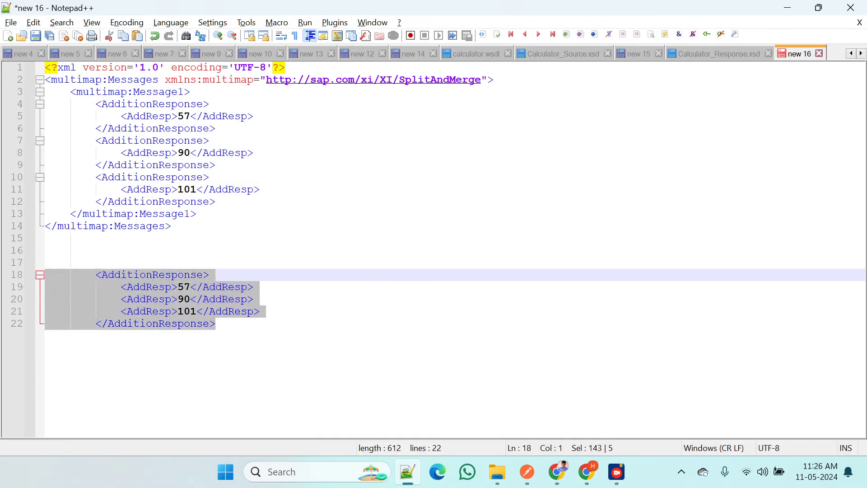
left_click(178, 177)
left_click(164, 141)
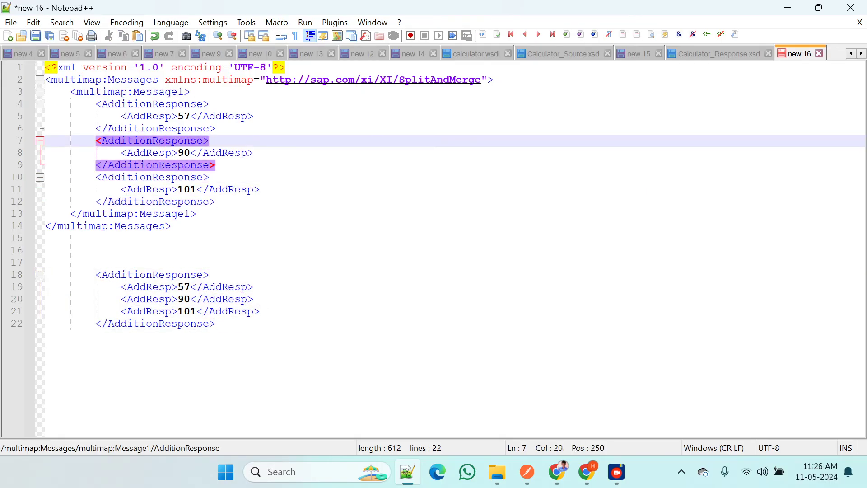
left_click(164, 129)
double_click(206, 324)
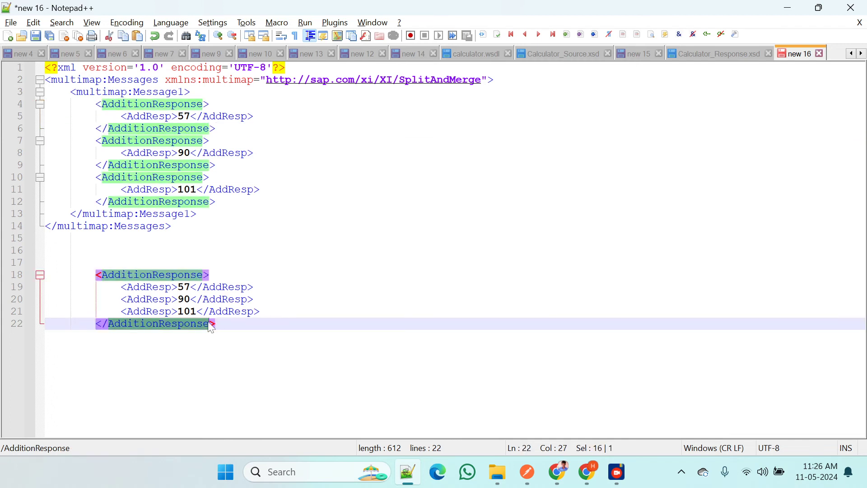
key("End")
key("shift+Up")
key("shift+Up")
key("shift+Up")
key("shift+Up")
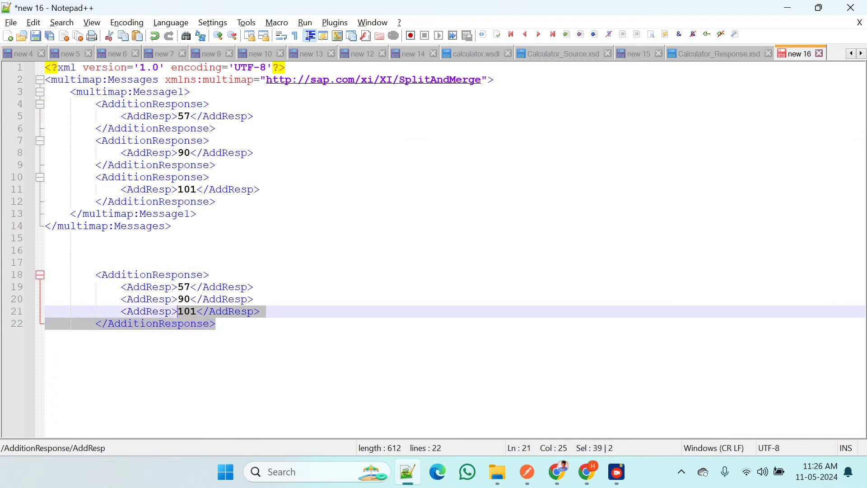
key("shift+Home")
Switch to SAP Integration Suite and set the Gather step's aggregation algorithm to Combine at XPath
key("alt+Tab")
key("alt+Tab")
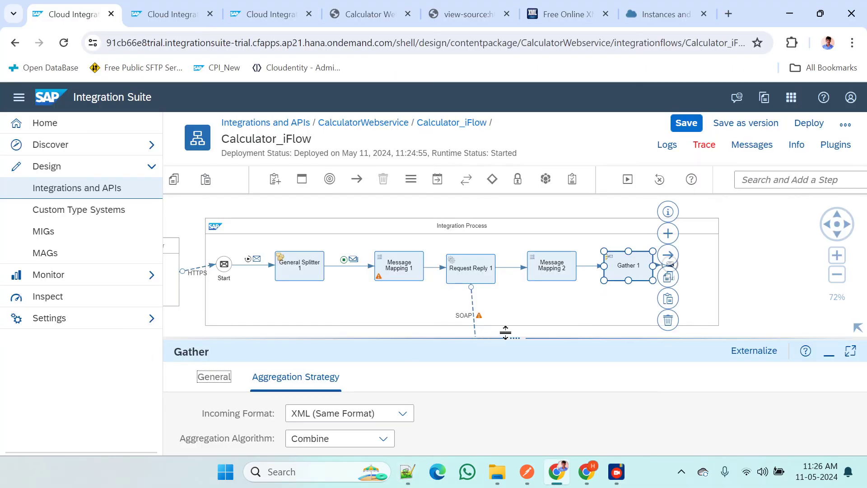
left_click_drag(510, 337, 512, 211)
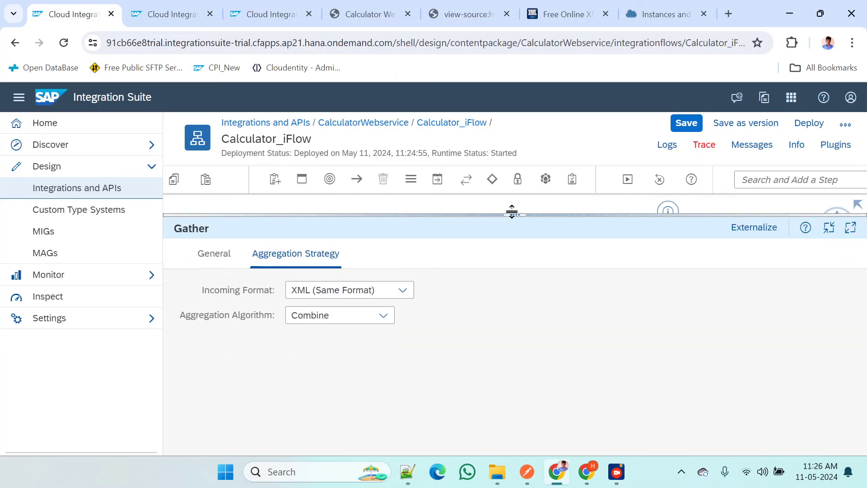
left_click(402, 289)
left_click(487, 329)
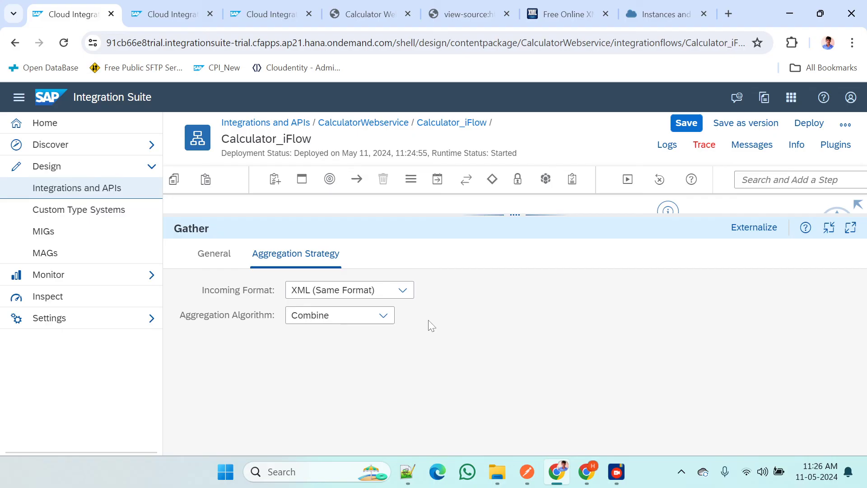
left_click(385, 317)
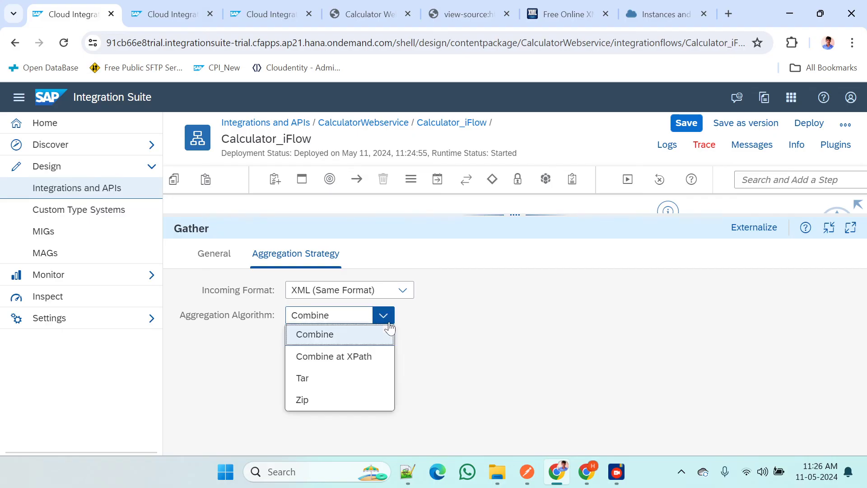
left_click(332, 356)
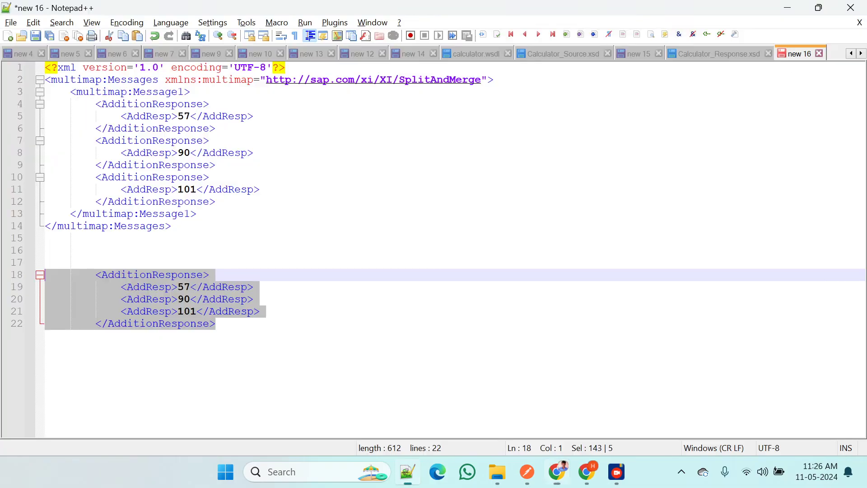
Set the Gather step's Combine from source XPath to AdditionResponse/AddResp, using the element names from the Notepad++ response
key("alt+Tab")
left_click(172, 103)
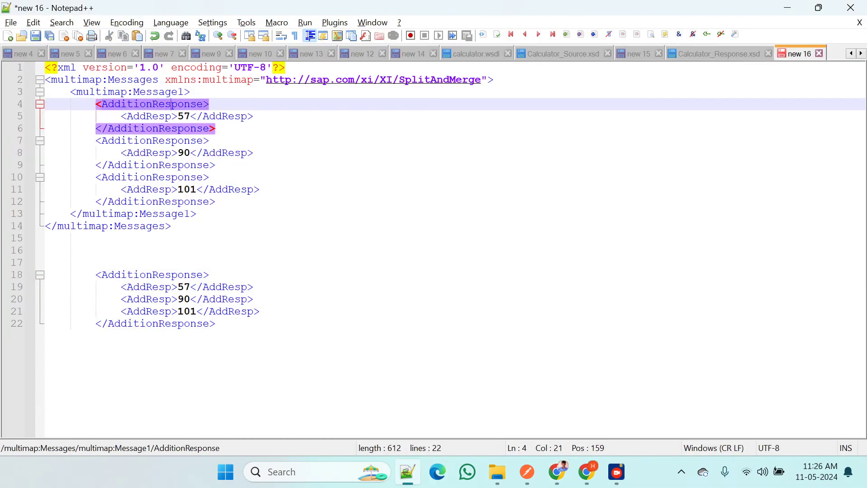
left_click(171, 140)
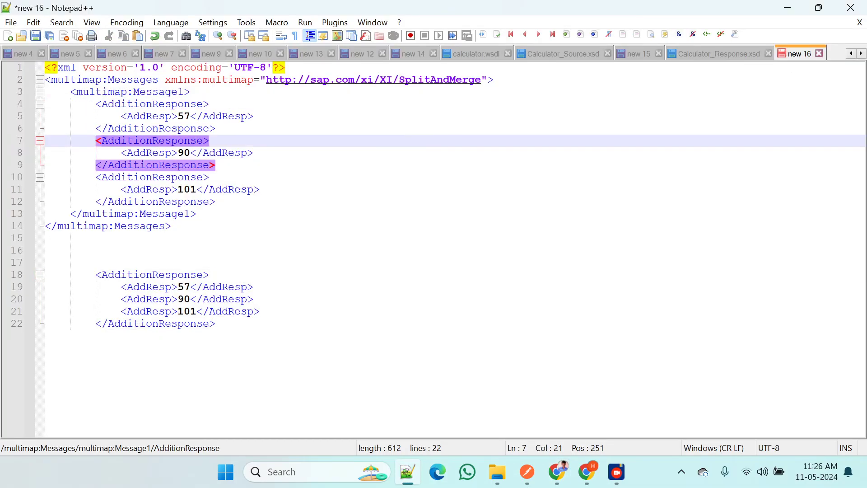
double_click(168, 103)
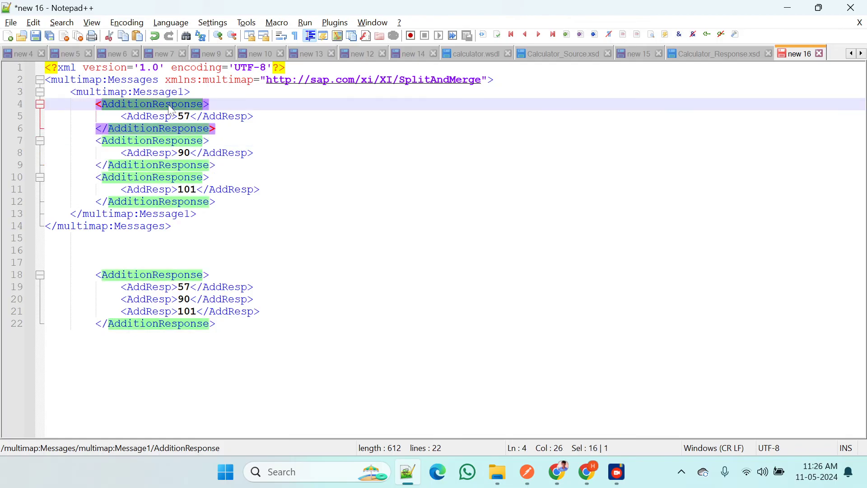
key("ctrl+c")
key("alt+Tab")
key("ctrl+v")
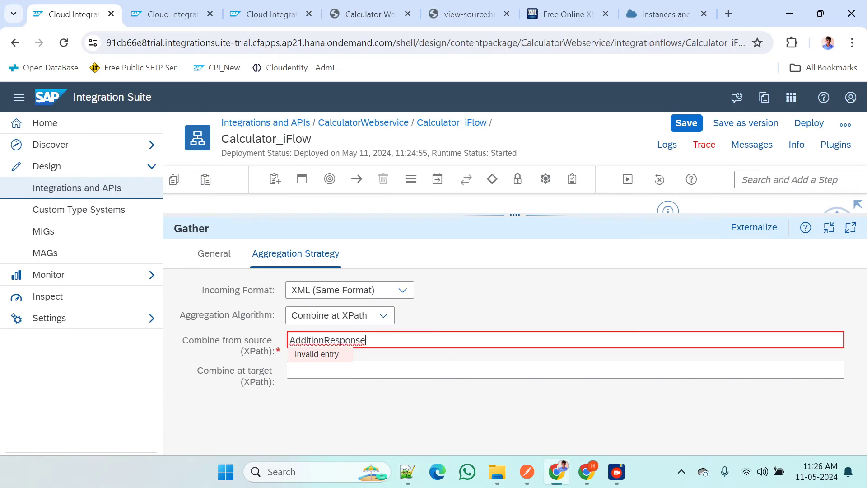
key("alt+Tab")
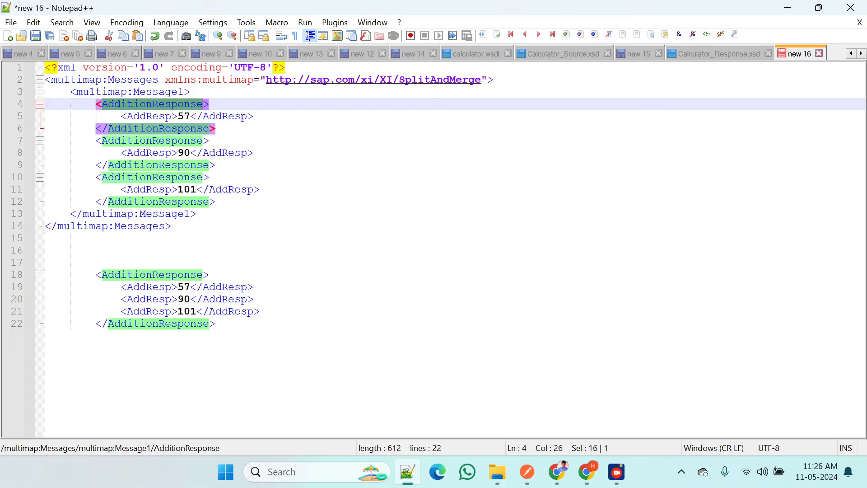
double_click(165, 117)
key("ctrl+c")
key("alt+Tab")
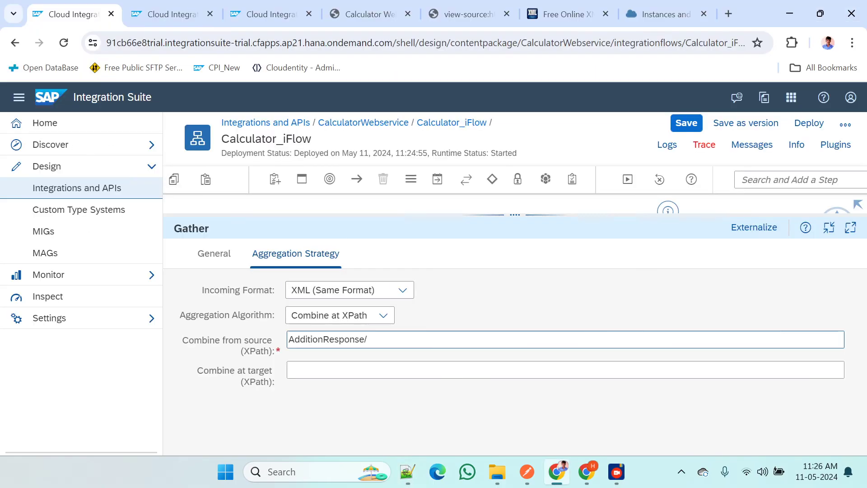
type("/")
key("ctrl+v")
Copy AdditionResponse from the merged block in Notepad++ into the Gather step's Combine at target XPath
key("alt+Tab")
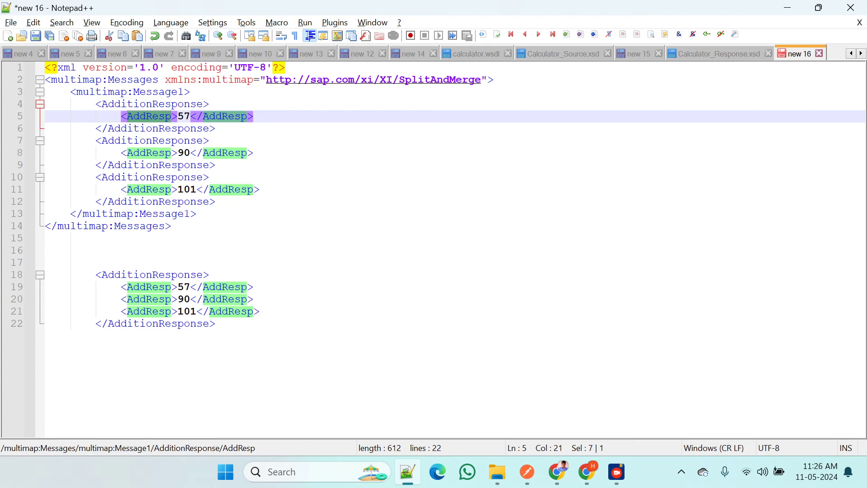
double_click(153, 275)
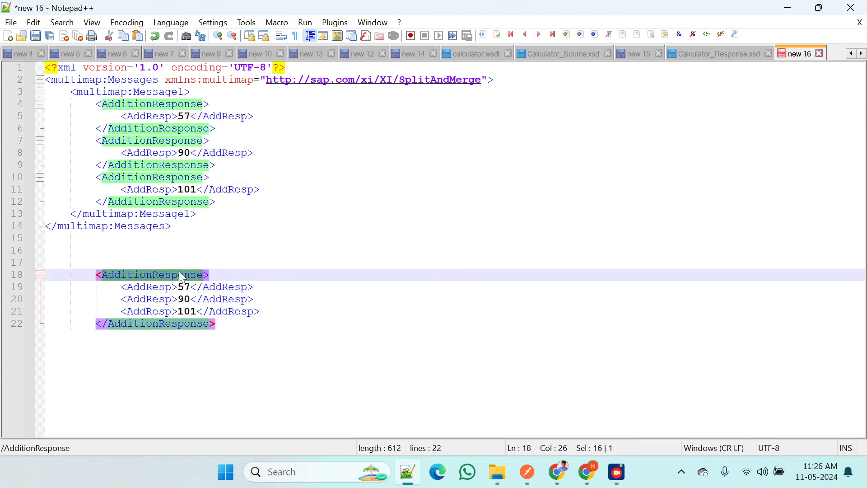
key("ctrl+c")
key("alt+Tab")
left_click(325, 373)
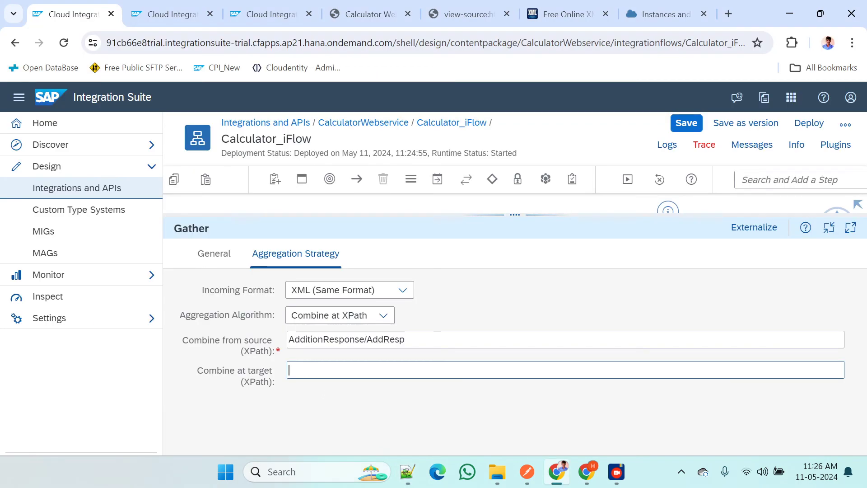
key("ctrl+v")
Switch to Notepad++ and compare the source AddResp elements with their target parent in the merged AdditionResponse block
key("alt+Tab")
left_click(215, 165)
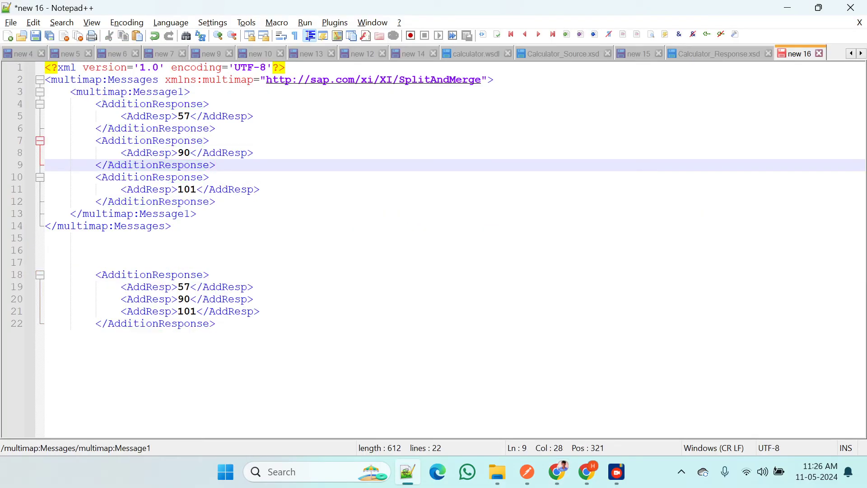
double_click(149, 116)
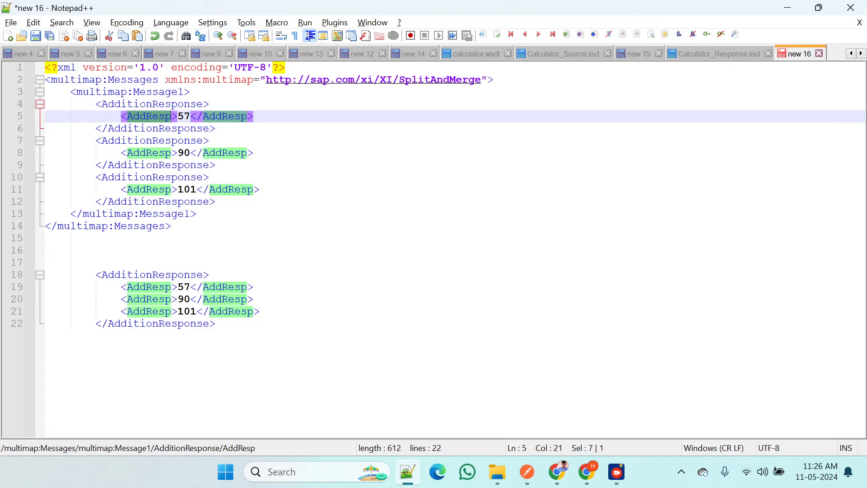
left_click(215, 287)
left_click(196, 274)
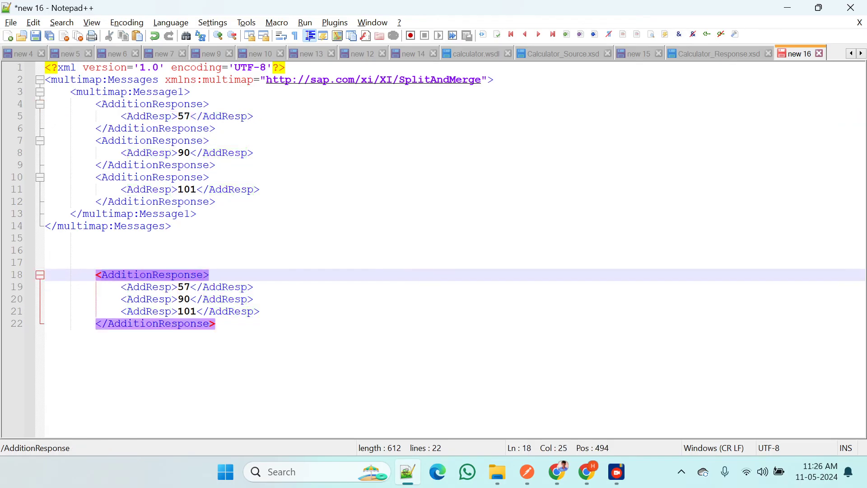
left_click(210, 153)
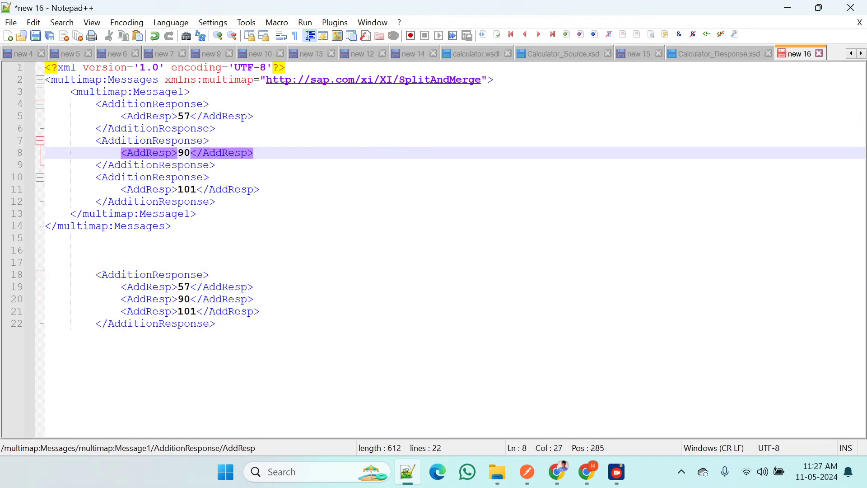
Compare the AddResp elements and their AdditionResponse parents in Notepad++ with the Gather step's source and target XPaths in SAP Integration Suite
left_click(228, 298)
left_click(202, 177)
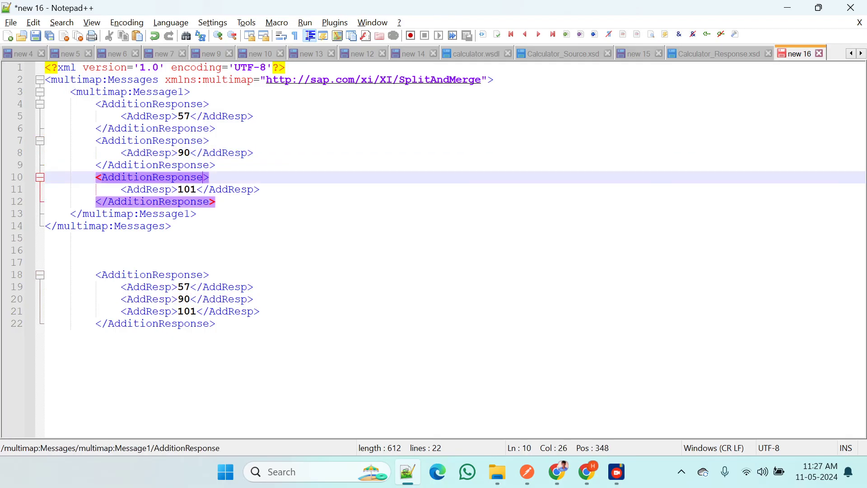
double_click(230, 190)
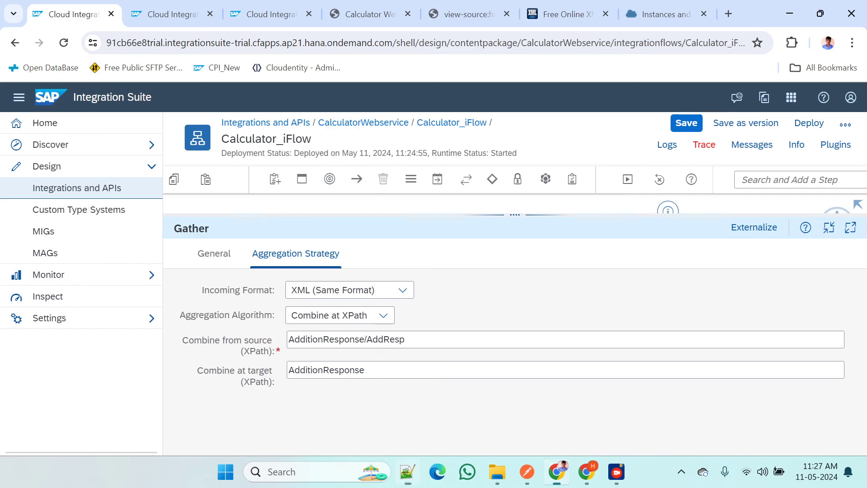
key("alt+Tab")
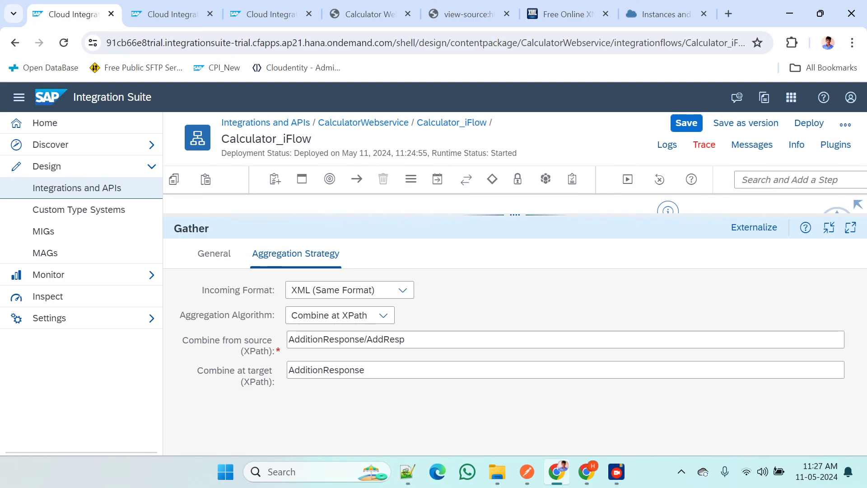
key("ctrl+shift+Left")
left_click(365, 370)
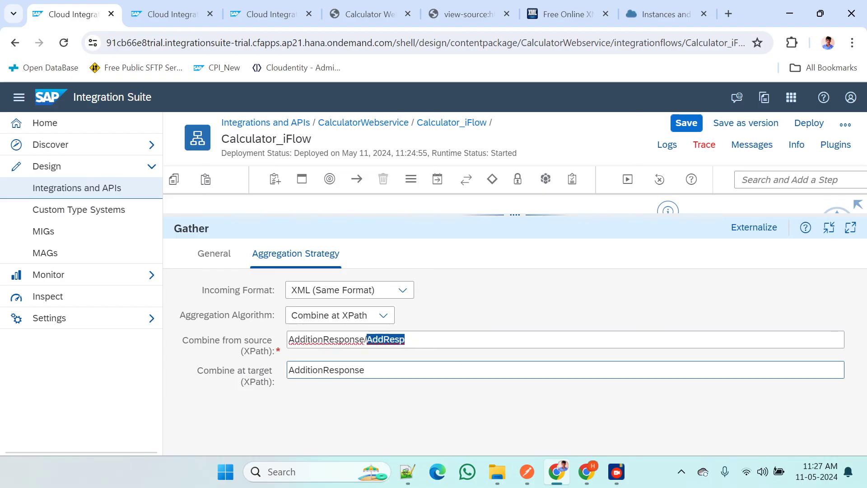
left_click(365, 370)
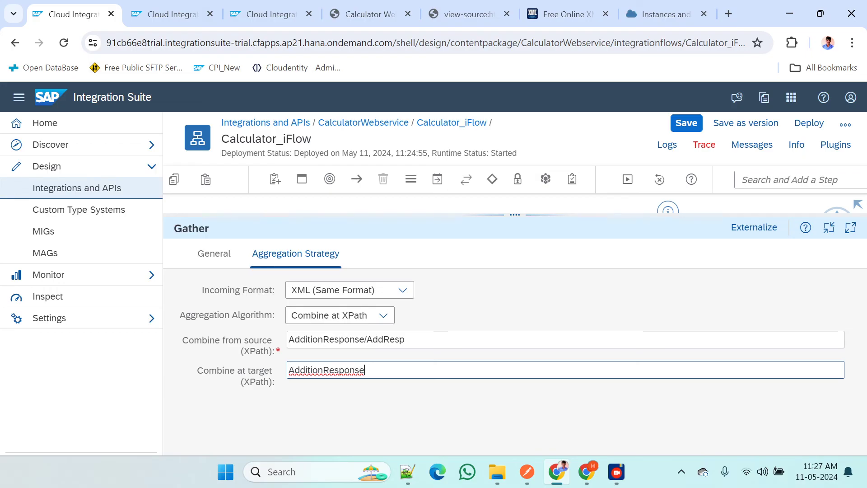
Add a leading slash to the Gather step's XPaths, making the source /AdditionResponse/AddResp and the target /AdditionResponse
left_click(404, 339)
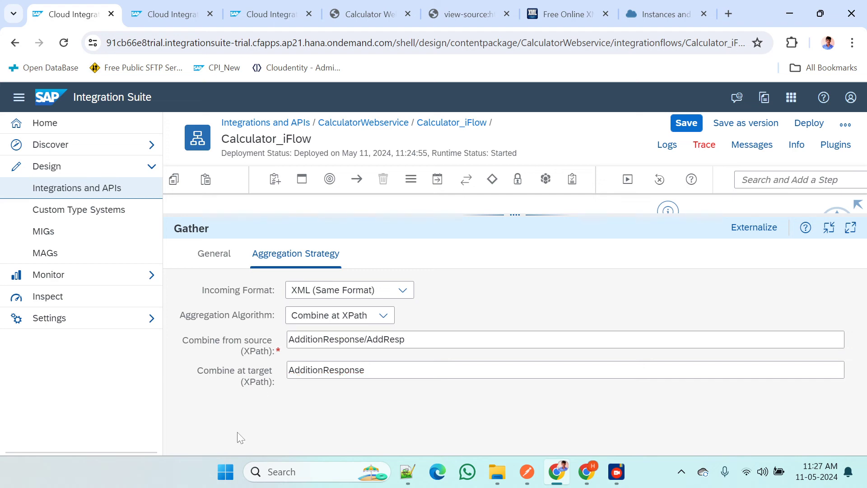
key("Home")
type("/")
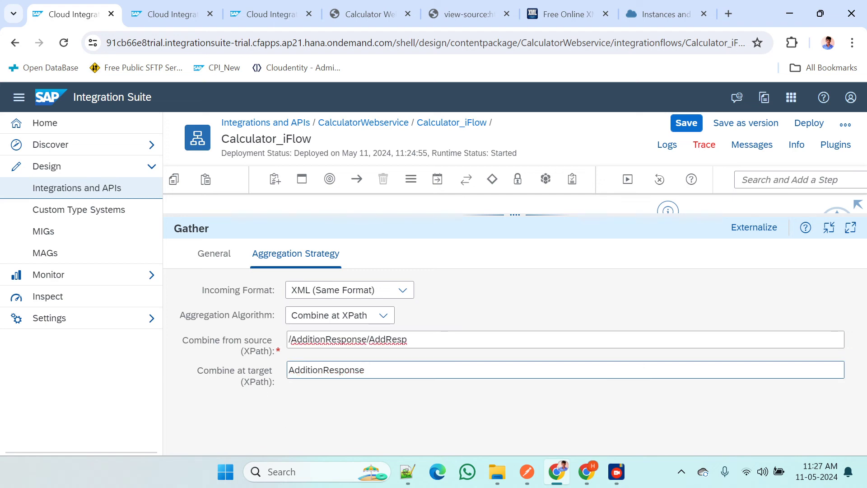
Switch to Notepad++ and match each source AddResp line (57, 90, 101) with its counterpart in the merged AdditionResponse block
key("alt+Tab")
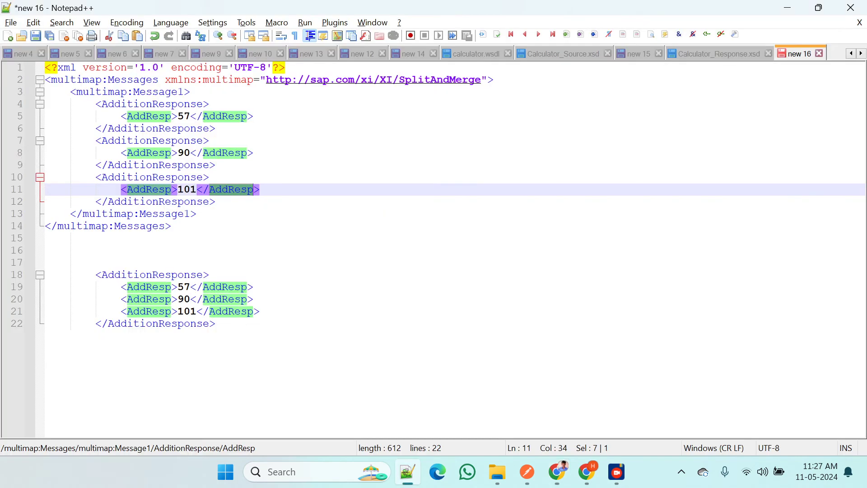
left_click_drag(253, 116, 121, 118)
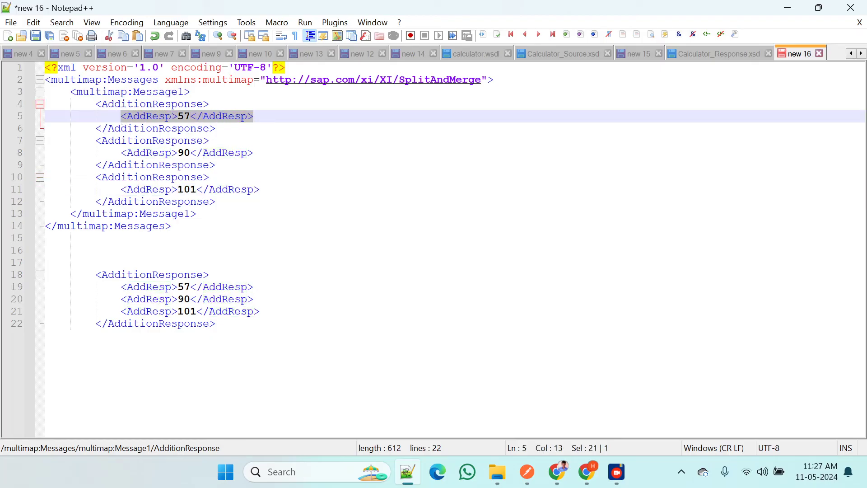
key("ctrl+F3")
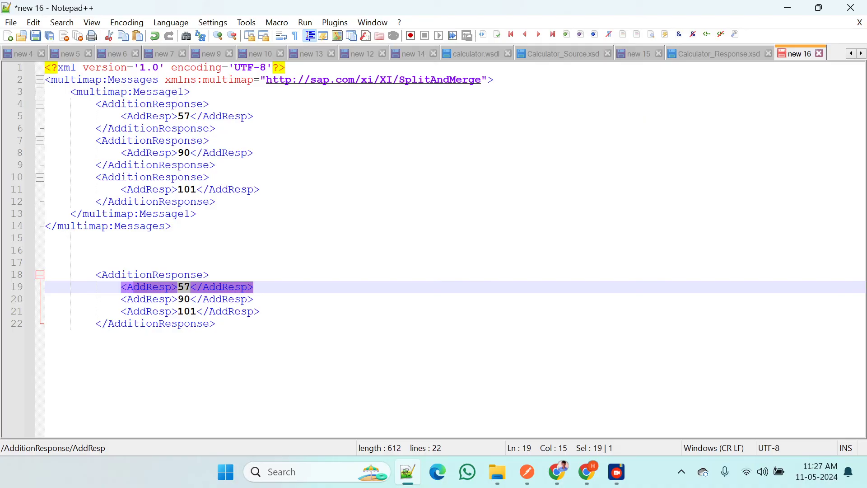
left_click_drag(253, 153, 114, 152)
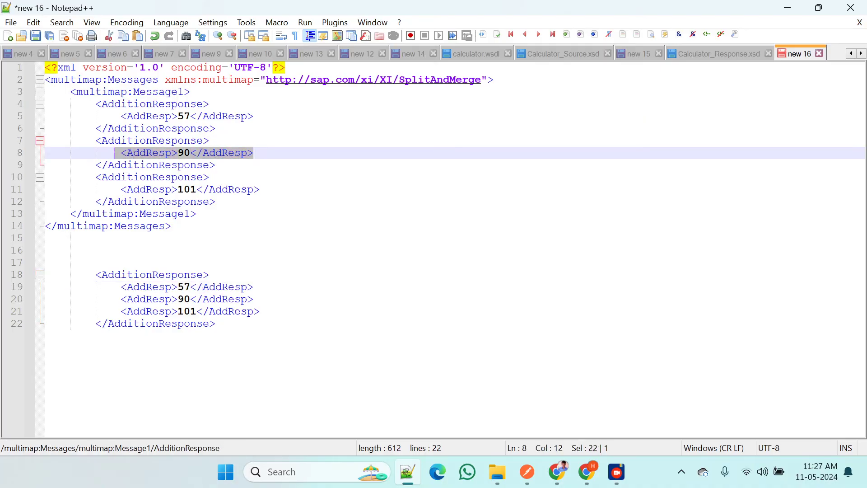
left_click(253, 299)
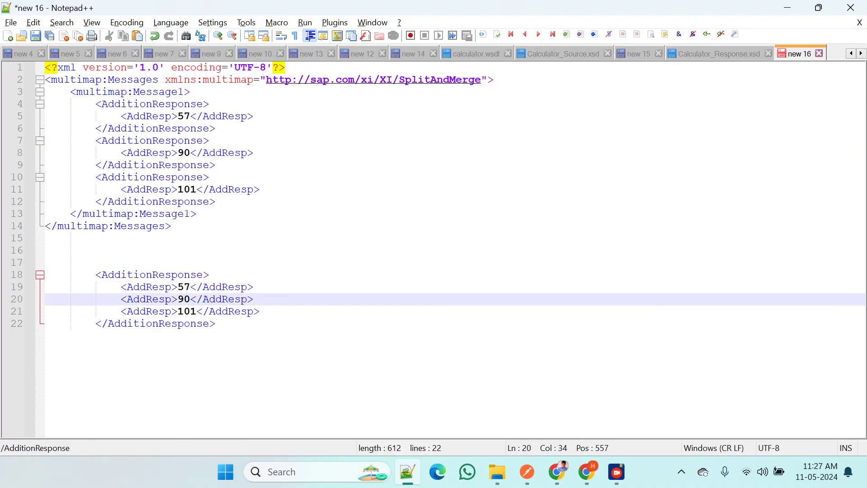
left_click_drag(259, 188, 131, 189)
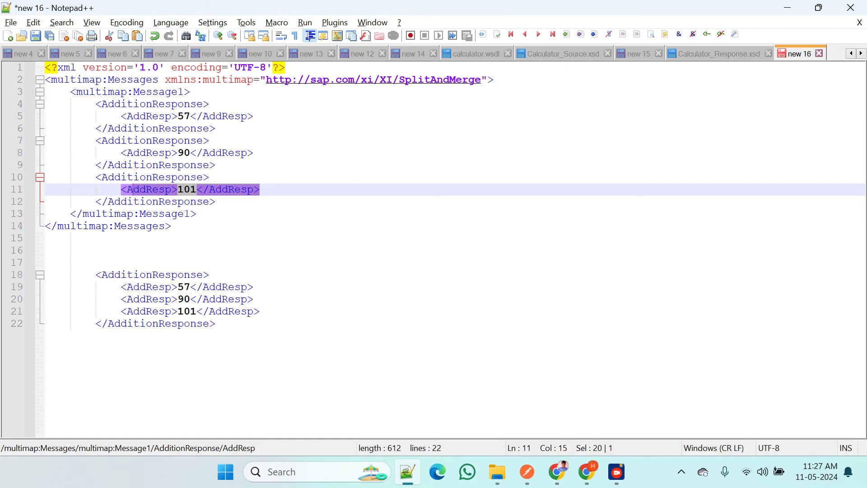
left_click_drag(121, 311, 259, 311)
Switch to SAP Integration Suite, save Calculator_iFlow and deploy it
key("alt+Tab")
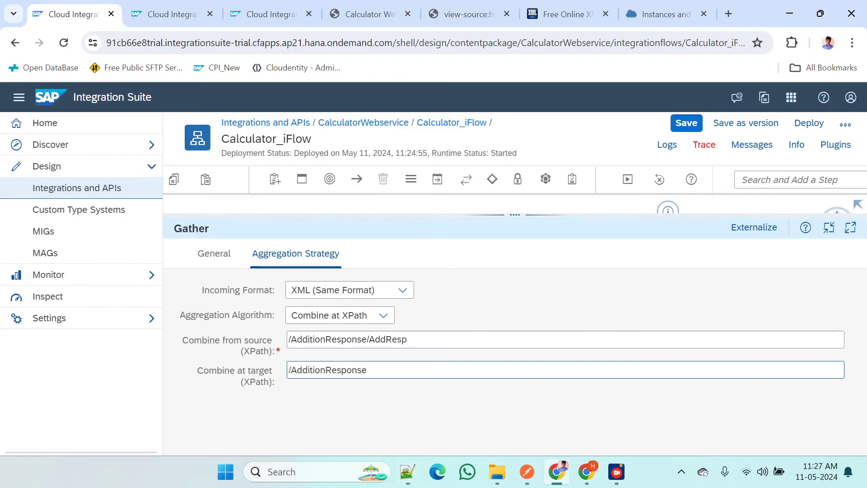
left_click(686, 121)
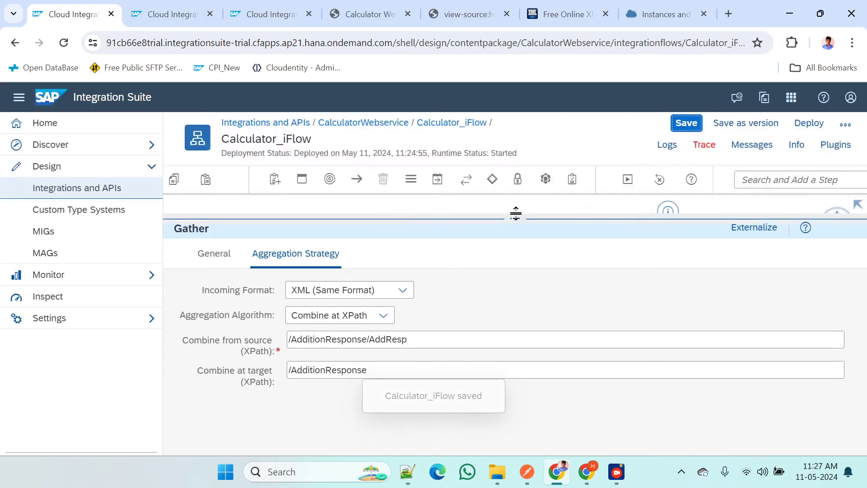
left_click_drag(515, 213, 504, 278)
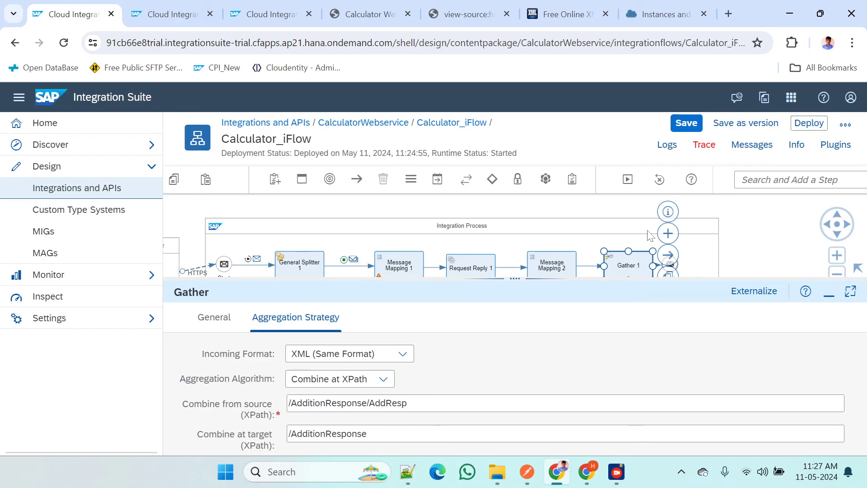
left_click(808, 123)
left_click(497, 319)
Review the expected merged AdditionResponse block in Notepad++, then return to SAP Integration Suite and dismiss the deployment dialog
key("alt+Tab")
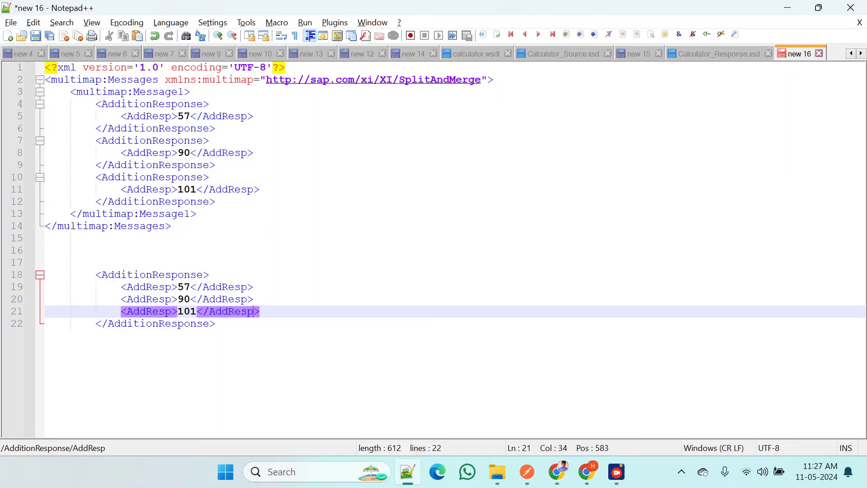
left_click(241, 287)
left_click_drag(266, 311, 77, 276)
key("alt+Tab")
left_click(507, 299)
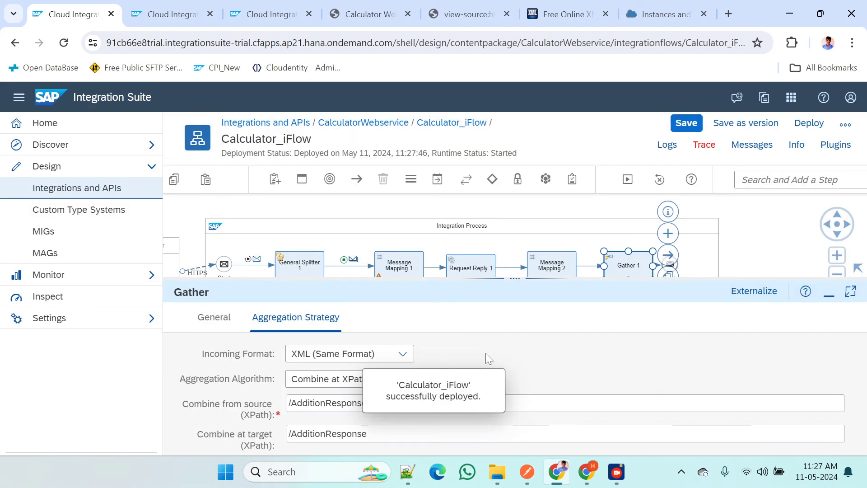
Switch to Postman, resend the Calculator/test GET request and copy the AdditionResponse block from the response body
key("alt+Tab")
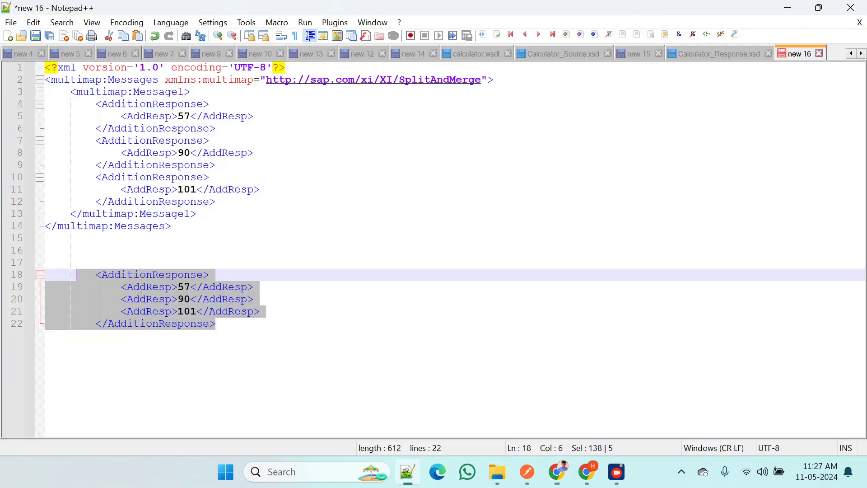
left_click(526, 471)
left_click(761, 113)
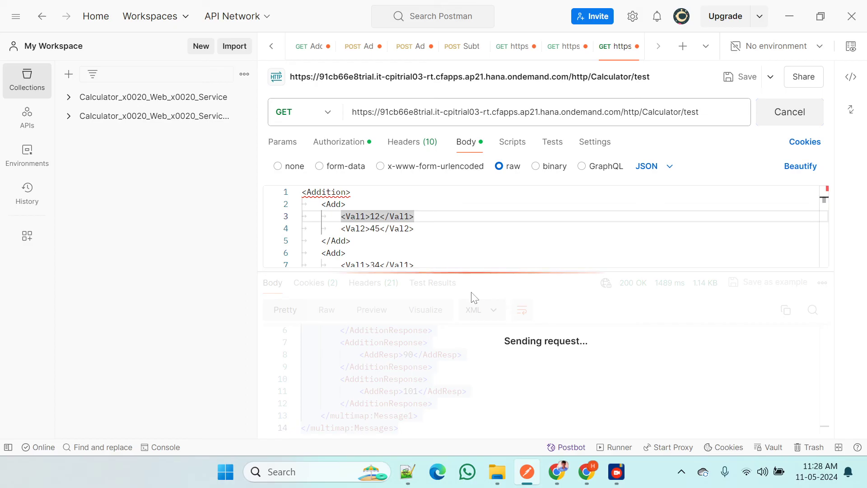
left_click_drag(393, 390, 288, 350)
key("ctrl+c")
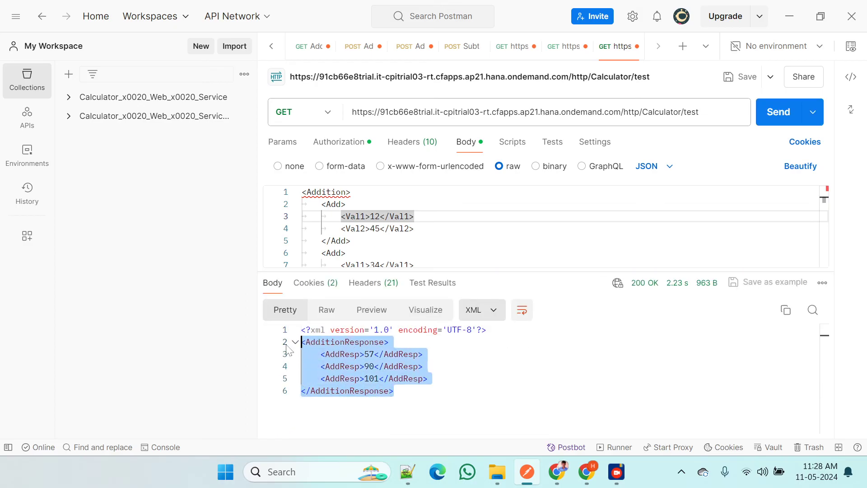
Paste the copied response into Notepad++ below the expected block and reduce the indentation of its opening AdditionResponse tag
key("alt+Tab")
left_click(215, 323)
key("Return")
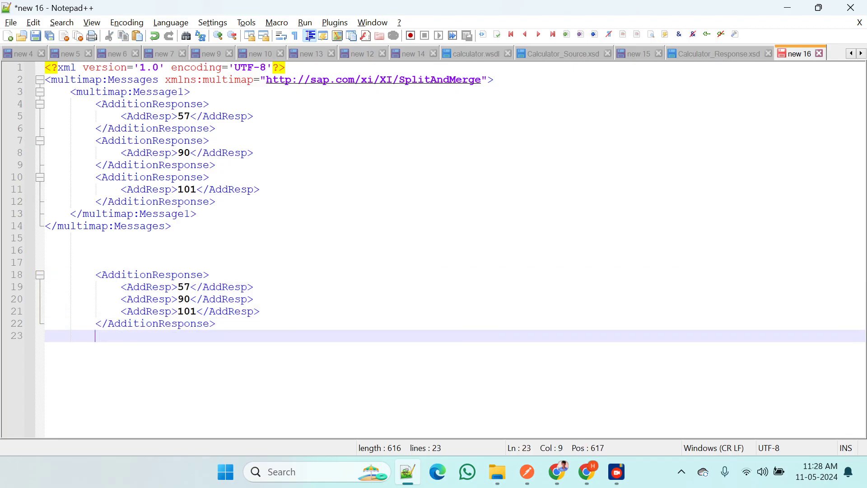
key("ctrl+v")
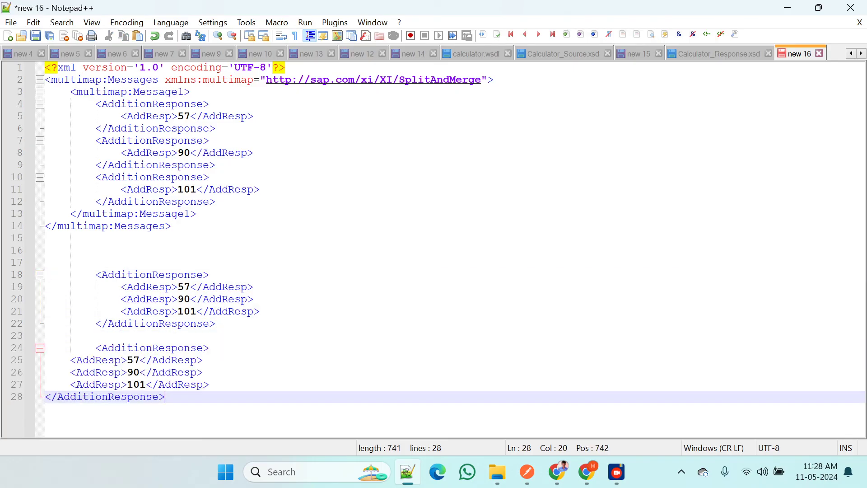
left_click(95, 348)
key("BackSpace")
key("BackSpace")
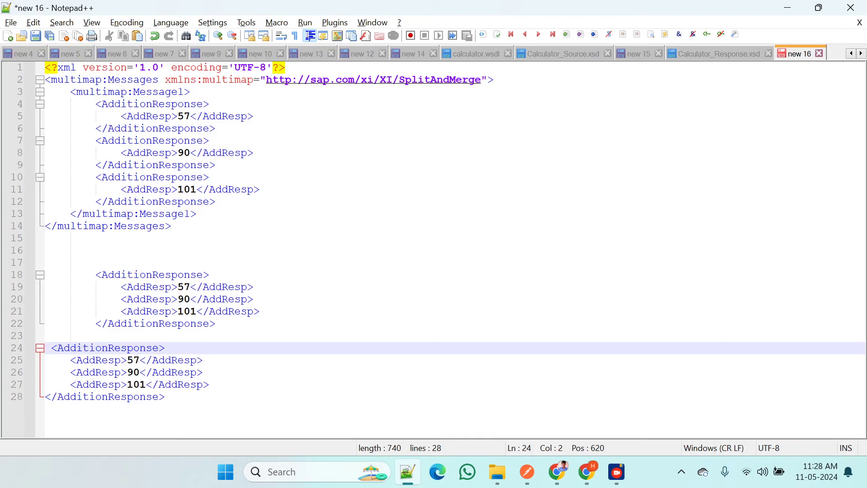
Switch to SAP Integration Suite and set the Gather step's incoming format to XML (Different Format)
key("alt+Tab")
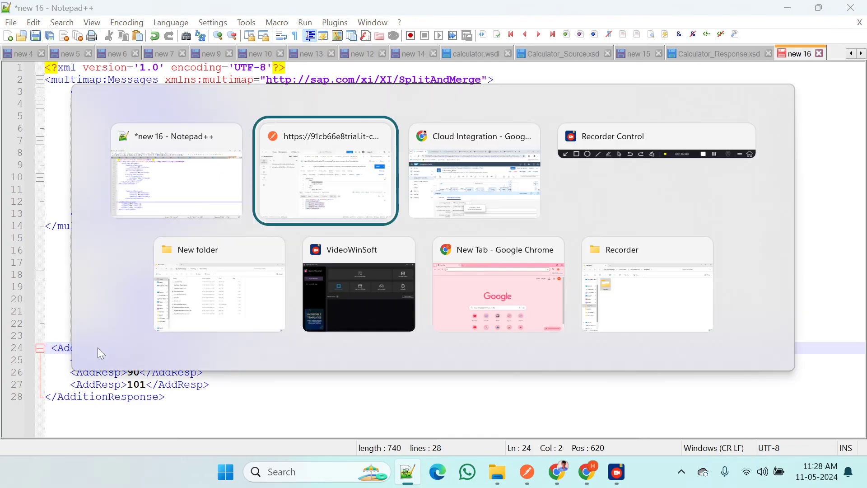
key("alt+Tab")
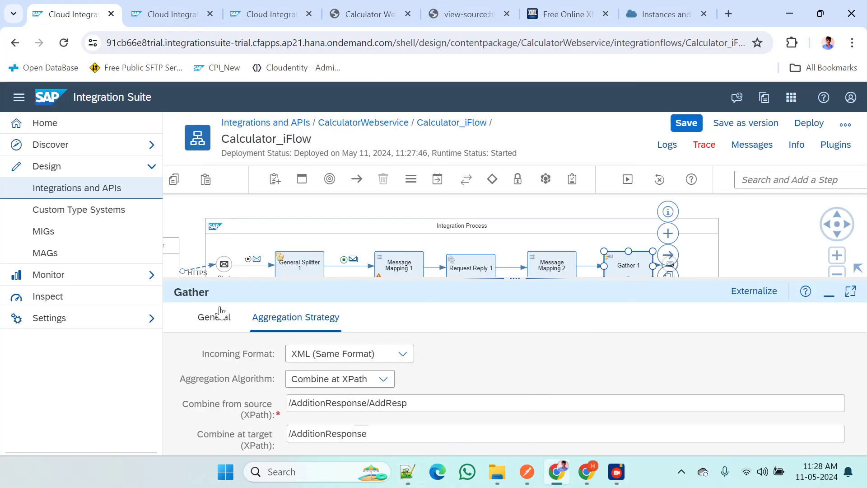
left_click_drag(510, 287, 514, 201)
left_click(398, 277)
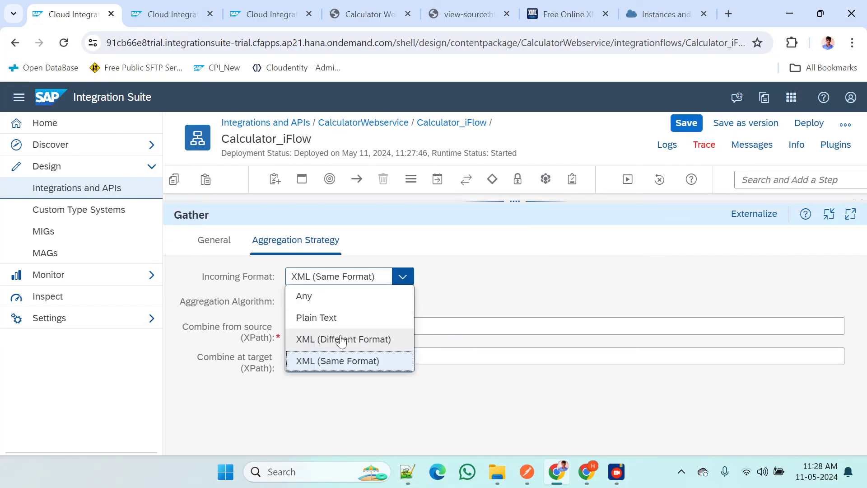
left_click(375, 340)
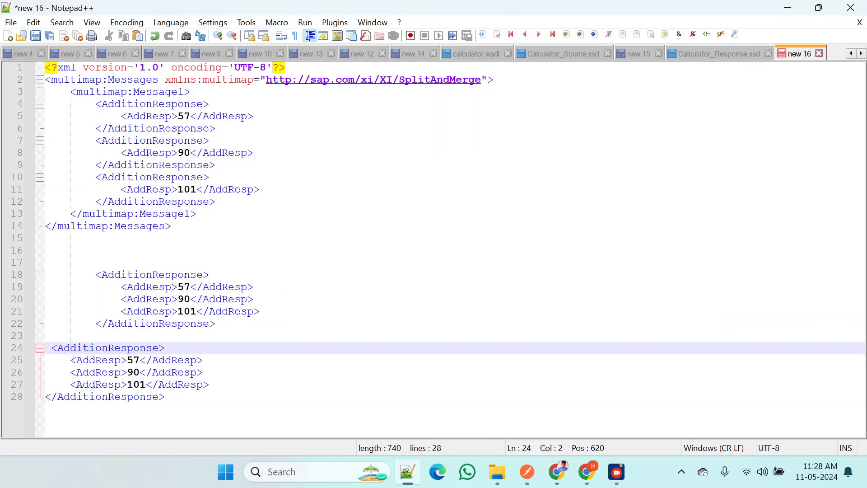
Examine the Message1 wrapper and its three AdditionResponse elements in the Notepad++ response sample
left_click(152, 92)
left_click(159, 128)
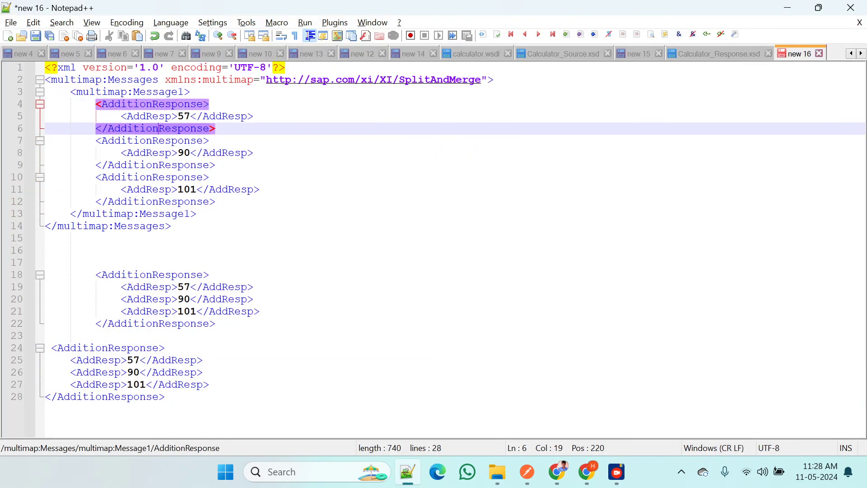
left_click(152, 141)
left_click(152, 177)
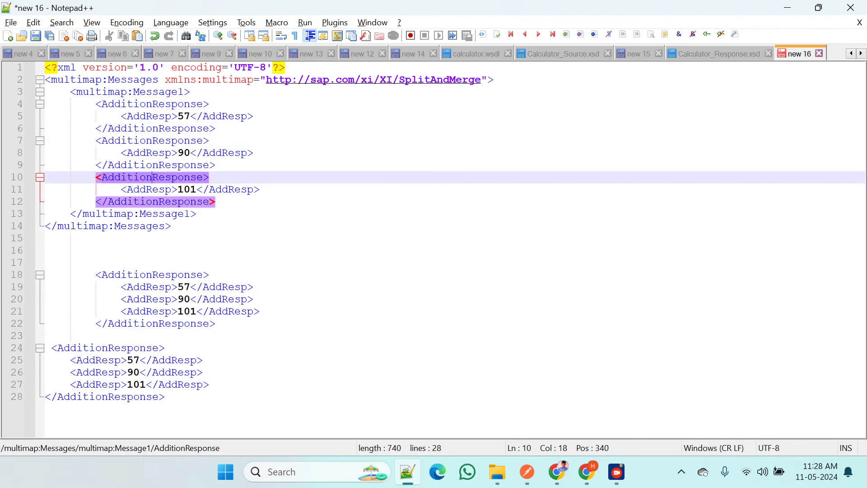
Switch to SAP Integration Suite, set the Gather step's aggregation algorithm to Combine and save Calculator_iFlow
key("alt+Tab")
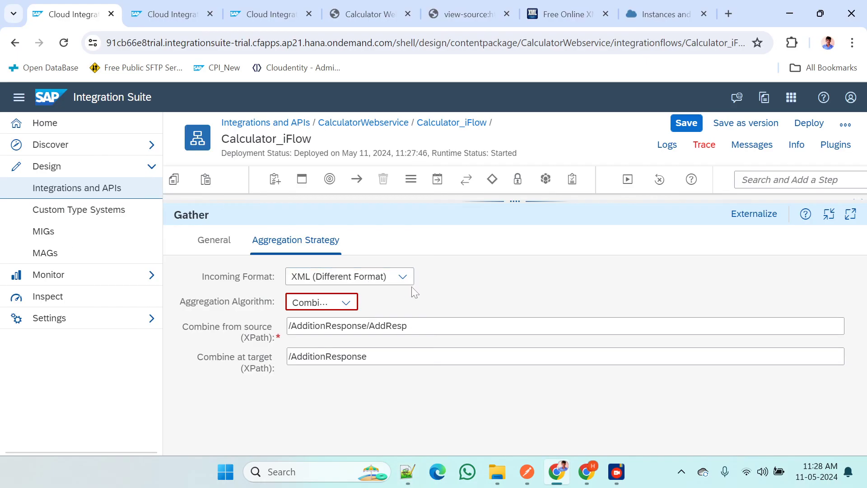
left_click(337, 304)
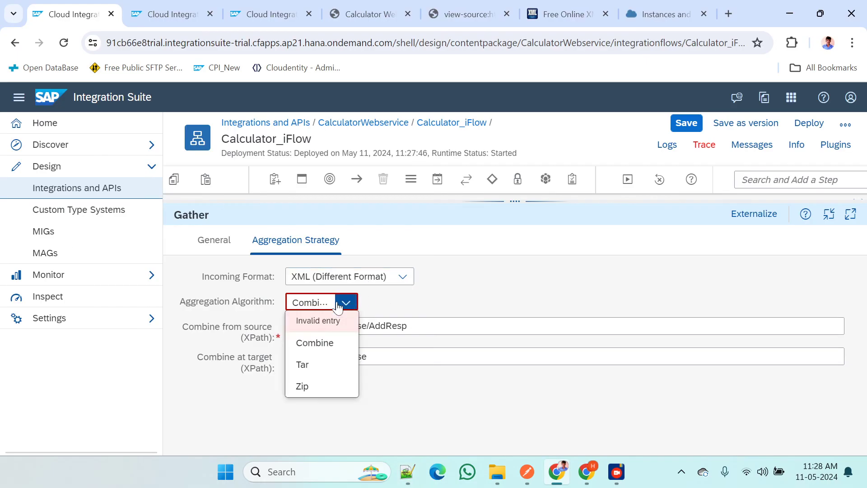
left_click(324, 345)
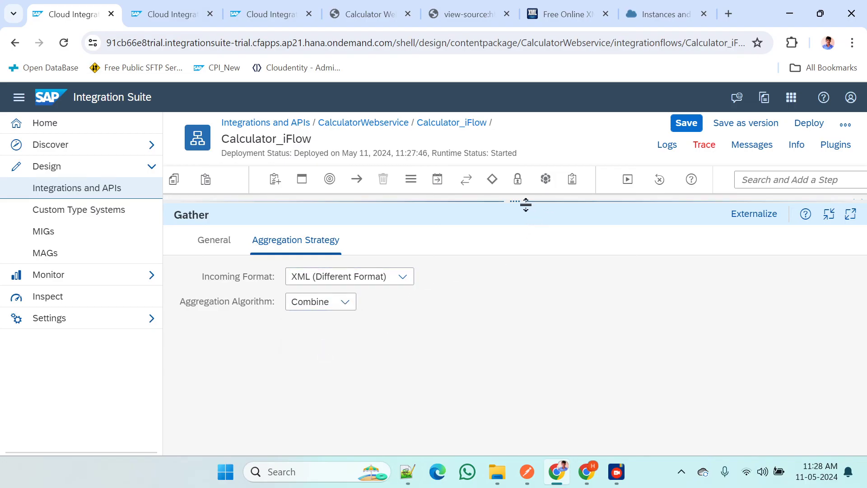
left_click_drag(522, 201, 521, 211)
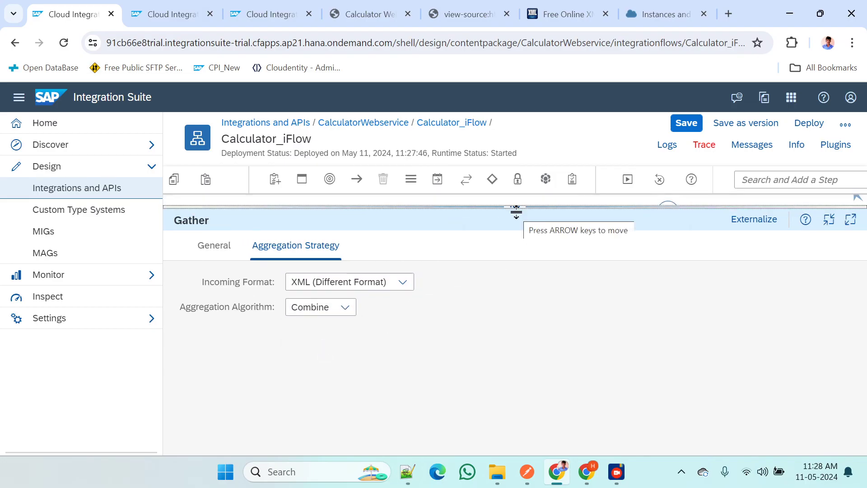
left_click(685, 124)
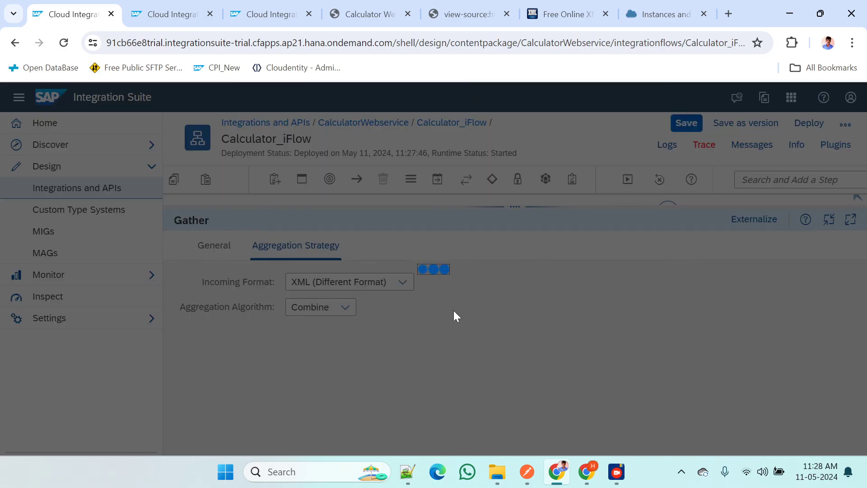
Switch to Notepad++ and examine the three AdditionResponse elements inside Message1 of the response sample
key("alt+Tab")
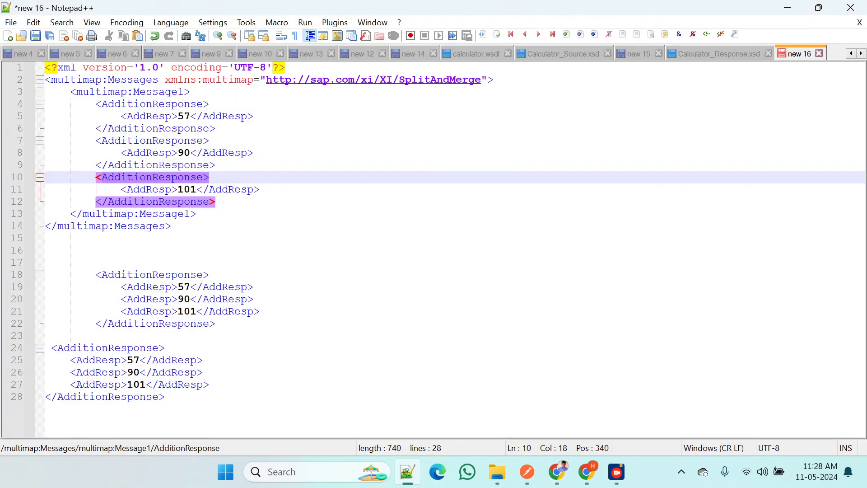
left_click(202, 116)
left_click(184, 104)
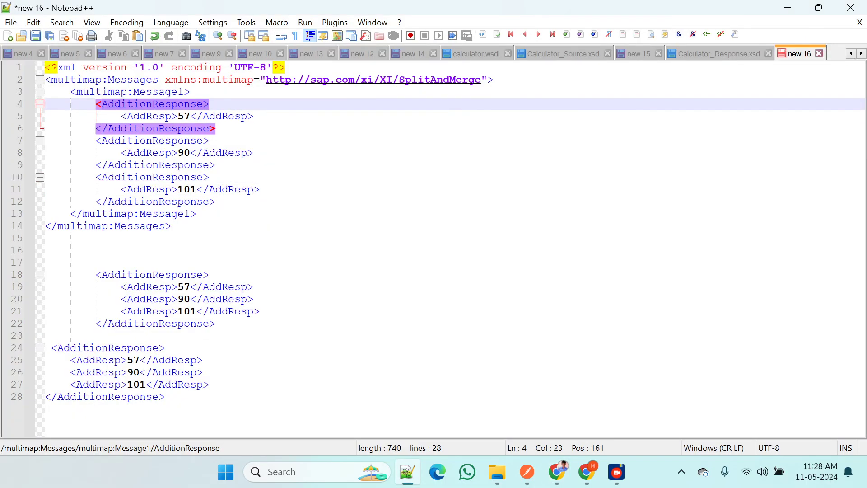
left_click(170, 141)
left_click(152, 177)
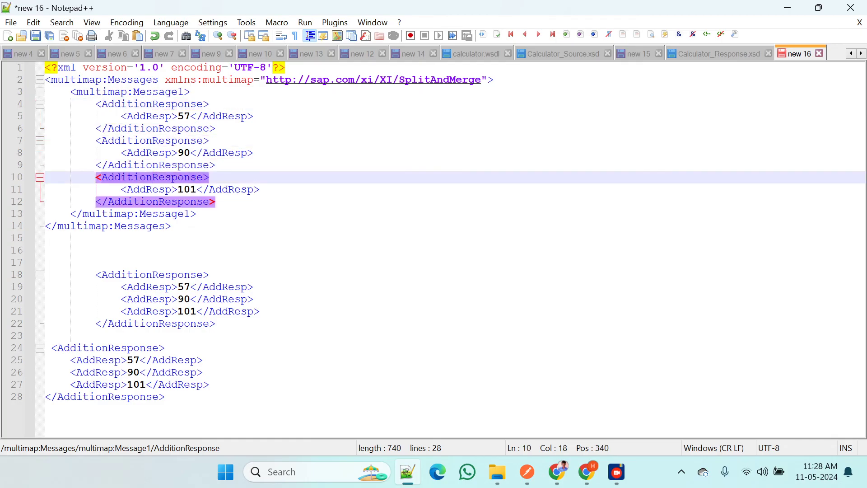
left_click(171, 104)
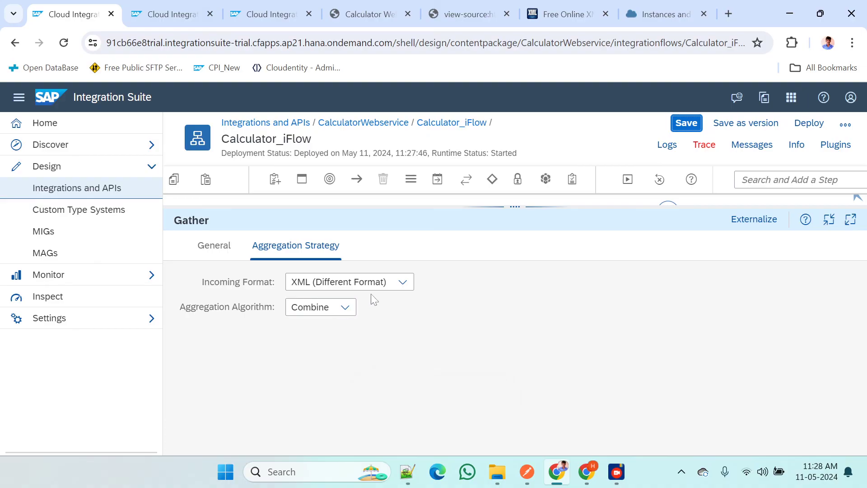
Switch to SAP Integration Suite and deploy Calculator_iFlow on the Cloud Integration runtime profile
left_click(809, 122)
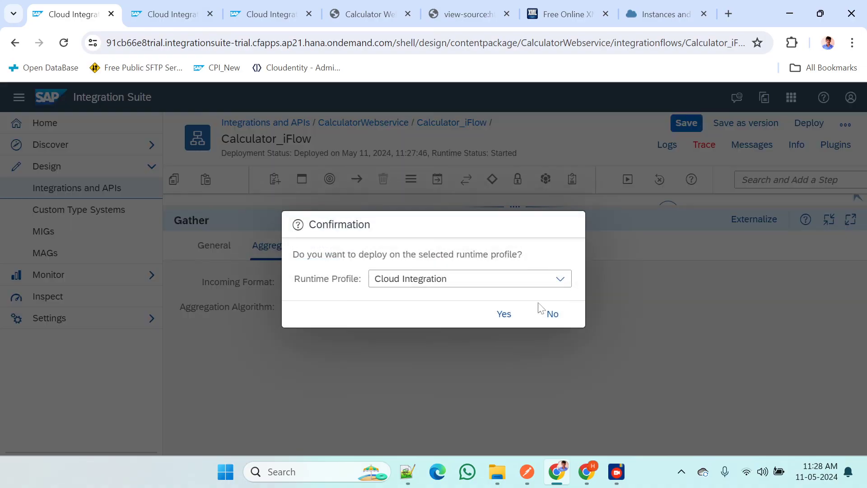
left_click(502, 316)
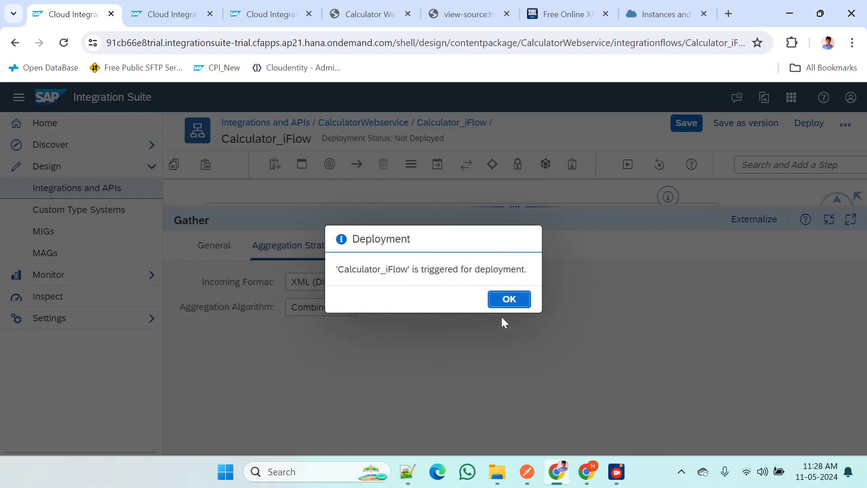
left_click(508, 310)
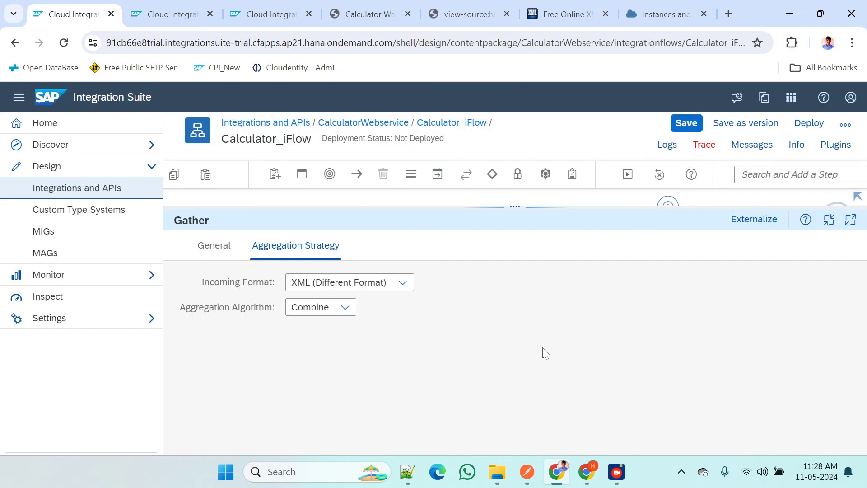
Switch to Postman, send the GET request to the Calculator/test endpoint and copy the whole response body
key("alt+Tab")
key("alt+Tab")
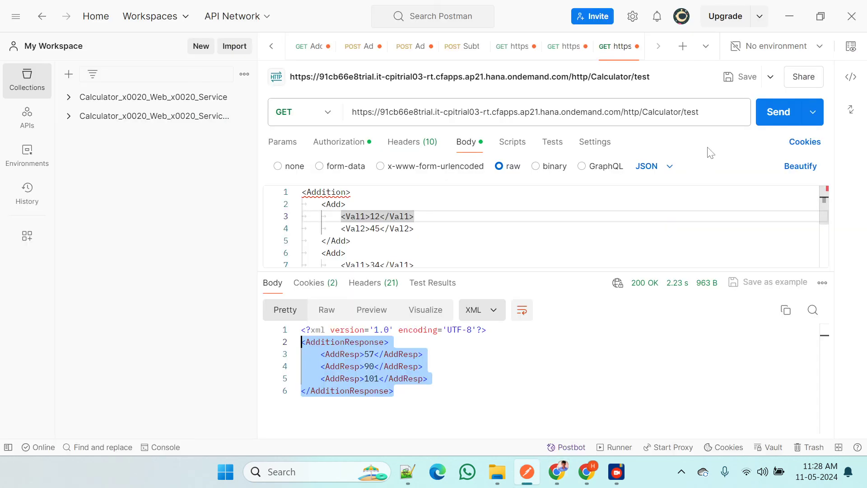
left_click(783, 119)
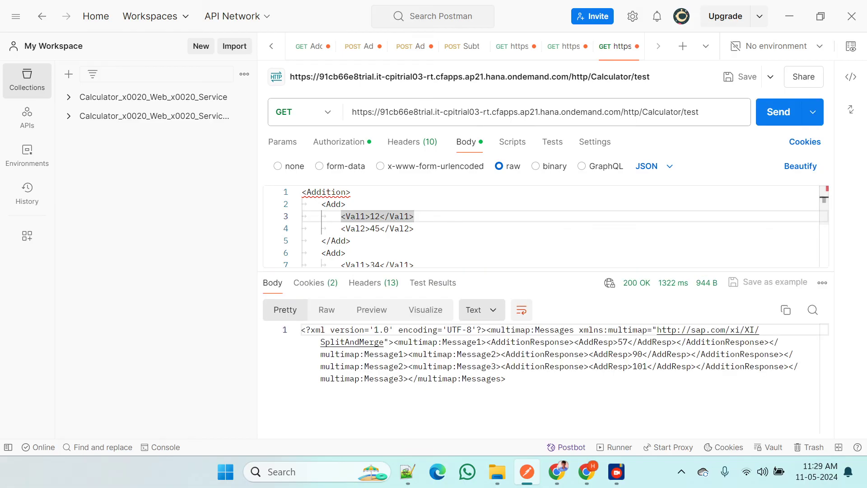
left_click_drag(508, 379, 301, 329)
key("ctrl+c")
Switch to Notepad++ and try pasting the copied response below the last AdditionResponse block in new 16, undoing the paste
key("alt+Tab")
key("Tab")
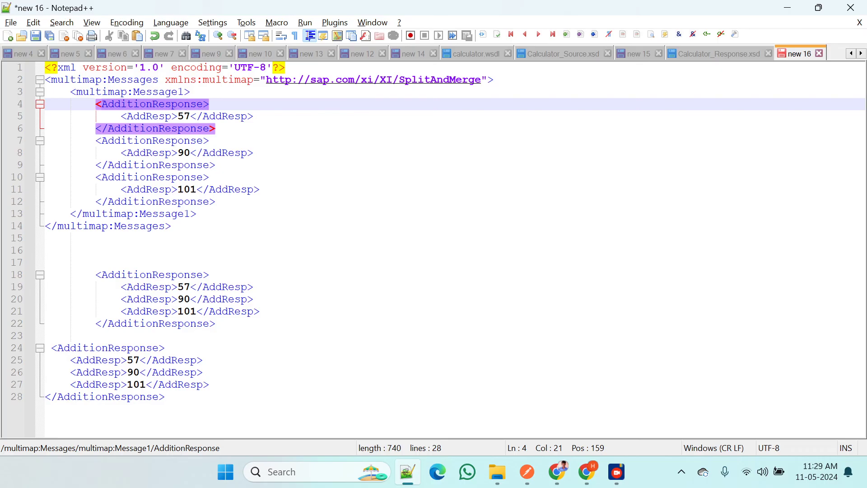
left_click(165, 396)
key("Return")
key("Return")
key("Return")
key("ctrl+v")
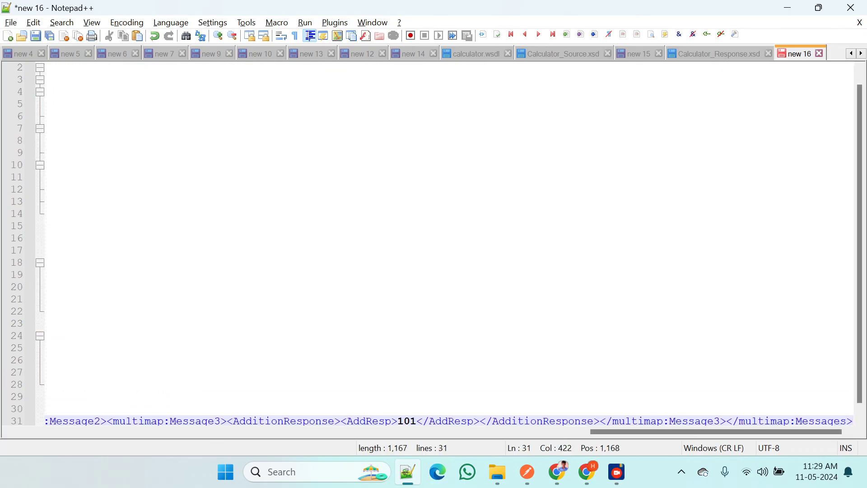
scroll(448, 409, "left", 15)
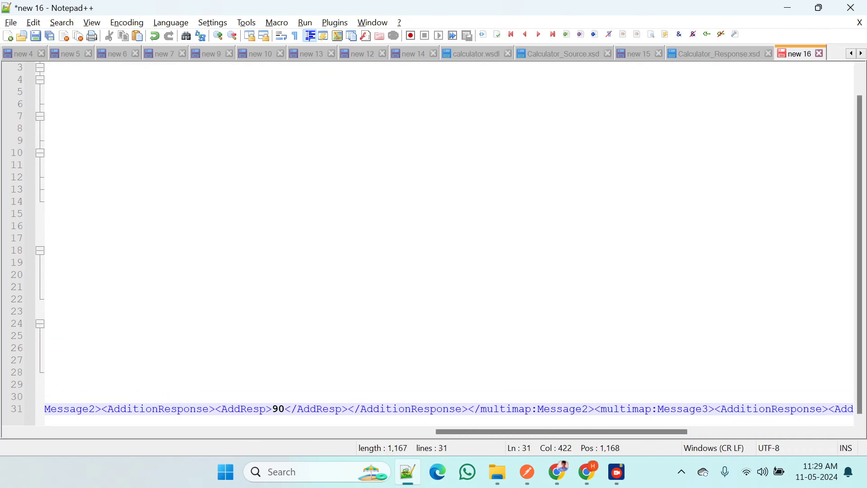
scroll(449, 409, "left", 2)
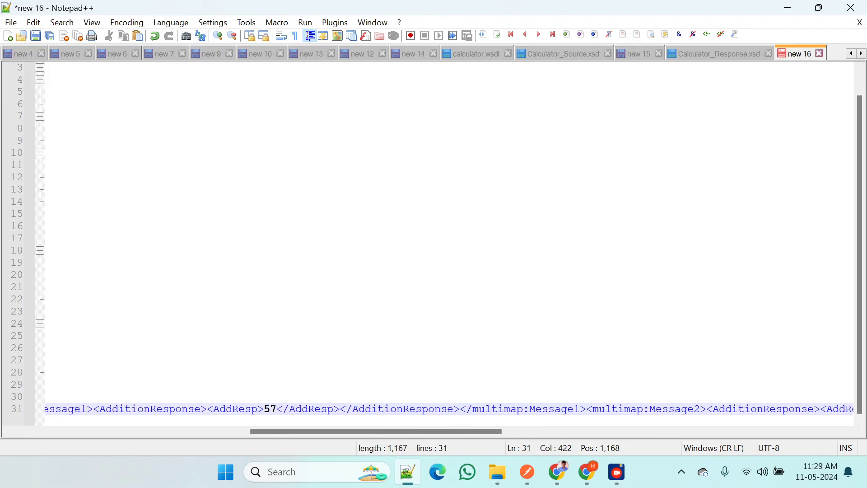
scroll(448, 408, "left", 10)
scroll(449, 409, "right", 8)
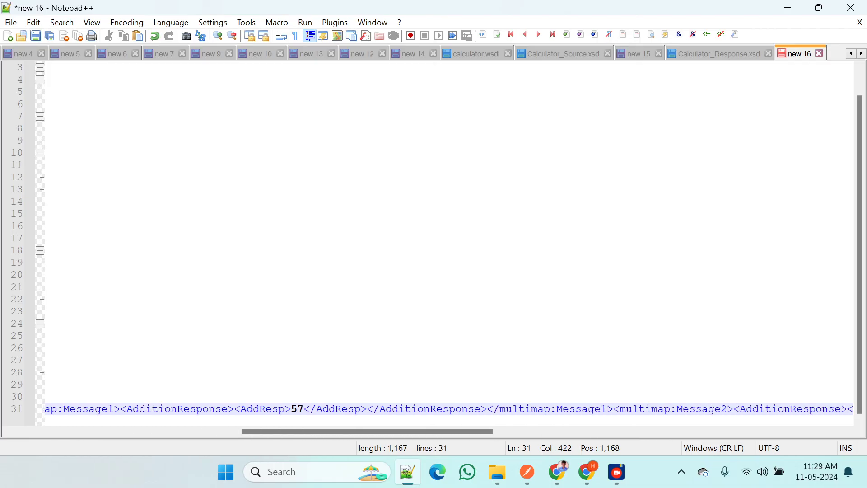
scroll(449, 409, "left", 10)
key("ctrl+z")
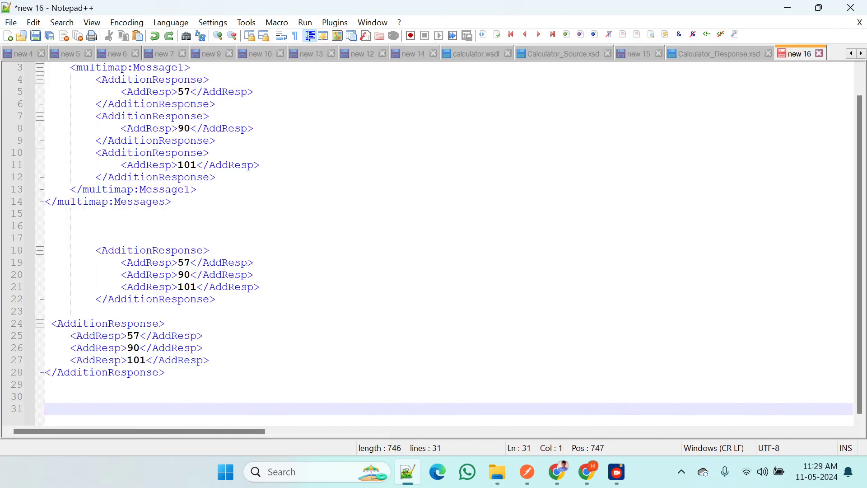
Paste the copied response into a new Notepad++ document and pretty-print its XML
left_click(9, 36)
key("ctrl+v")
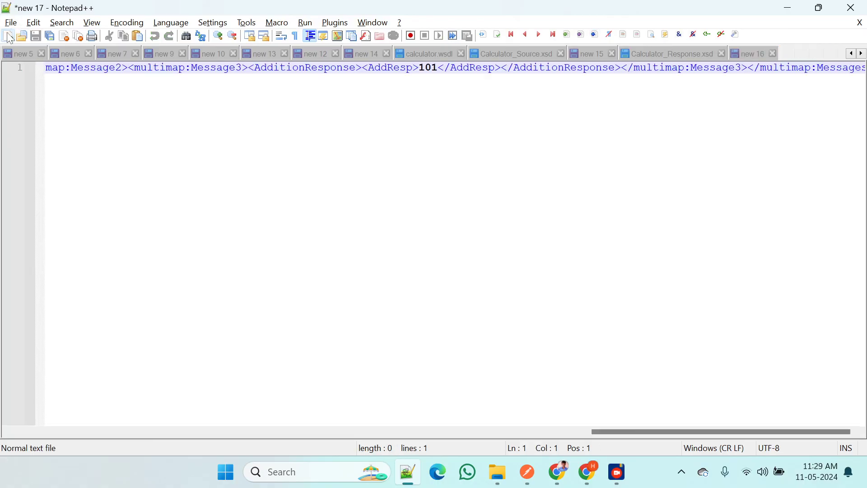
left_click(328, 25)
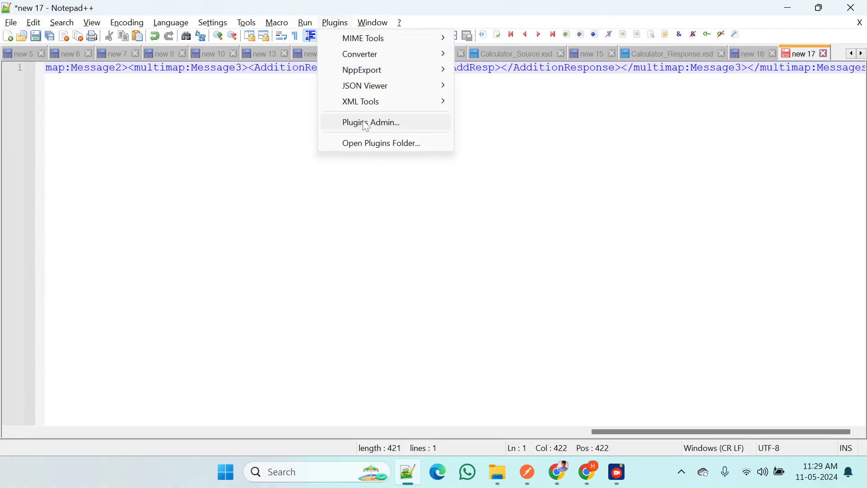
mouse_move(393, 102)
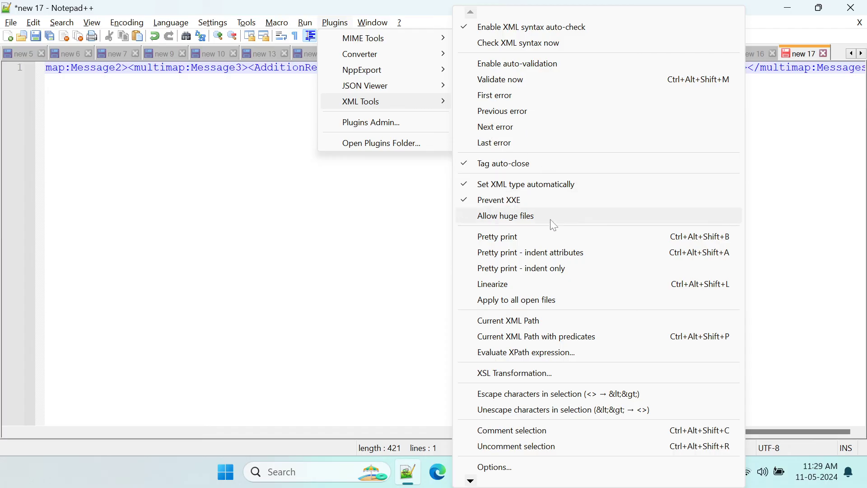
left_click(514, 238)
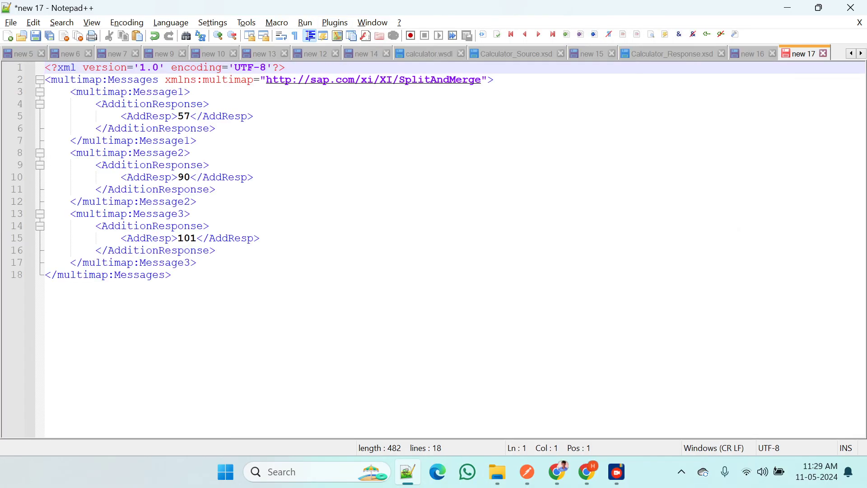
Examine the Message1, Message2 and Message3 wrapper elements in the formatted response
left_click(145, 92)
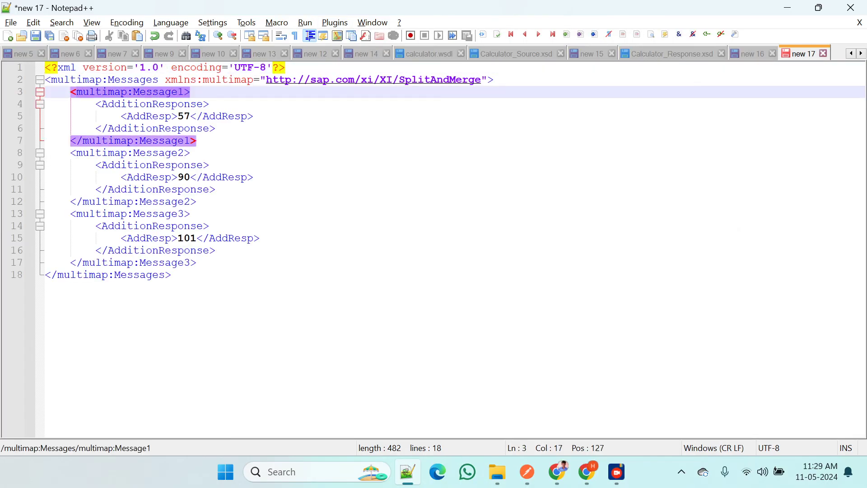
left_click(151, 152)
left_click(152, 214)
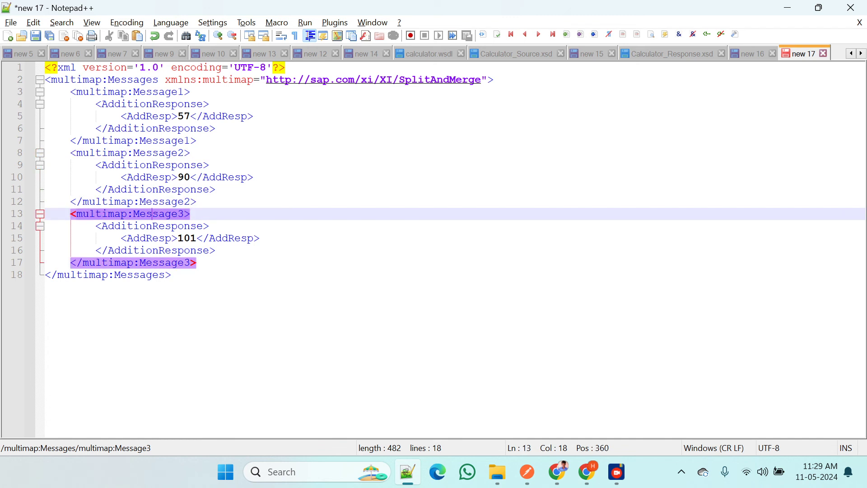
Switch to SAP Integration Suite and set the Gather step's incoming format to Plain Text and its aggregation algorithm to Concatenate
key("alt+Tab")
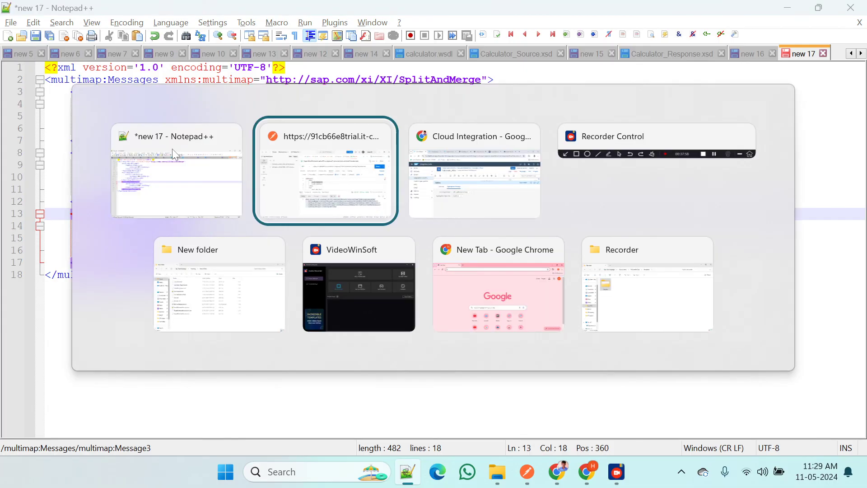
key("alt+Tab")
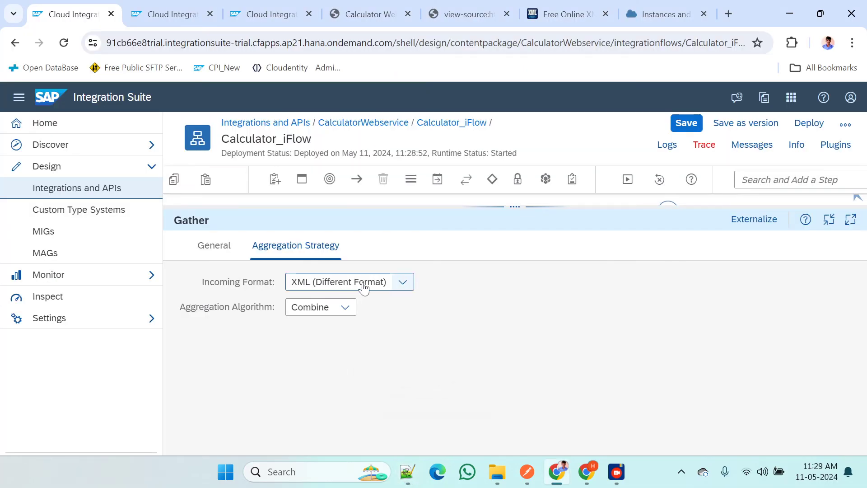
left_click(363, 284)
left_click(462, 321)
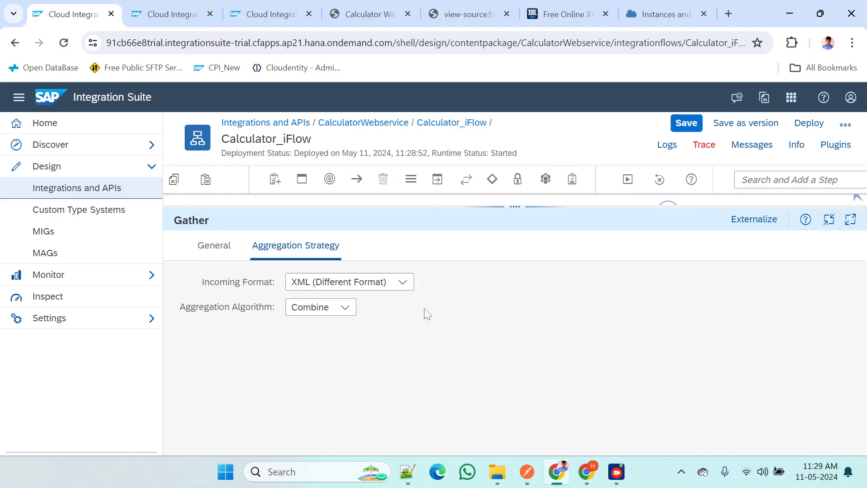
left_click(341, 288)
left_click(336, 292)
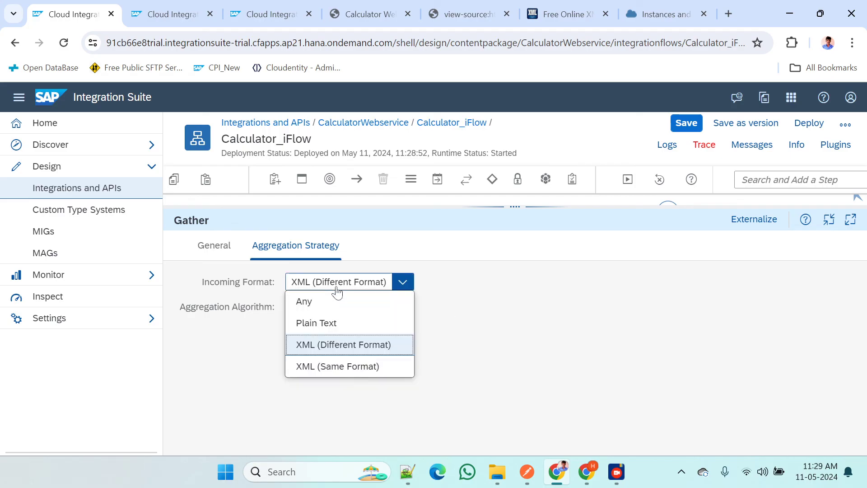
left_click(324, 329)
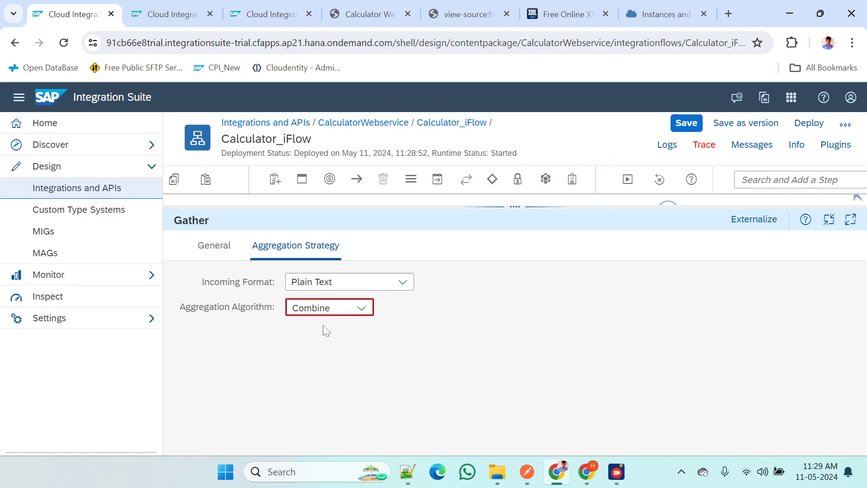
left_click(360, 306)
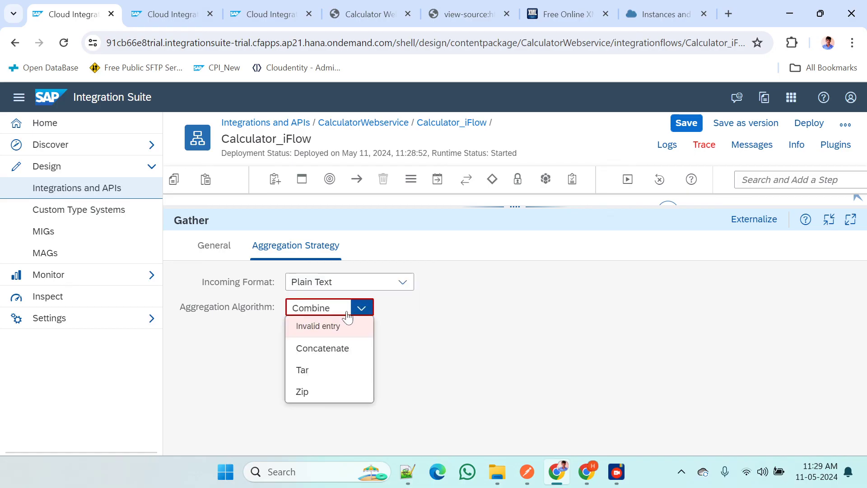
left_click(324, 352)
Switch to Notepad++ and examine the first AdditionResponse block and its Message1 wrapper
key("alt+Tab")
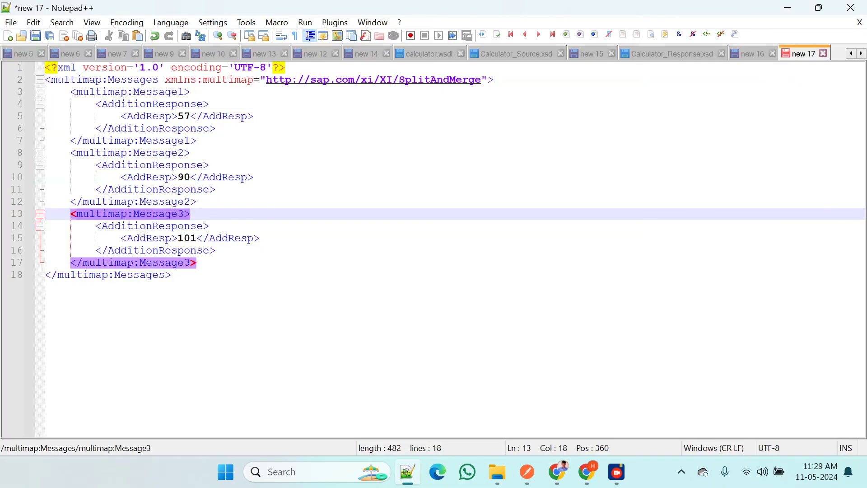
left_click_drag(95, 104, 216, 129)
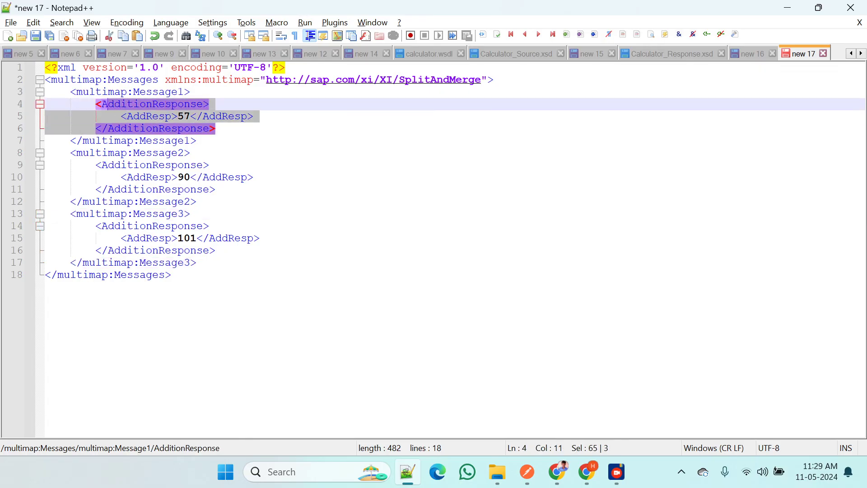
left_click(139, 91)
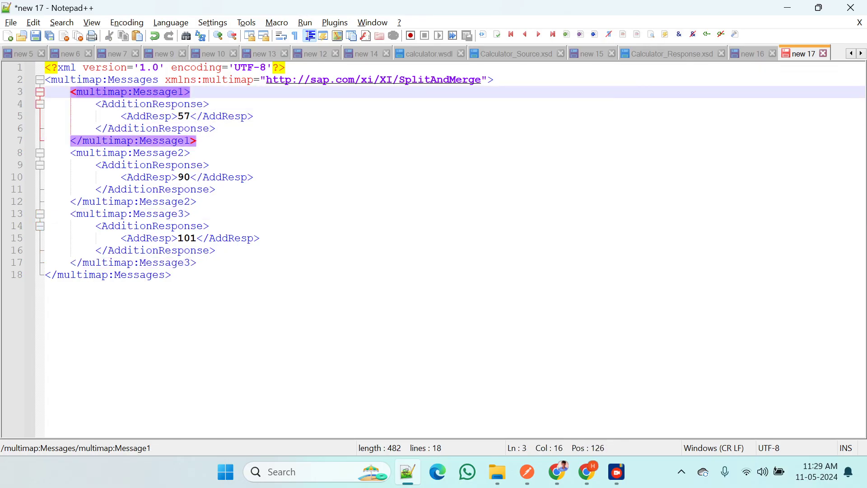
Switch to SAP Integration Suite, save Calculator_iFlow and deploy it on the Cloud Integration runtime profile
key("alt+Tab")
left_click(687, 124)
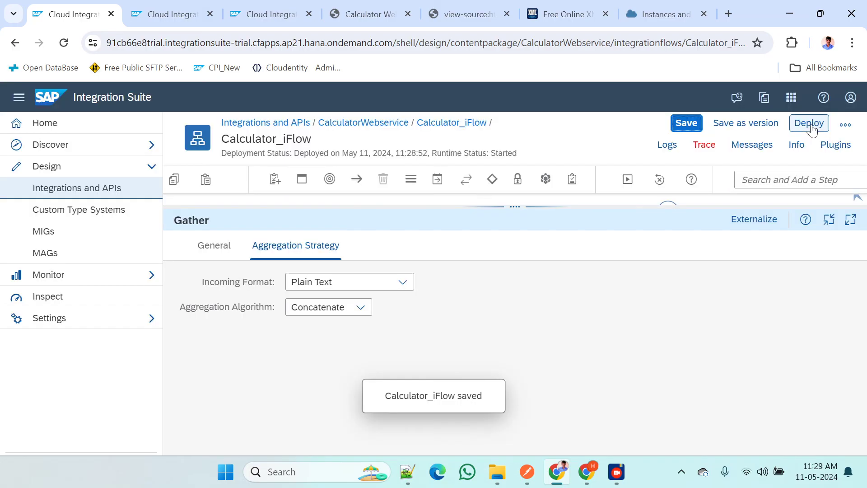
left_click(809, 123)
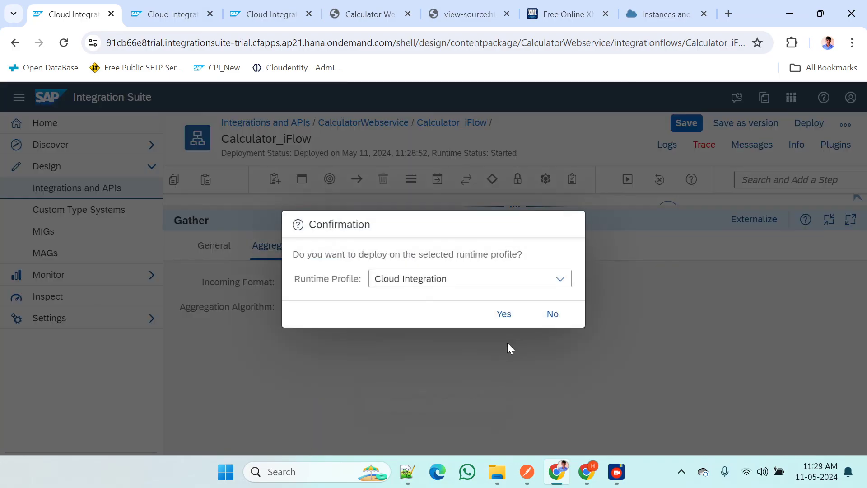
left_click(506, 321)
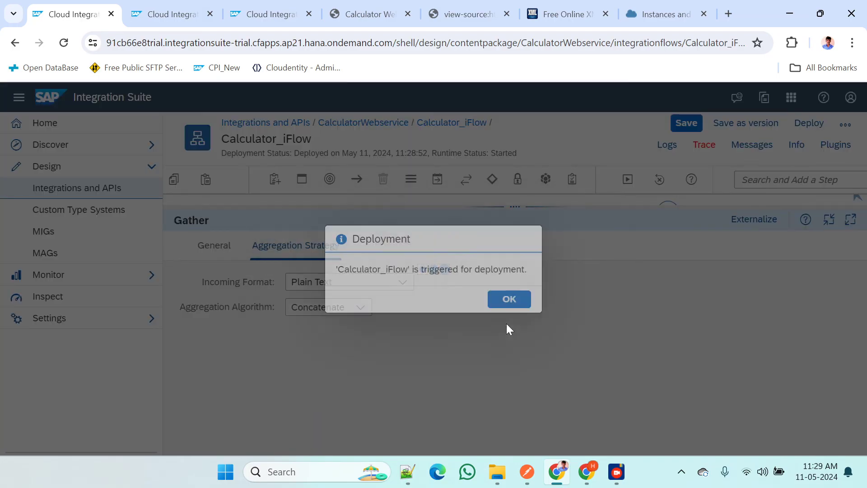
left_click(511, 302)
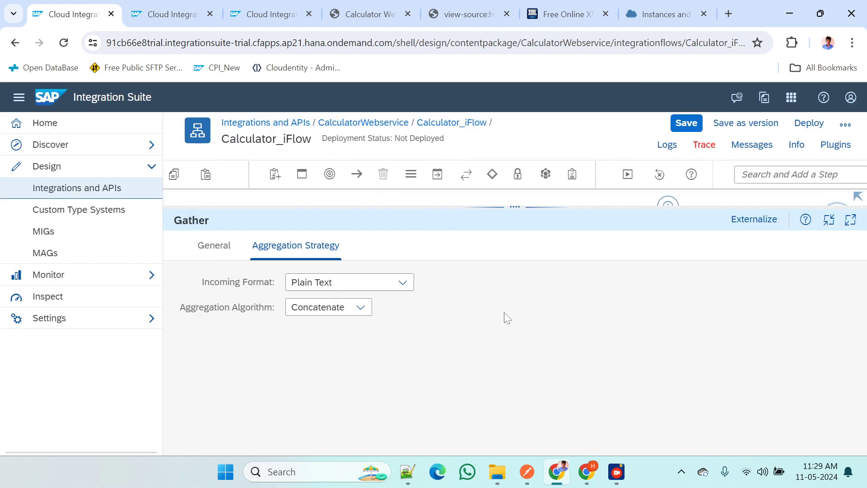
Switch to Postman, send the Calculator/test GET request again and copy the full response body
mouse_move(524, 476)
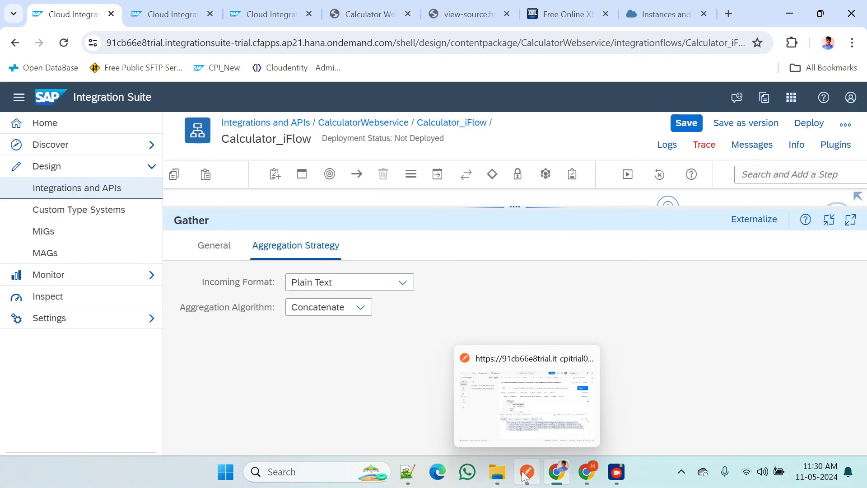
left_click(525, 472)
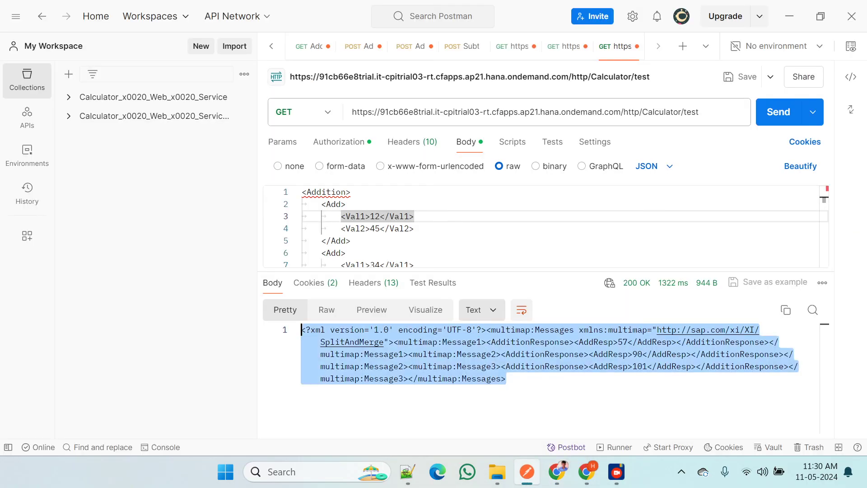
left_click(779, 112)
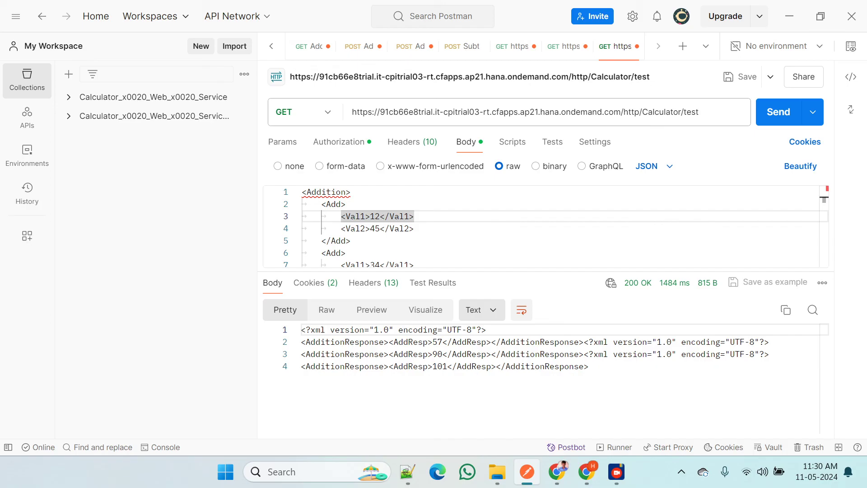
left_click_drag(589, 366, 277, 337)
key("ctrl+c")
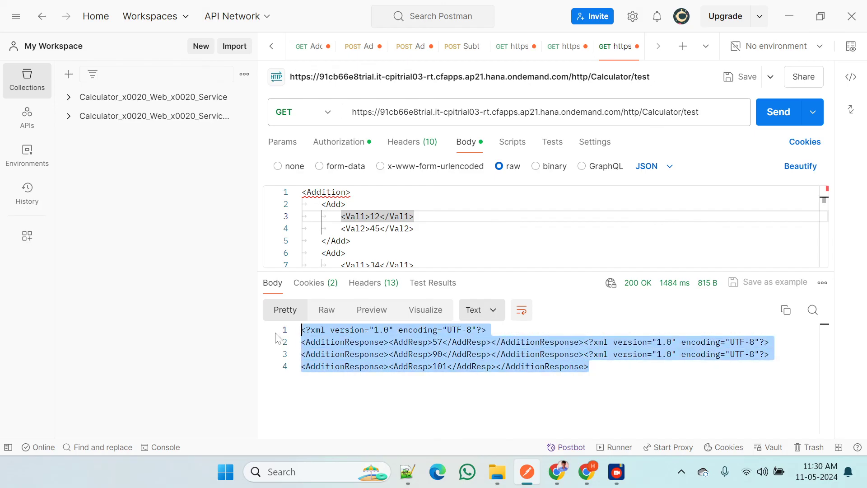
Switch to Notepad++ and paste the copied response a few blank lines below the multimap XML in new 17
key("alt+Tab")
key("alt+Tab")
key("alt+Tab")
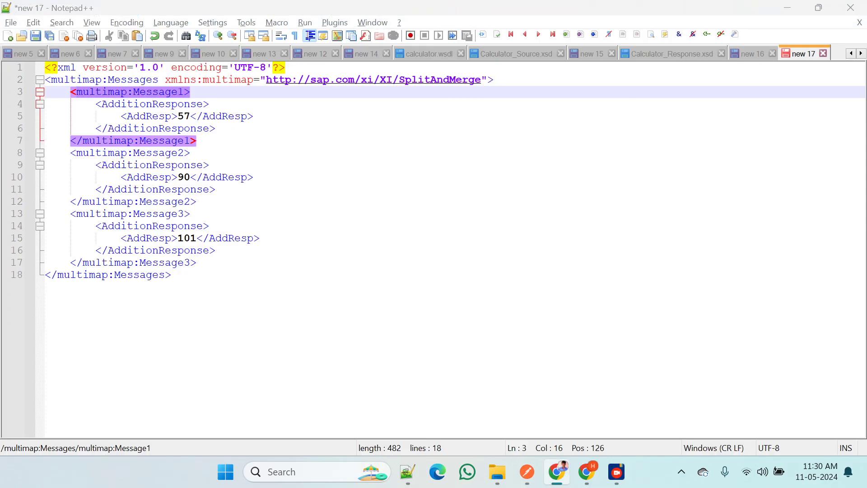
left_click(171, 274)
key("Return")
key("Return")
key("Return")
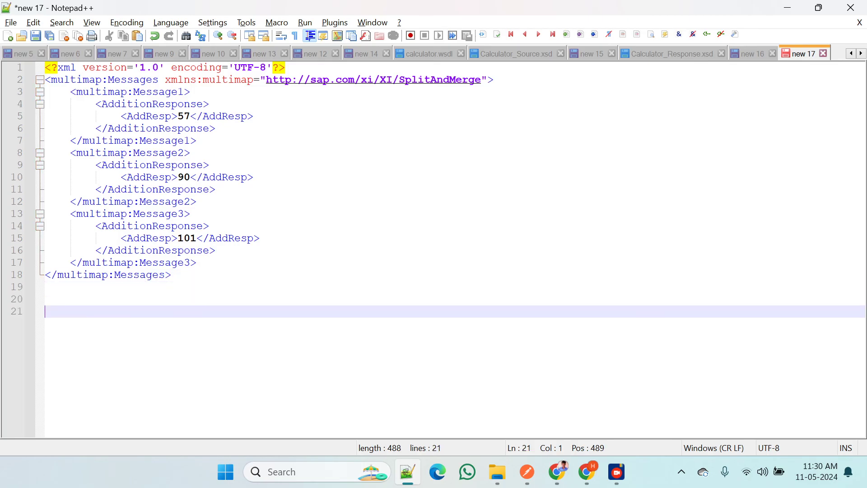
key("ctrl+v")
Break the pasted response so that the second and third XML declarations each start on their own line
double_click(433, 323)
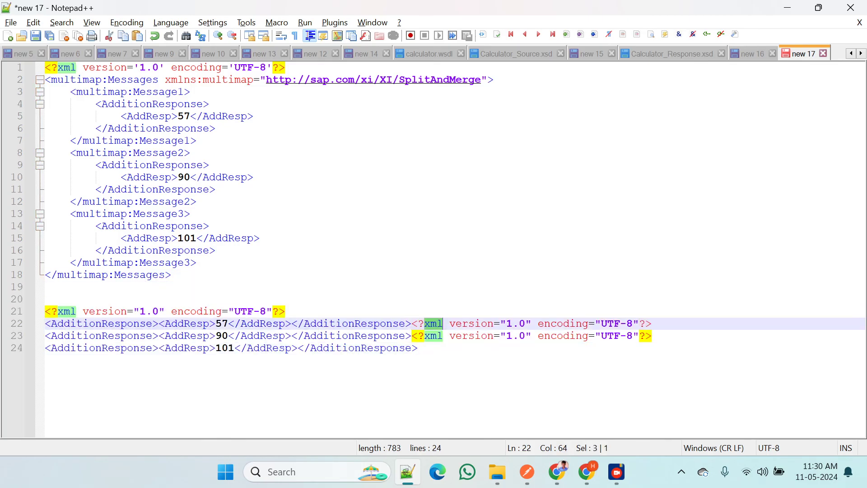
left_click(412, 323)
key("Return")
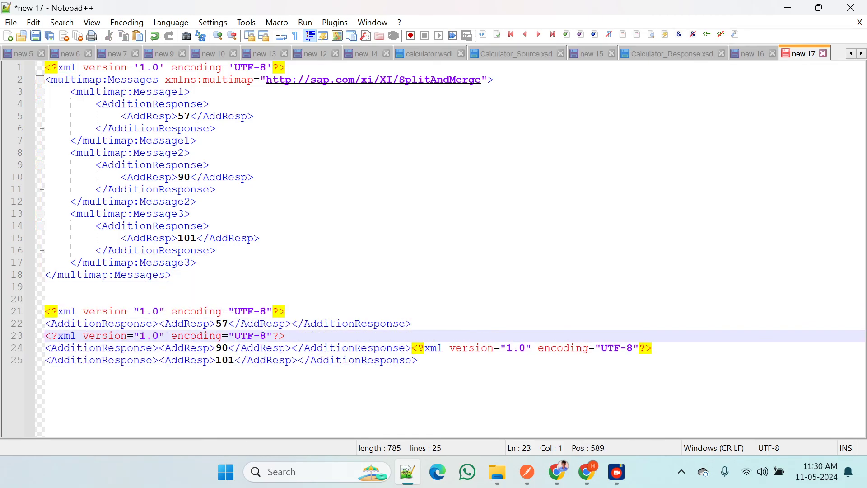
left_click(411, 348)
key("Return")
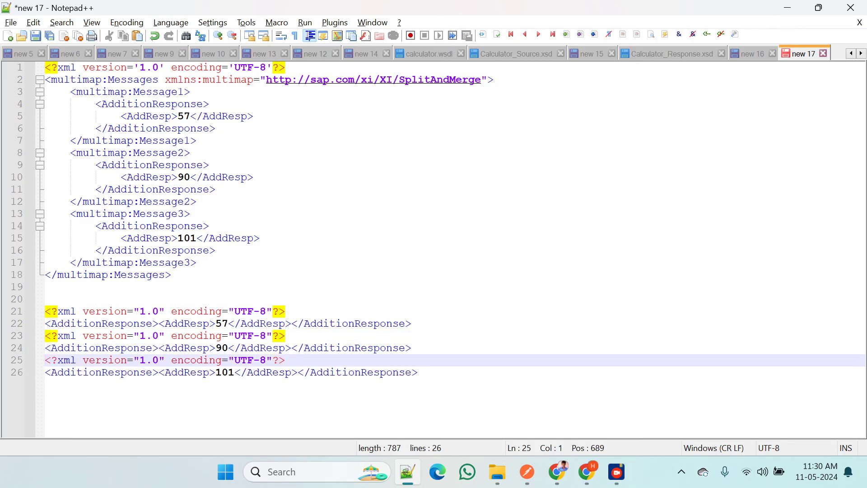
Switch to SAP Integration Suite and set the Gather step's incoming format to XML (Same Format) and its aggregation algorithm to Combine at XPath
key("alt+Tab")
left_click(359, 284)
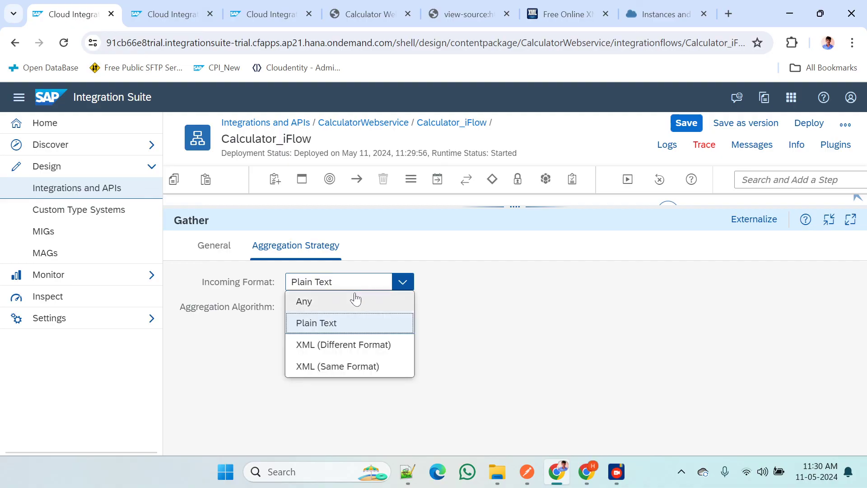
left_click(335, 365)
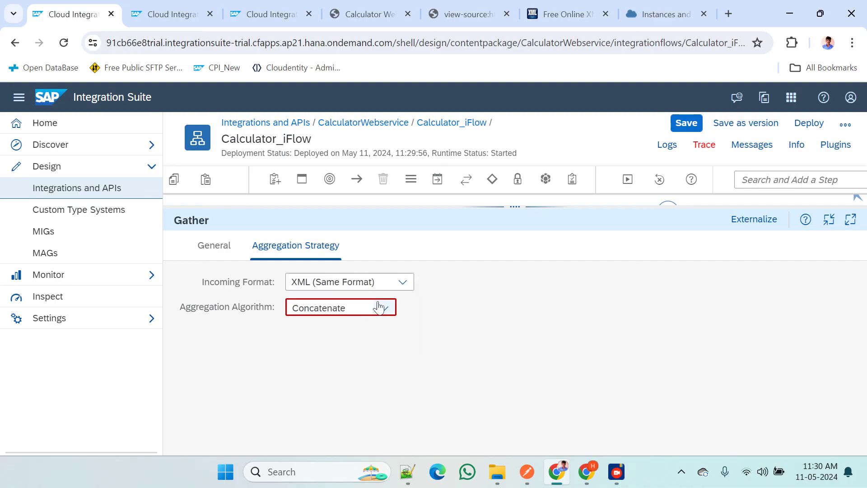
left_click(378, 307)
left_click(337, 373)
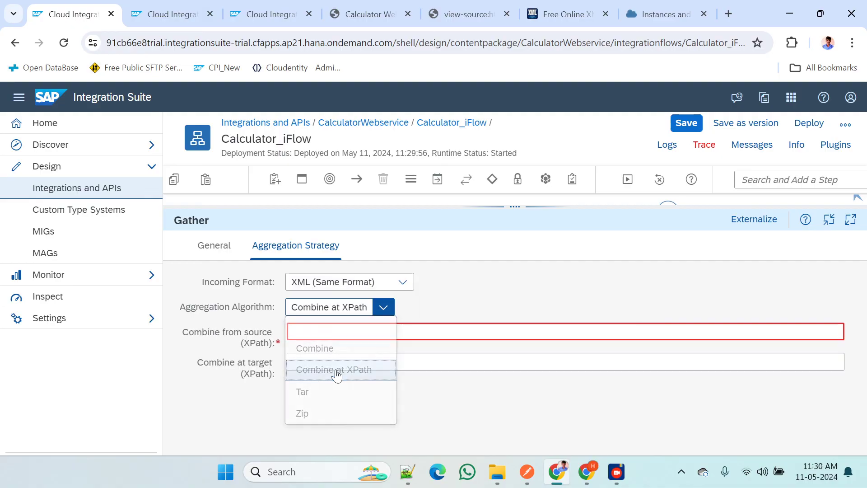
Switch to Notepad++, find the combined response in the new 16 document and copy its AdditionResponse element name
key("alt+Tab")
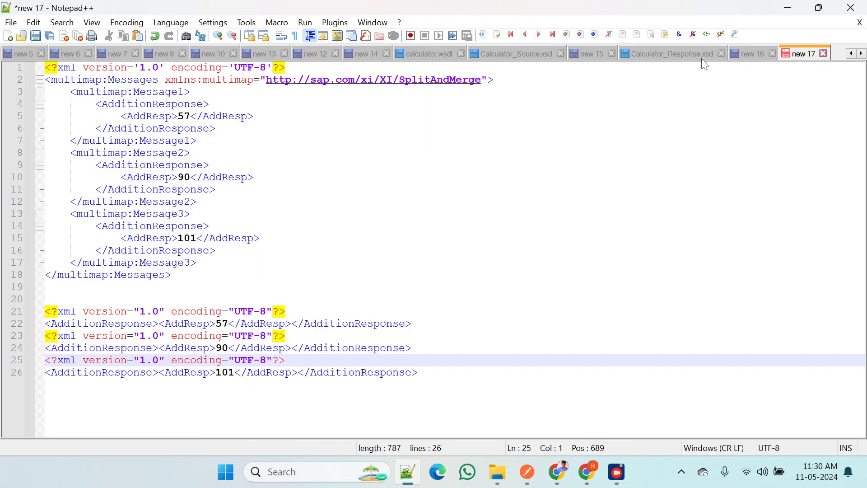
left_click(428, 54)
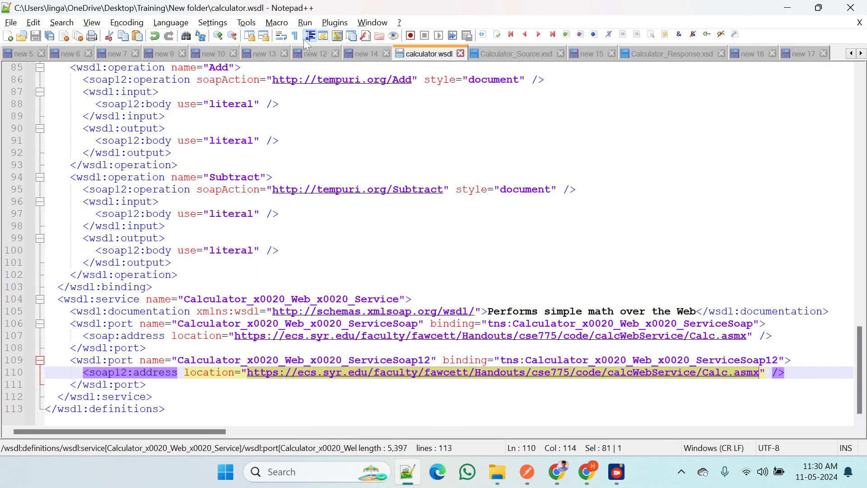
left_click(312, 55)
left_click(265, 55)
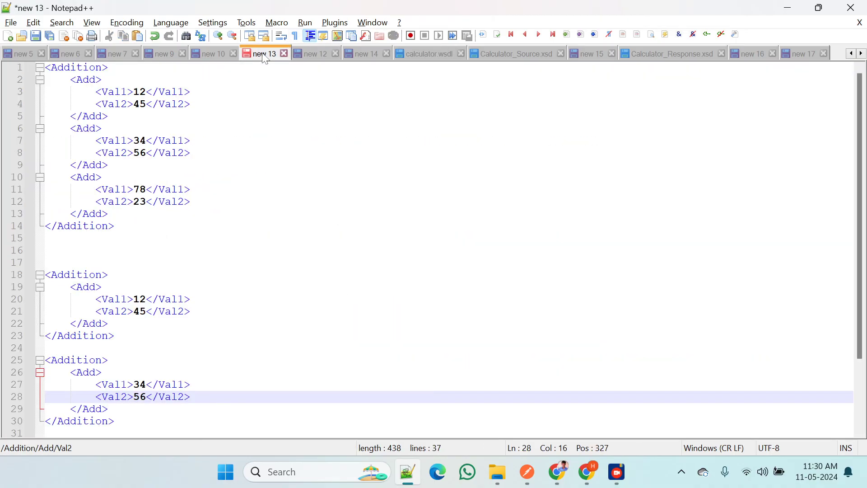
left_click(369, 54)
left_click(761, 55)
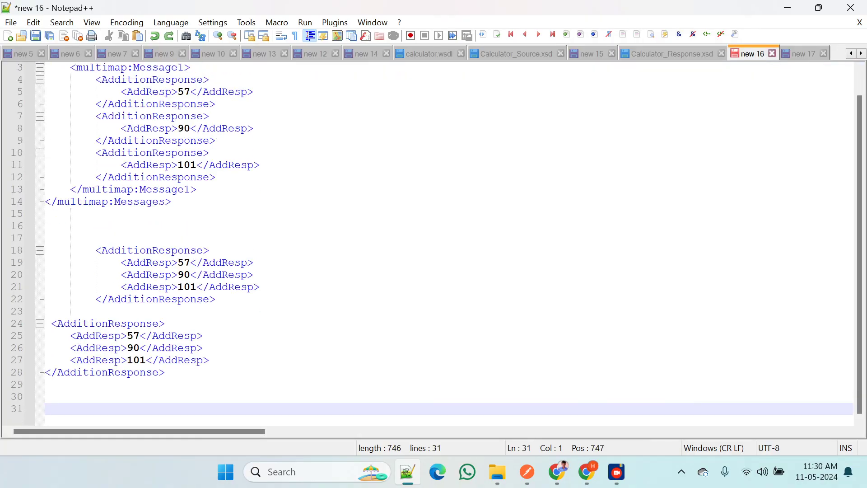
scroll(447, 244, "up", 1)
double_click(143, 104)
key("ctrl+c")
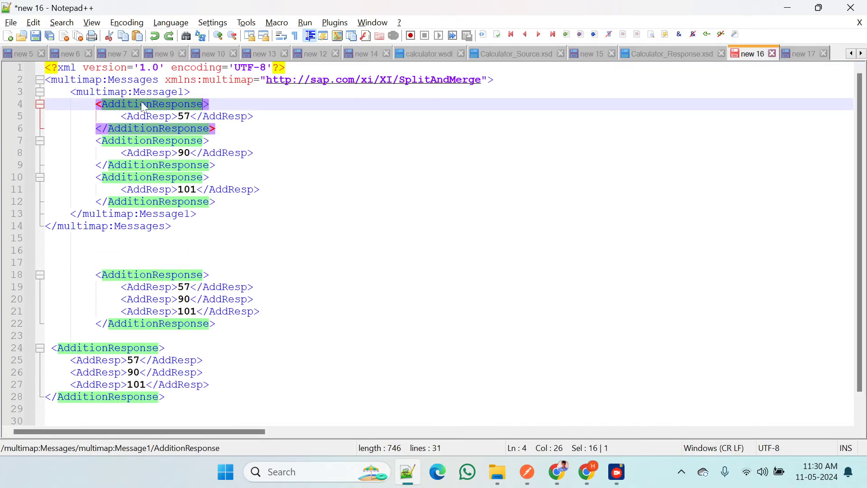
Switch to SAP Integration Suite and set the Combine from source XPath to /AdditionResponse/AddResp, copying the AddResp element name from Notepad++
key("alt+Tab")
left_click(289, 331)
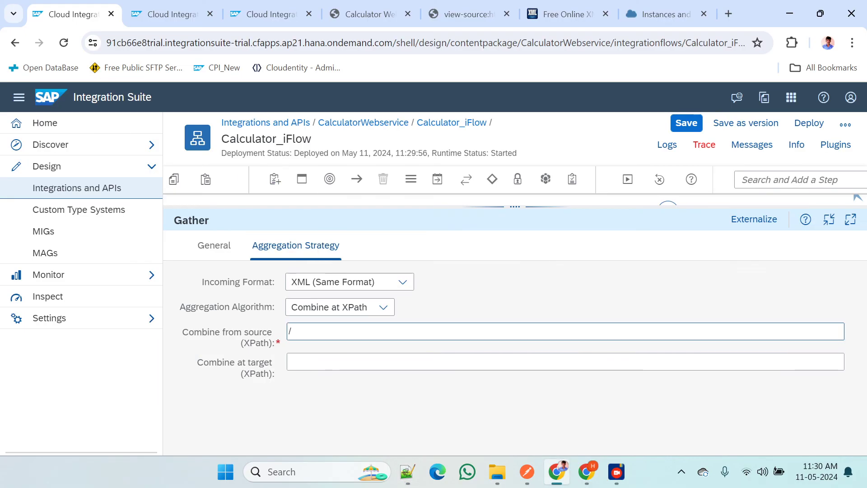
type("/")
key("ctrl+v")
type("/")
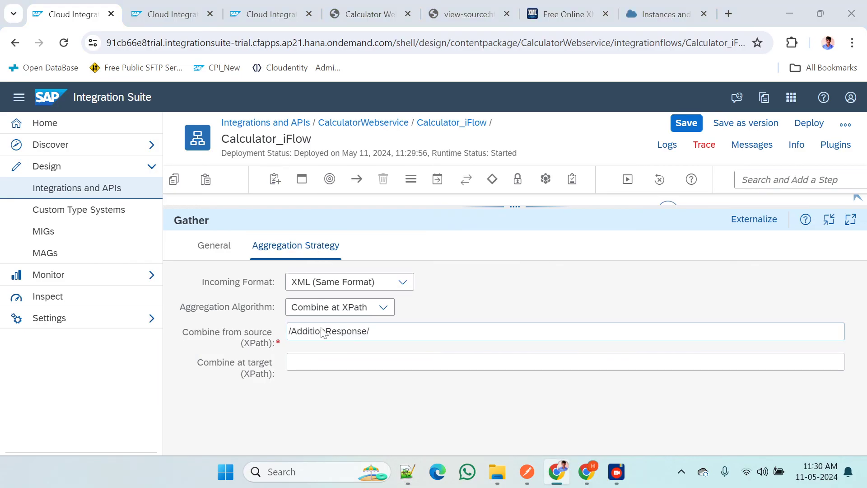
key("alt+Tab")
double_click(161, 118)
key("ctrl+c")
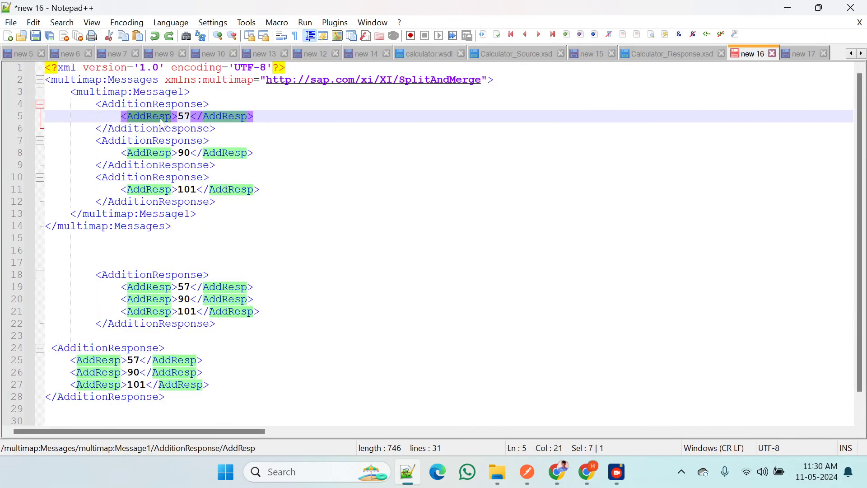
key("alt+Tab")
left_click(369, 331)
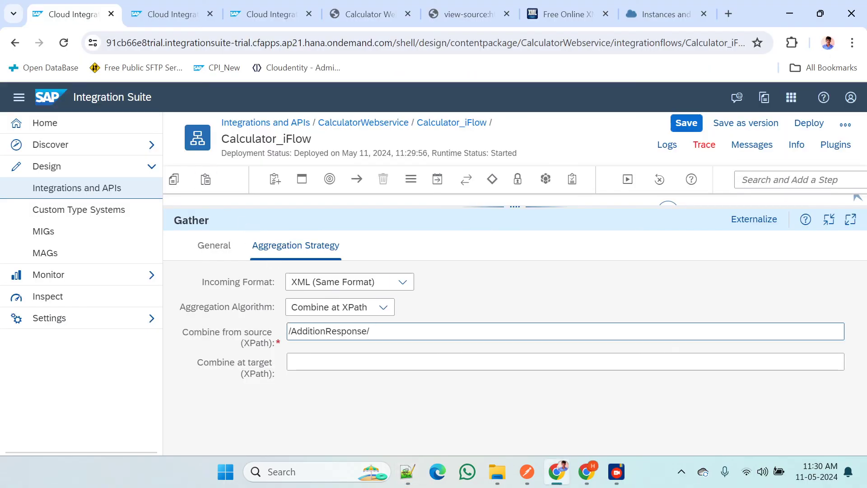
key("ctrl+v")
Set the Combine at target XPath to /AdditionResponse, copying the element name from the new 16 document in Notepad++
left_click(298, 361)
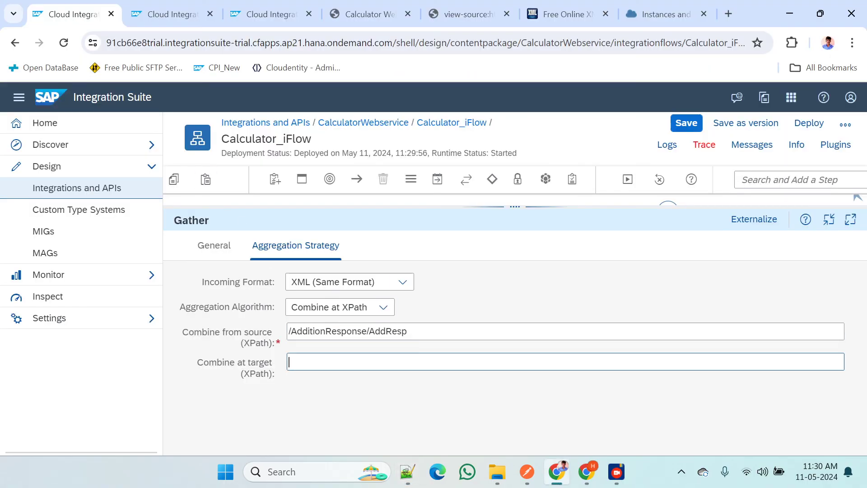
key("alt+Tab")
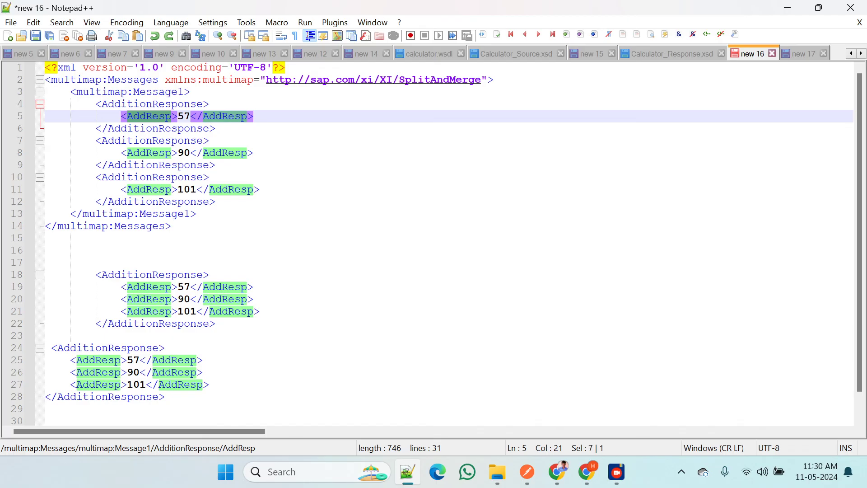
double_click(152, 274)
key("ctrl+c")
key("alt+Tab")
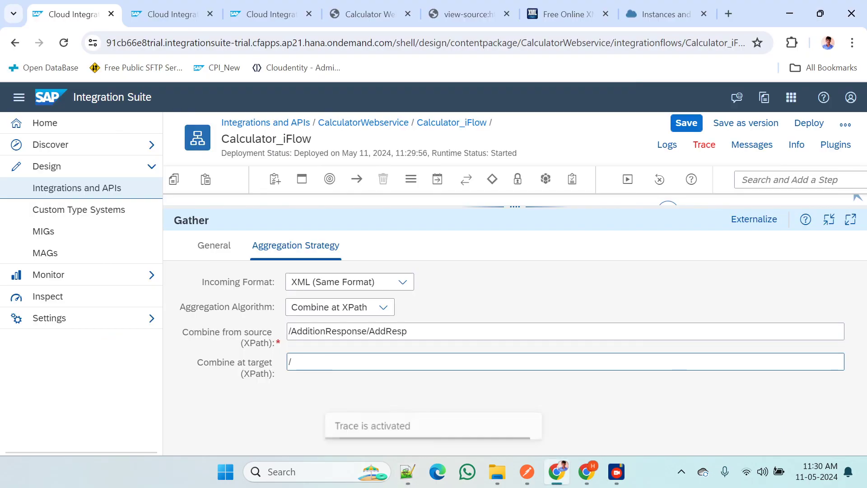
type("/")
key("ctrl+v")
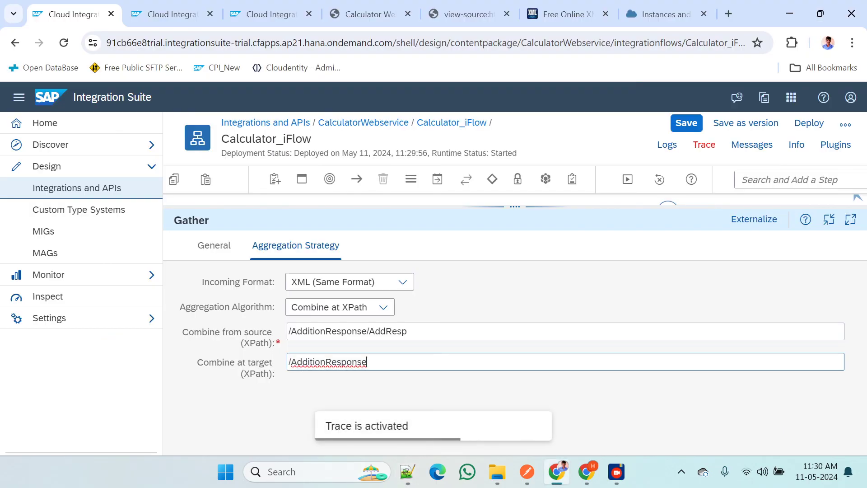
Save Calculator_iFlow with the Combine at XPath settings and deploy it, confirming the deployment dialogs
left_click(685, 124)
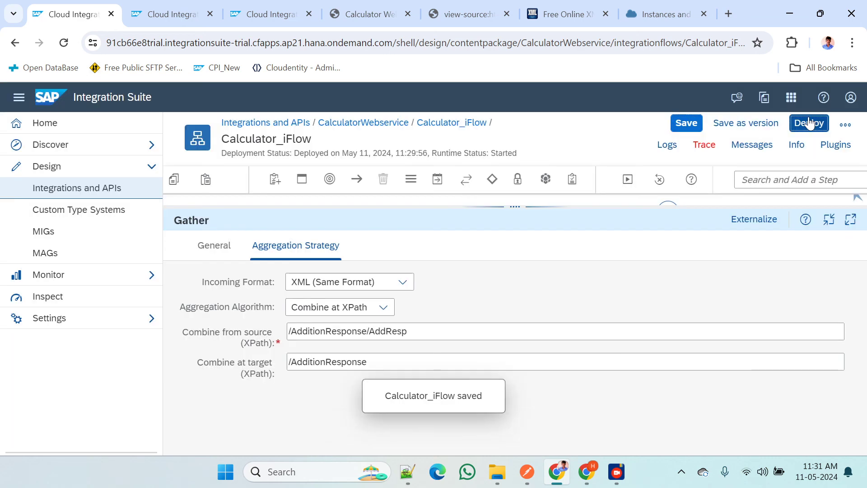
left_click(808, 123)
left_click(498, 317)
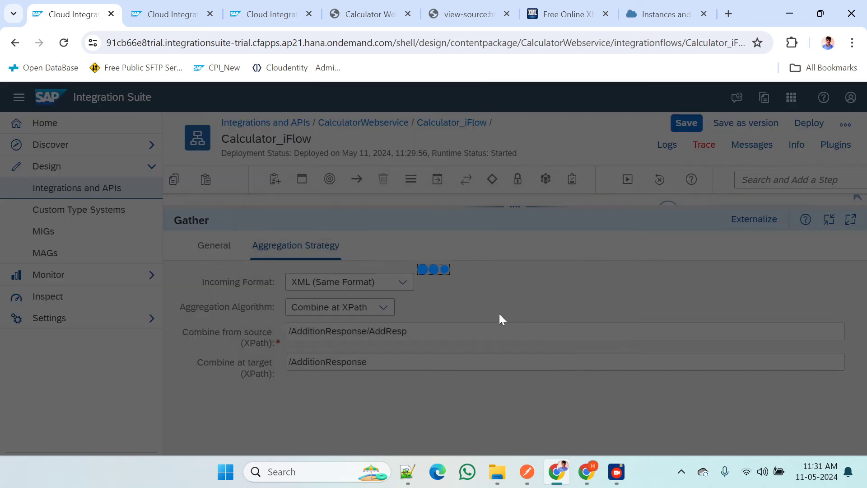
left_click(519, 300)
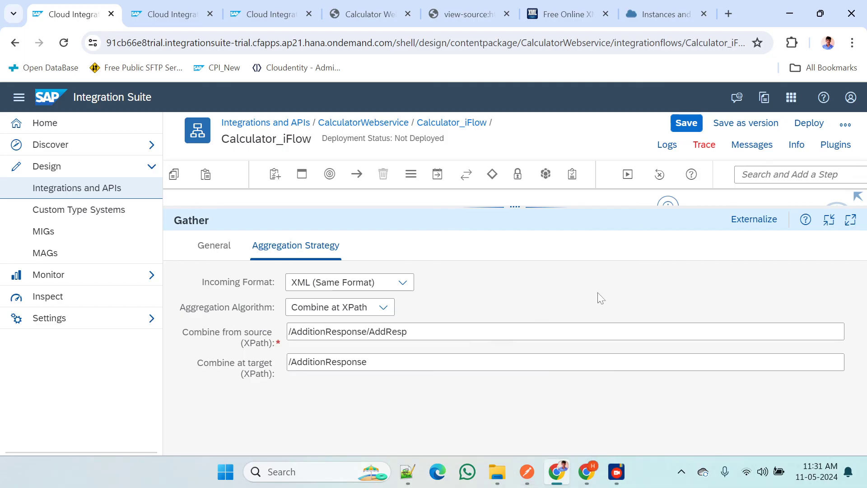
Switch to Postman, resend the Calculator/test request and select the whole XML response for review
left_click(527, 471)
left_click(773, 113)
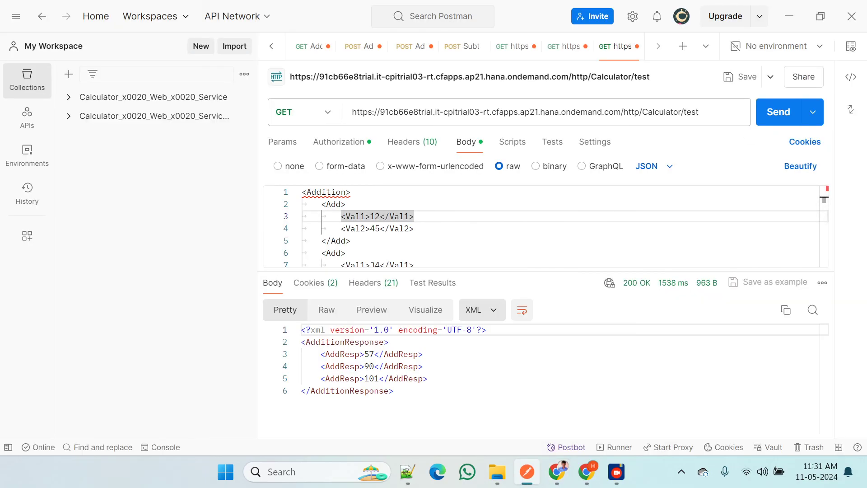
left_click_drag(394, 390, 302, 329)
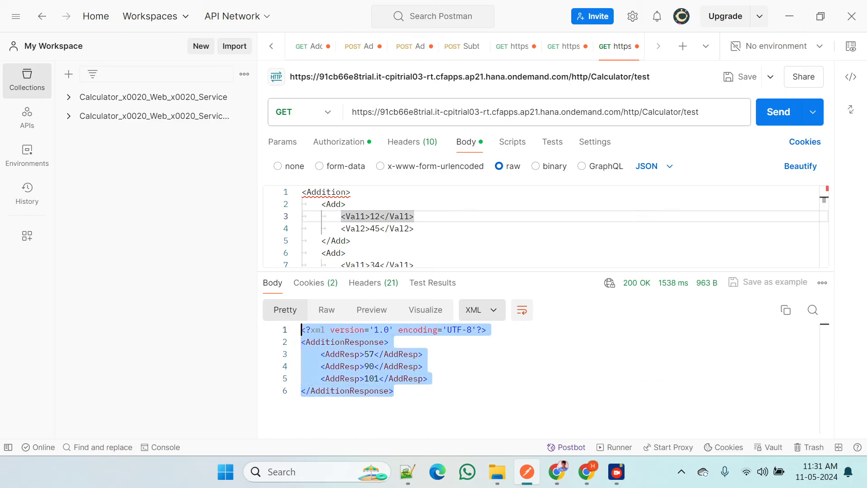
Switch to SAP Integration Suite, shrink the Gather properties area to reveal the flow diagram and leave edit mode of Calculator_iFlow
key("alt+Tab")
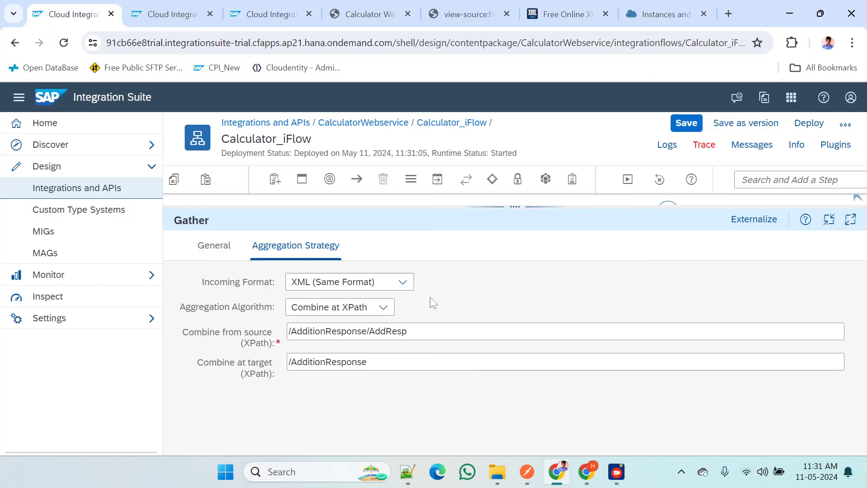
left_click_drag(520, 207, 520, 323)
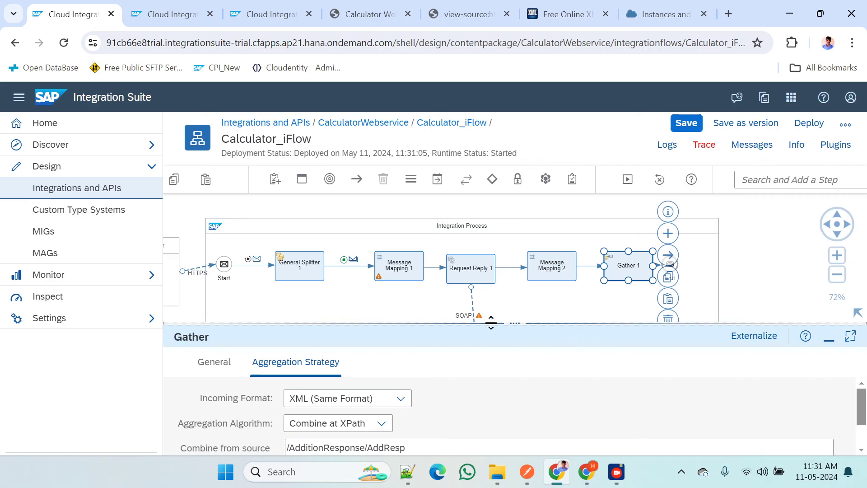
left_click(844, 125)
left_click(823, 159)
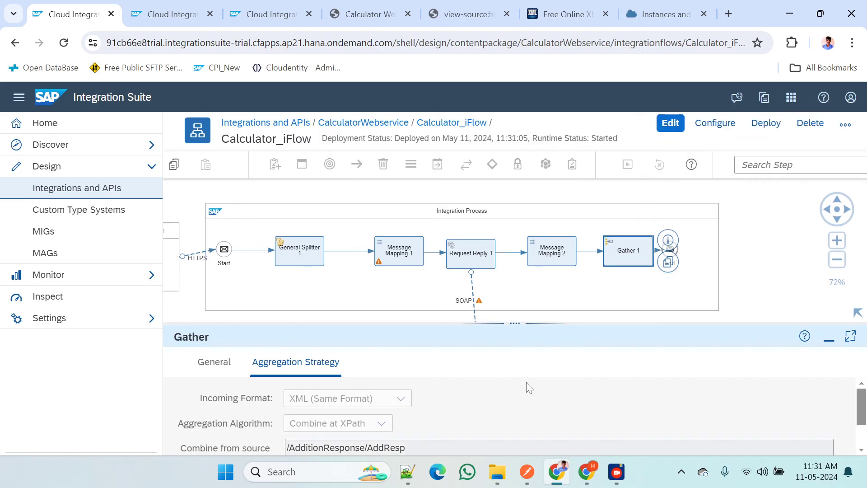
mouse_move(616, 472)
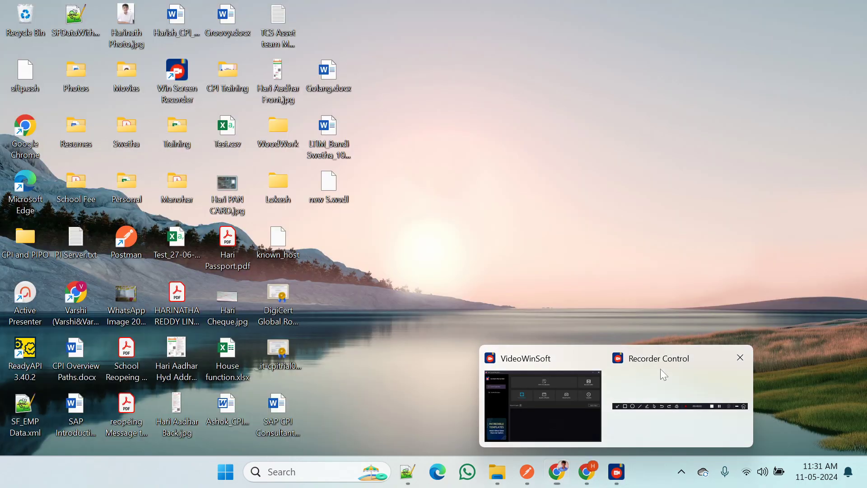
left_click(659, 369)
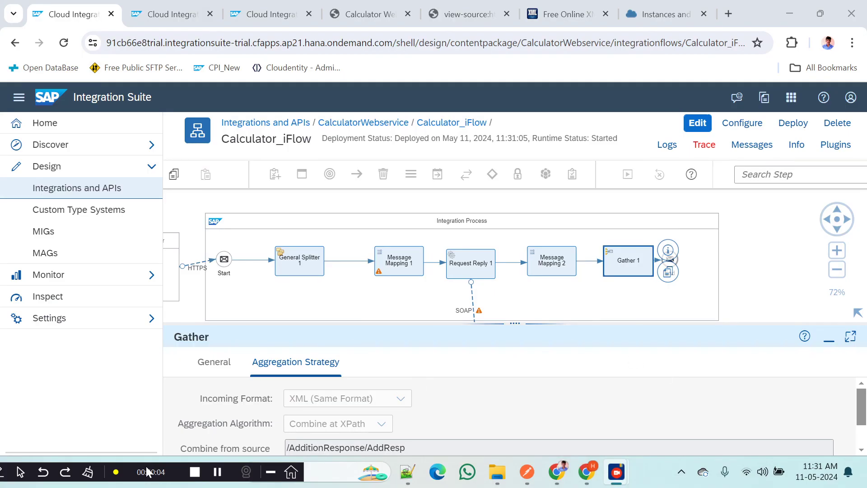
left_click_drag(146, 472, 271, 394)
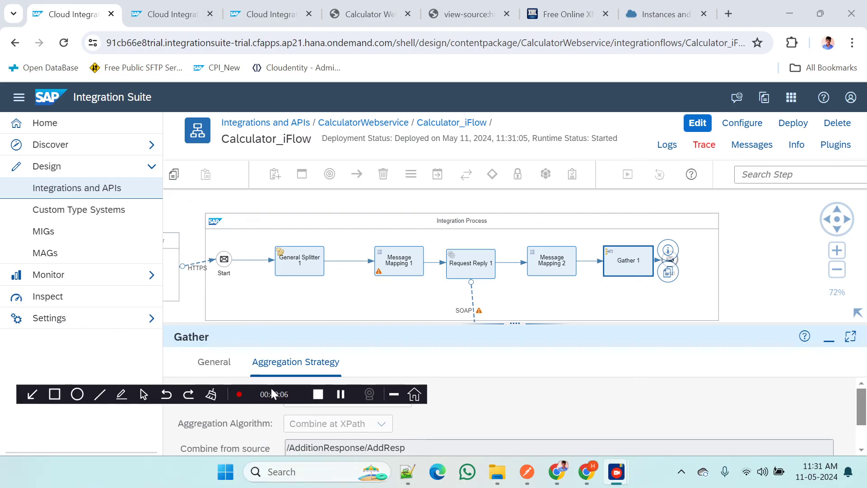